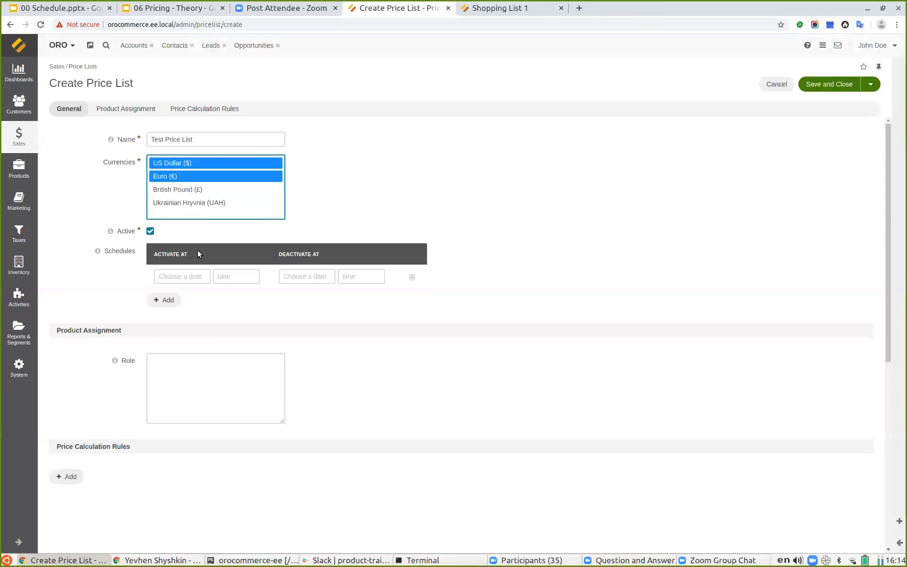
left_click(166, 299)
left_click(166, 323)
left_click(166, 347)
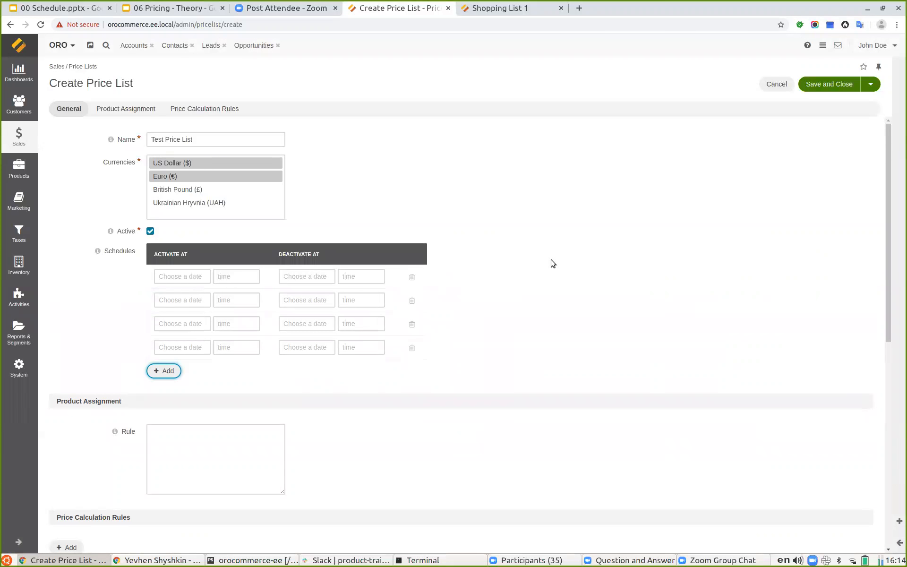
left_click(412, 279)
left_click(413, 278)
left_click(413, 278)
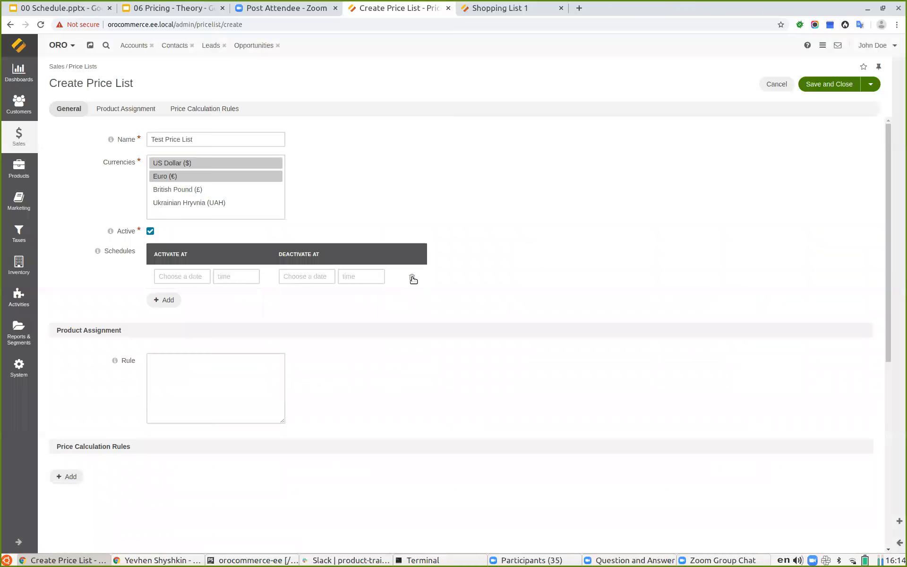
Remove the remaining empty schedule row and save the new Test Price List
left_click(412, 278)
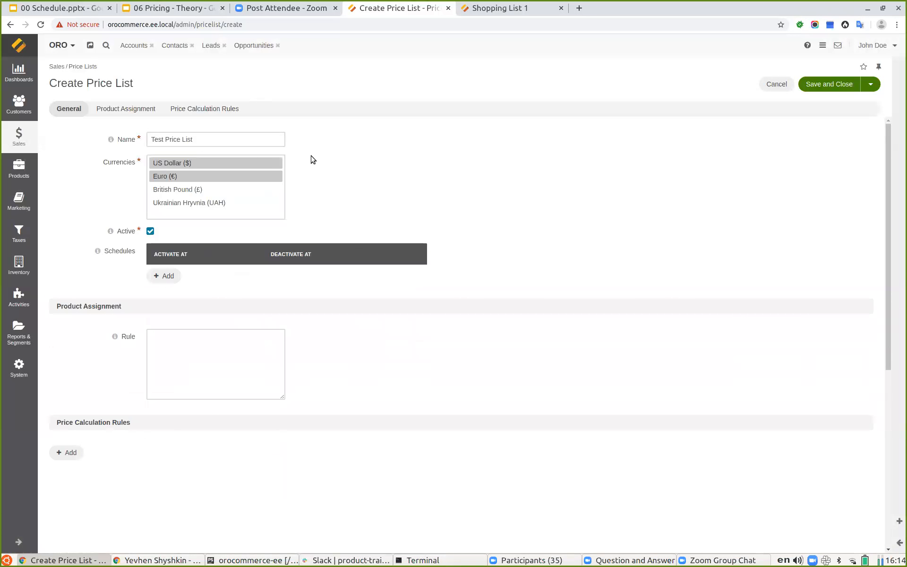
left_click(824, 84)
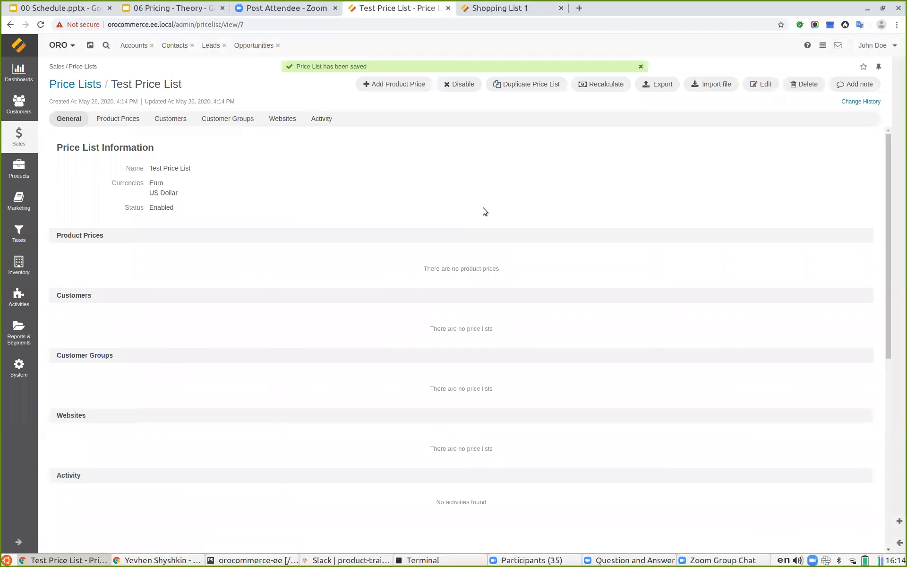
left_click(643, 66)
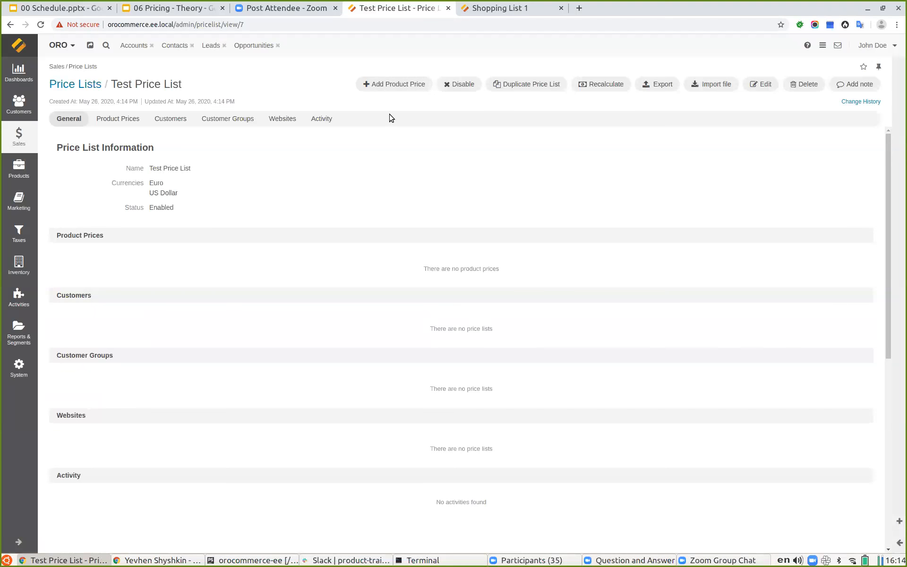
Add a product price for XS56 - Pricing Labeler with quantity 1, unit item and price $10
left_click(386, 87)
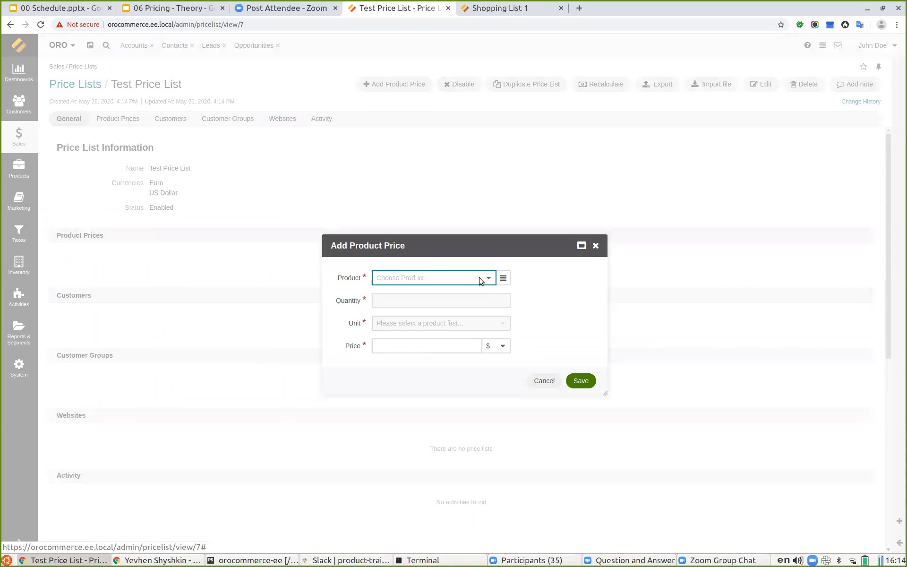
left_click(502, 277)
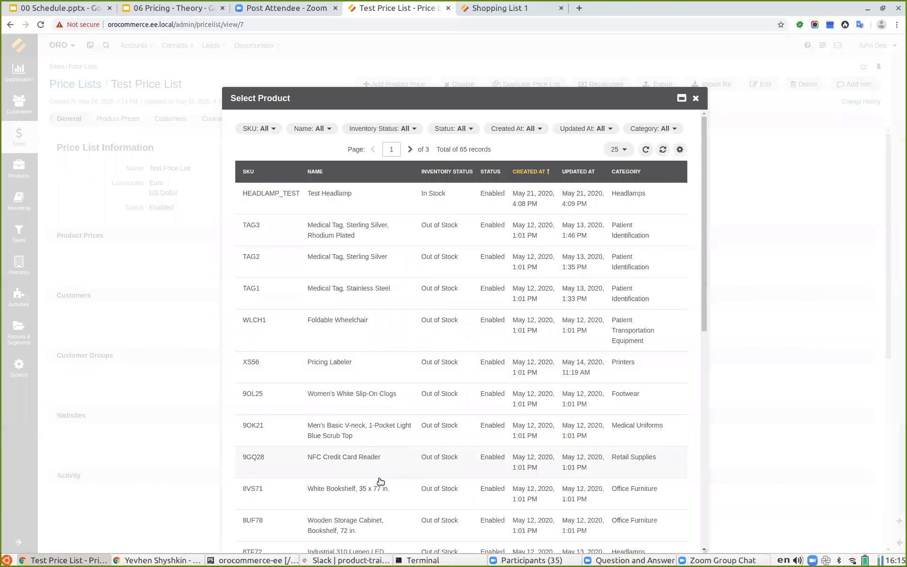
left_click(330, 371)
left_click(384, 305)
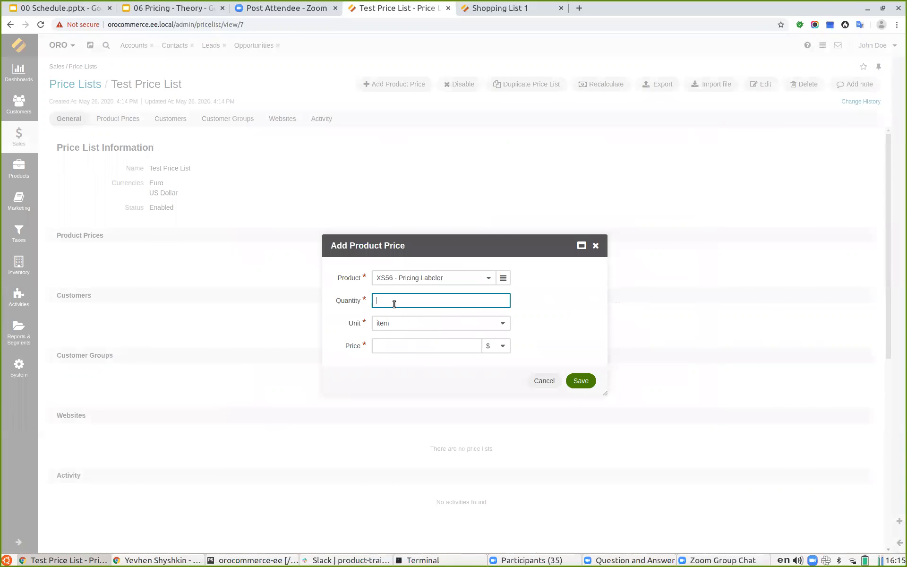
left_click(400, 324)
left_click(402, 324)
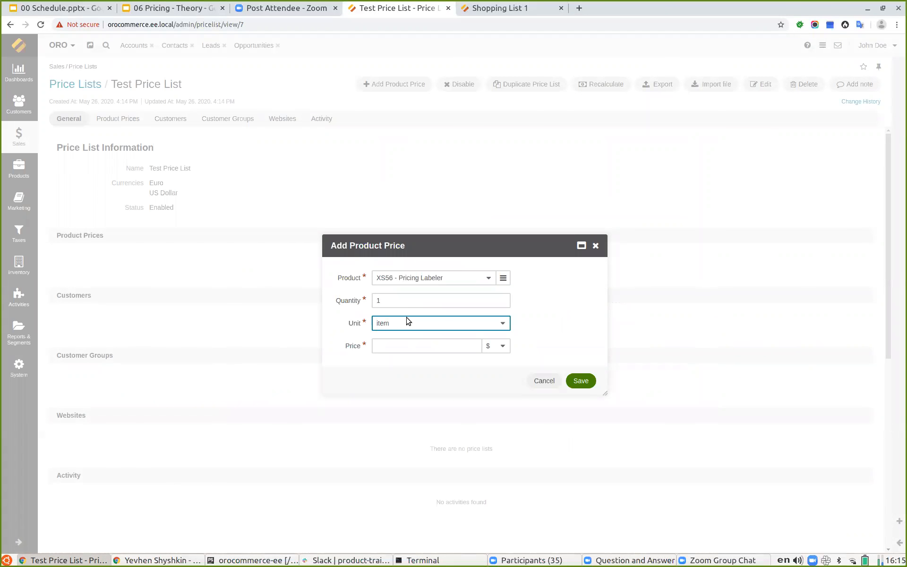
left_click(398, 344)
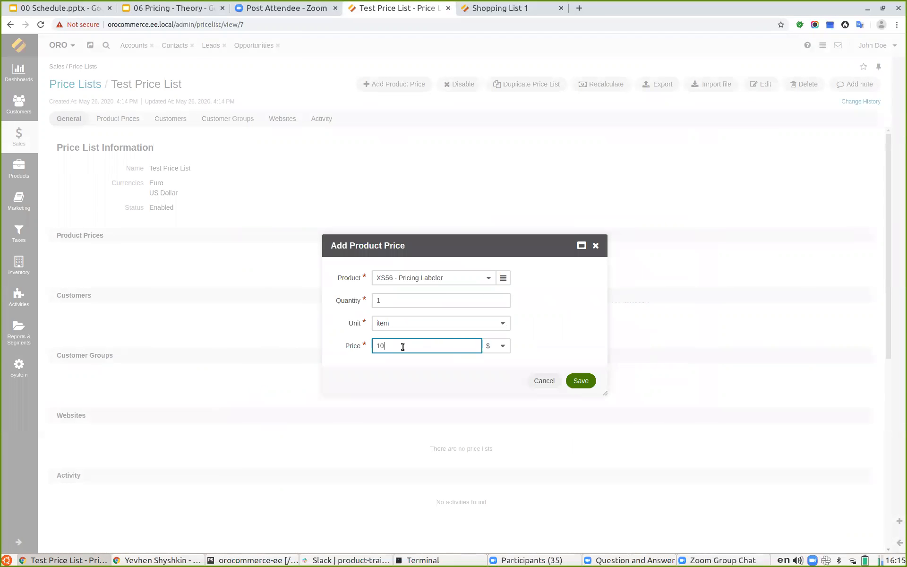
left_click(580, 381)
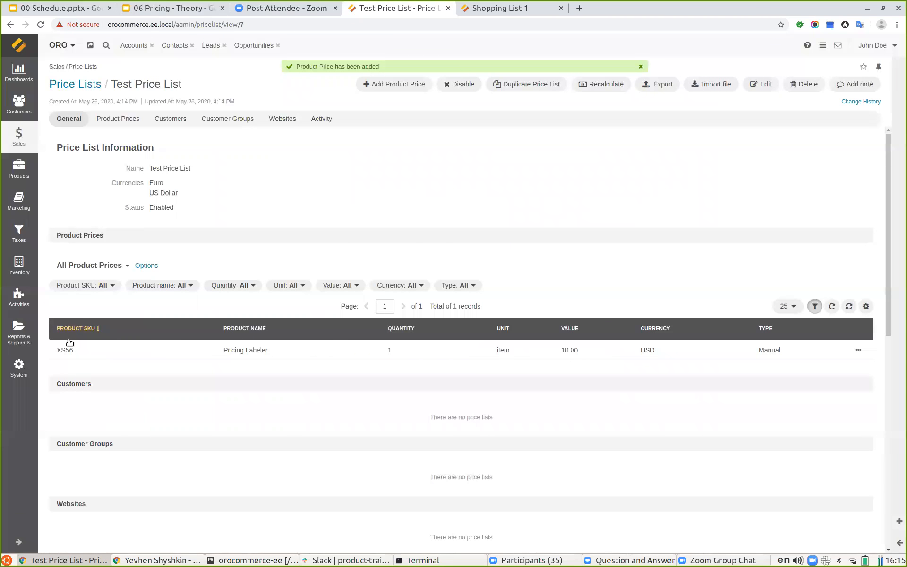
Add a second product price for XS56 - Pricing Labeler with quantity 1, unit item and price €8
left_click(404, 84)
left_click_drag(456, 242, 455, 393)
left_click(433, 427)
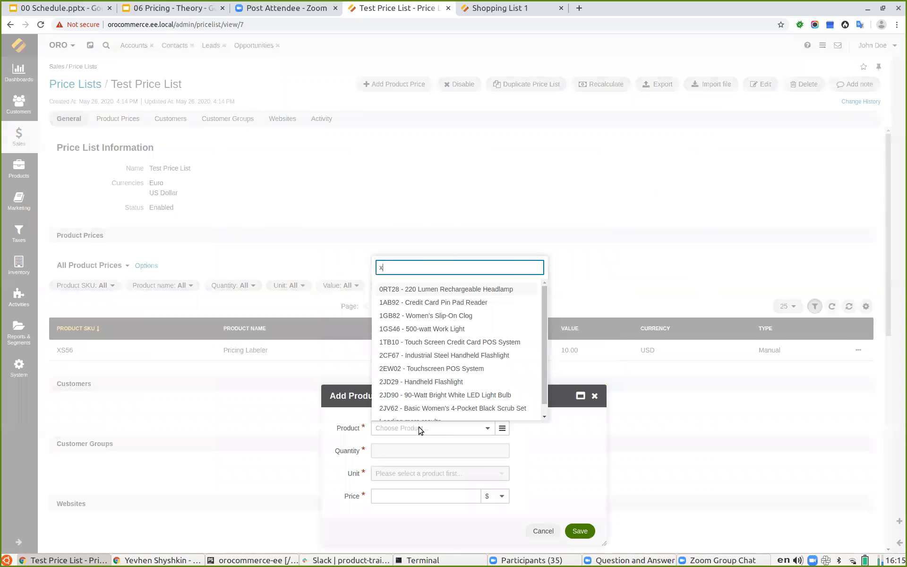
type("xs4")
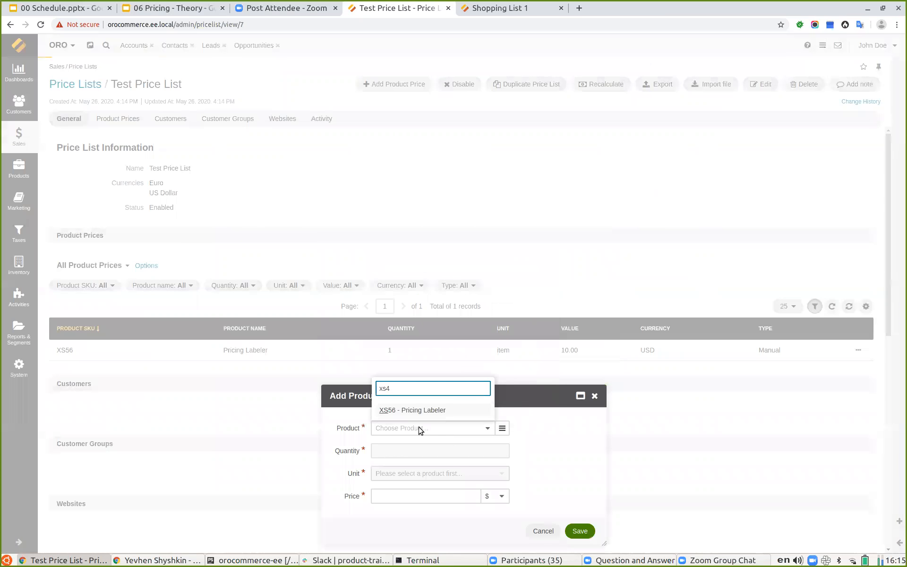
left_click(405, 410)
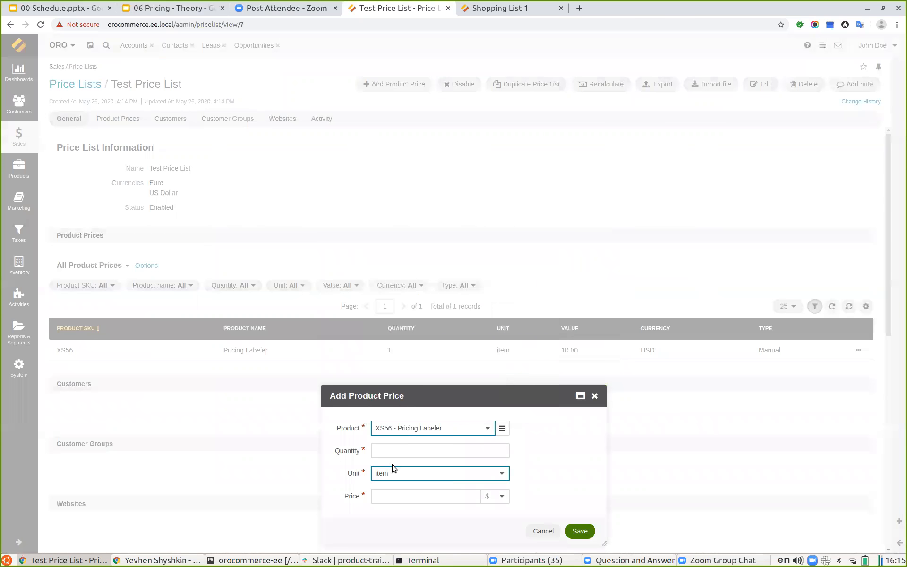
type("1")
left_click(404, 499)
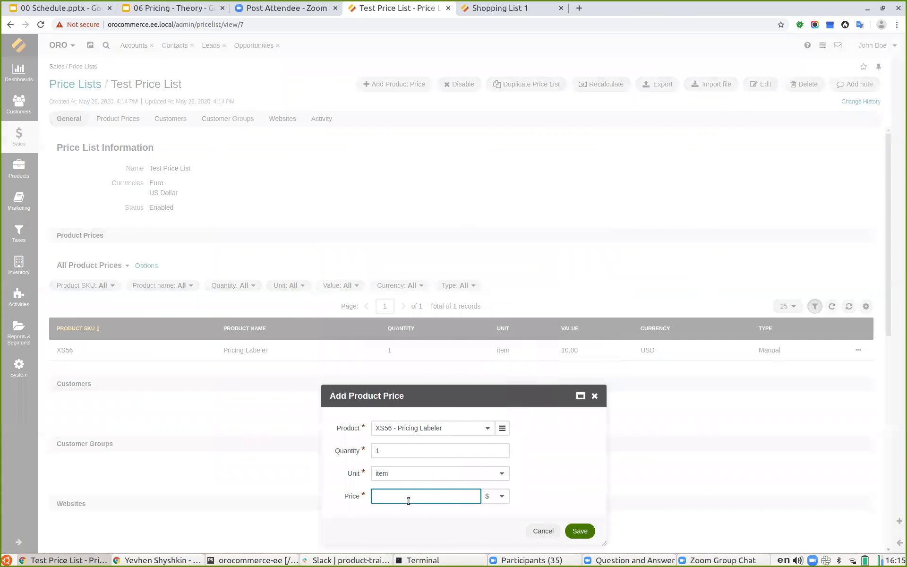
type("8")
left_click(491, 496)
left_click(491, 513)
left_click(578, 530)
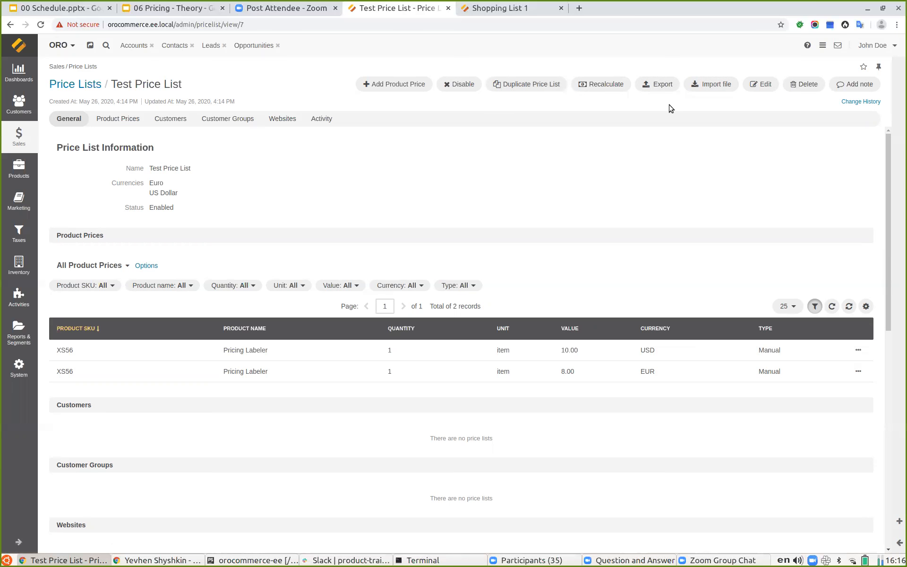
left_click(704, 85)
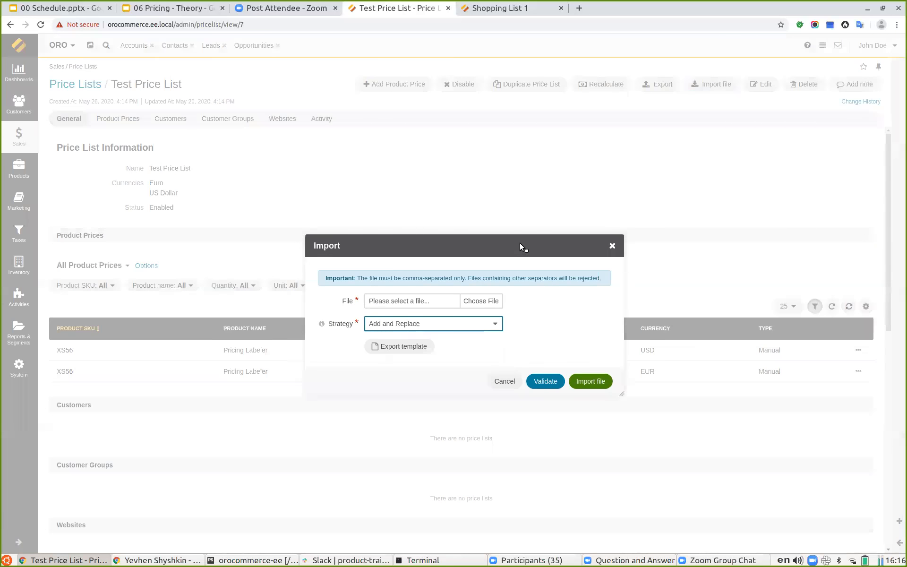
left_click(503, 380)
left_click(762, 84)
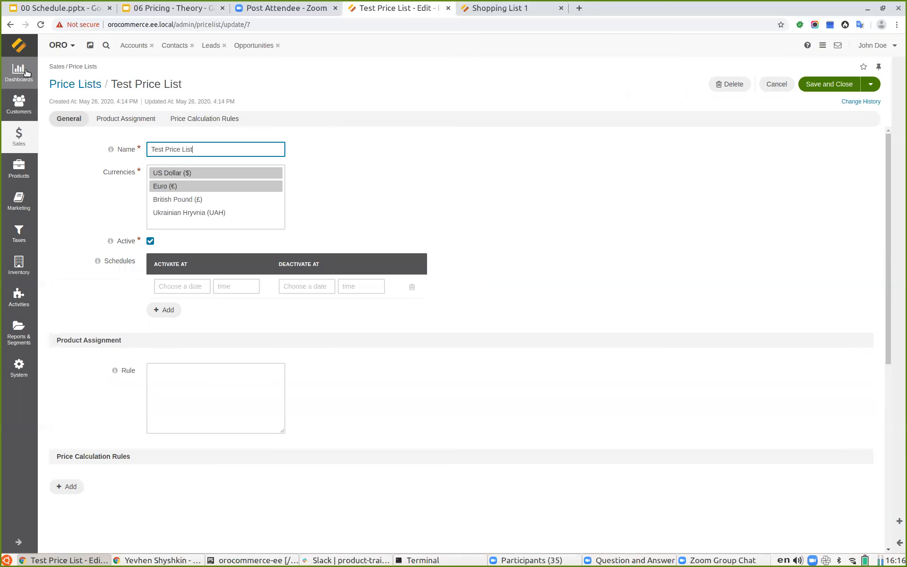
left_click(9, 26)
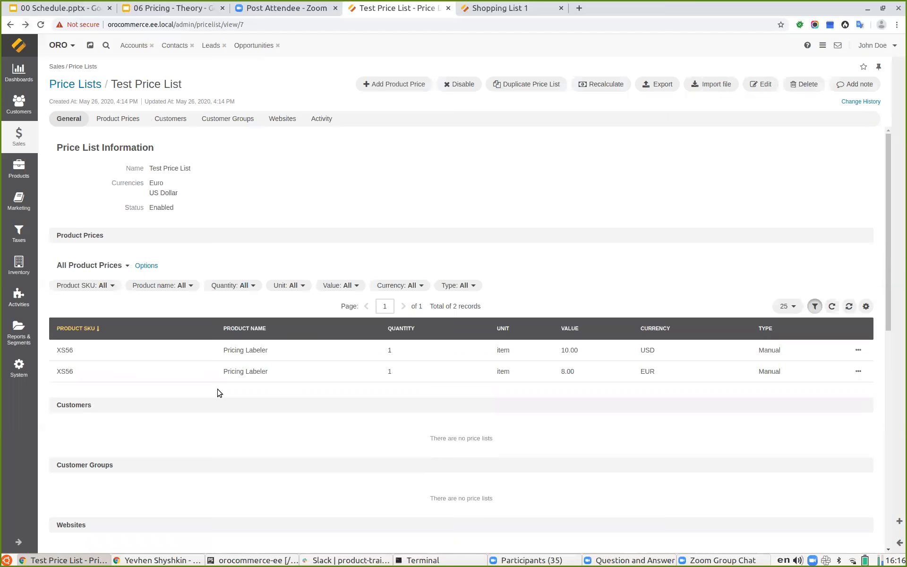
Open the Pricing Labeler product for editing and go to the Test Price List entries among its product prices
left_click(216, 355)
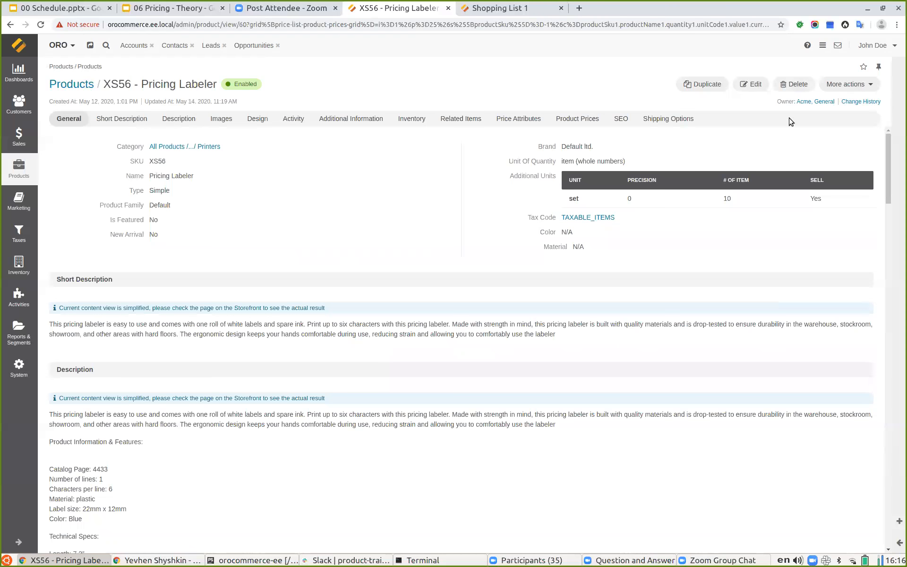
left_click(756, 85)
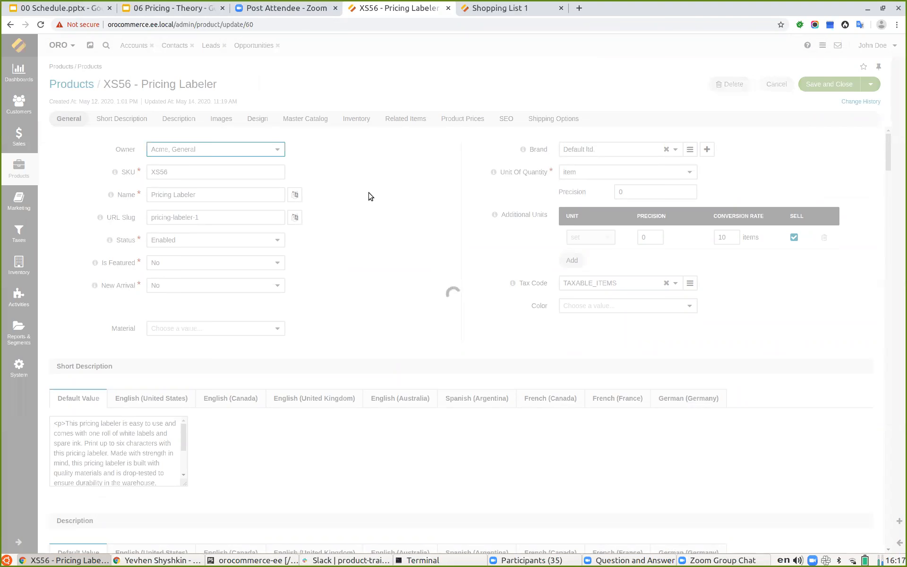
left_click(454, 122)
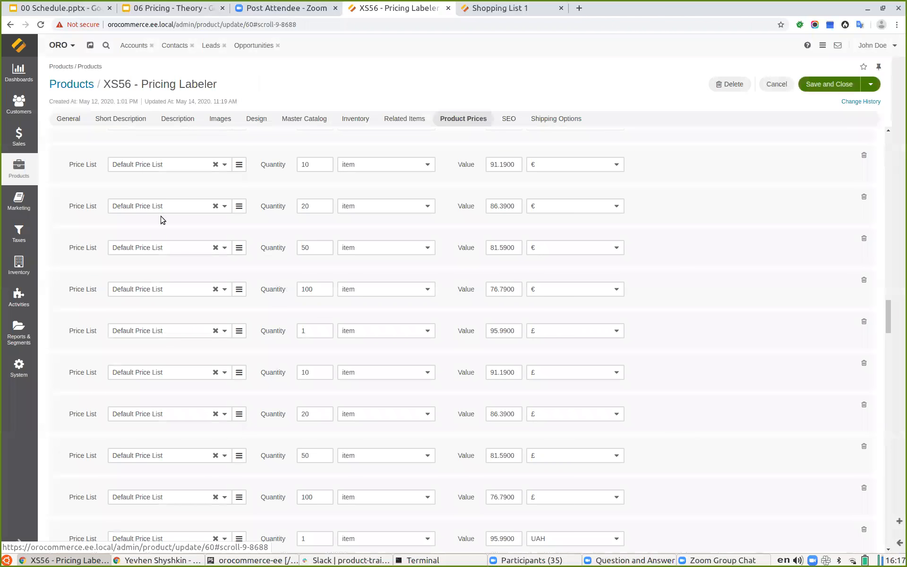
scroll(339, 349, "down", 15)
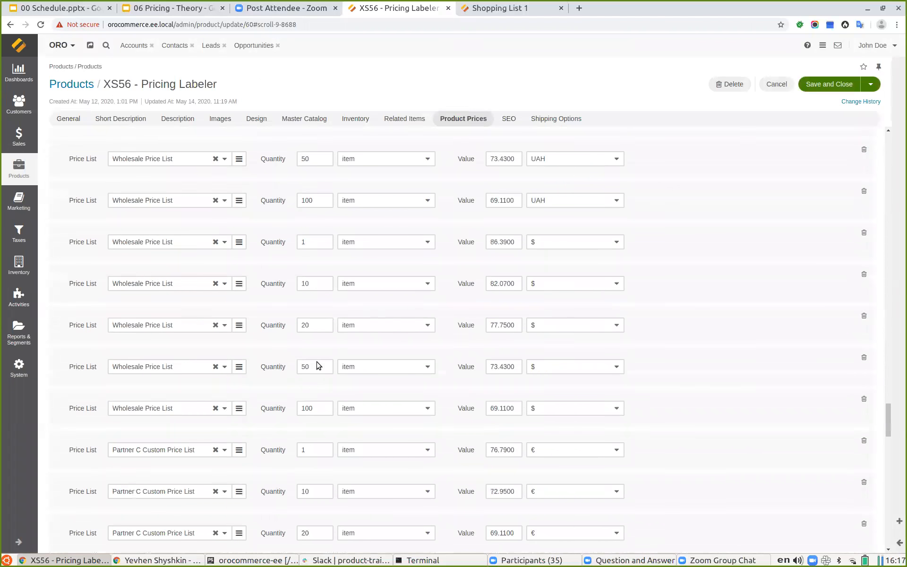
scroll(316, 364, "down", 10)
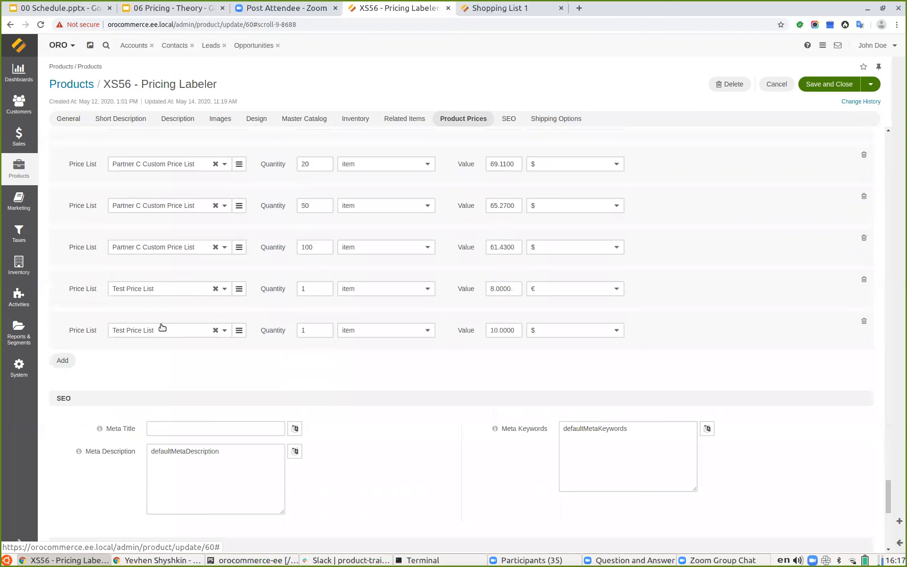
Add a Test Price List price of $9 for a quantity of 10 items and save the product
left_click(52, 362)
left_click(158, 371)
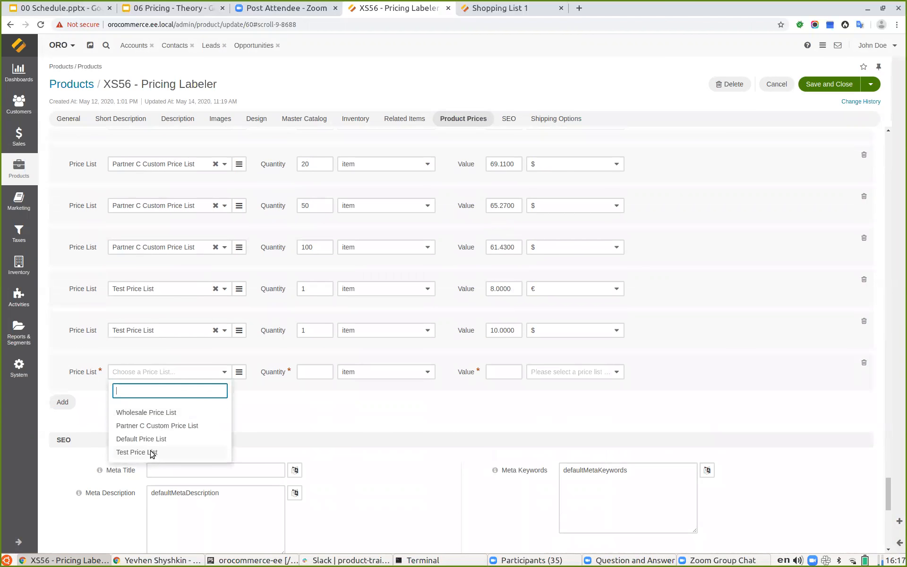
left_click(152, 453)
left_click(318, 373)
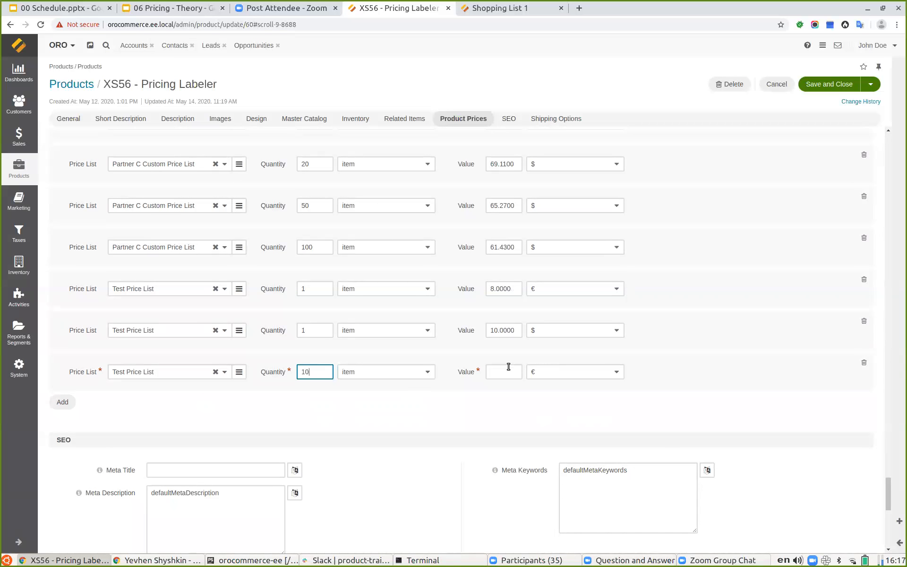
left_click(548, 372)
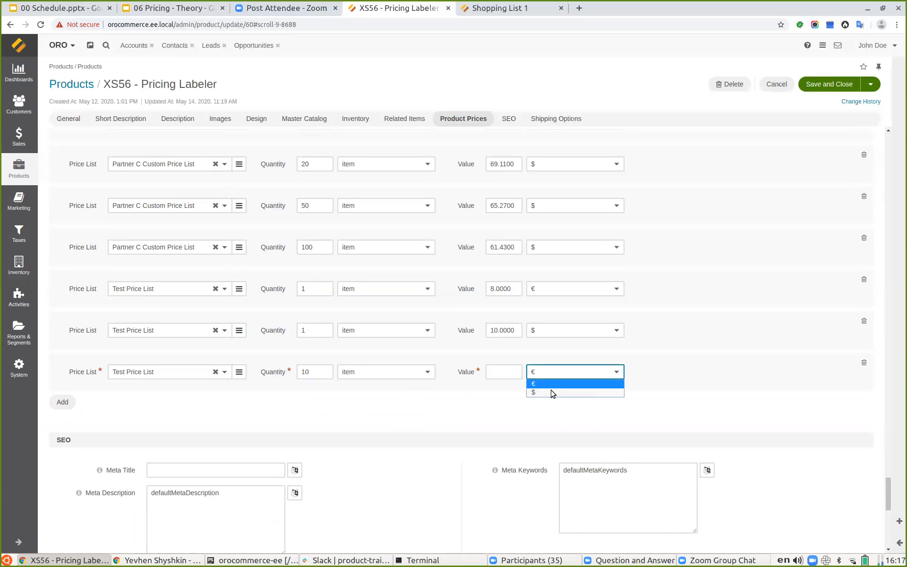
left_click(546, 394)
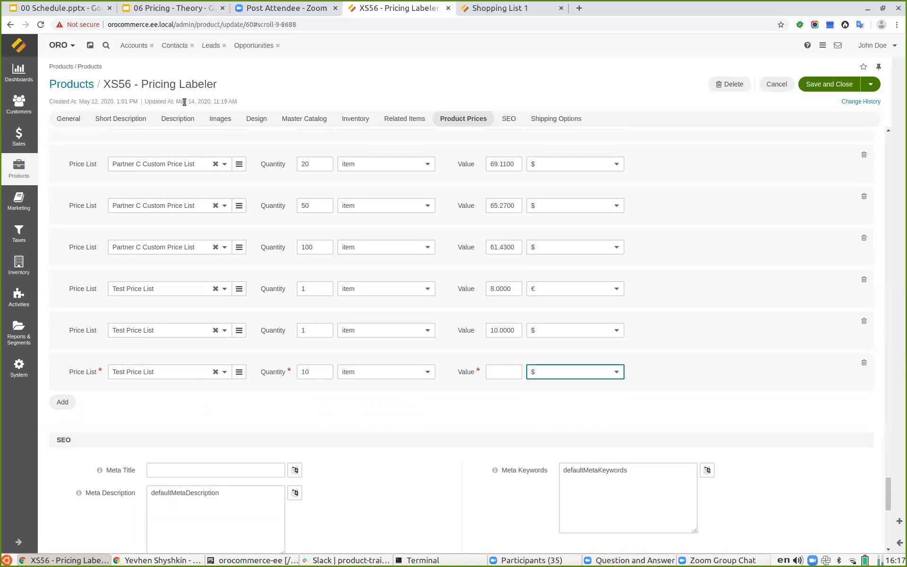
left_click(513, 378)
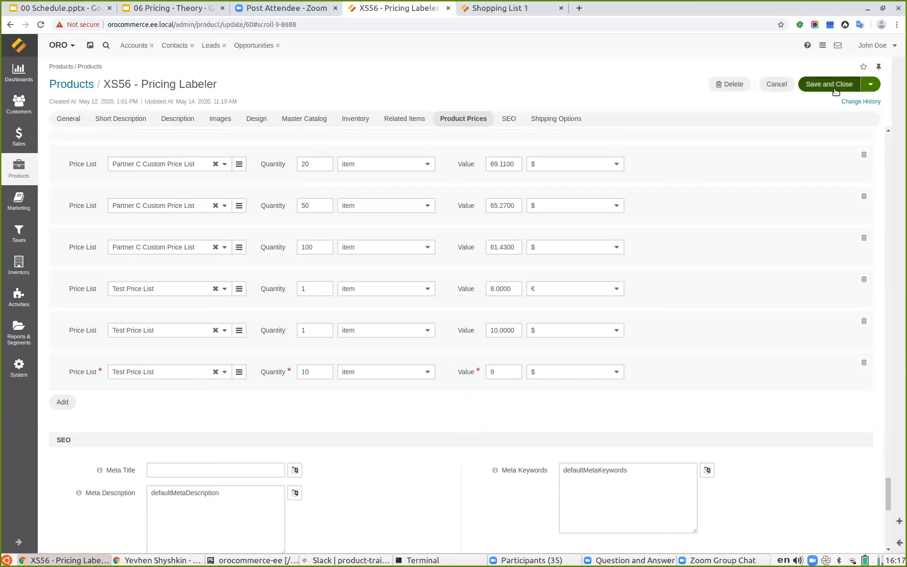
left_click(834, 86)
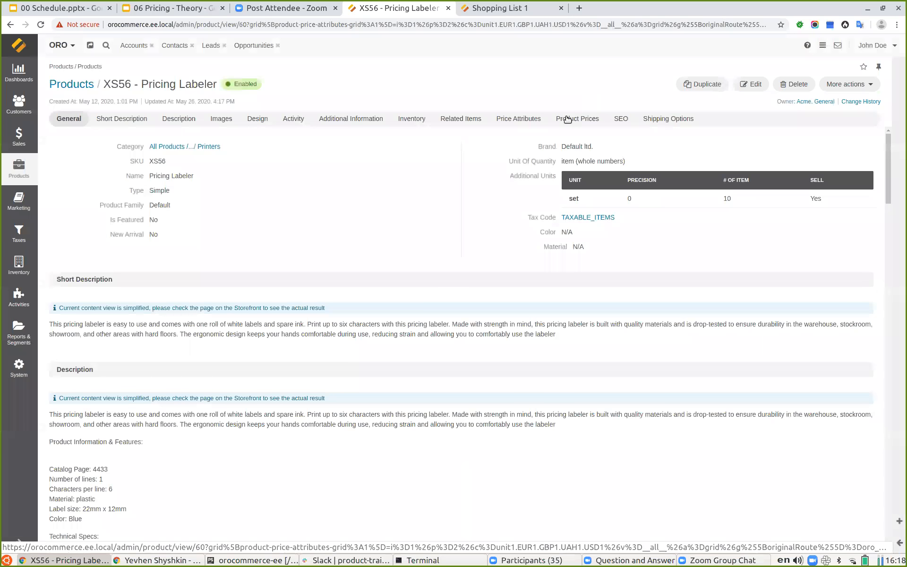
Filter the Pricing Labeler's product prices to Test Price List and open that price list from its 10-item entry
left_click(568, 119)
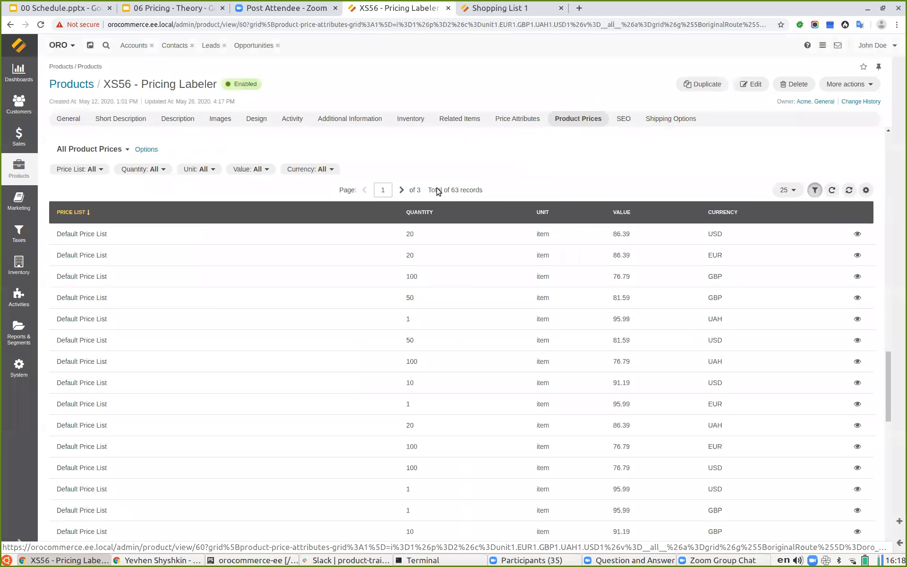
scroll(373, 302, "down", 3)
scroll(377, 298, "down", 5)
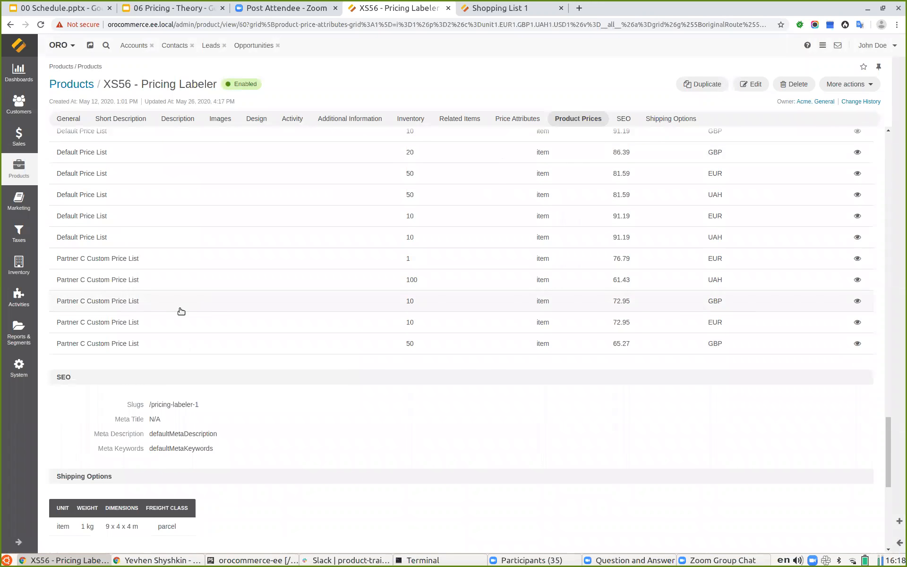
scroll(495, 273, "up", 5)
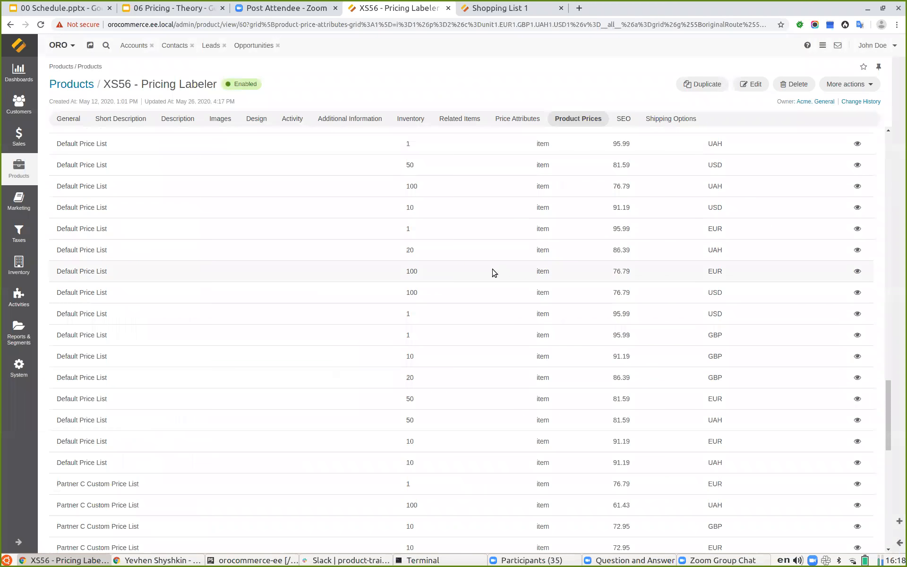
scroll(491, 271, "up", 8)
scroll(247, 299, "down", 3)
left_click(88, 245)
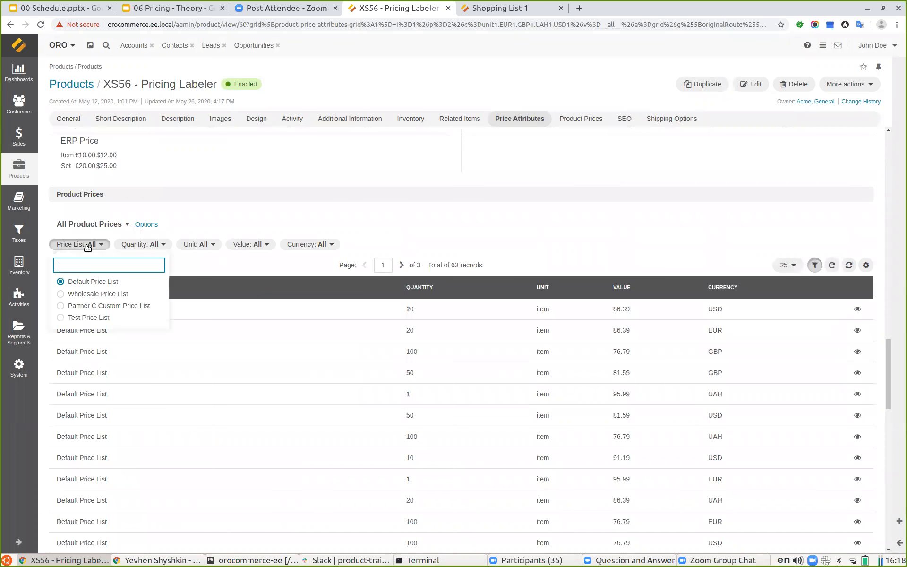
left_click(137, 244)
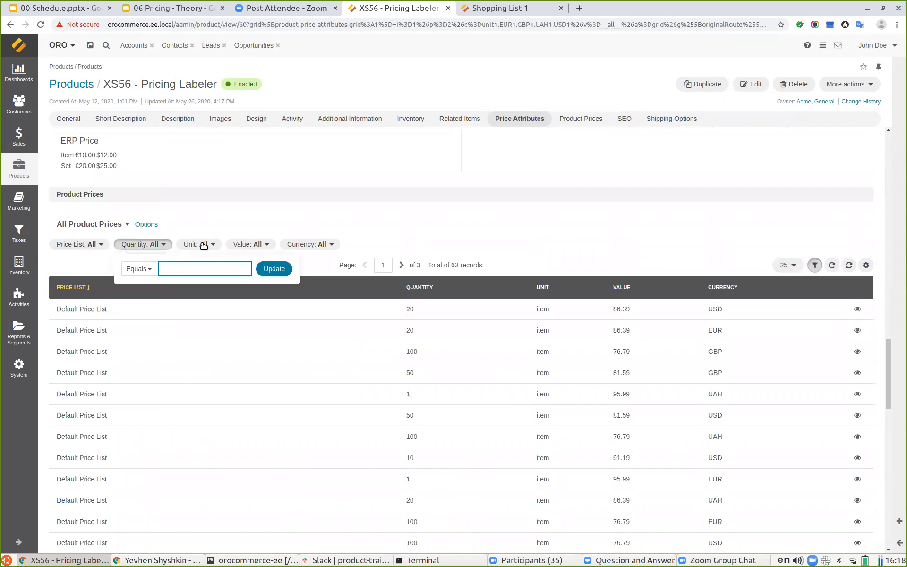
left_click(87, 244)
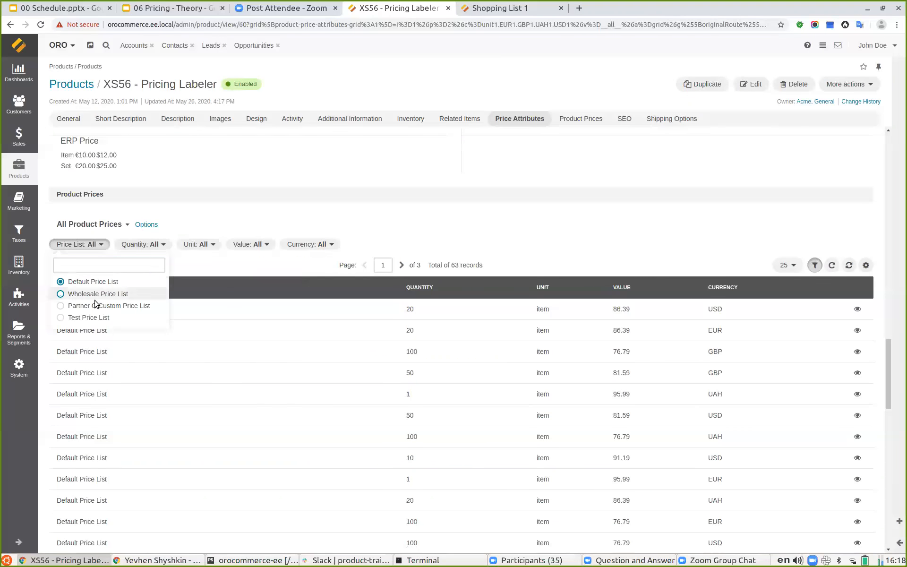
left_click(87, 317)
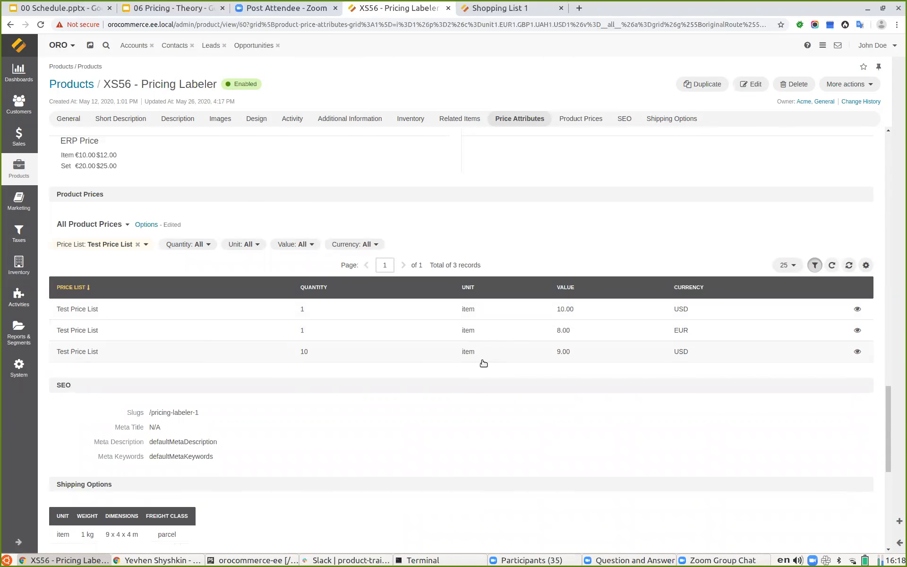
left_click(857, 352)
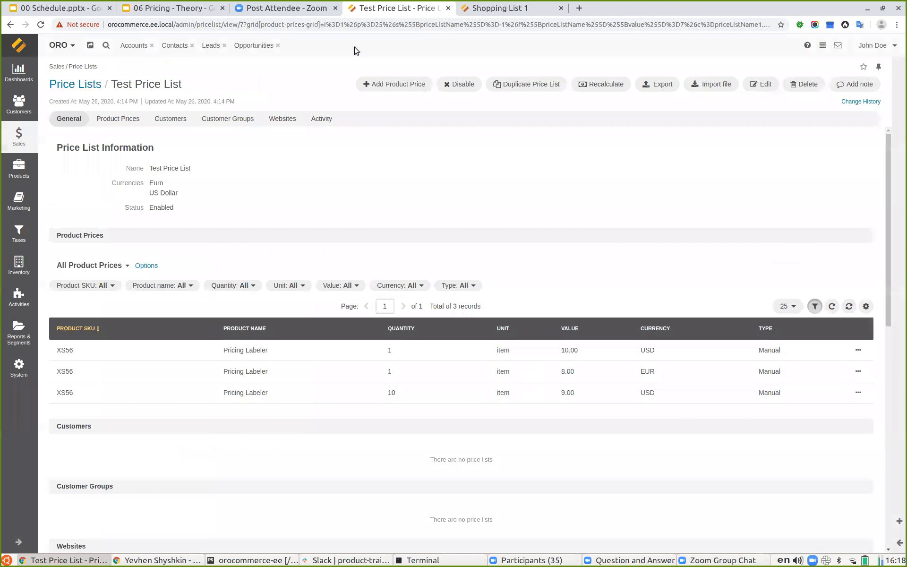
Switch to the 06 Pricing - Theory presentation in Google Slides and show the Price list schedules slide full screen
left_click(156, 8)
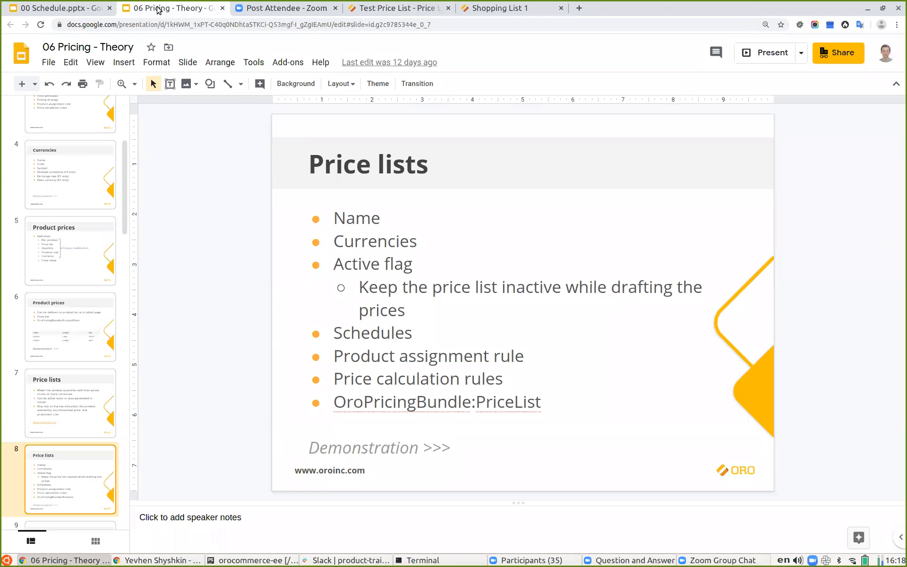
scroll(85, 307, "down", 3)
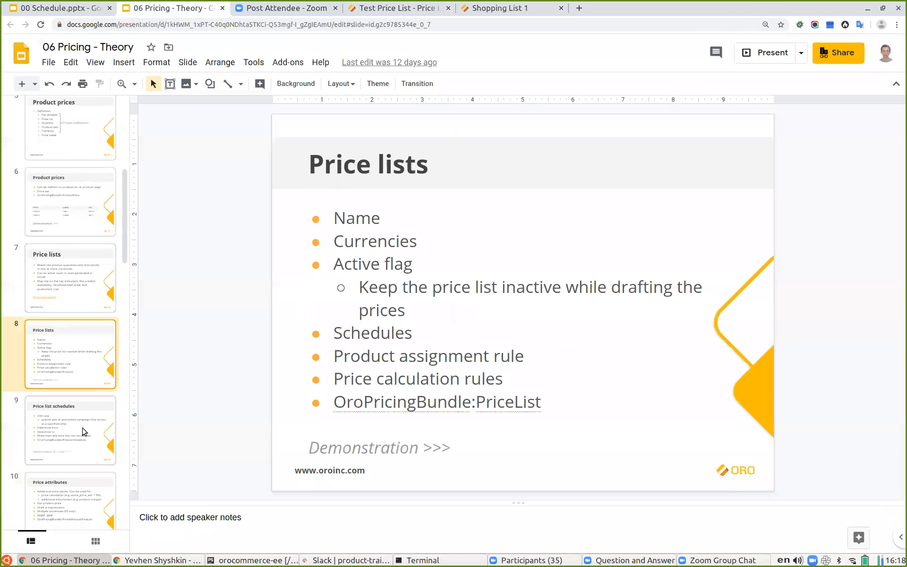
left_click(68, 418)
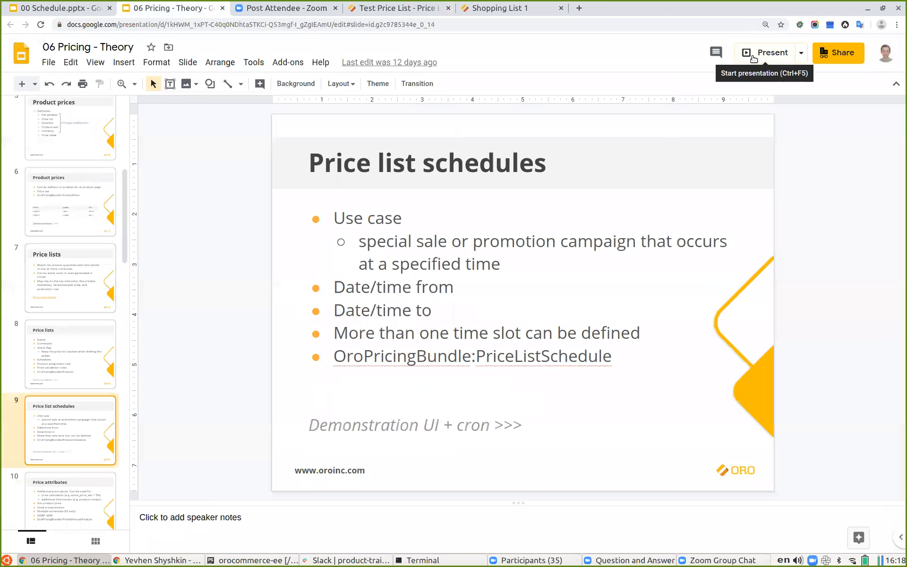
left_click(753, 59)
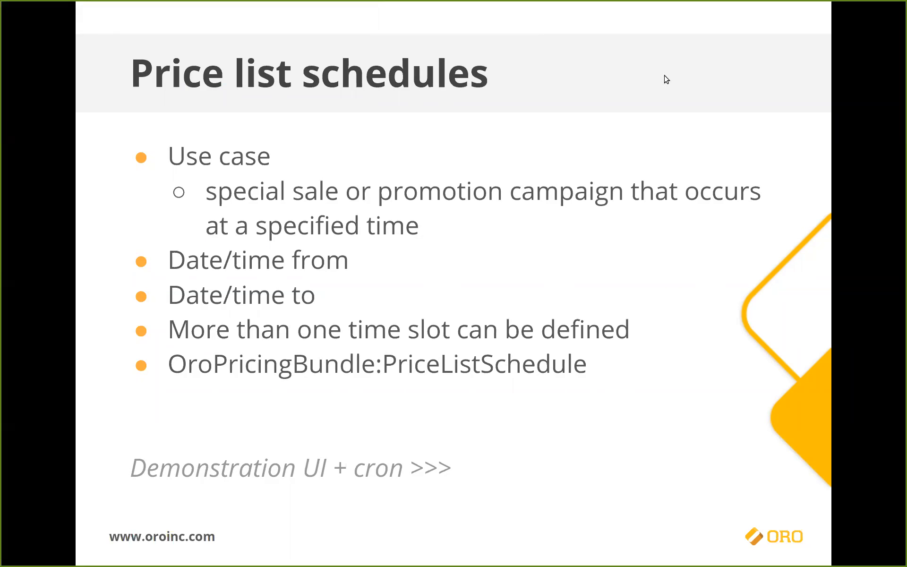
key("Escape")
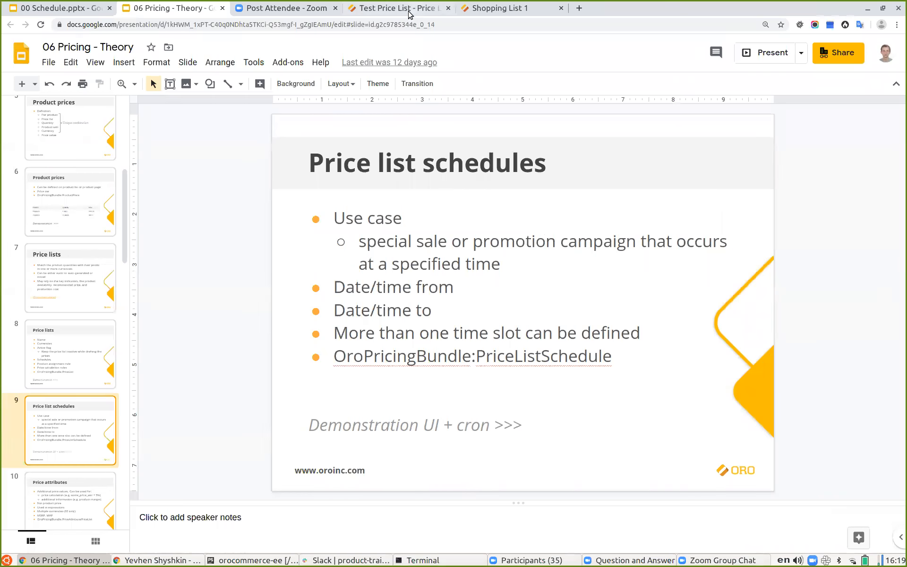
Switch back to OroCommerce and open Test Price List for editing from the list of price lists
left_click(392, 15)
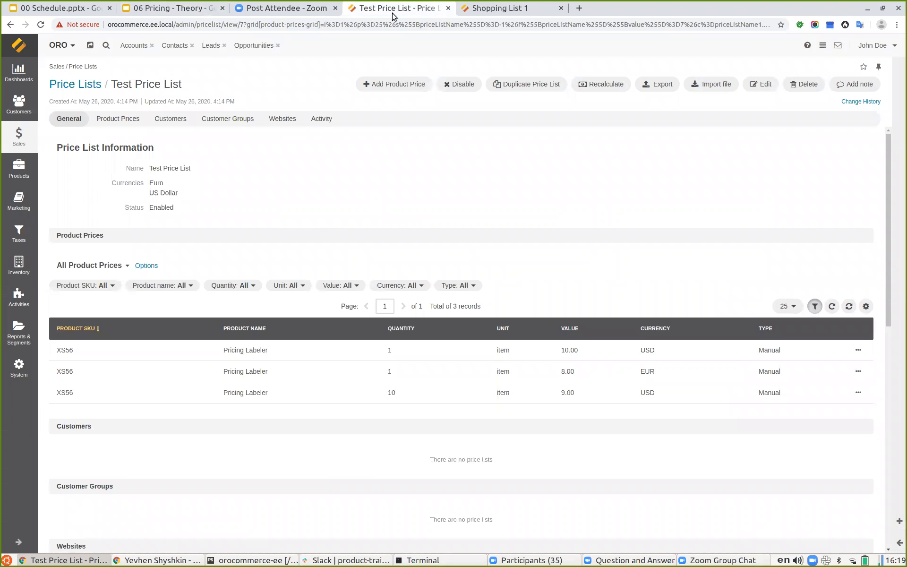
left_click(19, 137)
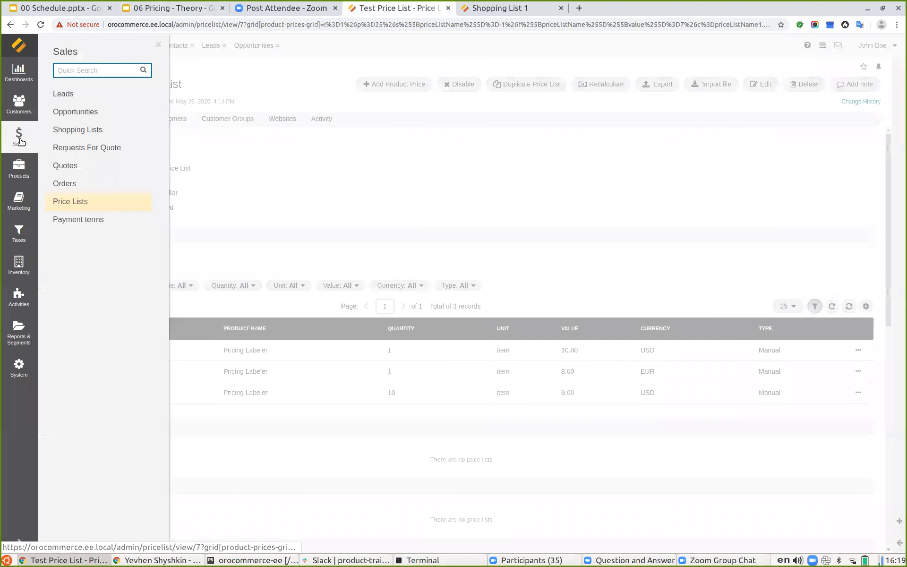
left_click(80, 201)
mouse_move(865, 172)
left_click(833, 173)
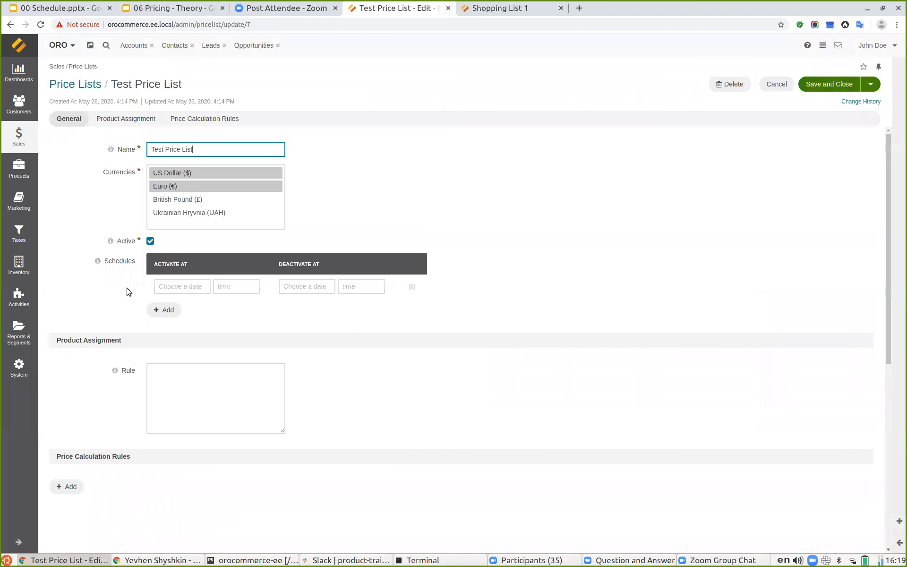
Try adding three more schedule rows to Test Price List and remove all of its schedule rows
left_click(161, 309)
left_click(161, 333)
left_click(164, 357)
left_click(412, 287)
left_click(411, 287)
left_click(411, 287)
left_click(411, 286)
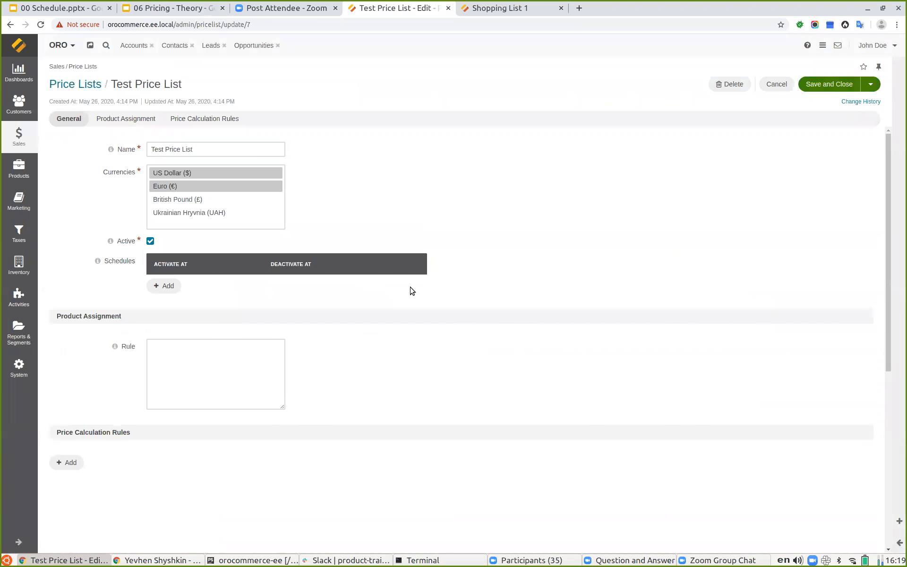
Switch to PhpStorm and read through CombinedPriceListScheduleCommand.php down to its default cron definition
left_click(228, 561)
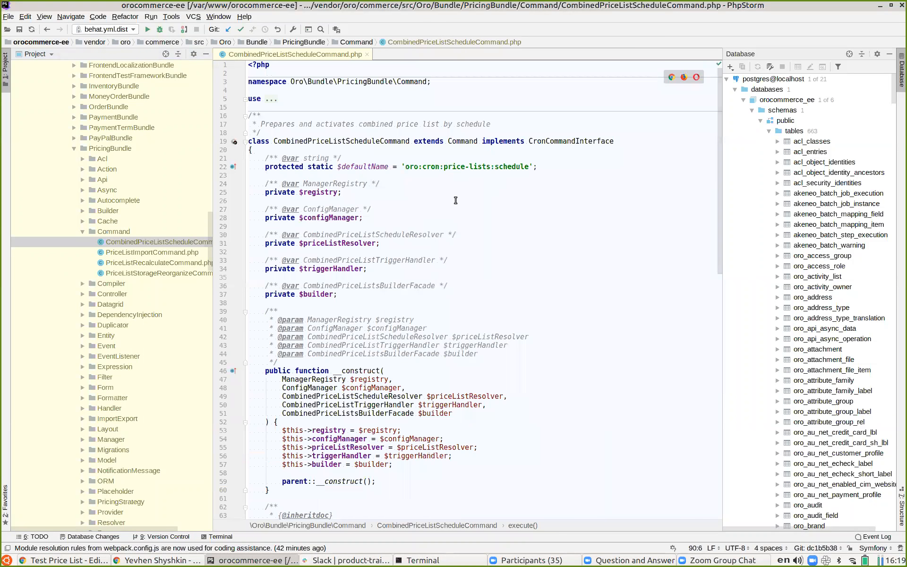
scroll(435, 207, "down", 11)
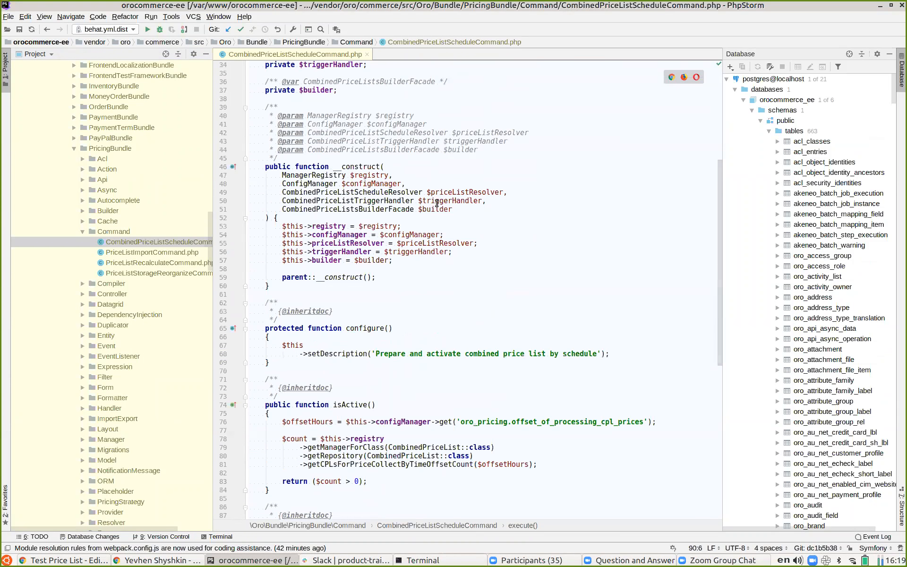
scroll(436, 203, "down", 3)
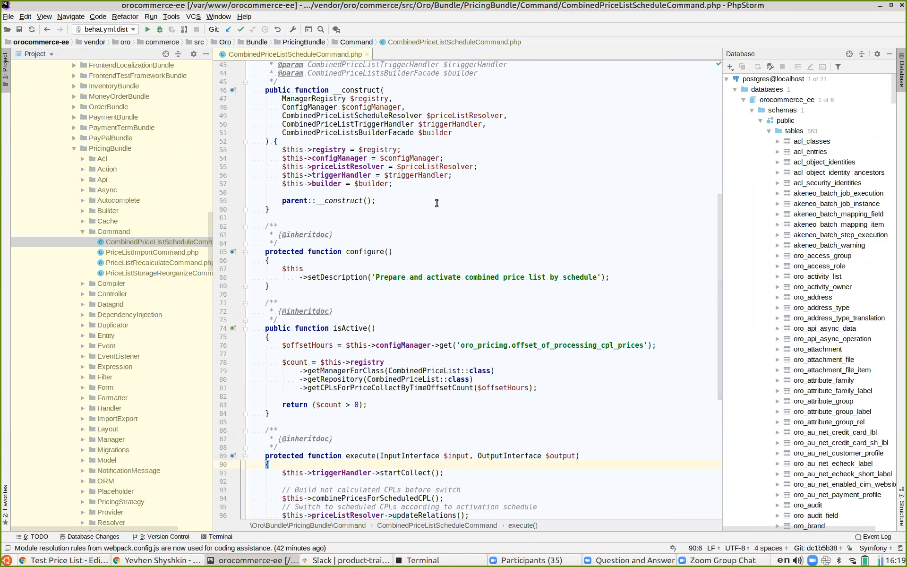
scroll(436, 203, "down", 6)
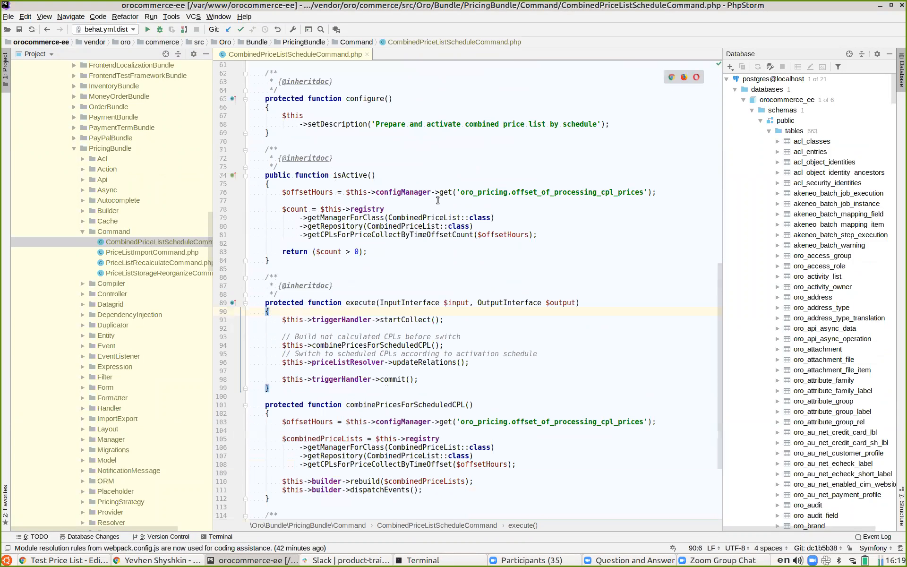
scroll(468, 274, "down", 5)
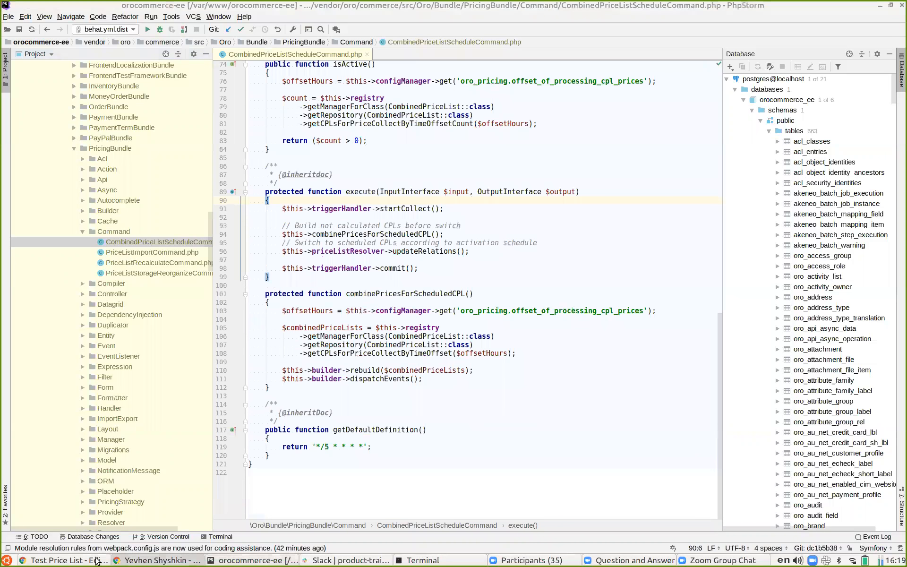
Return to the 06 Pricing - Theory presentation in the browser and present it, advancing to the Price attributes slide
left_click(66, 560)
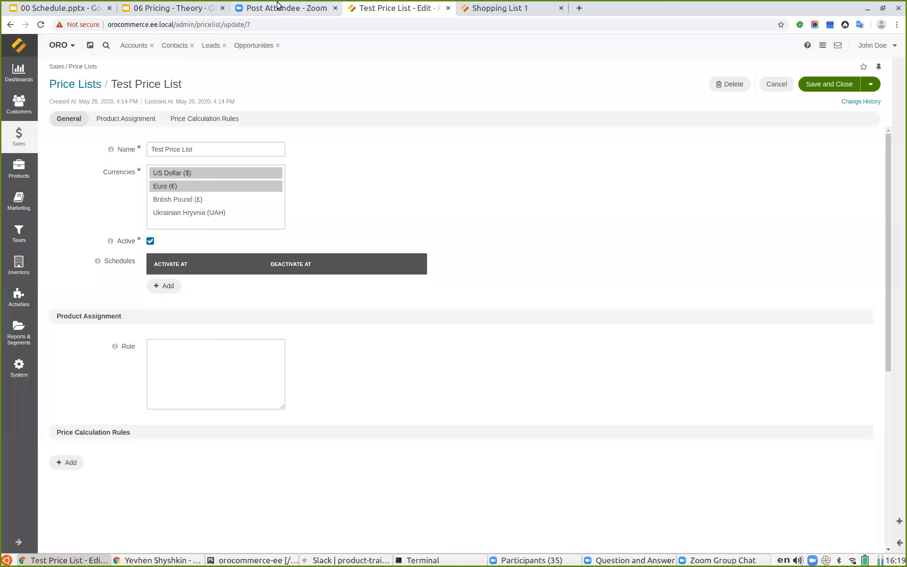
left_click(170, 8)
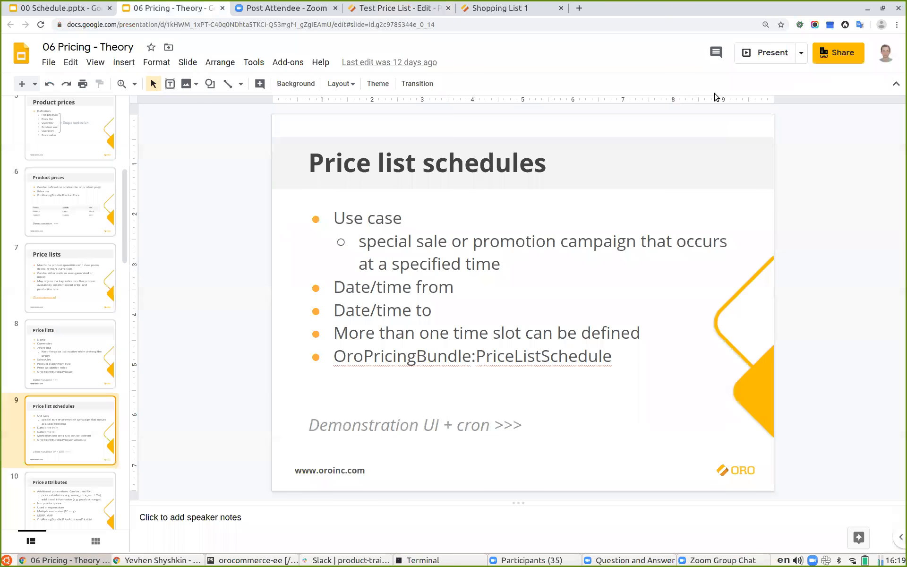
left_click(753, 61)
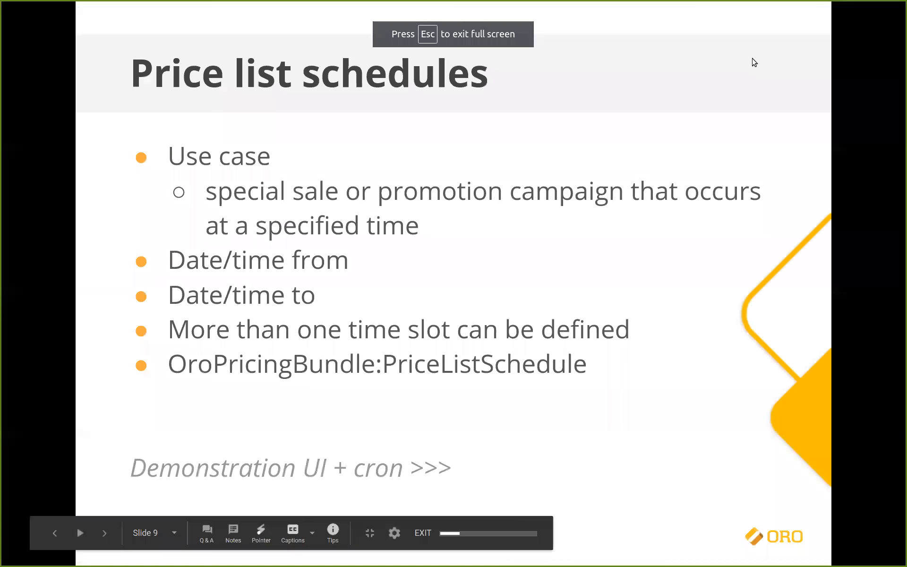
key("Right")
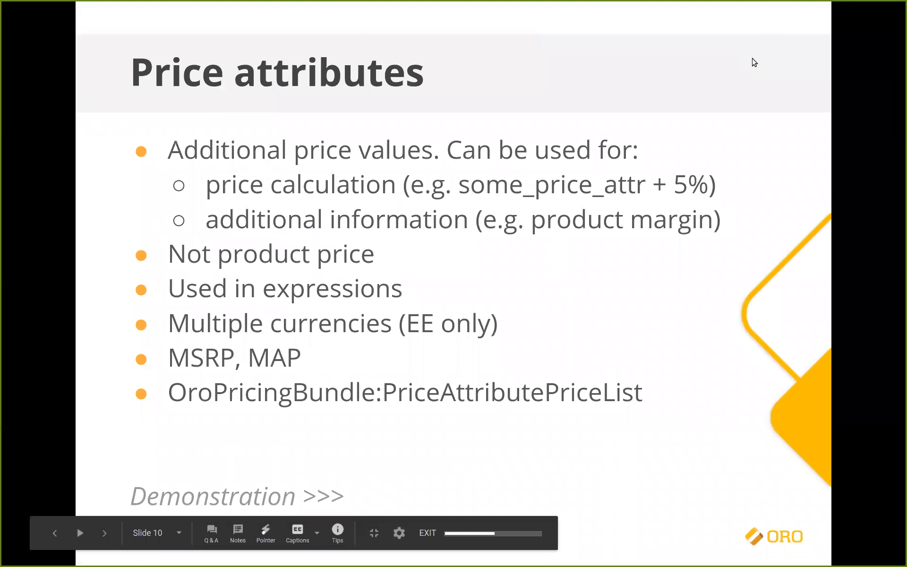
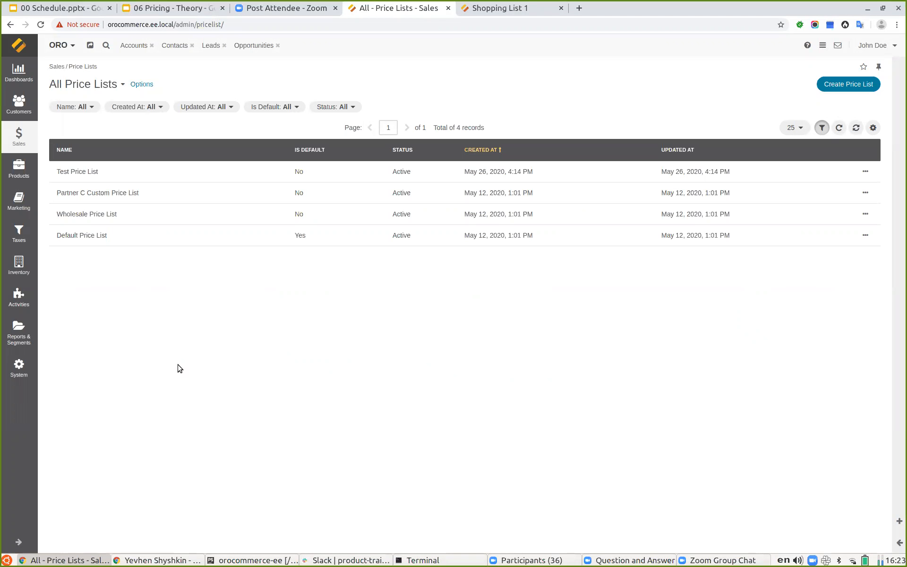
Start a new price list named Default + 5% with the US Dollar and Euro currencies
left_click(846, 87)
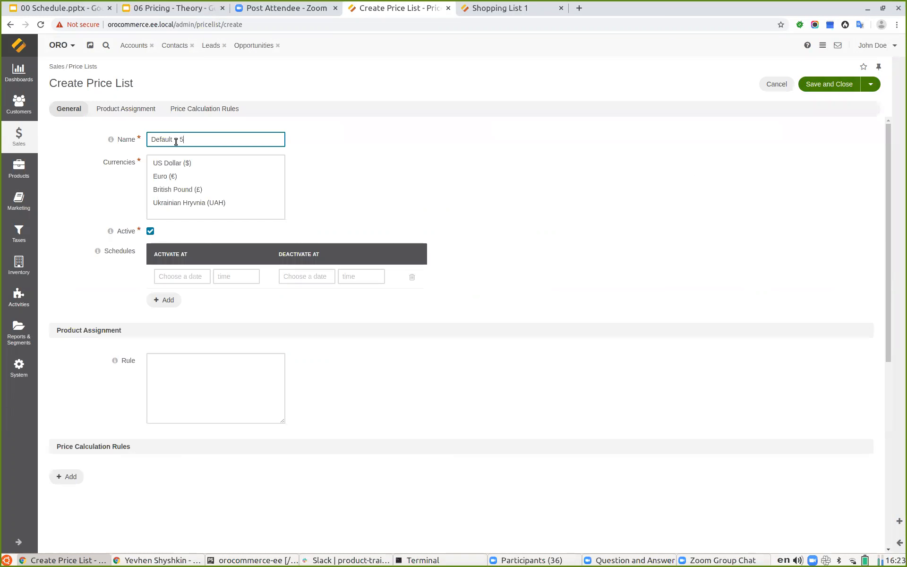
left_click(184, 165)
left_click(182, 175, "ctrl")
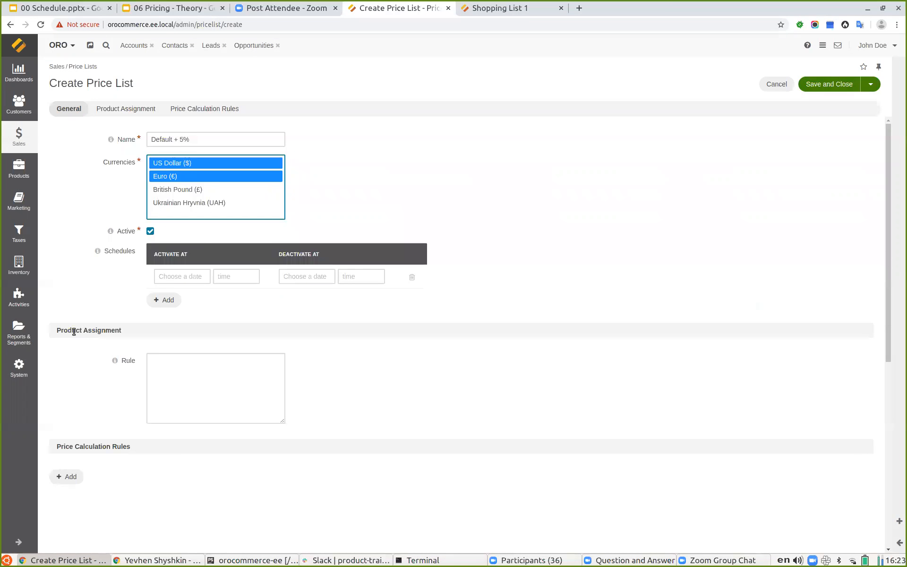
Set the new price list's product assignment rule to product.id > 0
left_click(163, 367)
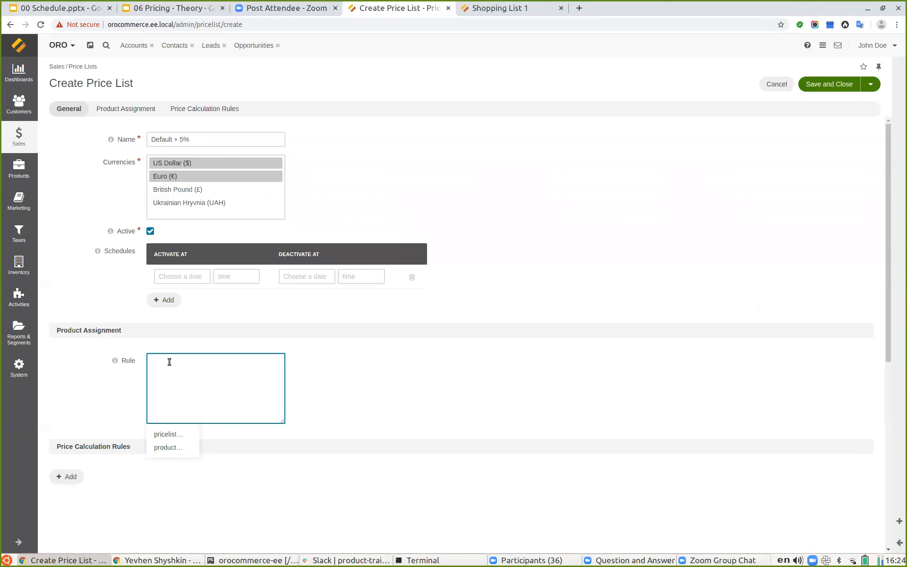
left_click(166, 448)
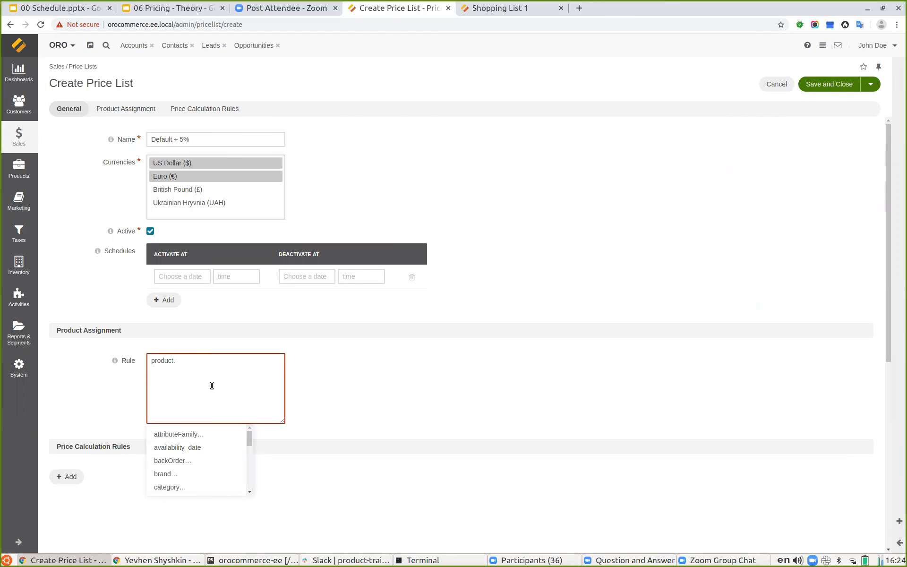
type("id > 0")
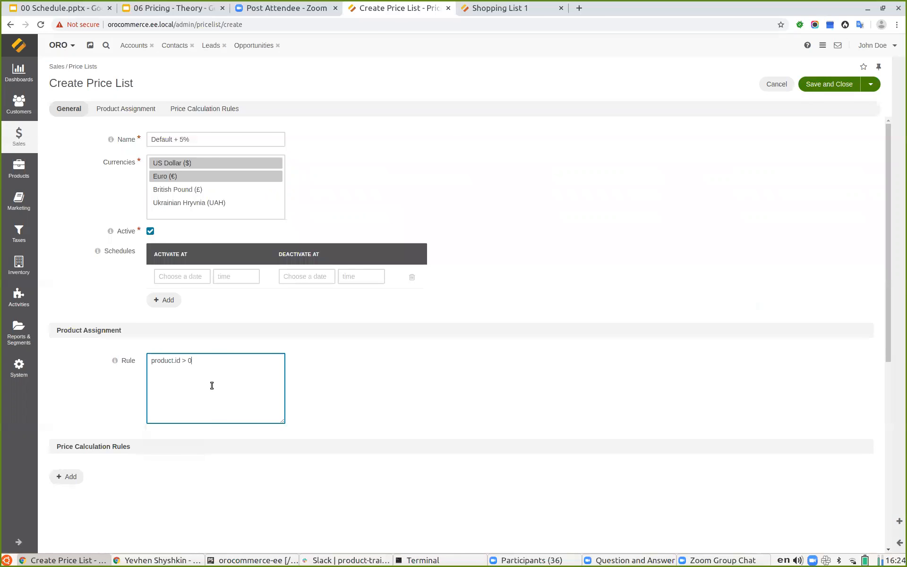
left_click(447, 374)
Add a price calculation rule to the new price list
scroll(267, 391, "down", 1)
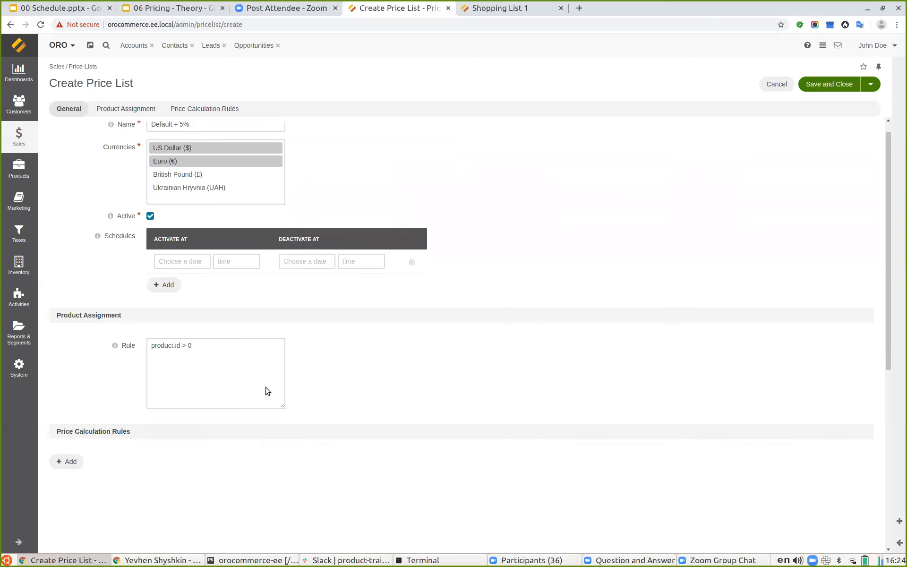
left_click(69, 425)
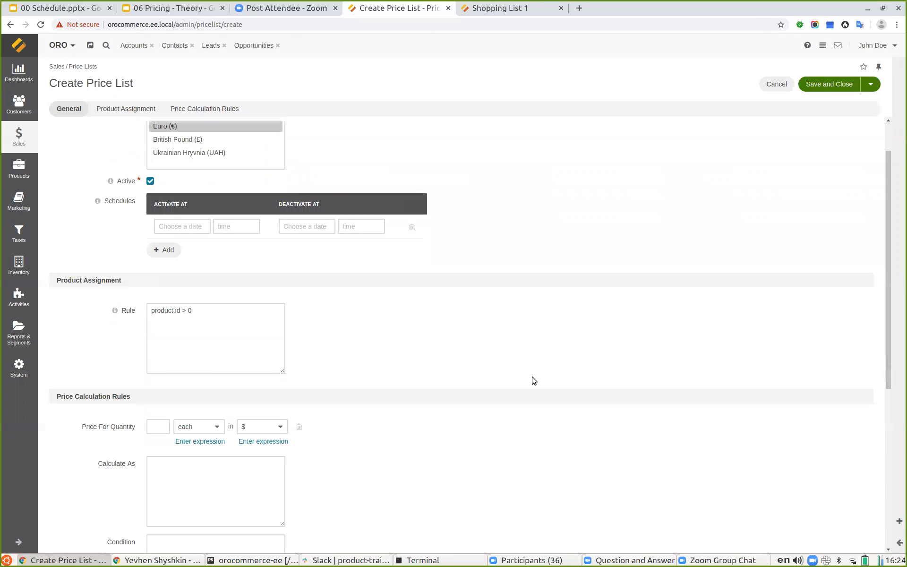
scroll(517, 379, "down", 2)
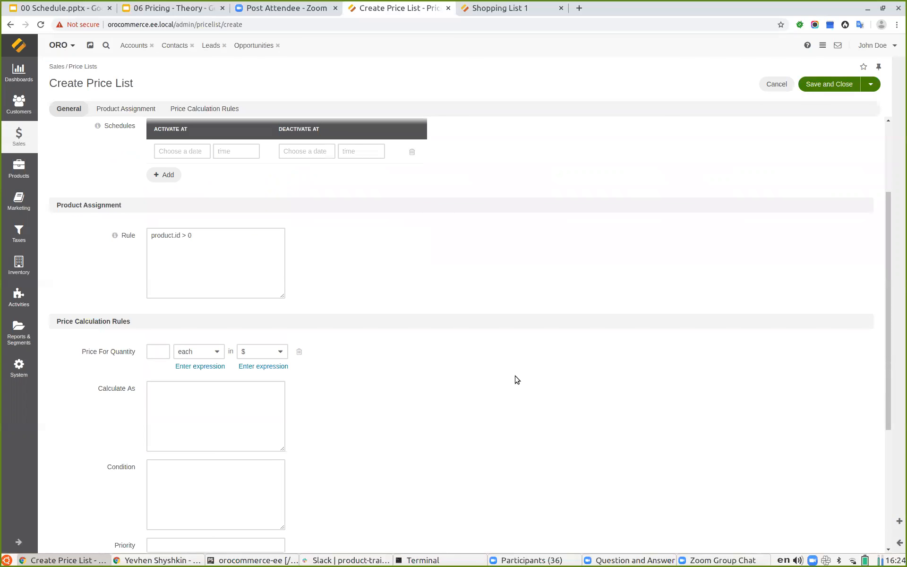
scroll(517, 380, "down", 1)
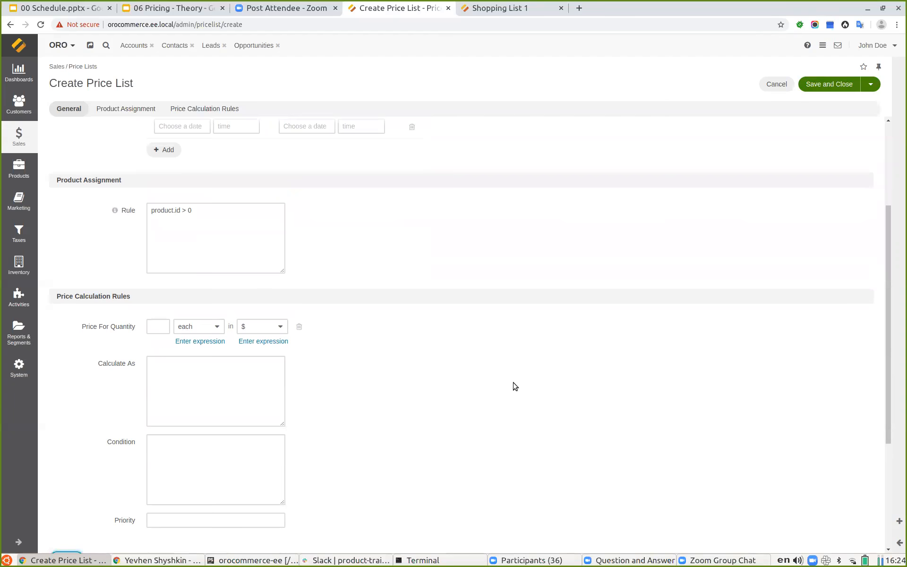
scroll(515, 386, "up", 1)
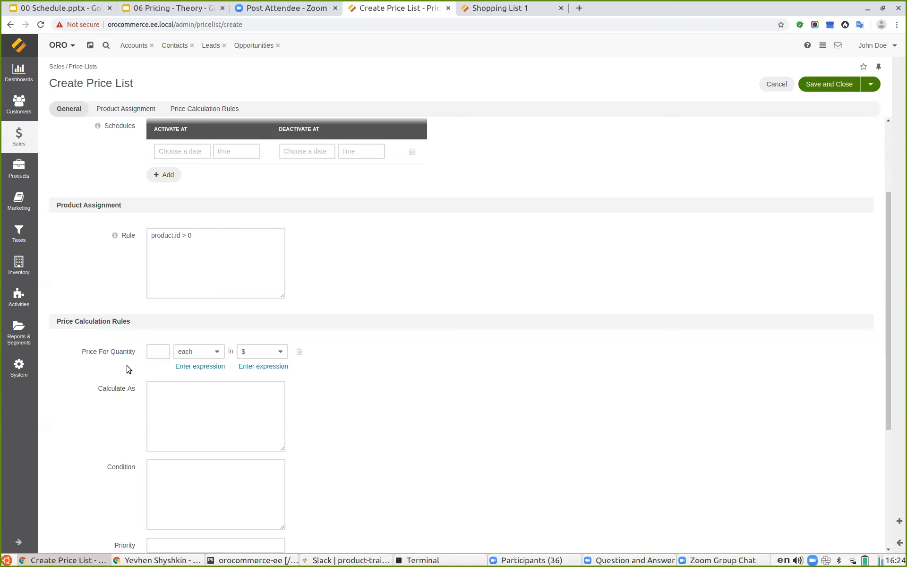
Set the calculation rule's price for quantity to 1 item in $
left_click(160, 355)
type("1")
left_click(197, 352)
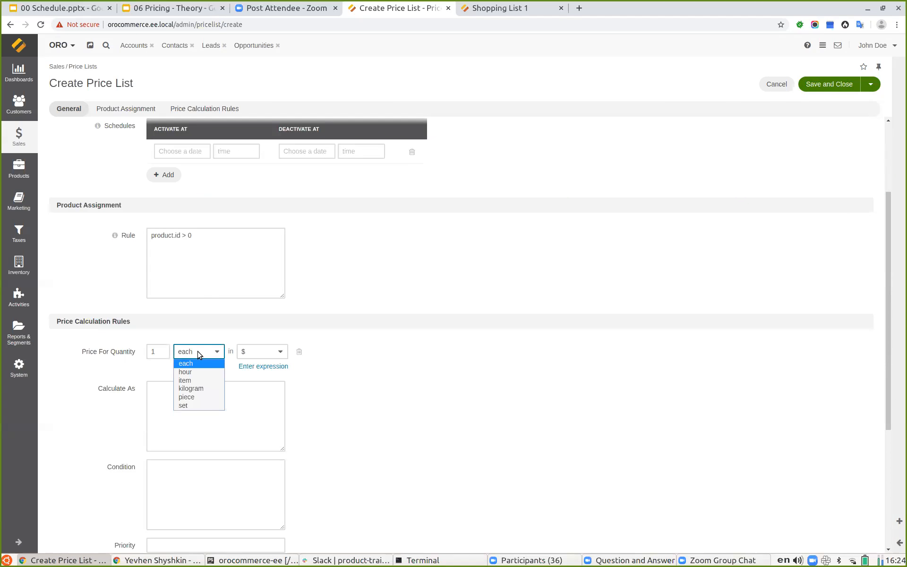
left_click(194, 380)
left_click(255, 351)
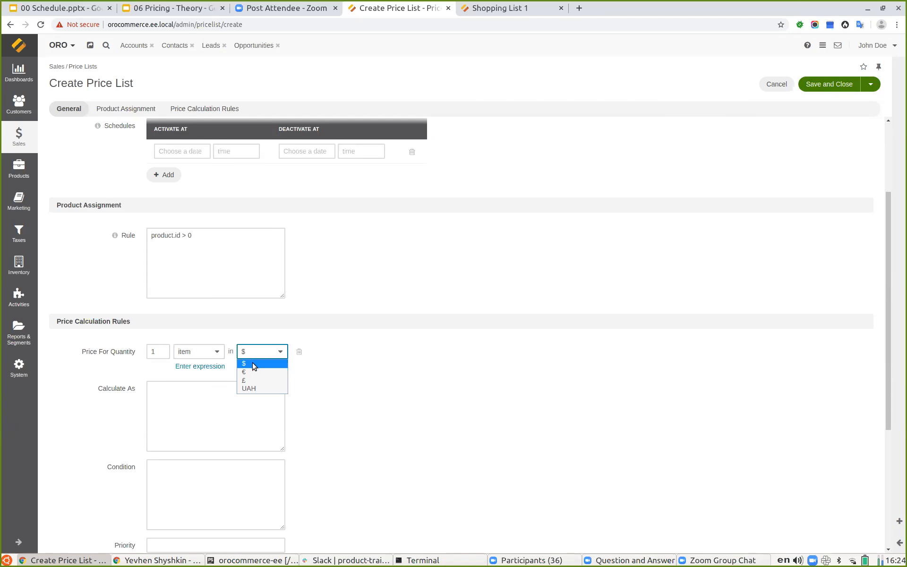
left_click(254, 362)
left_click(432, 339)
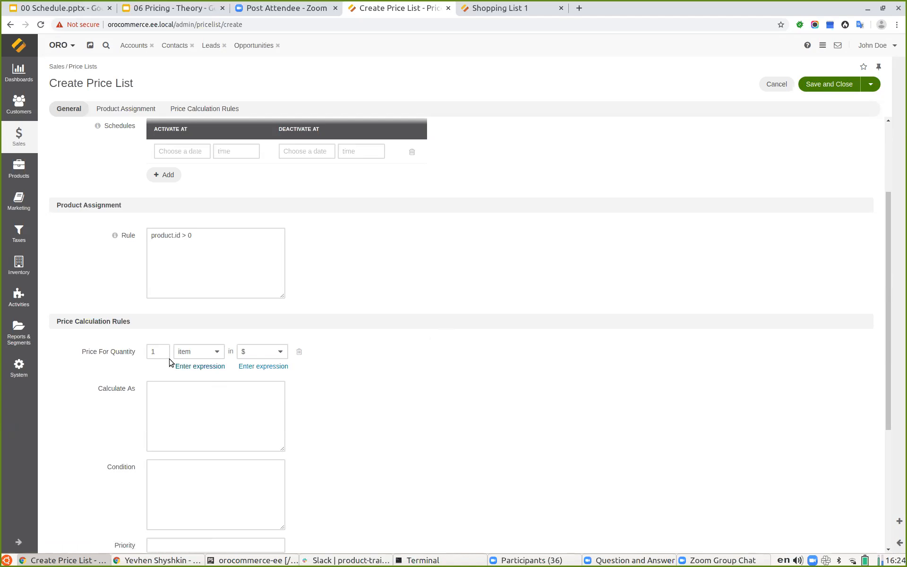
left_click(155, 352)
Switch the rule's currency to an expression taking the prices currency from the Default Price List
left_click(270, 368)
left_click(257, 352)
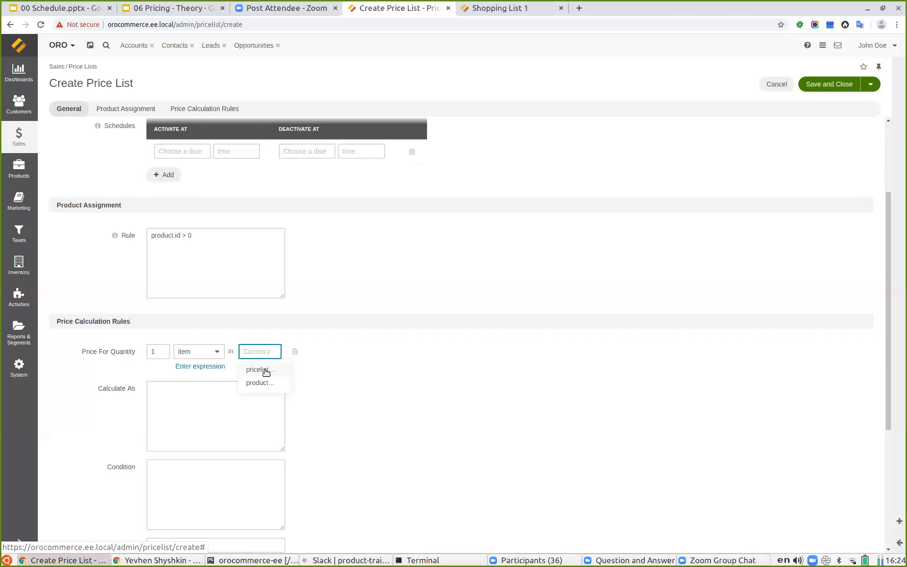
left_click(266, 371)
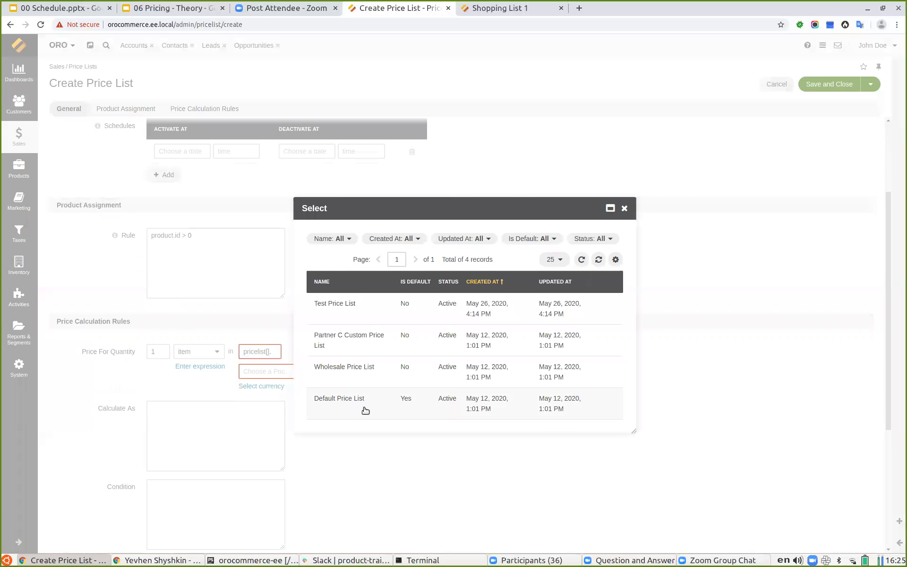
left_click(362, 409)
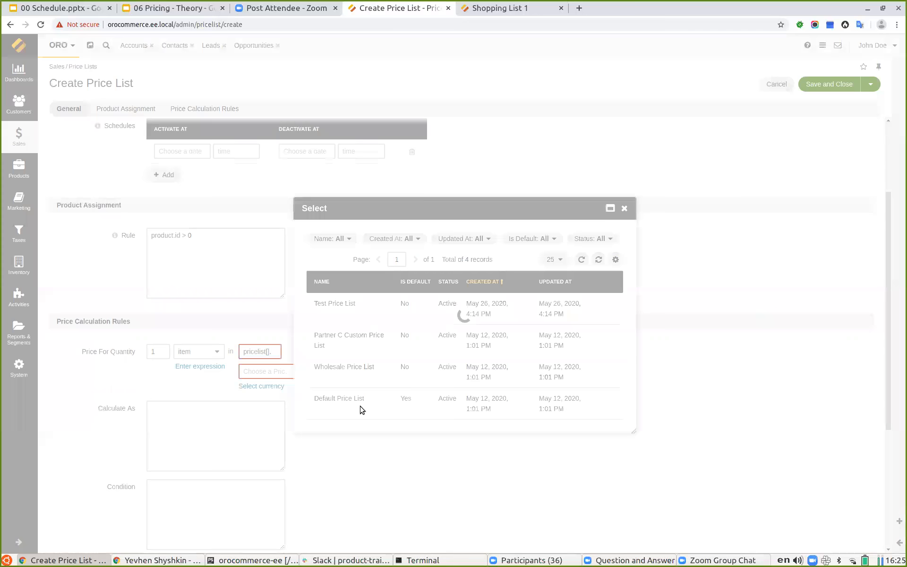
left_click(272, 371)
left_click(276, 375)
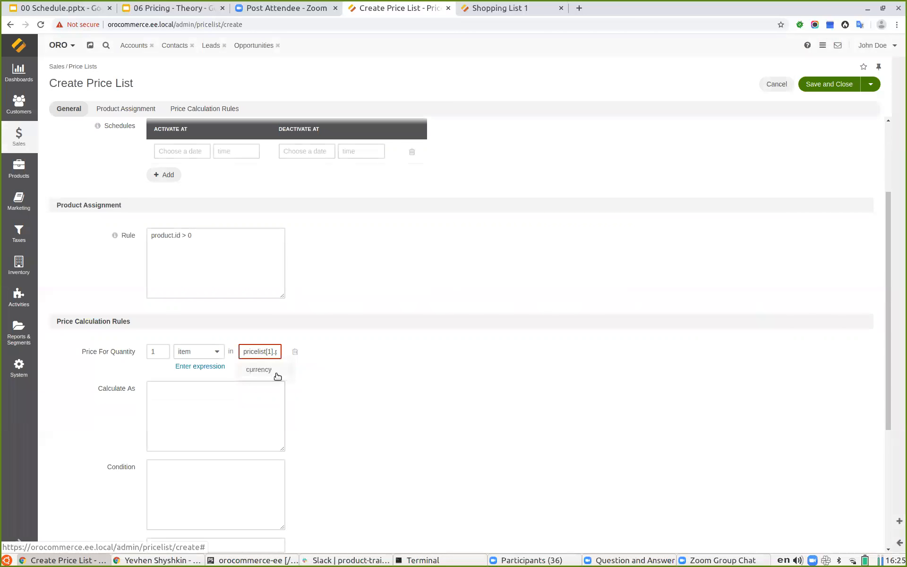
Copy the currency expression and adapt it to set the rule's unit expression to pricelist[1].prices.unit
key("ctrl+a")
key("ctrl+c")
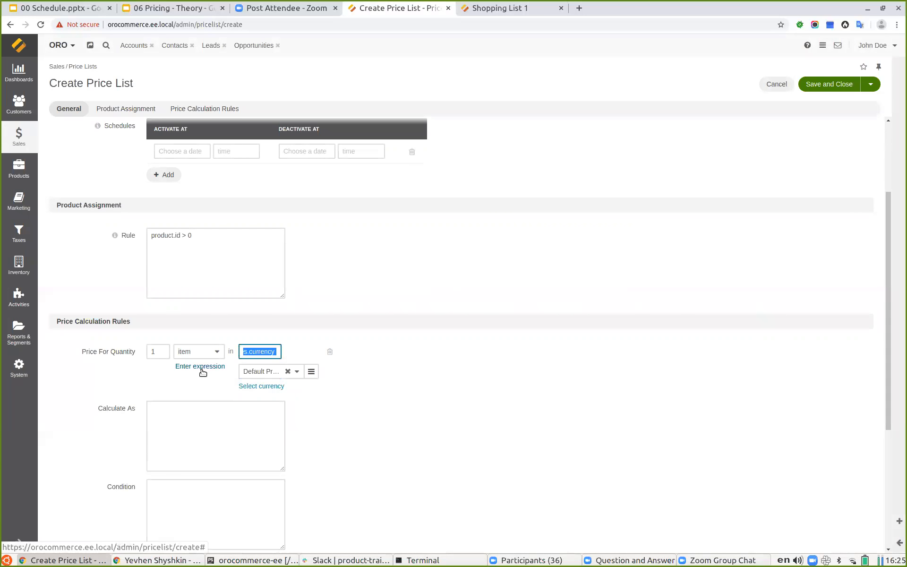
left_click(202, 369)
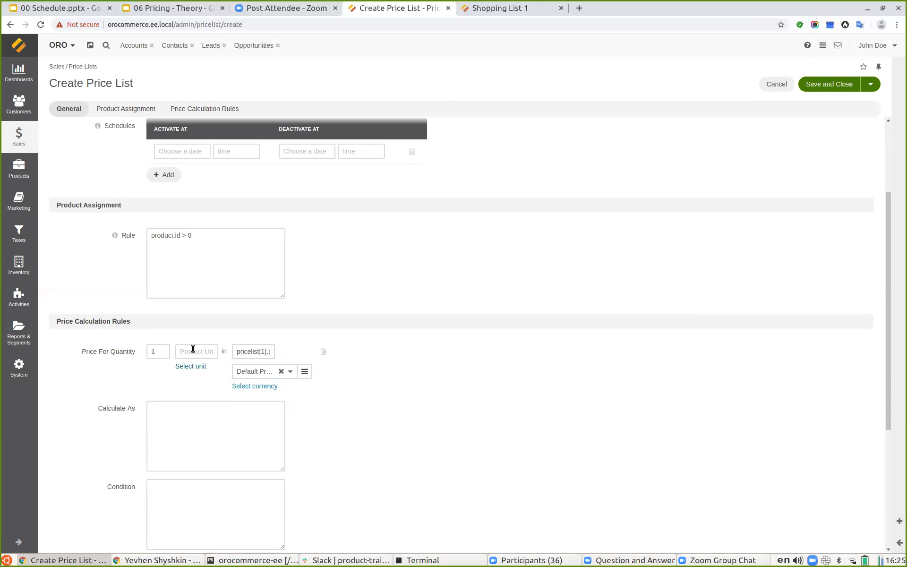
left_click(195, 352)
key("ctrl+v")
key("BackSpace")
key("BackSpace")
key("BackSpace")
key("BackSpace")
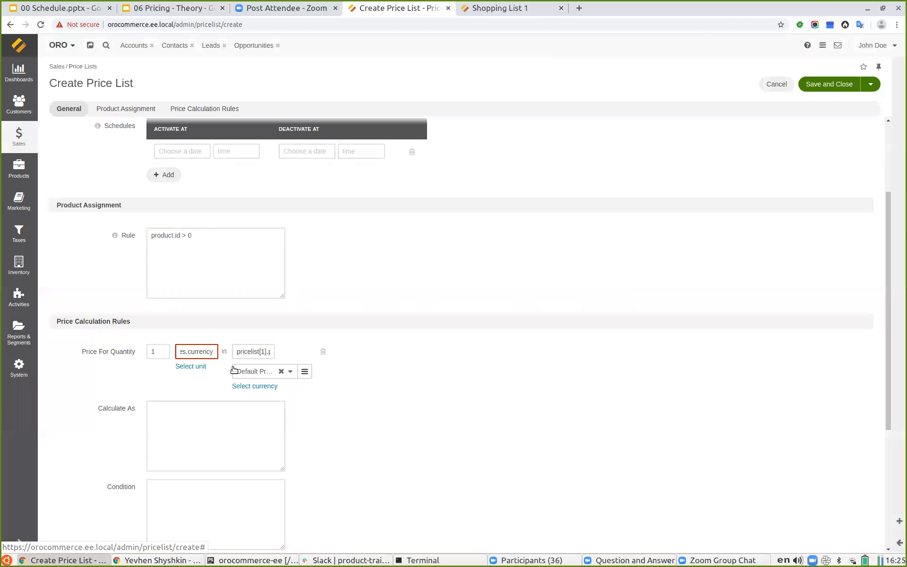
key("BackSpace")
key("BackSpace")
key("BackSpace")
key("BackSpace")
type("un")
left_click(188, 370)
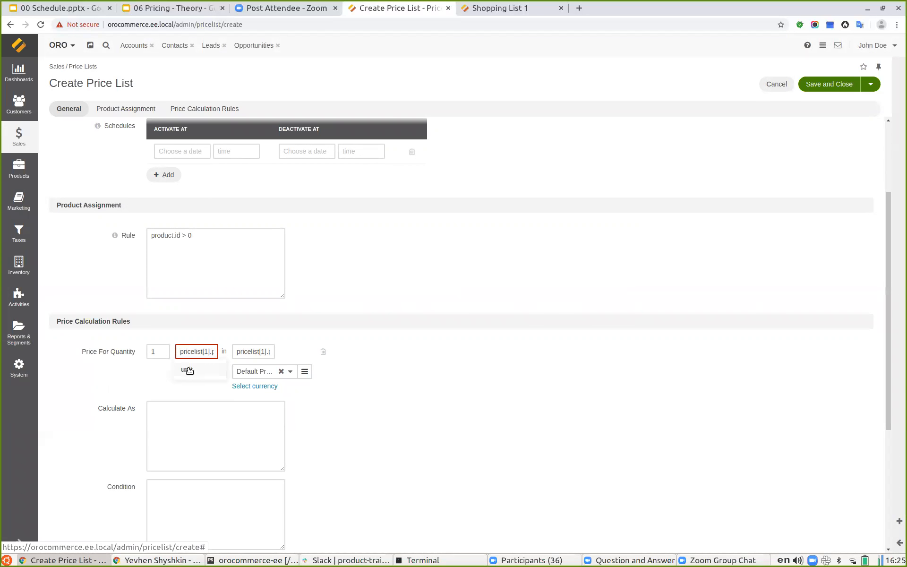
Replace the rule's quantity with the expression pricelist[1].prices.quantity
left_click_drag(160, 350, 144, 348)
key("ctrl+v")
key("BackSpace")
key("BackSpace")
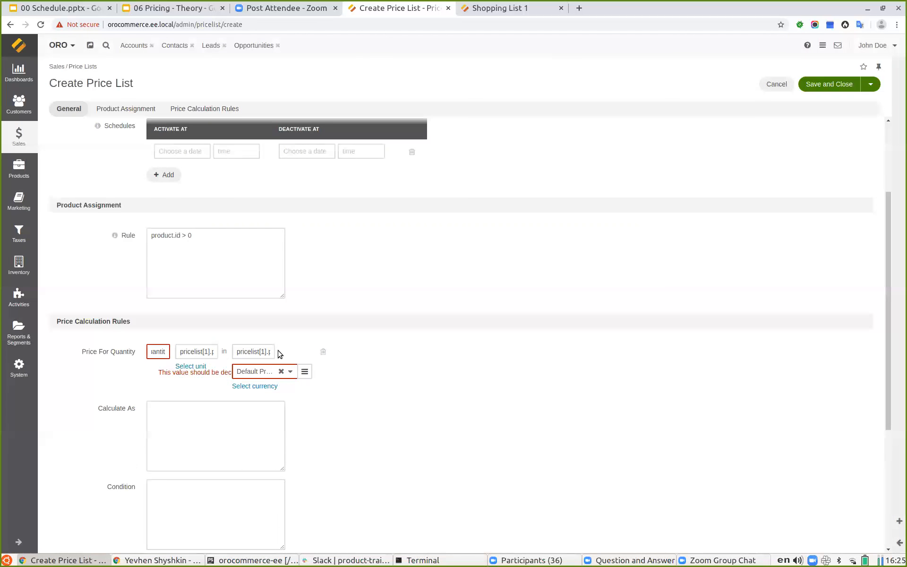
left_click(476, 370)
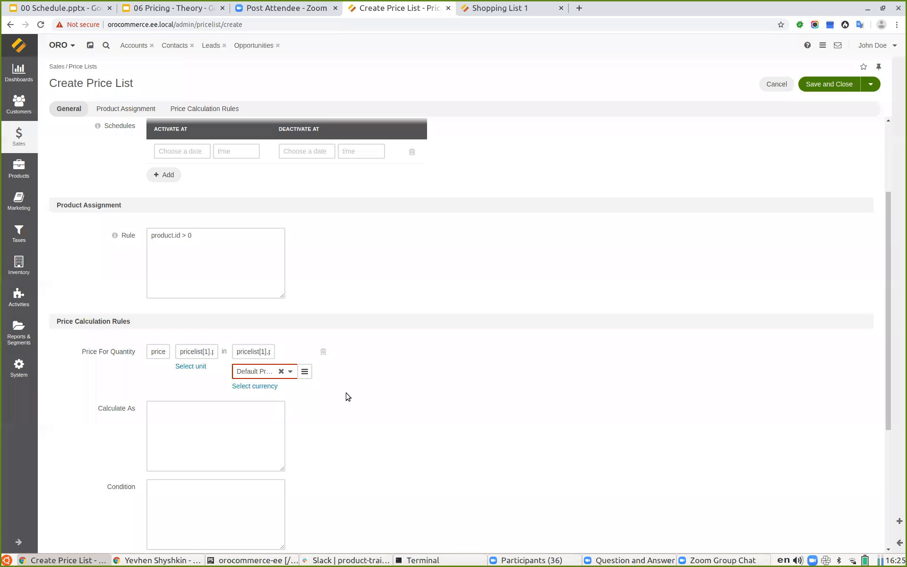
Set the rule to calculate as pricelist[1].prices.value * 1.05, based on the Default Price List
scroll(206, 404, "down", 3)
left_click(194, 361)
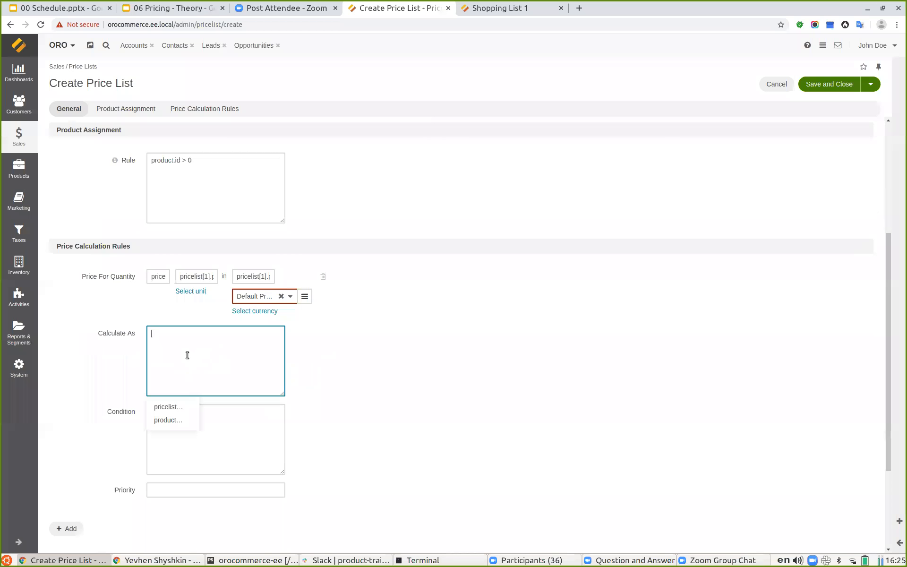
left_click(169, 407)
left_click(179, 409)
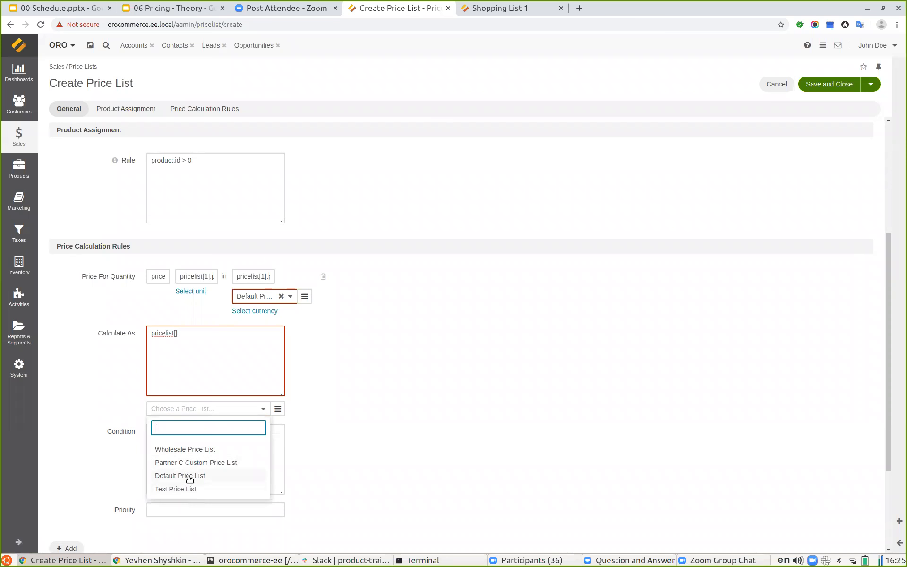
left_click(188, 478)
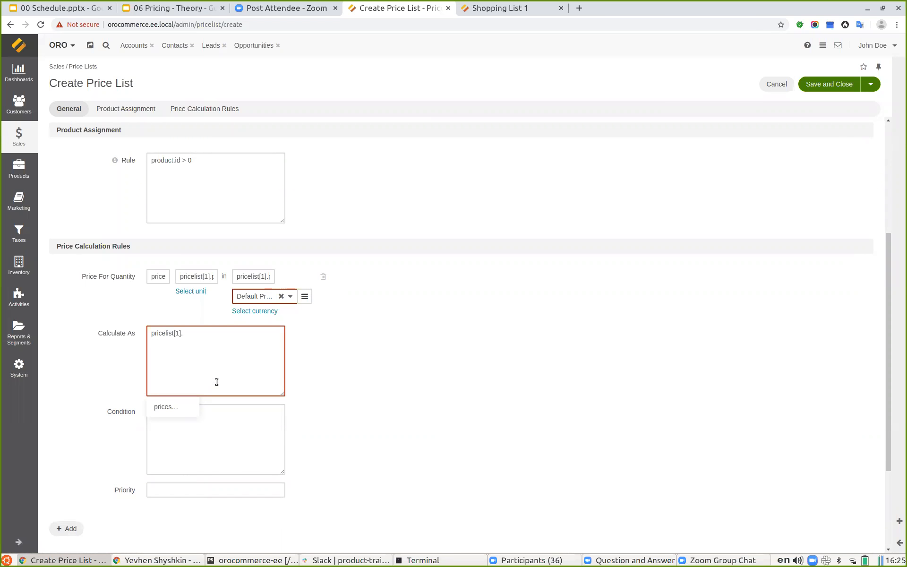
left_click(176, 407)
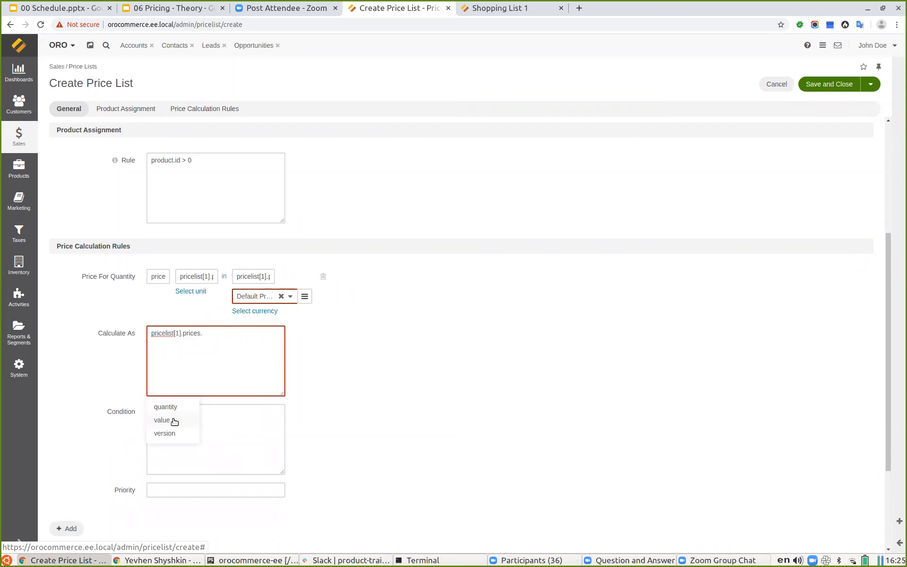
left_click(174, 421)
type("* 1.05")
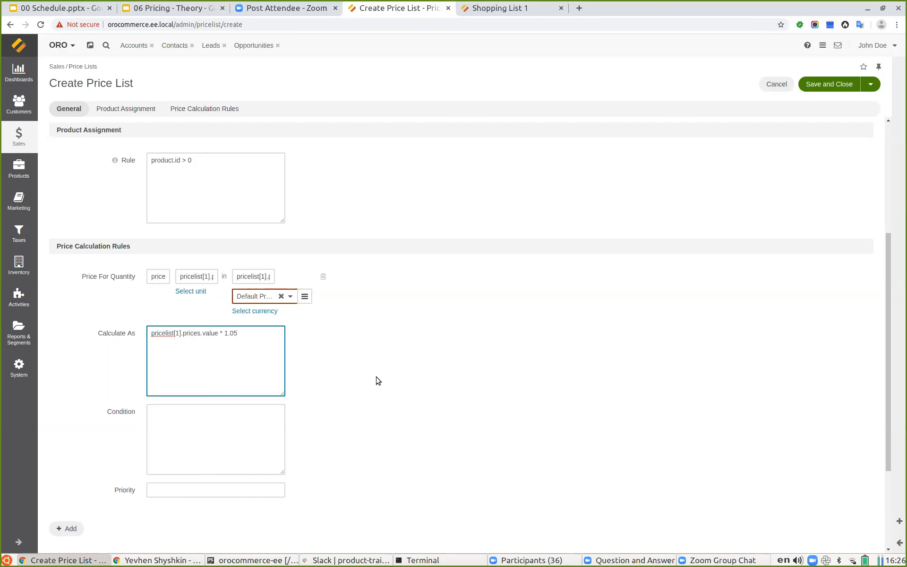
Add two more blank price calculation rules and remove them again, keeping only the first rule
left_click(180, 426)
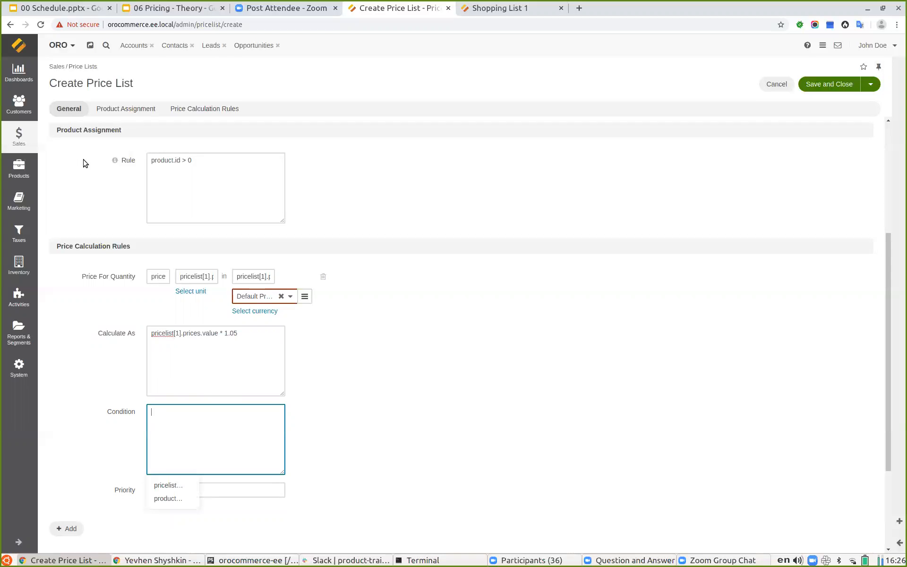
left_click(422, 447)
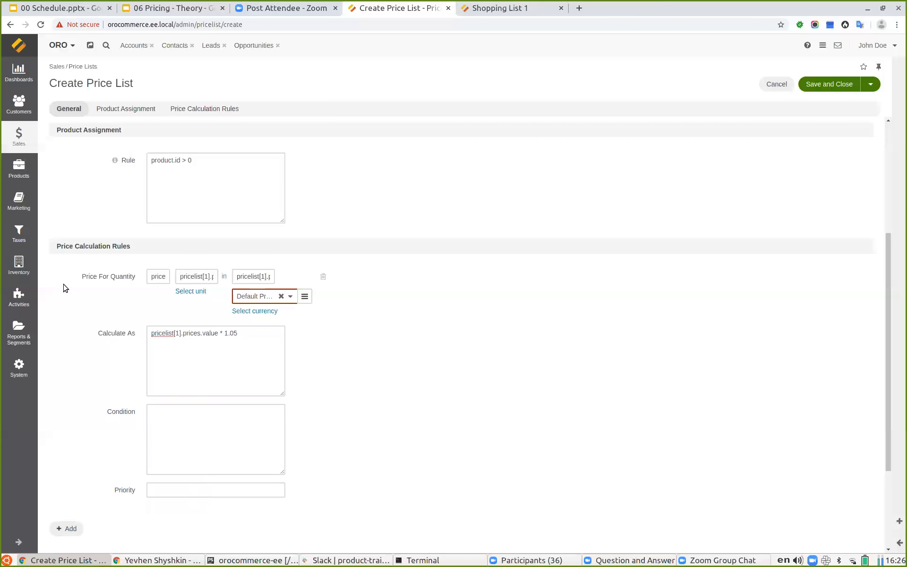
scroll(232, 466, "down", 2)
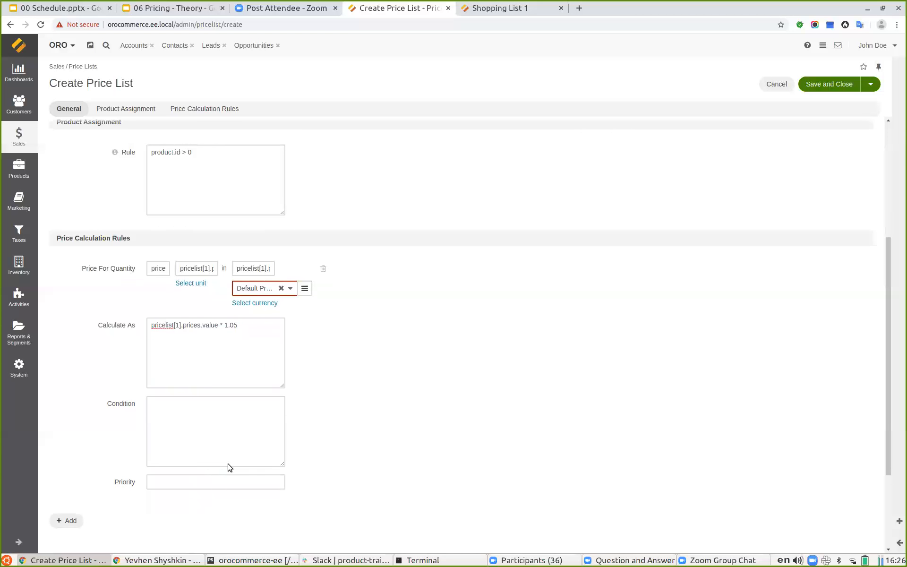
left_click(63, 478)
scroll(113, 472, "down", 5)
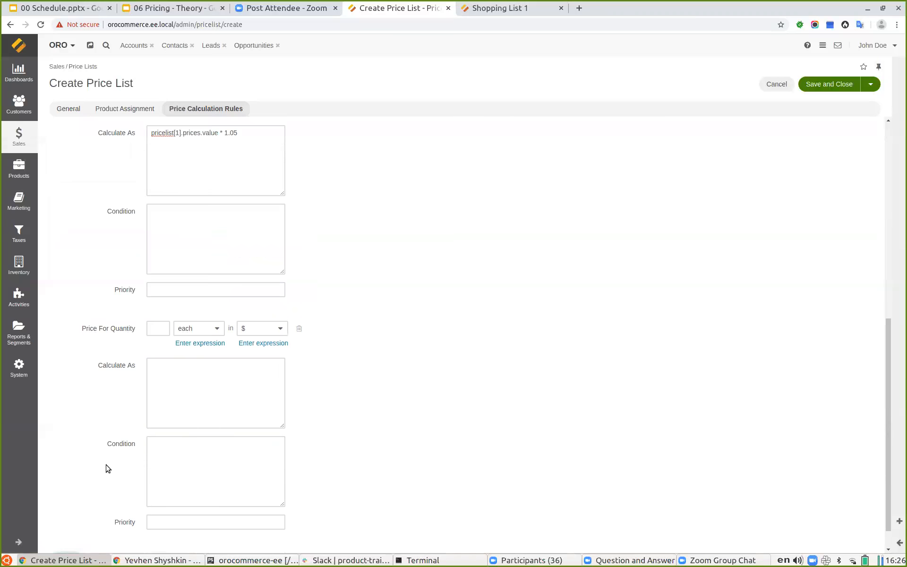
left_click(68, 528)
scroll(70, 519, "down", 4)
scroll(75, 500, "down", 3)
scroll(318, 352, "up", 1)
scroll(314, 354, "down", 1)
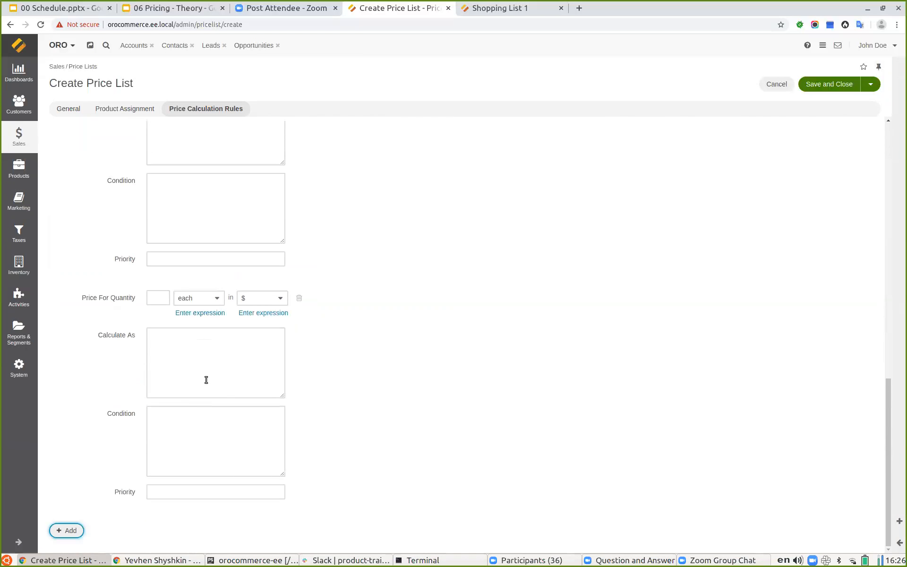
scroll(278, 380, "up", 1)
scroll(326, 368, "down", 1)
scroll(314, 358, "up", 1)
left_click(299, 348)
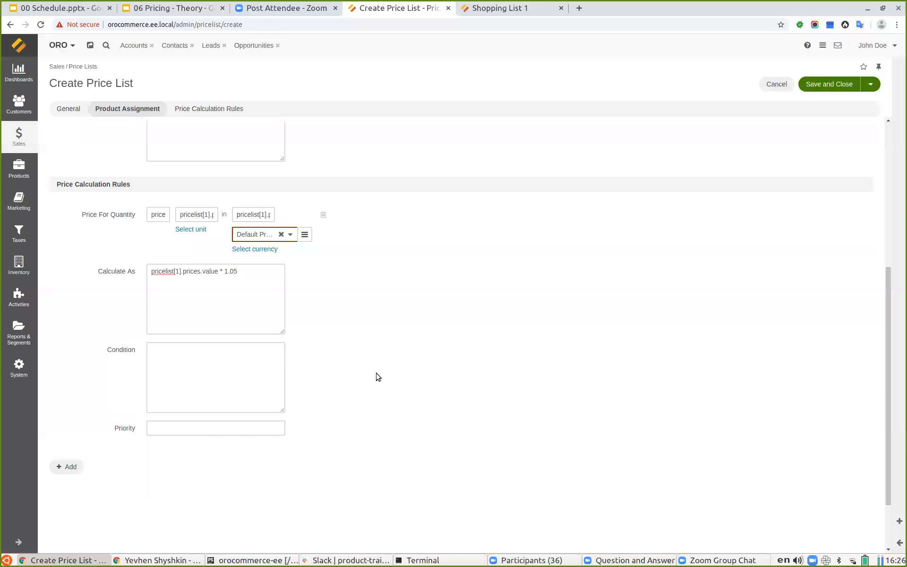
Set the calculation rule's priority to 1, then save and close the price list
scroll(216, 405, "up", 2)
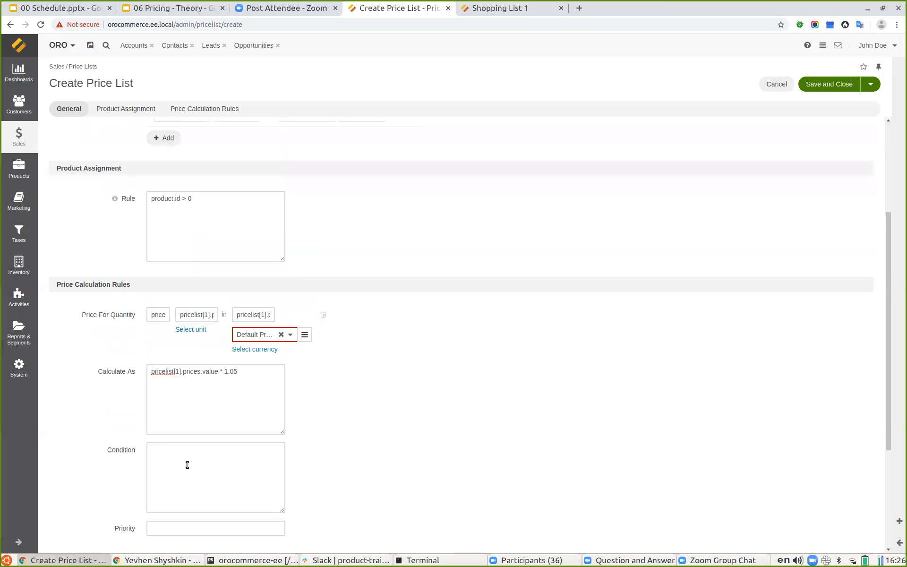
scroll(178, 455, "down", 1)
left_click(170, 507)
type("1")
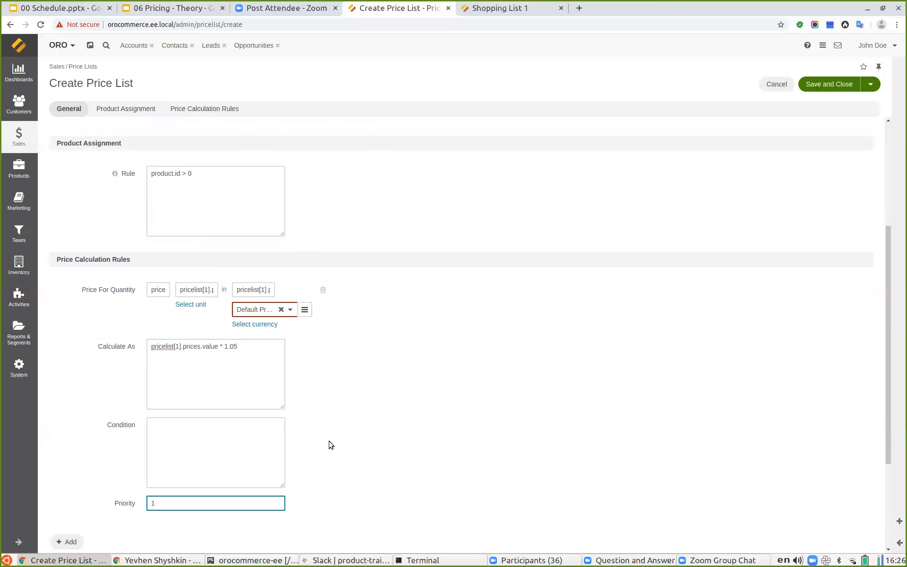
left_click(825, 84)
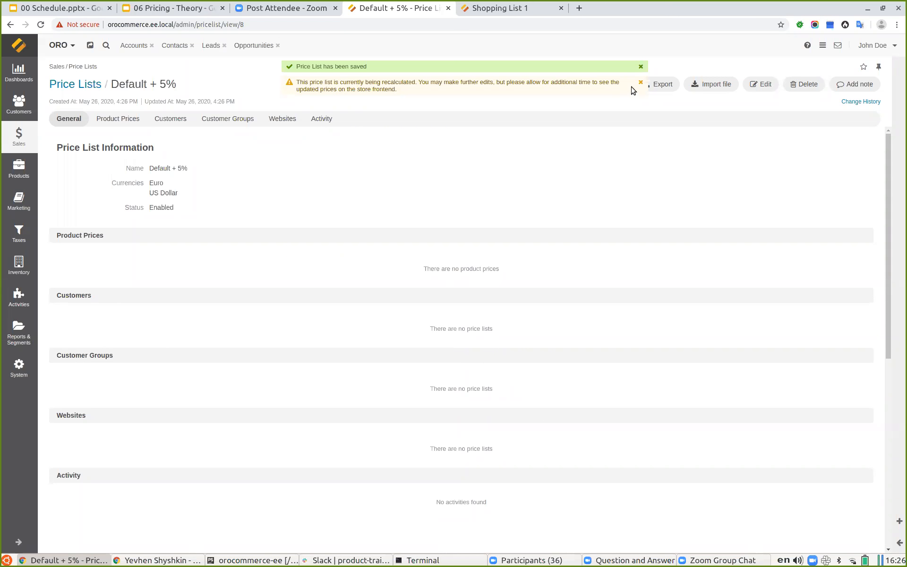
Dismiss the notifications and reload the Default + 5% price list to check its generated product prices
left_click(638, 69)
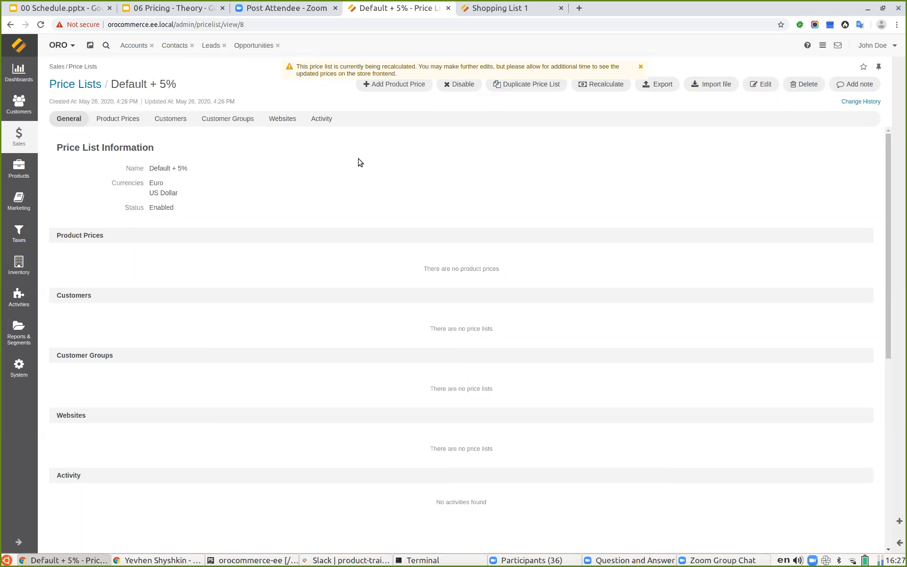
left_click(640, 66)
left_click(41, 24)
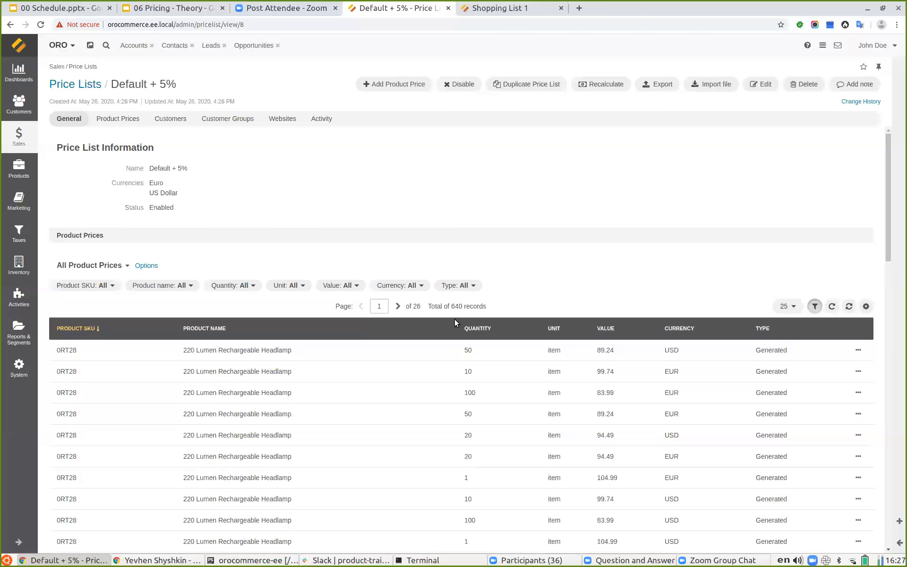
Open the overview of all price lists in a new browser tab and switch to it
right_click(86, 80)
left_click(125, 95)
left_click(491, 8)
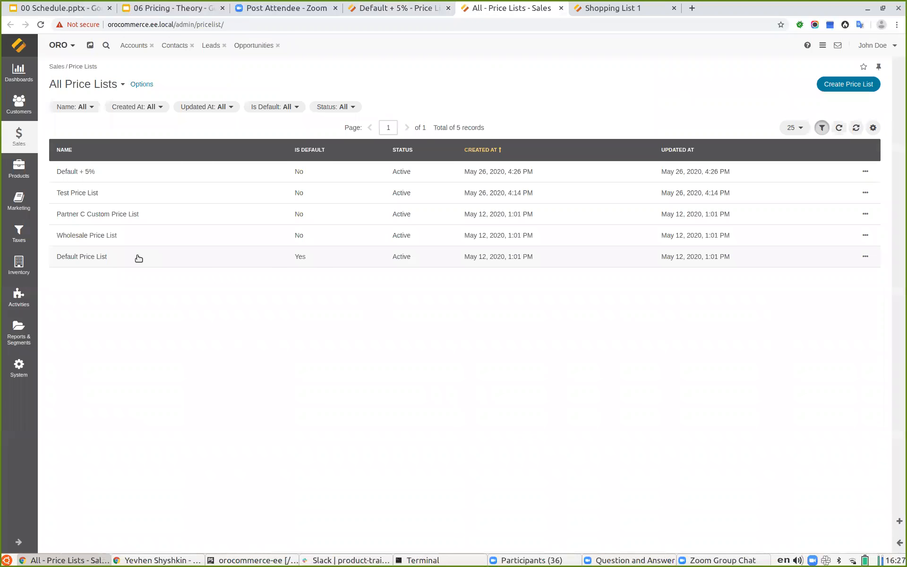
Open Default Price List and filter its product prices to SKU 0RT28 in USD, sorted by ascending quantity
left_click(139, 258)
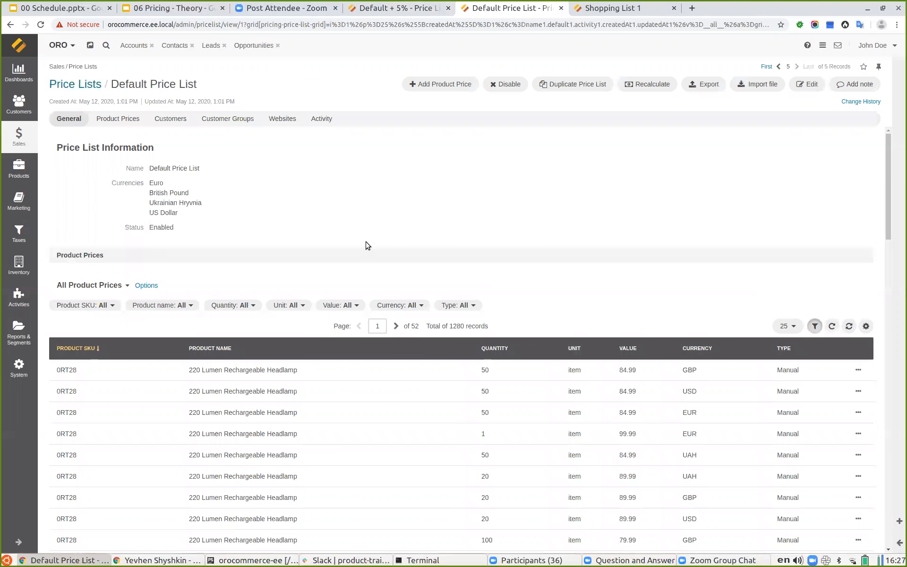
double_click(61, 370)
key("ctrl+c")
left_click(392, 305)
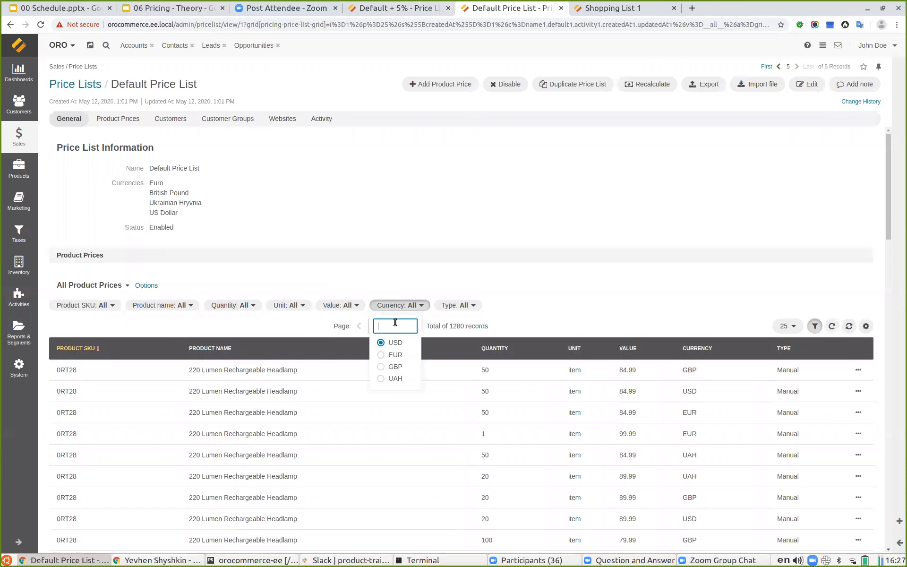
left_click(394, 342)
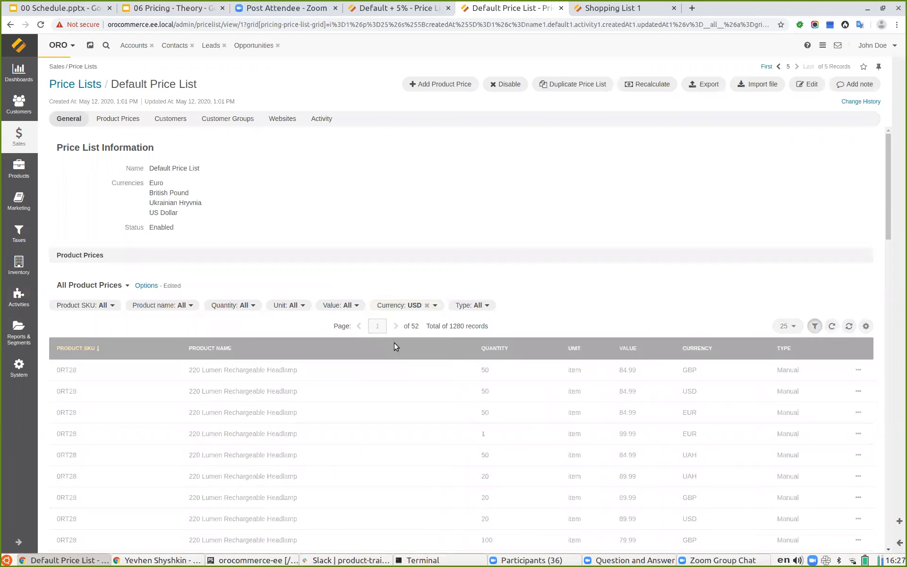
left_click(82, 305)
key("ctrl+v")
left_click(213, 330)
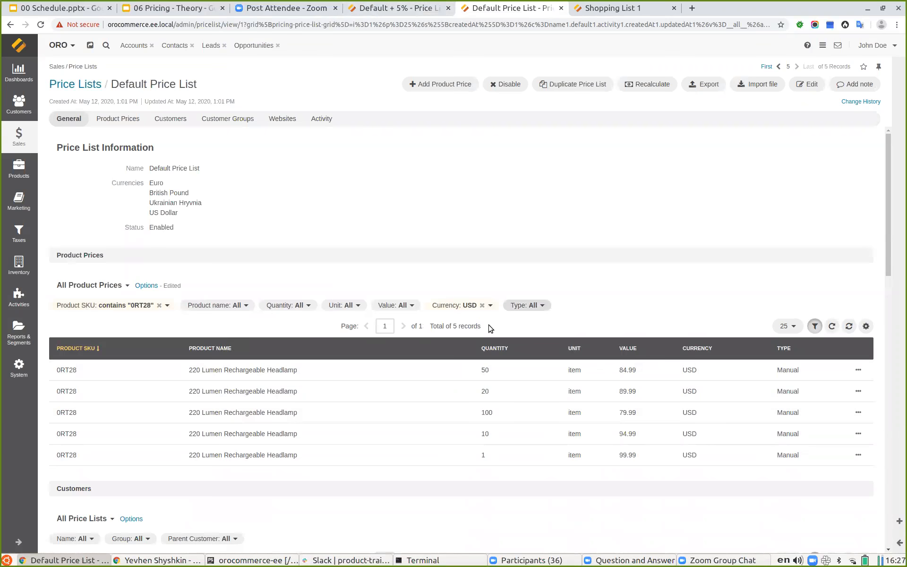
left_click(489, 349)
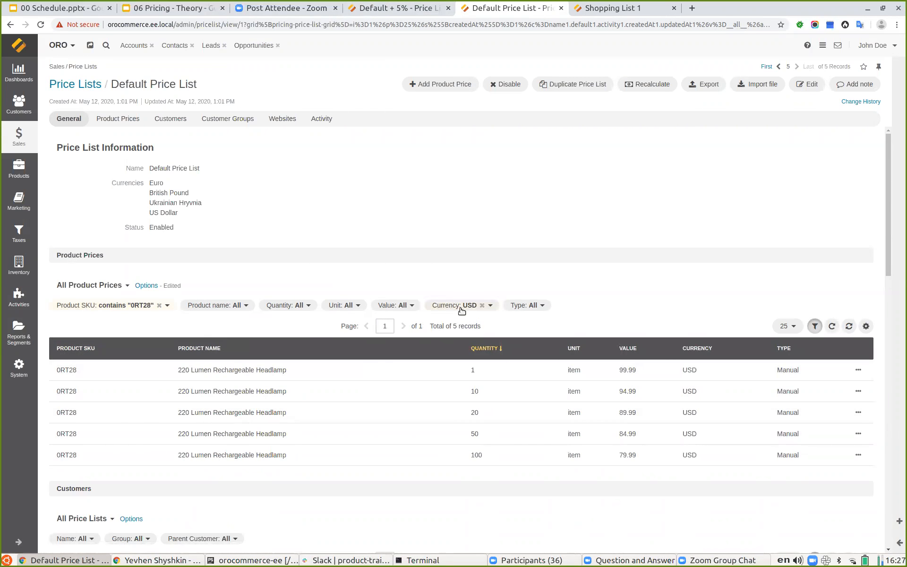
Switch to the Default + 5% price list and filter its product prices to 0RT28 in USD, sorted by ascending quantity
left_click(394, 8)
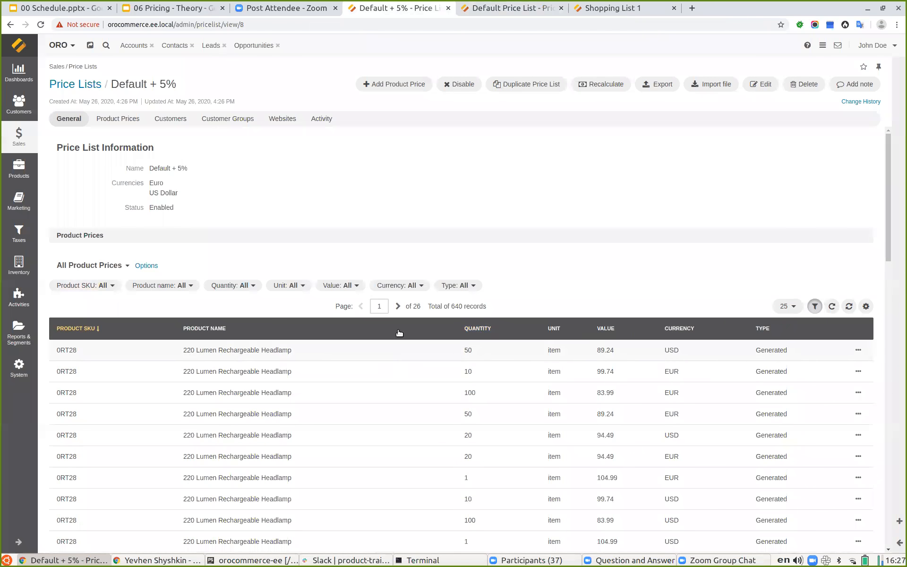
left_click(391, 285)
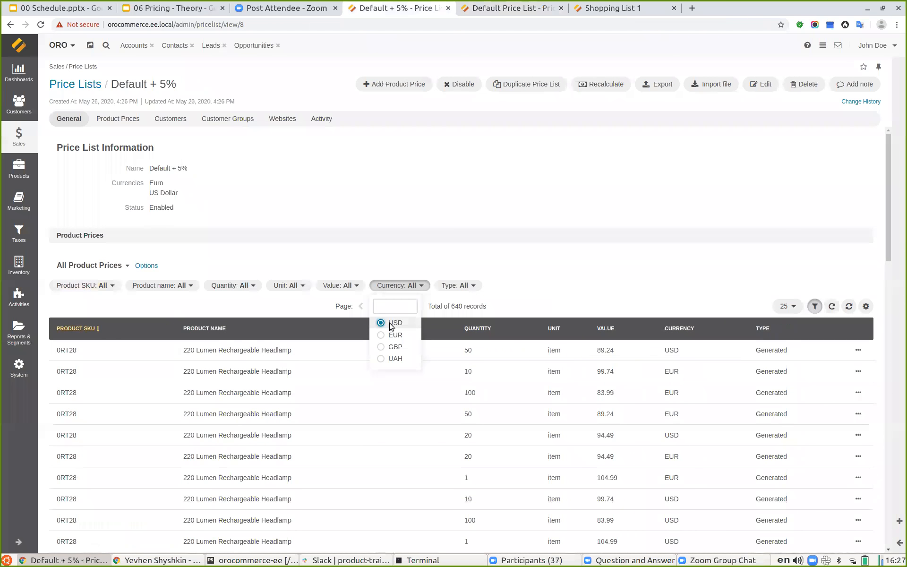
left_click(102, 285)
key("ctrl+v")
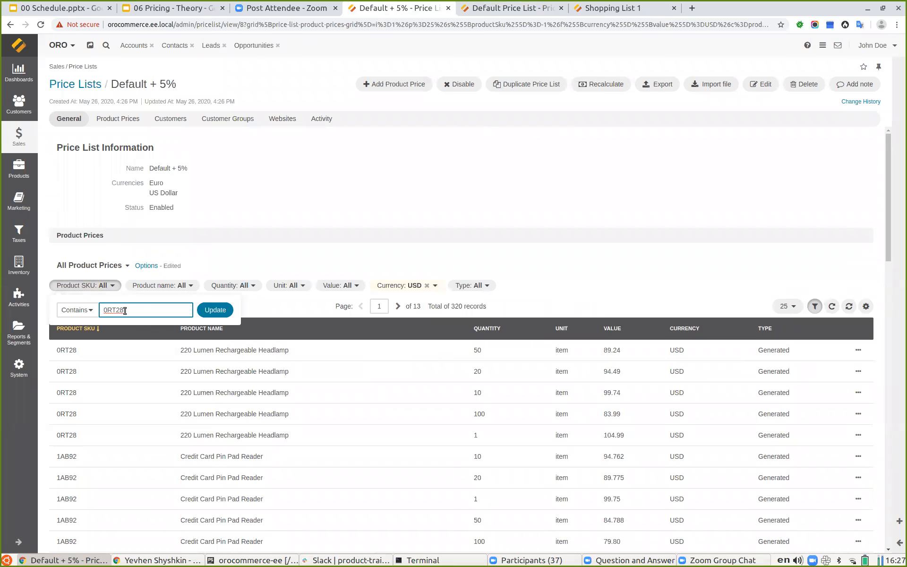
left_click(215, 310)
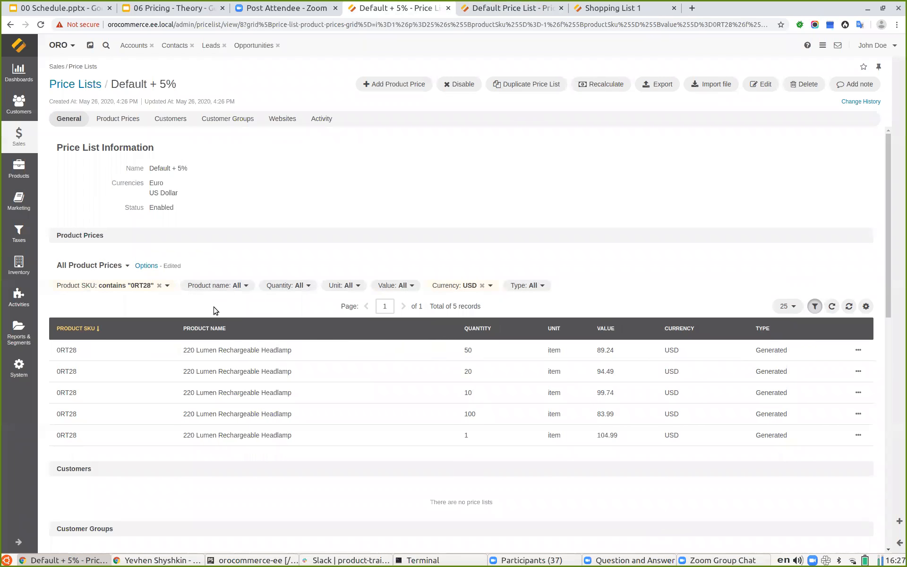
left_click(471, 328)
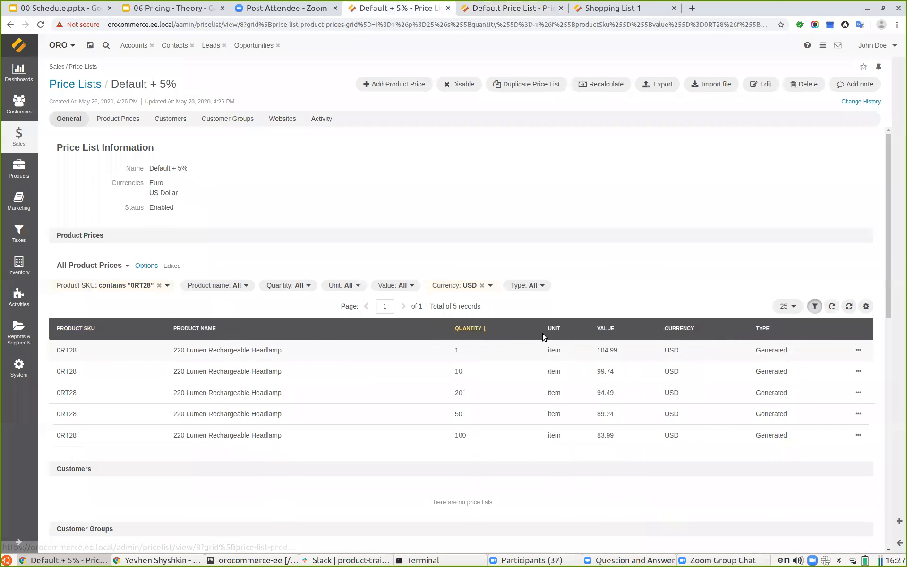
Compare the 0RT28 price values for each quantity between Default Price List and Default + 5%
left_click(499, 7)
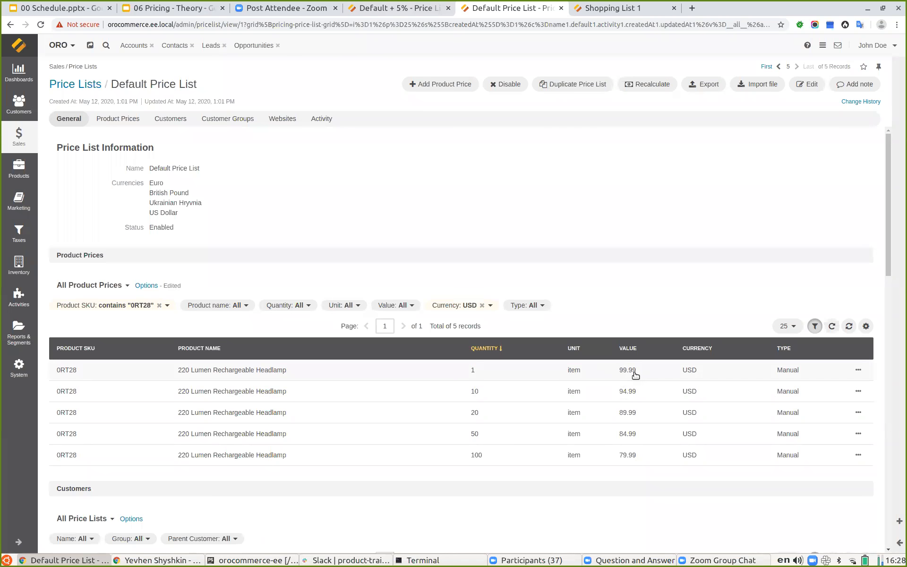
left_click(382, 10)
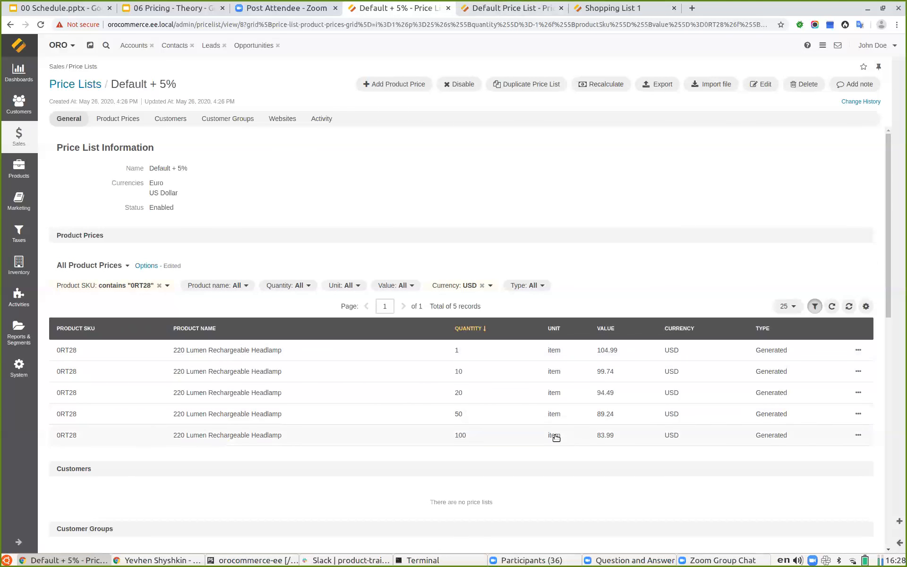
left_click(491, 10)
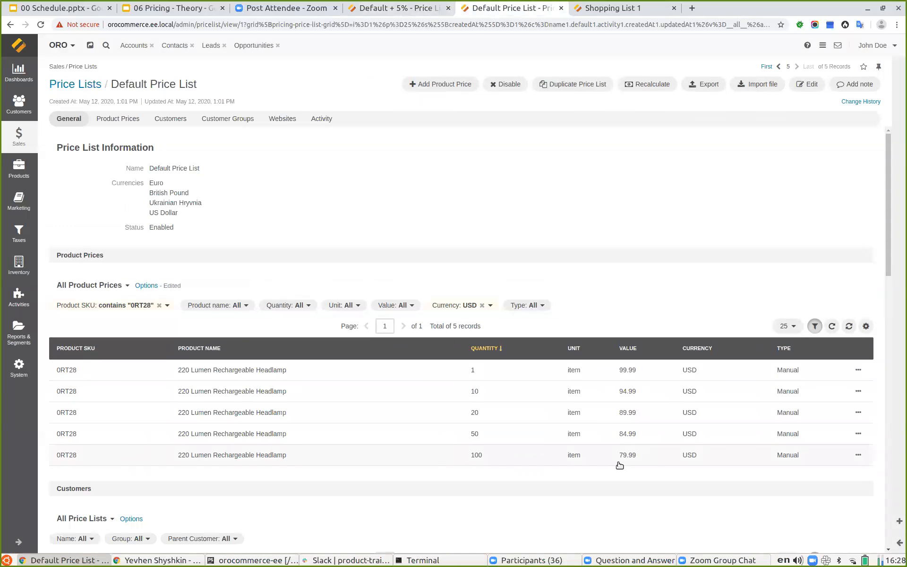
left_click(381, 9)
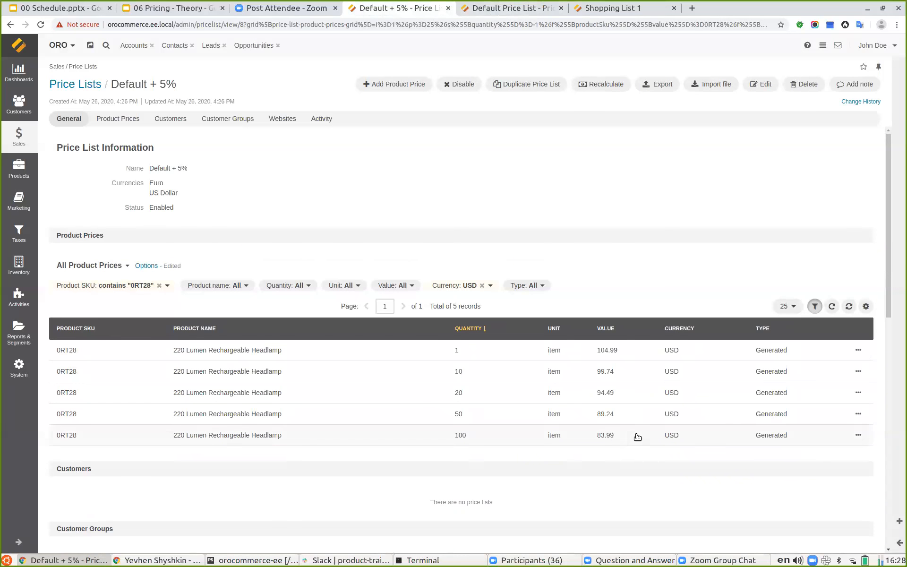
Compare the price type of the quantity 1 row in Default + 5% with the same row in Default Price List
left_click_drag(754, 351, 795, 349)
left_click(750, 275)
left_click(511, 9)
left_click_drag(777, 370, 801, 373)
Inspect the edit form of the quantity 1 price of 0RT28 and leave it without saving
mouse_move(858, 370)
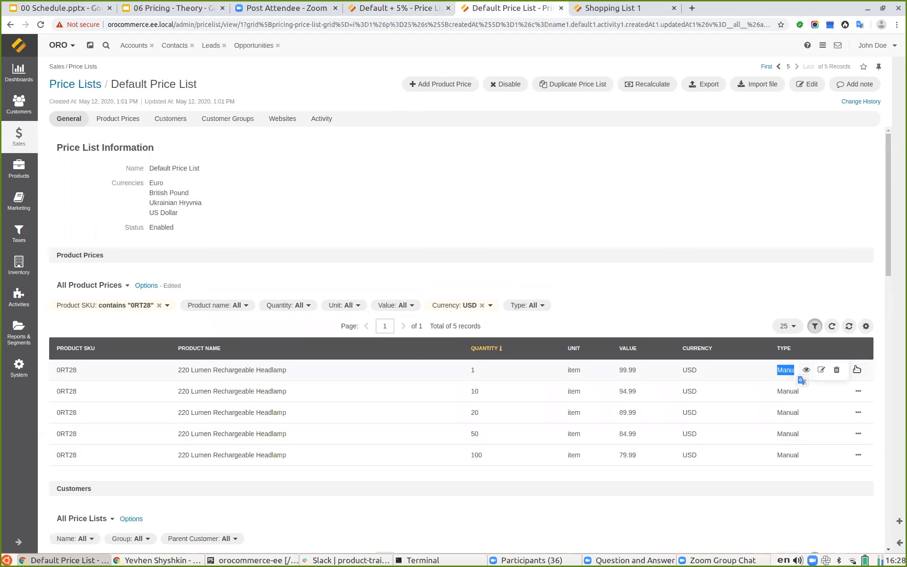
left_click(819, 370)
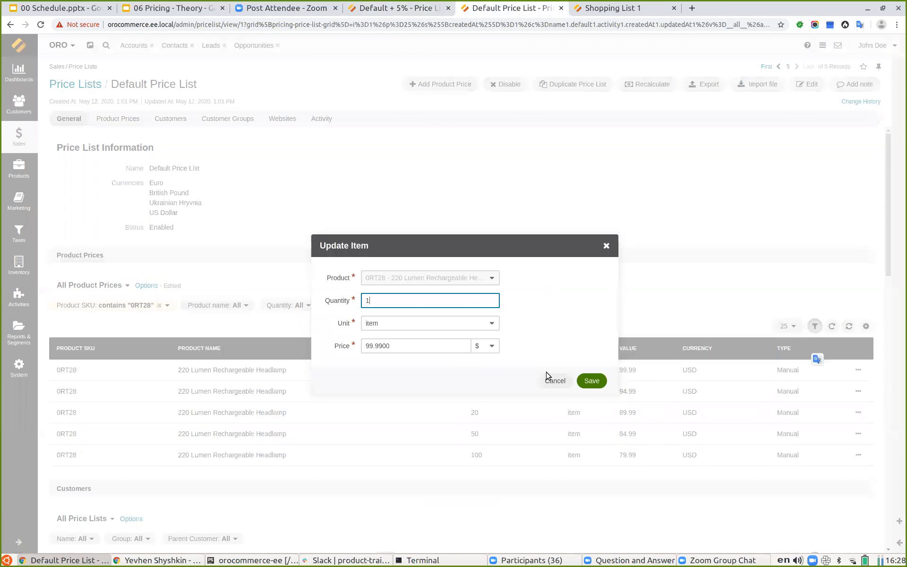
left_click(548, 382)
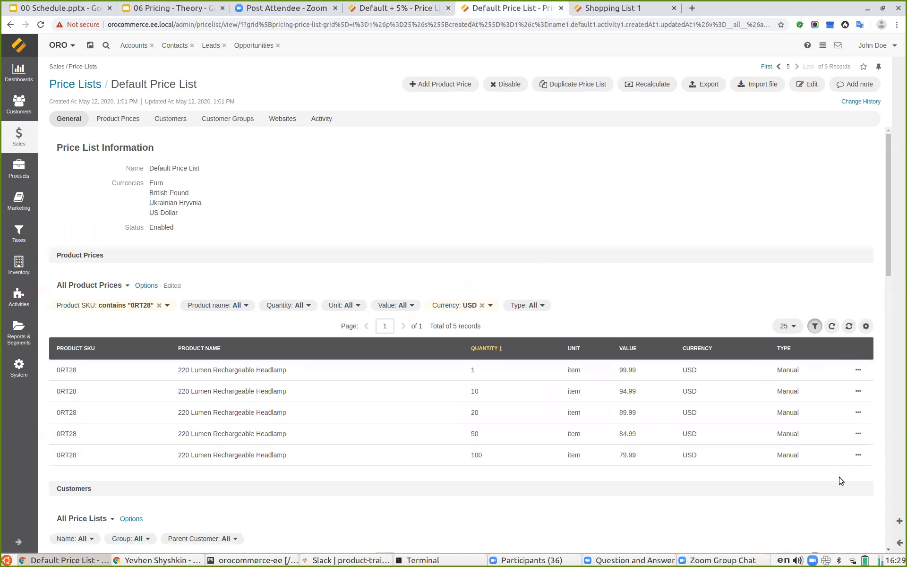
Set the USD price of 0RT28 for quantity 100 to 69.99, save it, and return to the Default + 5% price list
mouse_move(858, 456)
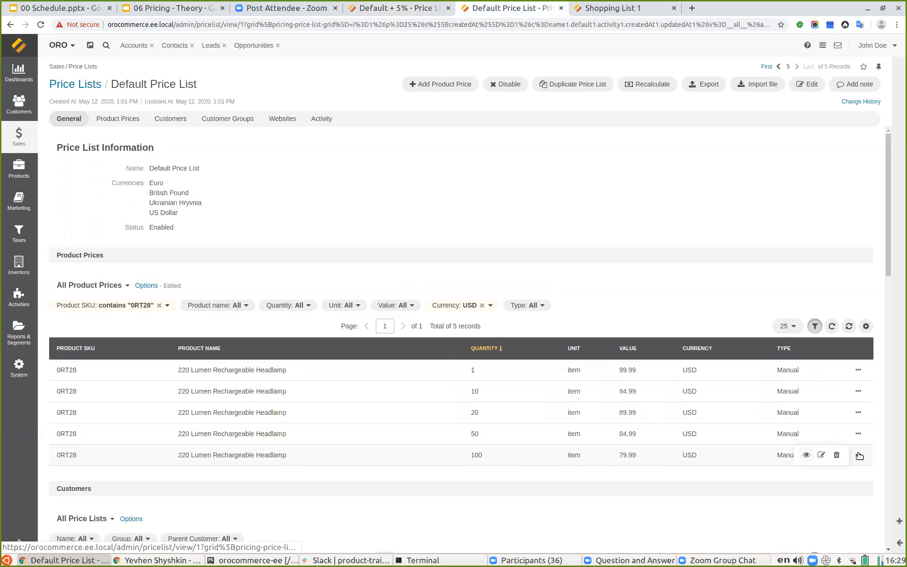
left_click(821, 454)
type("69.99")
key("Return")
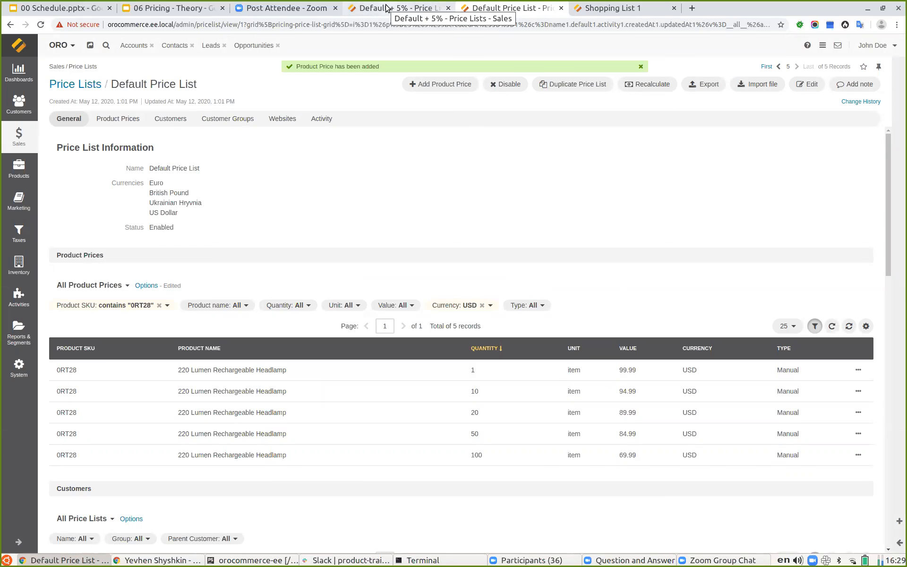
left_click(385, 7)
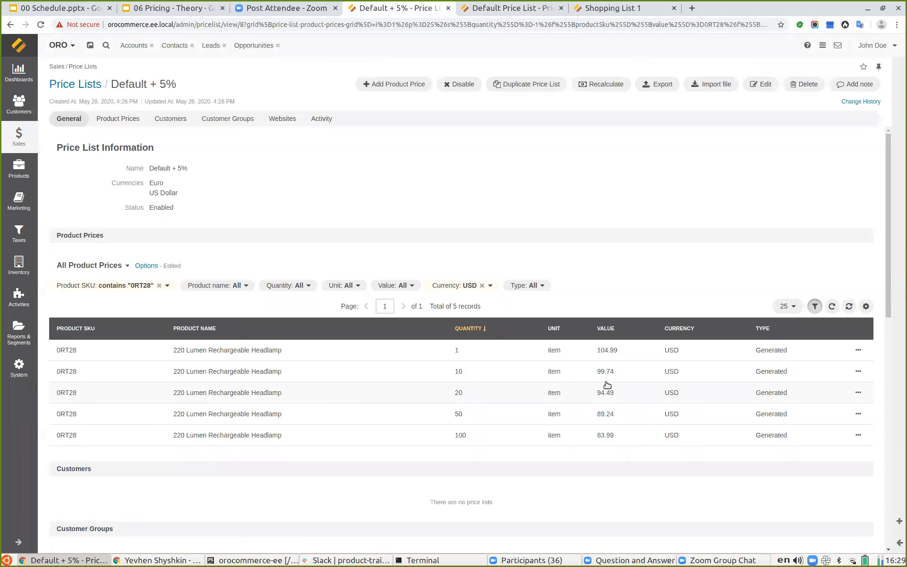
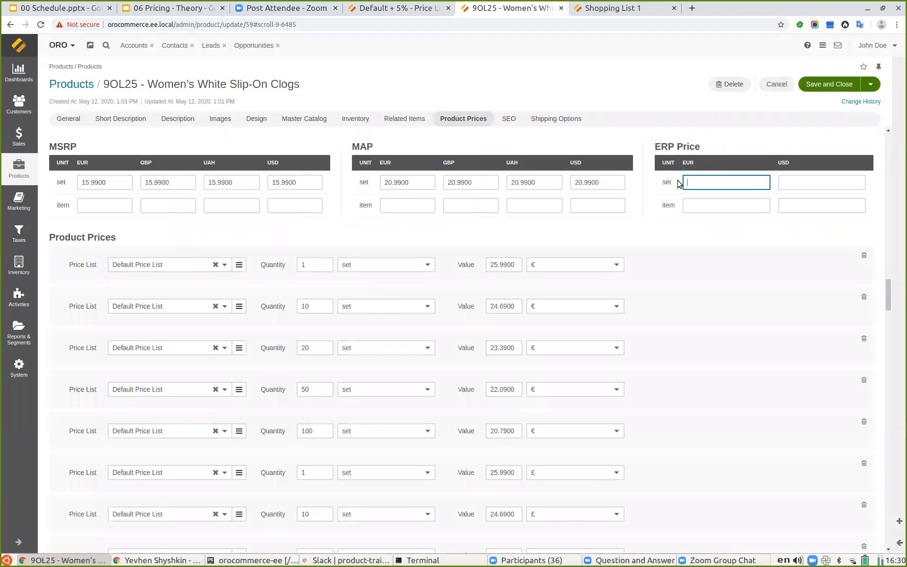
Set the ERP Price per set of product 9OL25 to 15 EUR and 18 USD, then save and close the product
type("15")
left_click(798, 184)
type("18")
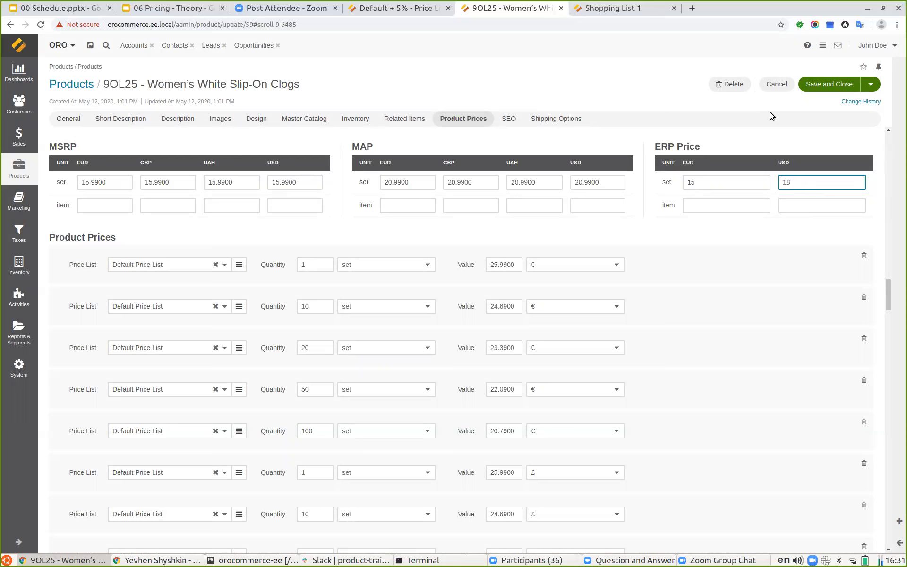
left_click(812, 87)
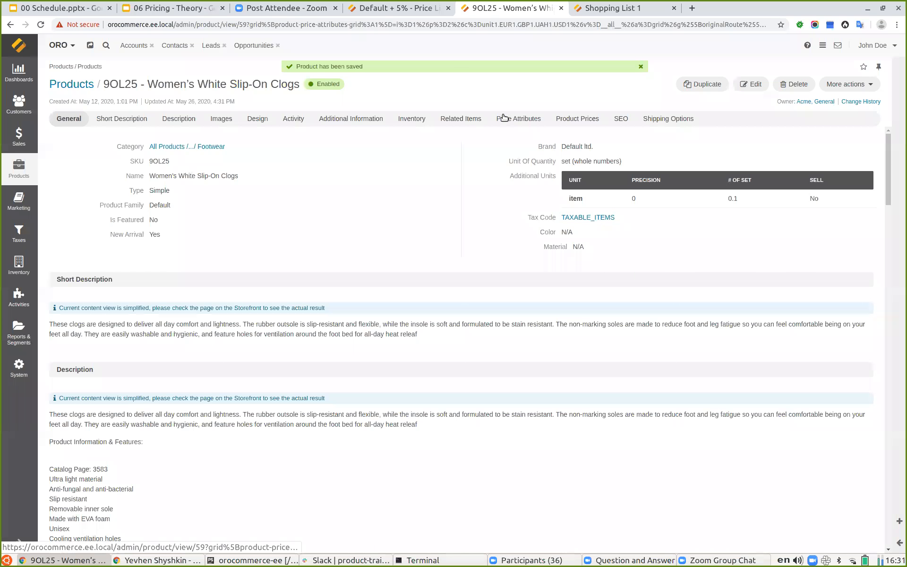
Review the saved product's price list prices and its ERP Price attribute values
left_click(563, 119)
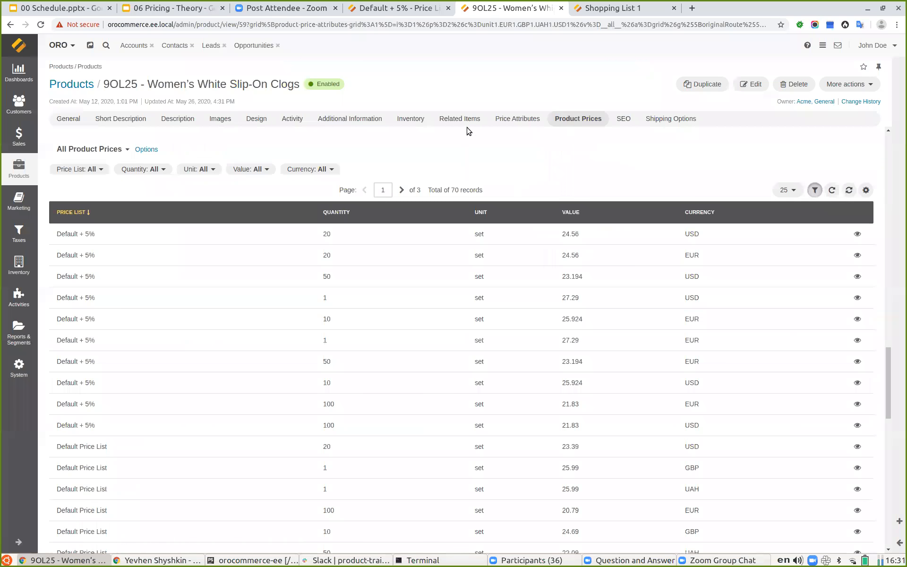
scroll(384, 265, "up", 2)
scroll(124, 261, "up", 2)
left_click_drag(122, 261, 75, 251)
left_click(78, 242)
left_click(116, 251)
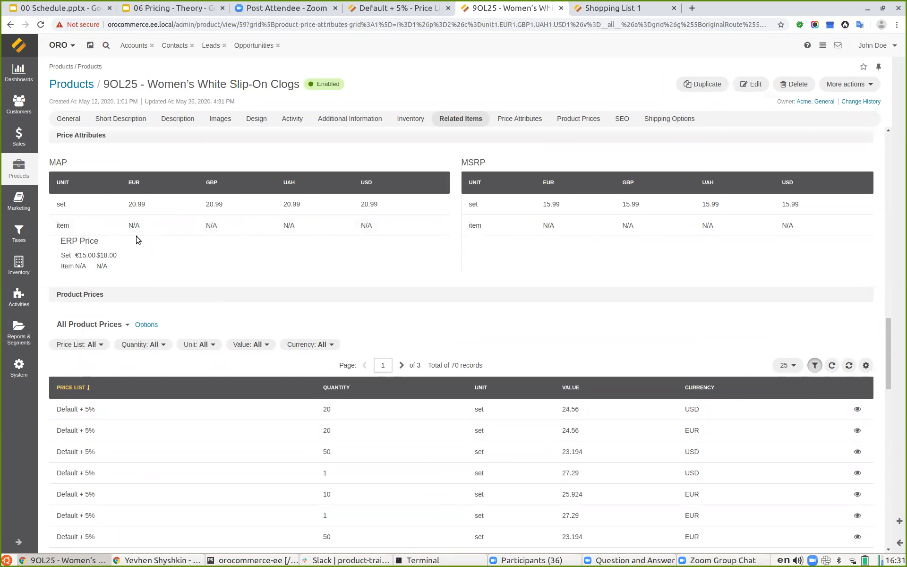
Start a new price list named ERP Price - 1 with the currencies US Dollar and Euro
left_click(21, 173)
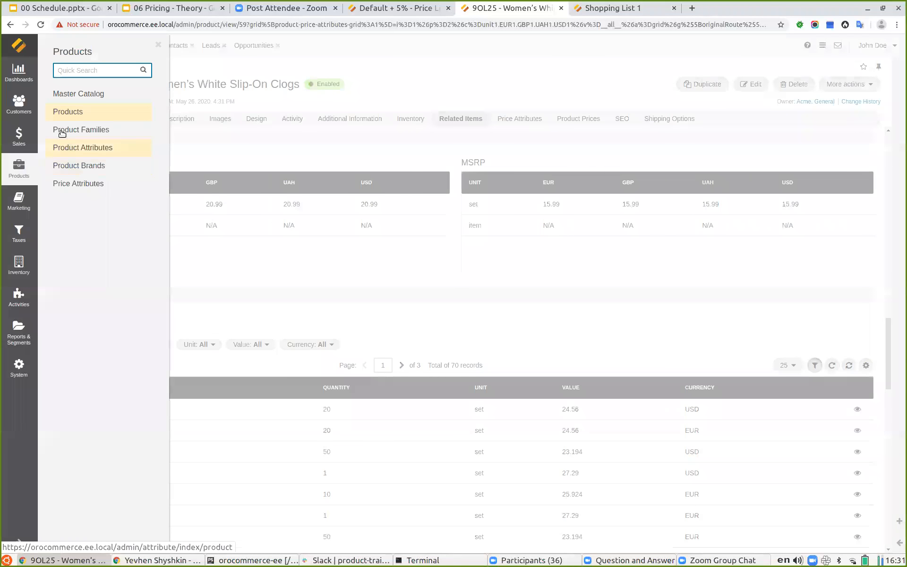
left_click(19, 136)
left_click(76, 201)
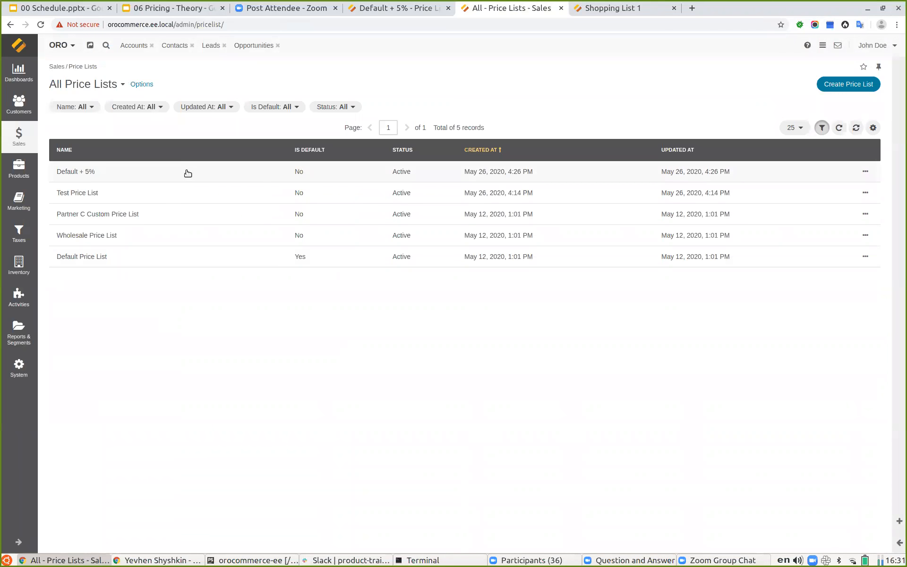
left_click(861, 81)
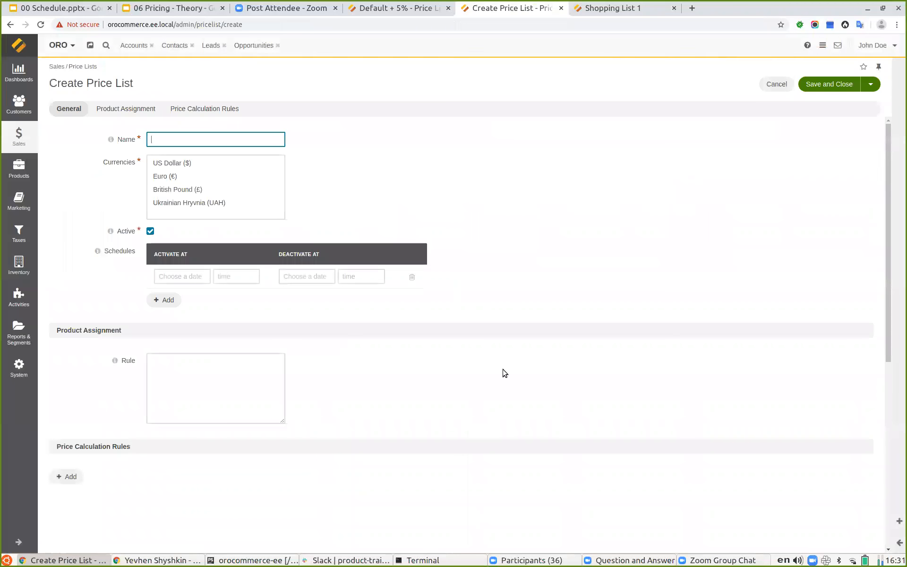
left_click(176, 163)
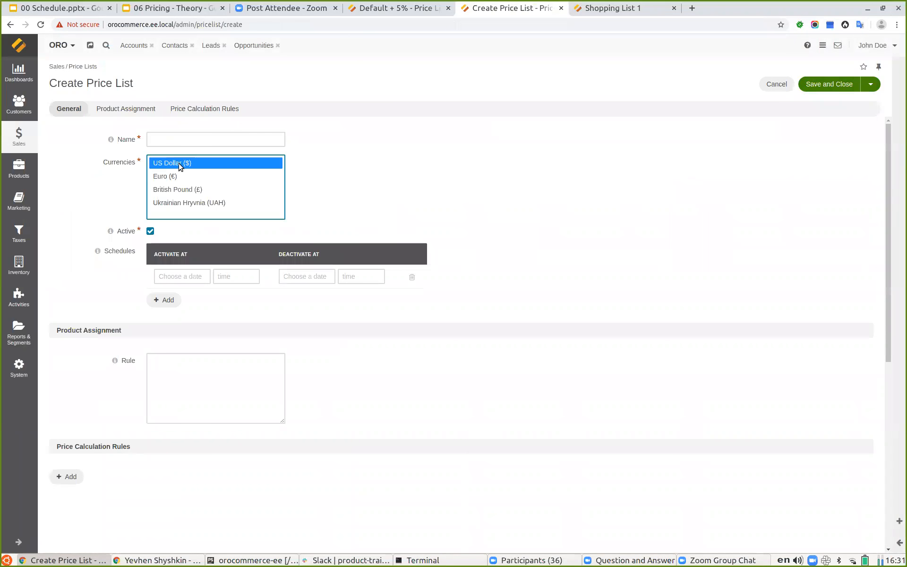
left_click(172, 177, "ctrl")
left_click(167, 142)
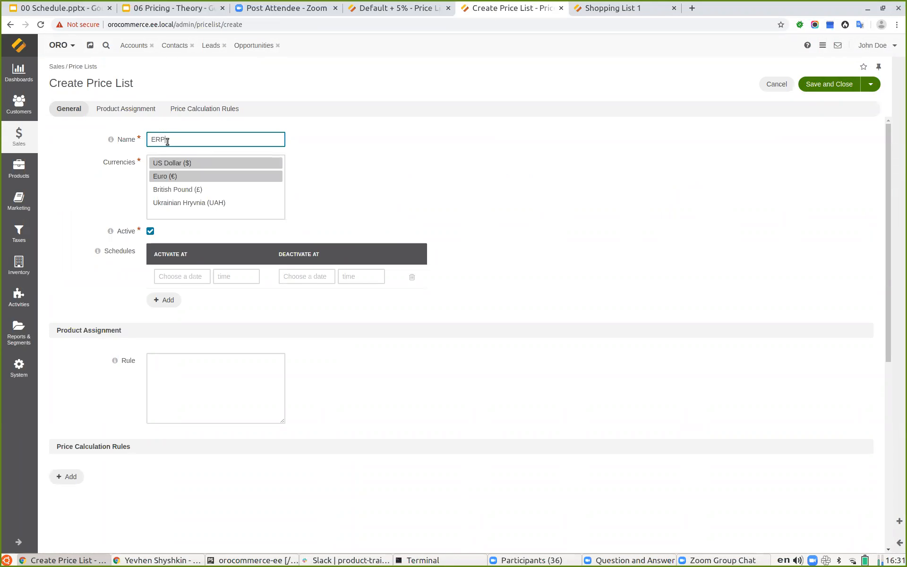
type("ERP Price - 1")
left_click(433, 169)
Enter the product assignment rule product.id > 0 for the new price list
left_click(207, 389)
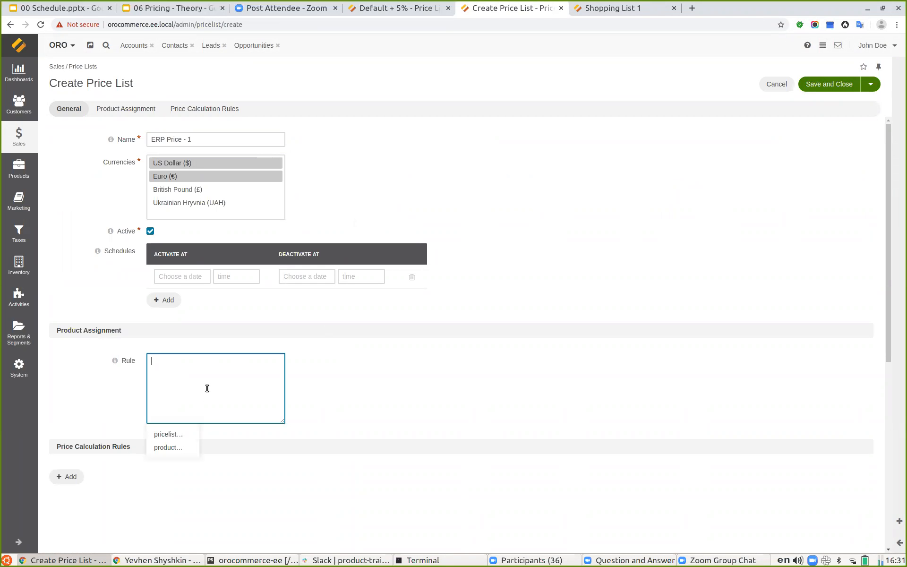
left_click(168, 446)
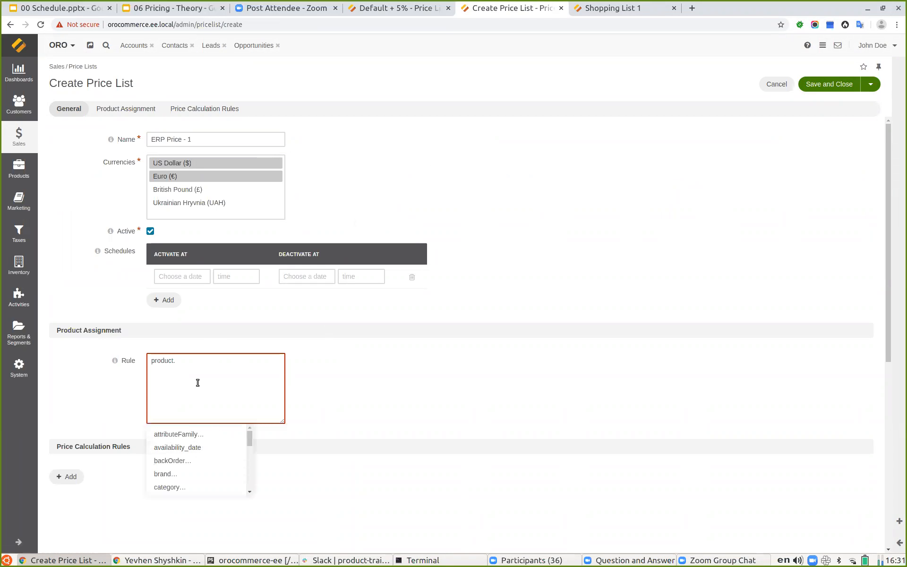
type("id")
left_click(180, 434)
type("> 0")
left_click(452, 373)
Add a price calculation rule and set its currency by the expression product.erp_price.currency
left_click(56, 476)
scroll(168, 327, "down", 4)
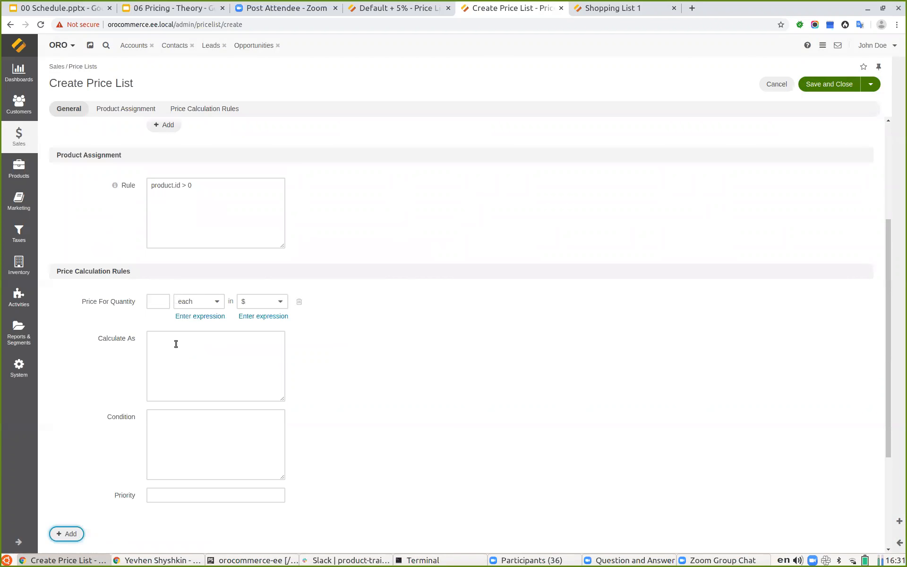
left_click(263, 316)
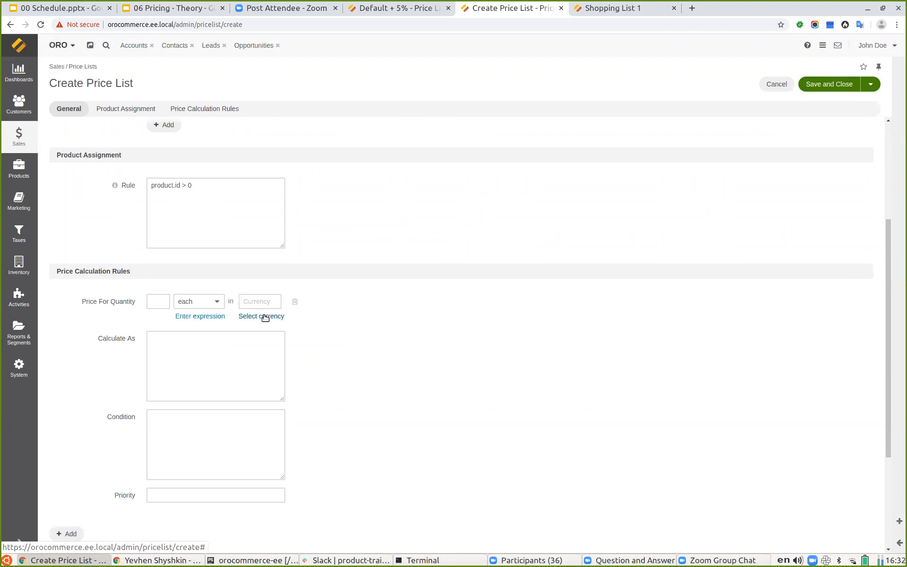
left_click(255, 302)
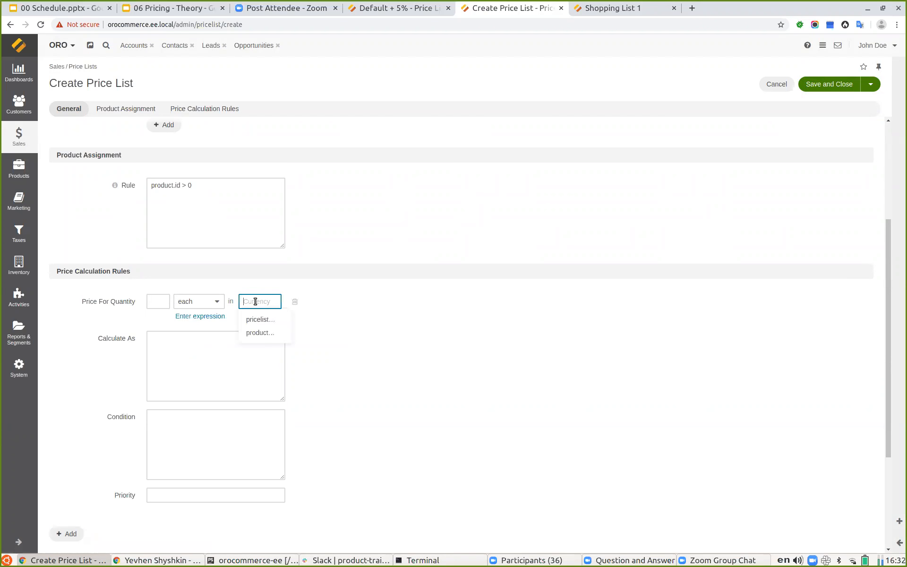
left_click(269, 331)
left_click(263, 321)
left_click(260, 320)
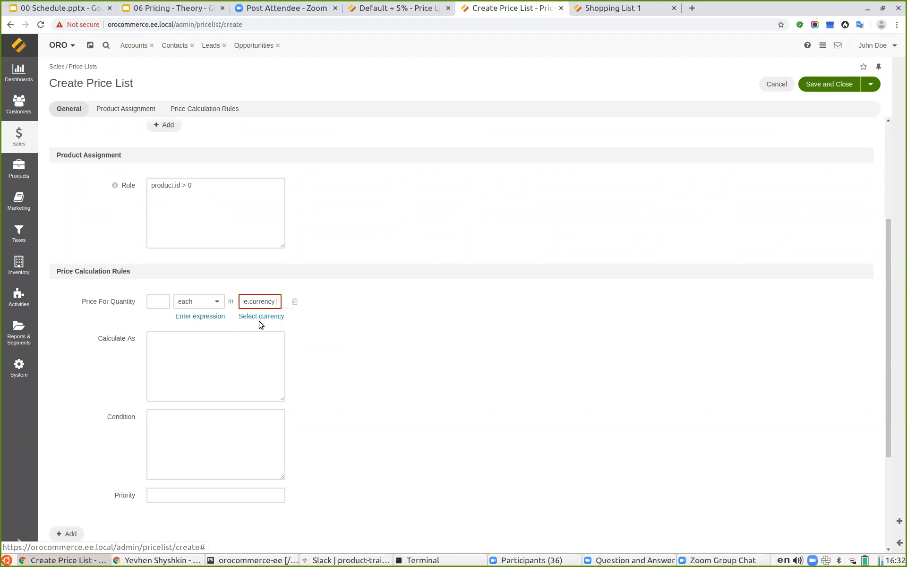
Set the unit of the price calculation rule by the expression product.erp_price.unit
left_click(206, 304)
left_click(203, 304)
left_click(198, 315)
left_click(197, 304)
key("ctrl+v")
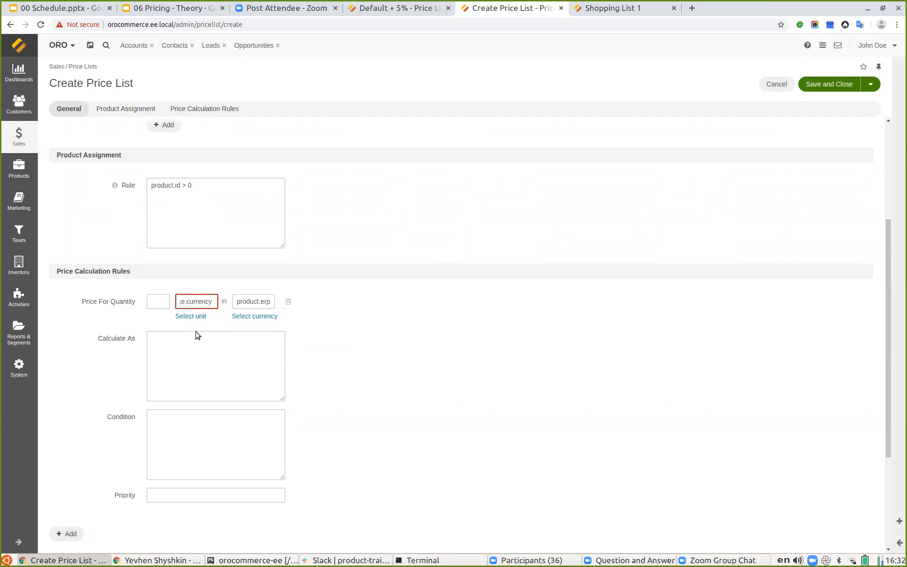
left_click(160, 303)
left_click(206, 300)
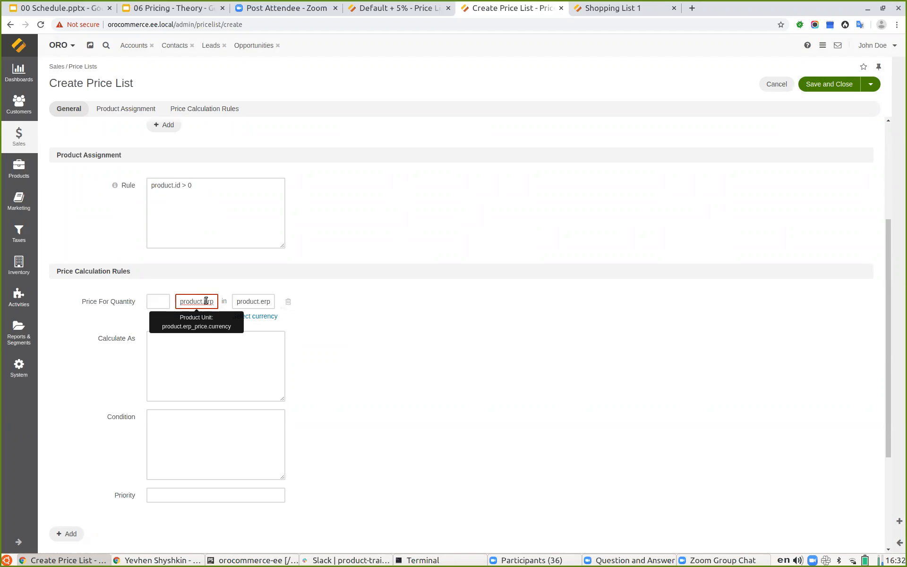
key("Right")
key("Right")
key("Right")
key("Right")
key("Right")
key("Right")
key("Right")
key("Right")
key("Right")
key("Right")
key("Right")
key("Right")
key("Right")
key("Right")
key("Right")
key("Right")
key("Right")
key("BackSpace")
key("BackSpace")
key("BackSpace")
key("BackSpace")
key("BackSpace")
key("BackSpace")
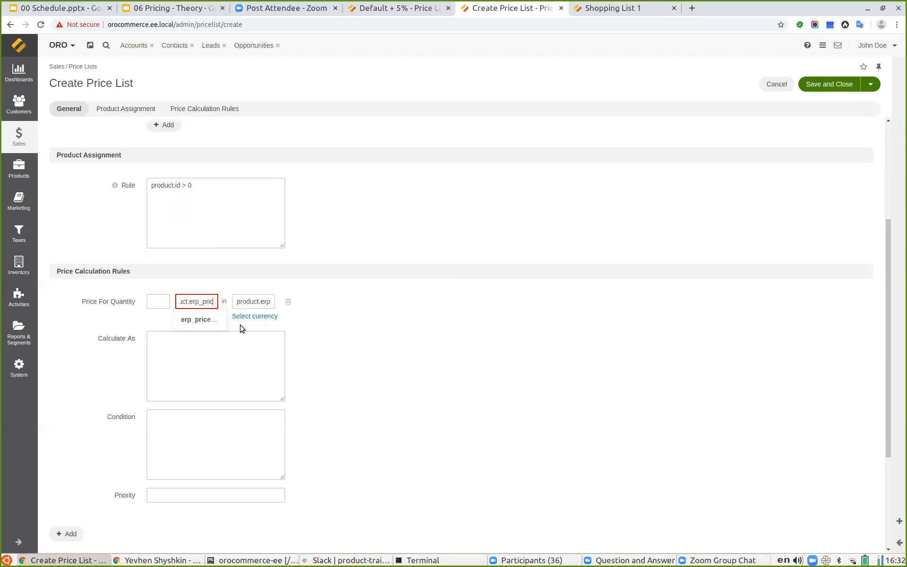
left_click(199, 319)
left_click(199, 318)
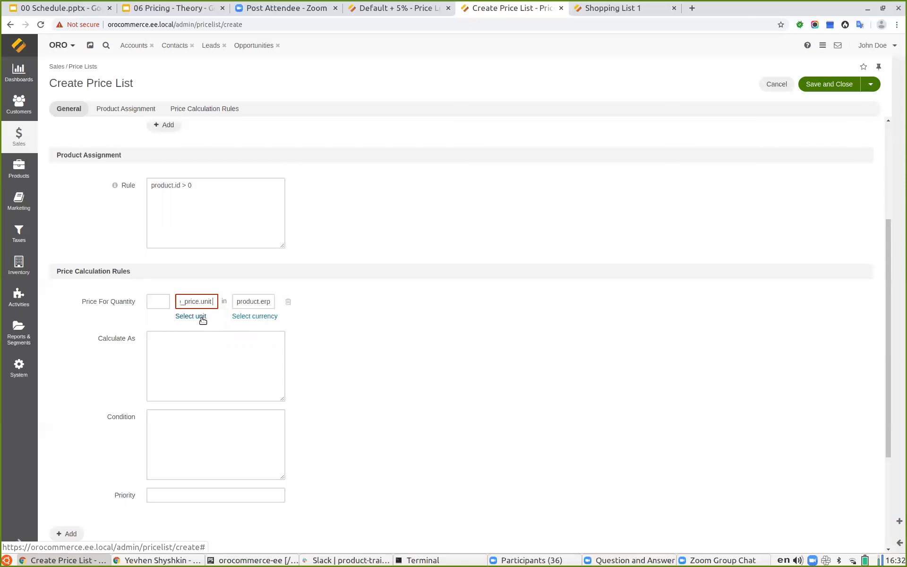
Set the quantity of the price calculation rule by the expression product.erp_price.quantity
left_click(159, 299)
type("product.erp_price.currency")
double_click(161, 300)
double_click(194, 305)
double_click(161, 305)
key("ctrl+v")
key("BackSpace")
key("BackSpace")
type("q")
left_click(159, 319)
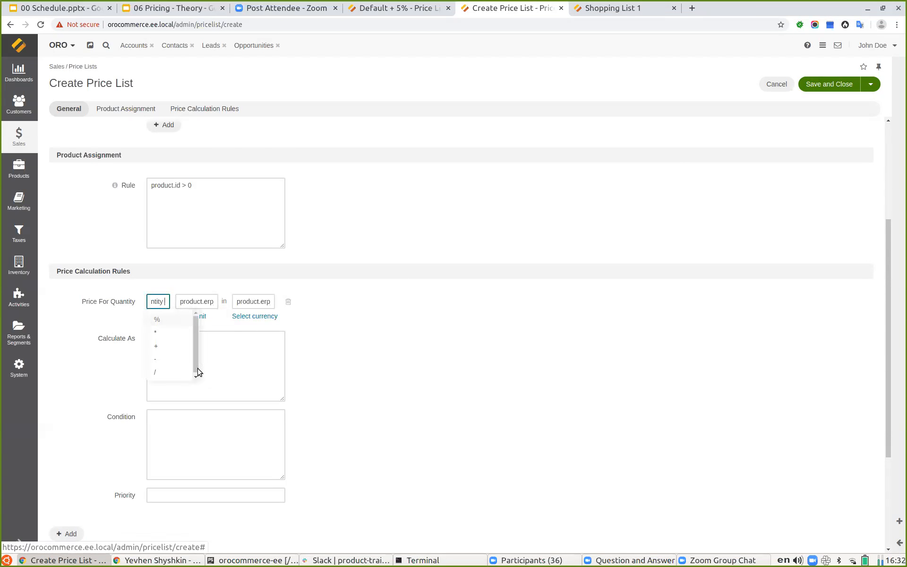
left_click(425, 351)
Calculate the rule's price as product.erp_price.value - 1 with priority 1, and save and close the price list
left_click(244, 362)
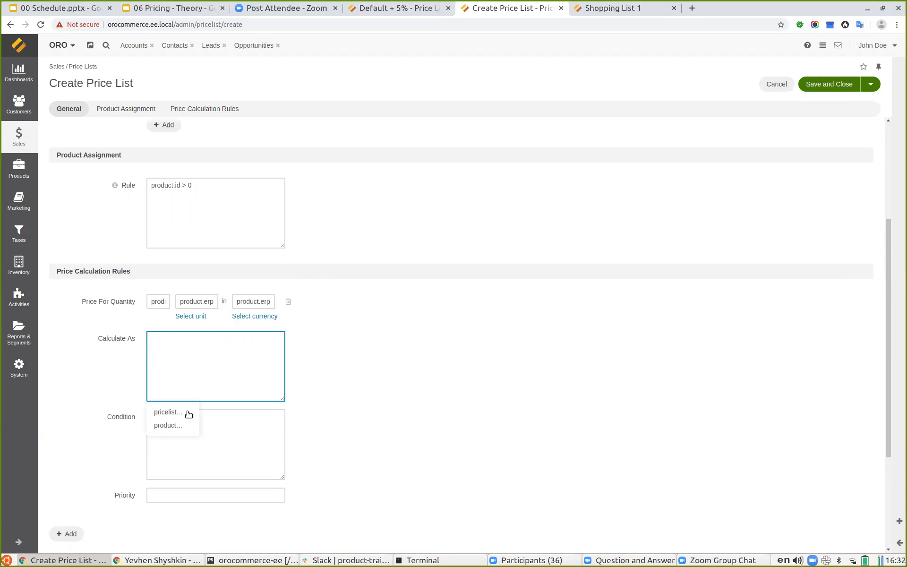
scroll(342, 271, "up", 7)
scroll(342, 271, "down", 9)
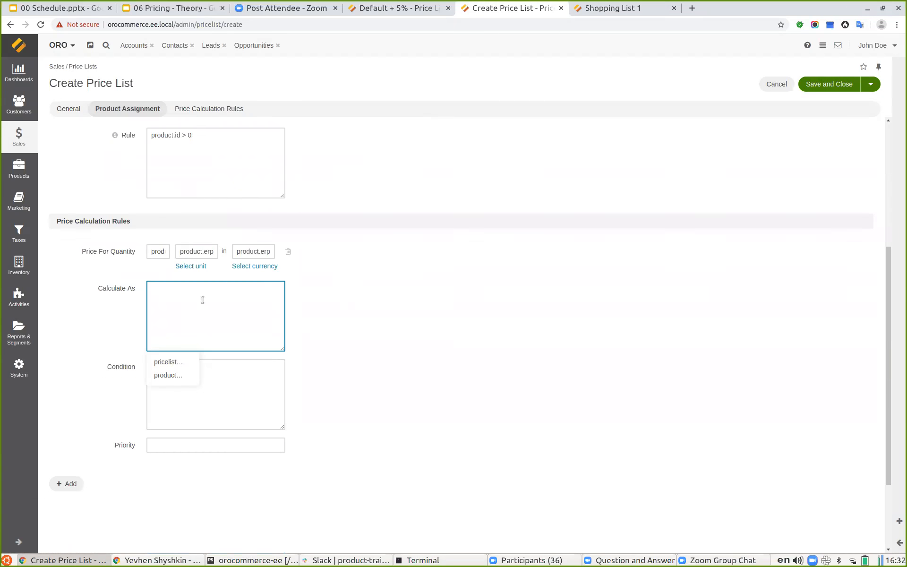
left_click(173, 374)
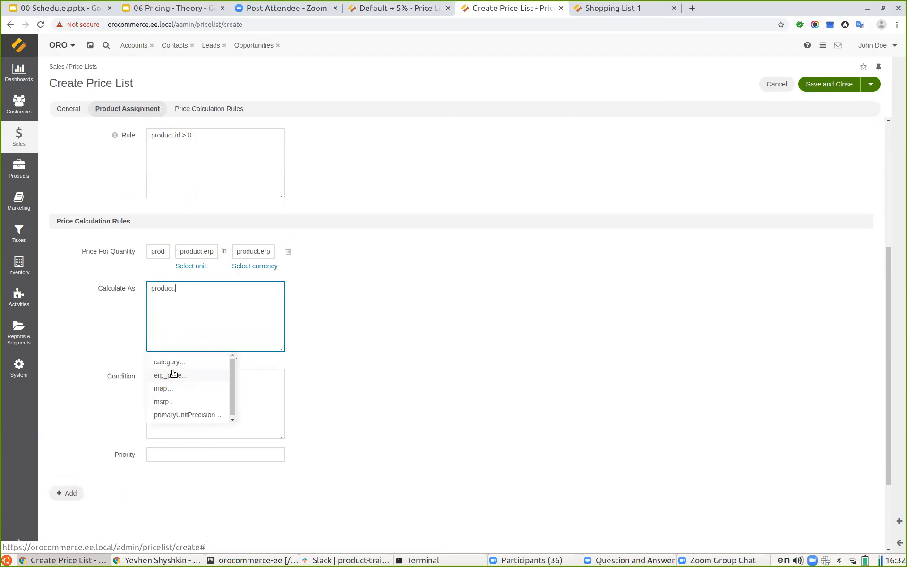
left_click(177, 376)
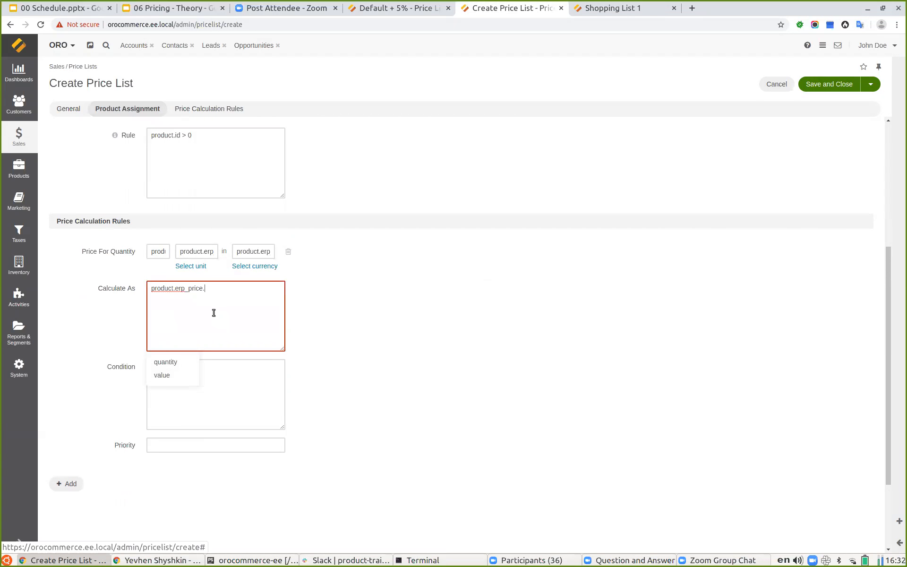
left_click(175, 376)
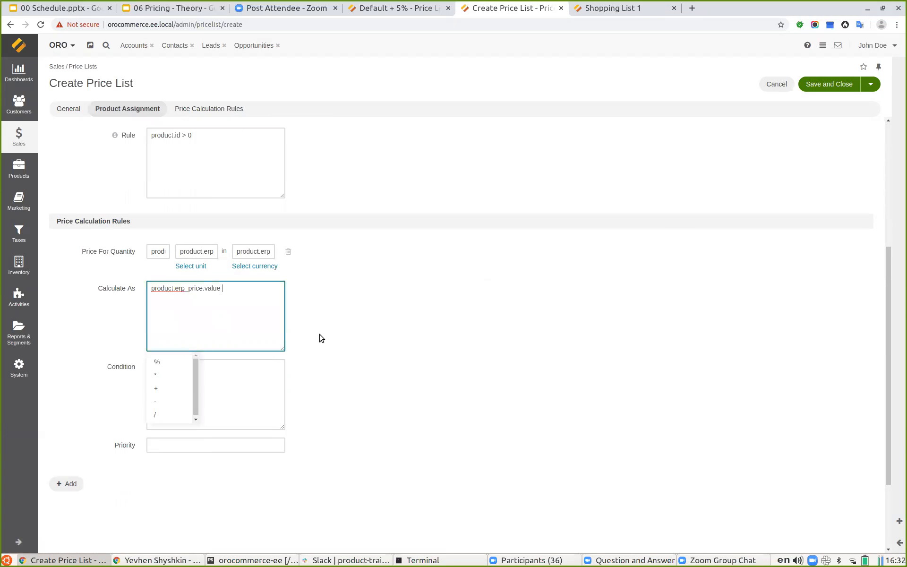
type("- 1")
left_click(183, 382)
left_click(225, 446)
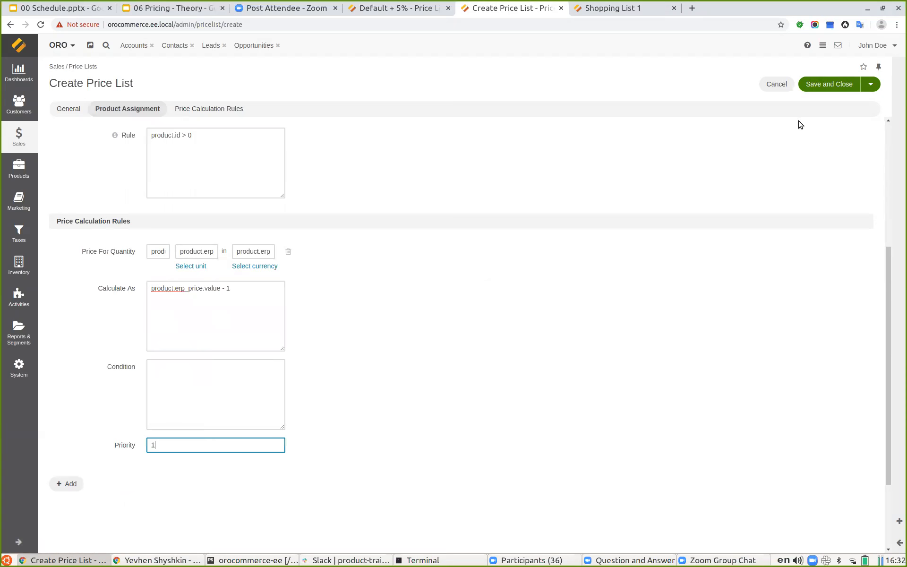
left_click(829, 85)
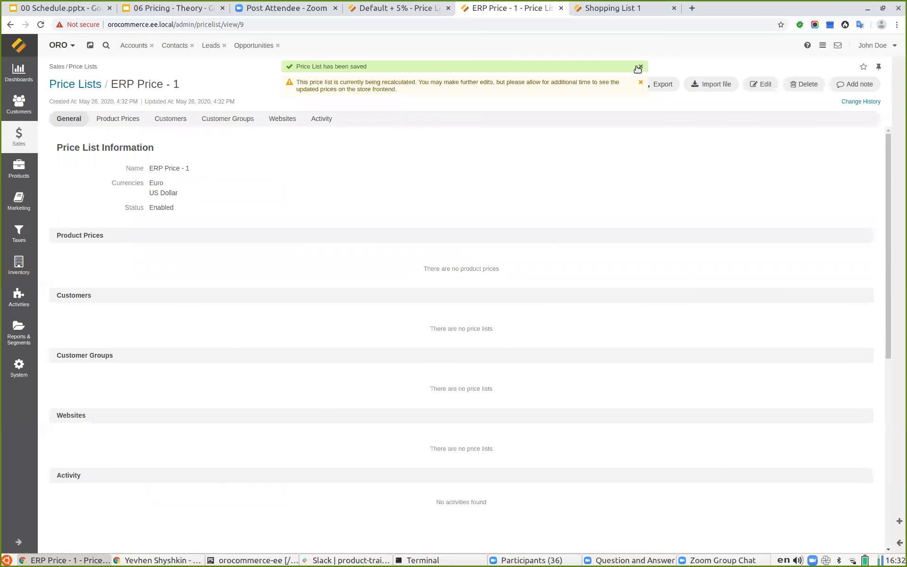
Dismiss the notifications, reload the ERP Price - 1 list and examine the generated prices of product 9OL25
left_click(638, 67)
left_click(640, 69)
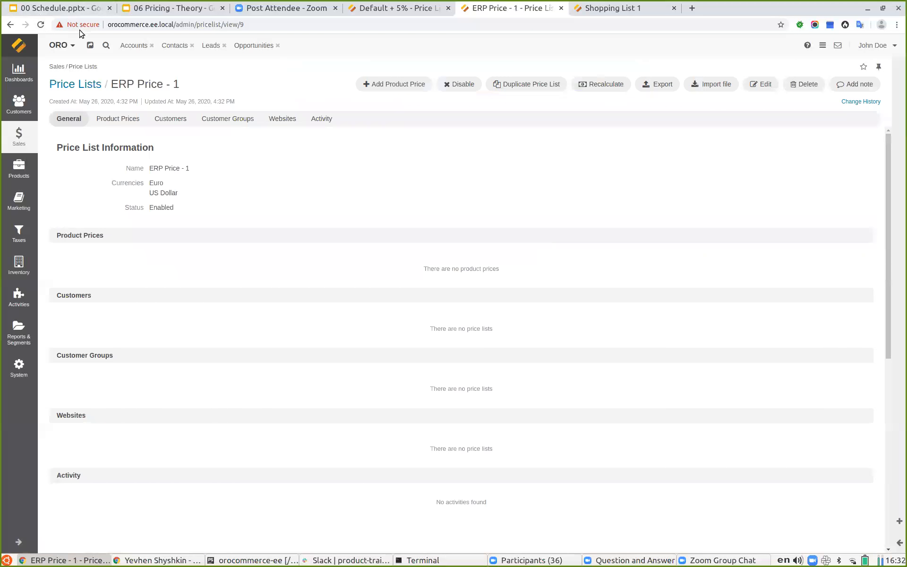
left_click(40, 25)
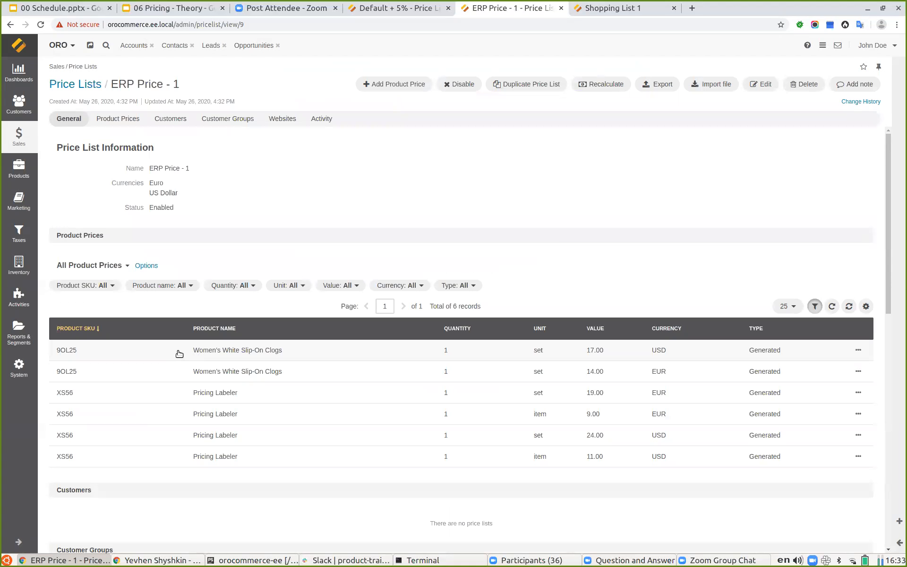
left_click_drag(584, 370, 608, 350)
left_click(513, 191)
Edit the ERP Price - 1 list, adding a second price calculation rule and fixing the first rule's currency to $
left_click(762, 89)
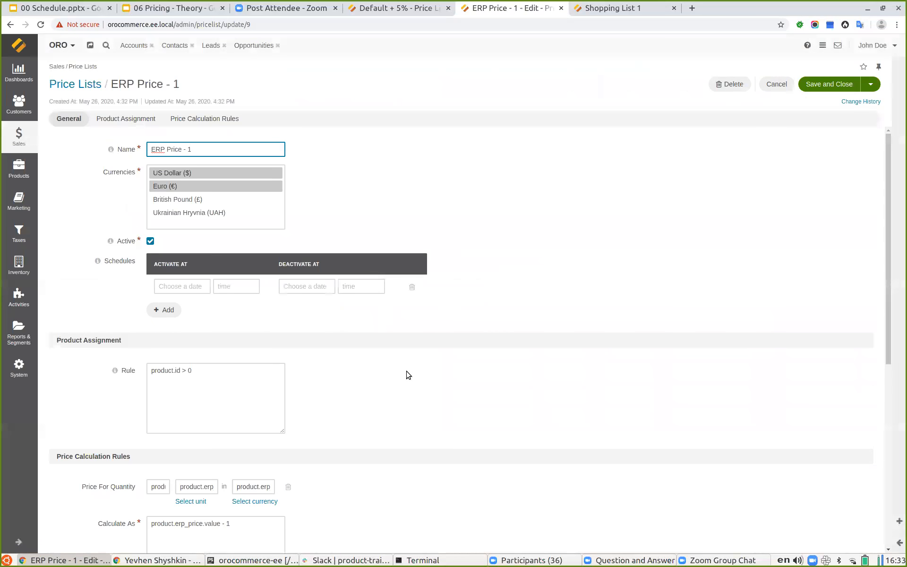
scroll(420, 317, "down", 6)
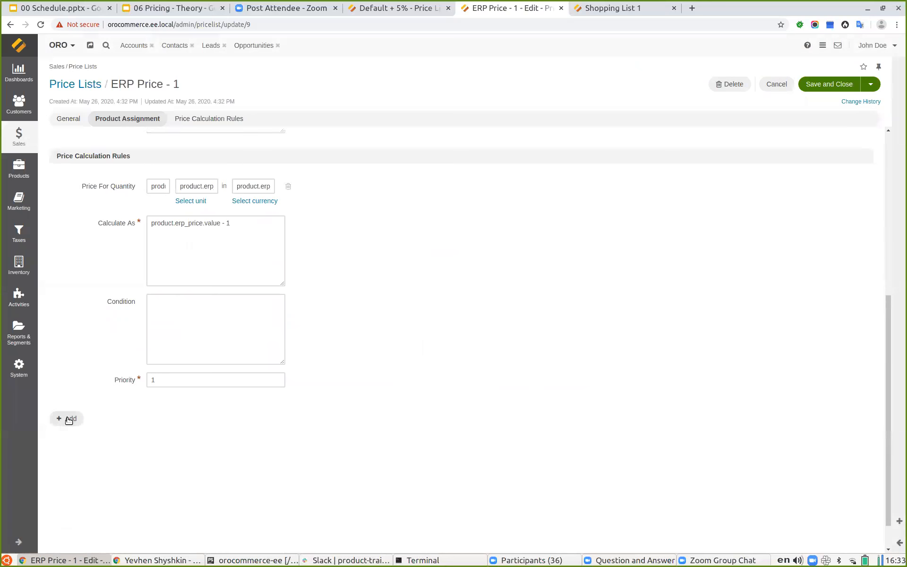
left_click(69, 419)
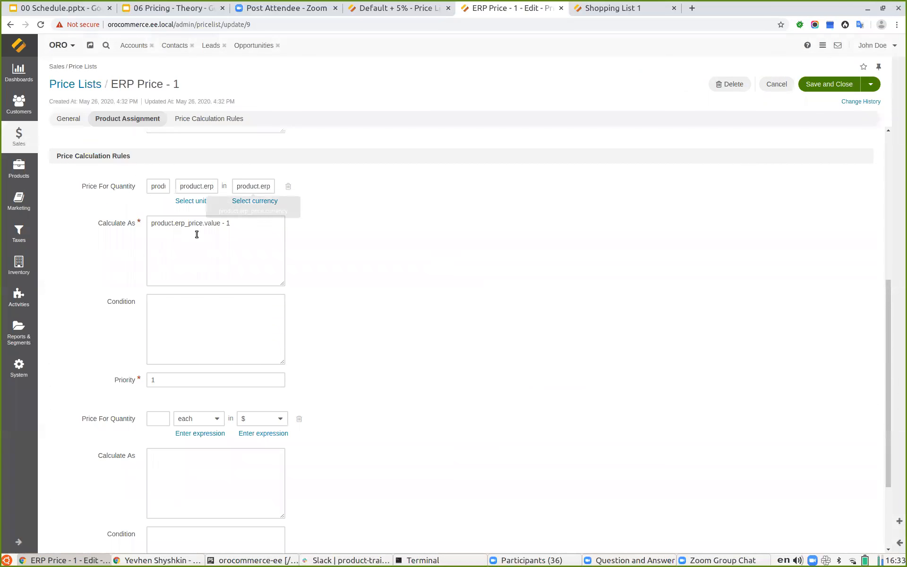
left_click(243, 227)
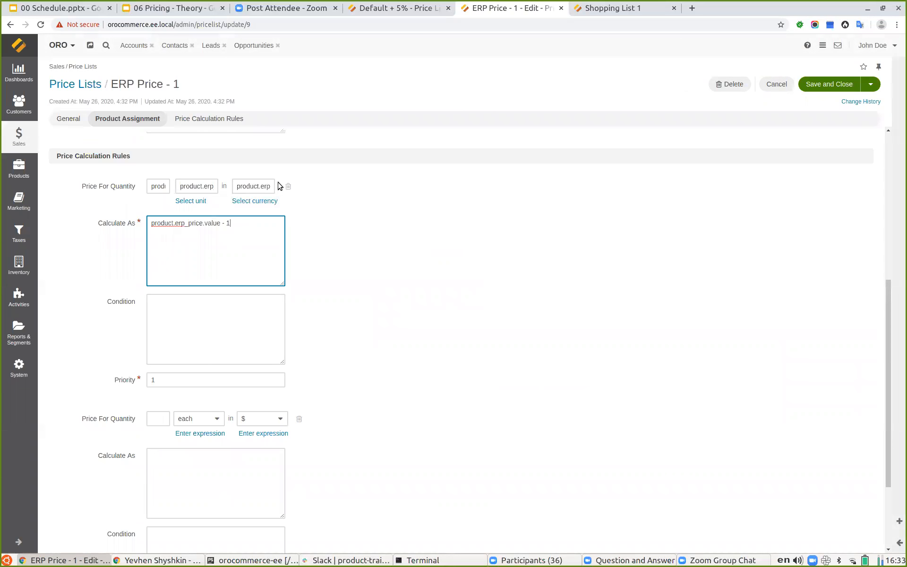
left_click(266, 201)
left_click(265, 187)
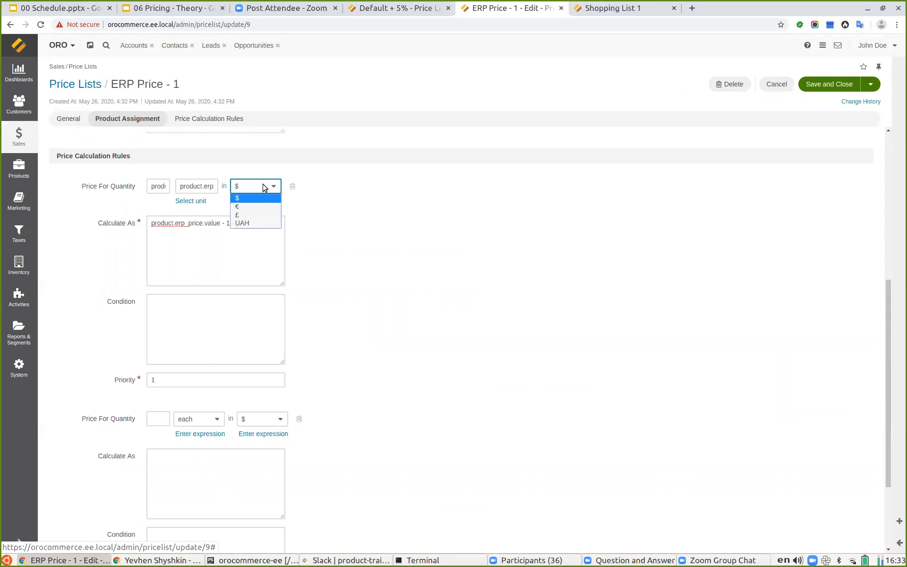
left_click(249, 198)
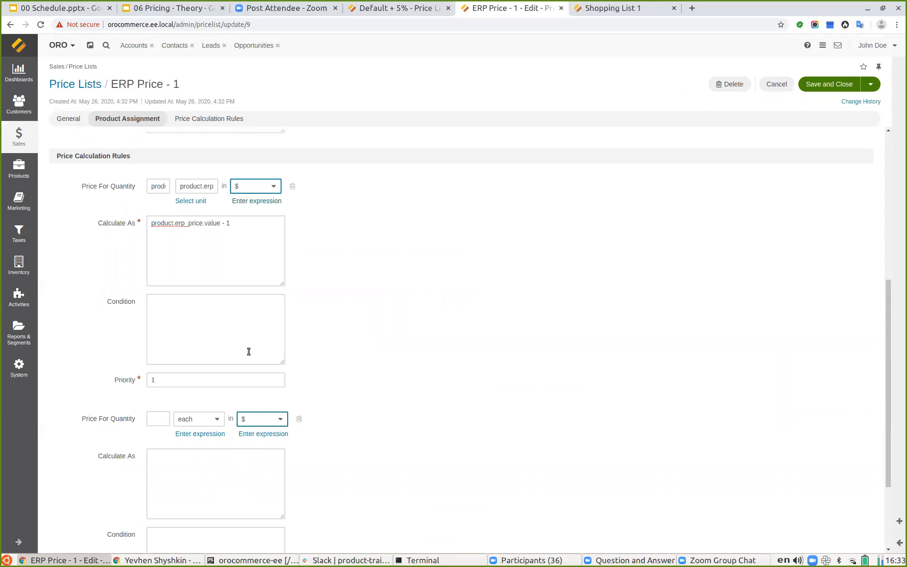
Set the second rule's unit to product.erp_price.unit, its currency to € and its quantity to product.erp_price.quantity
triple_click(236, 227)
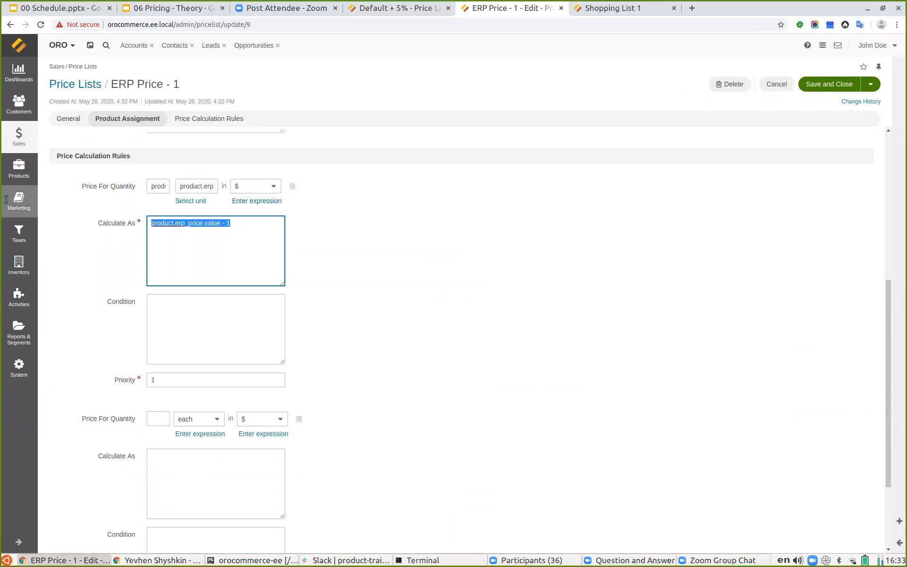
double_click(208, 187)
key("ctrl+c")
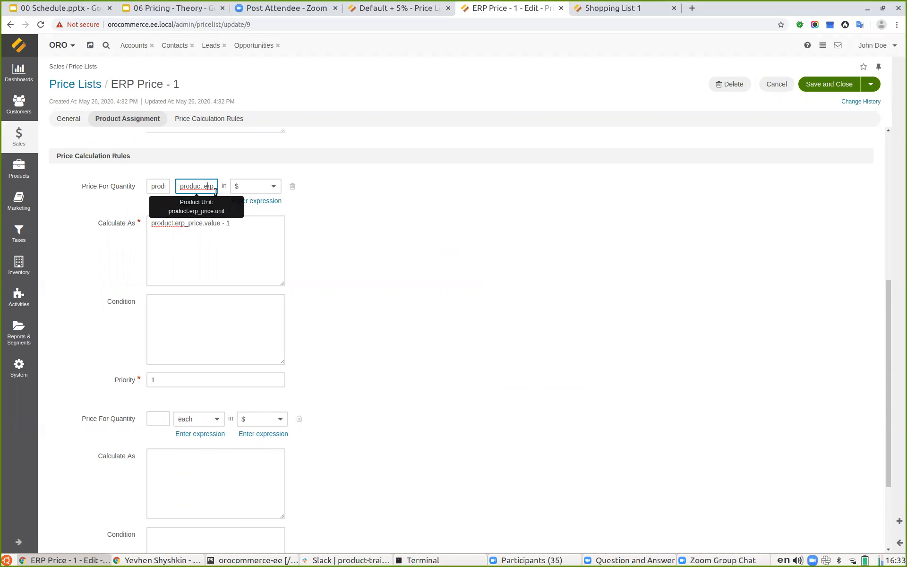
left_click(204, 428)
left_click(202, 434)
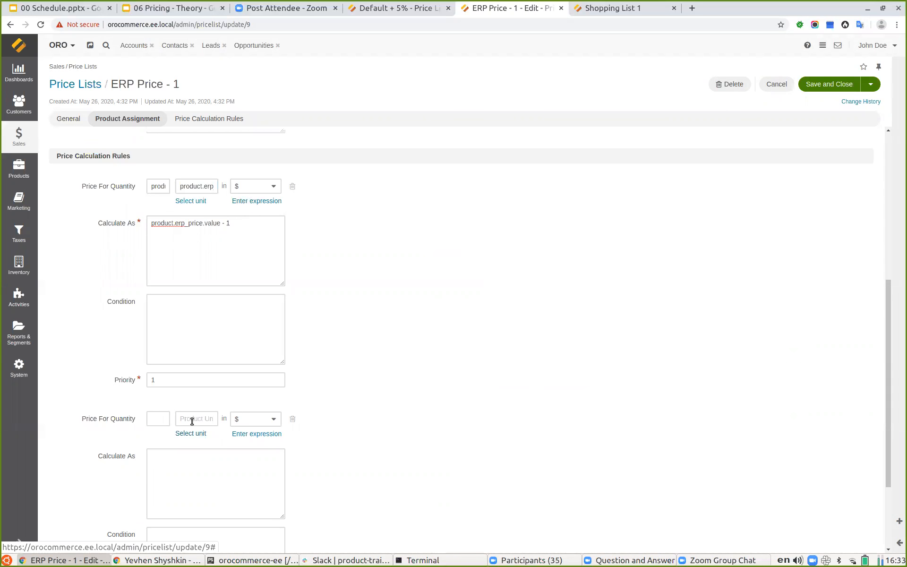
key("ctrl+v")
left_click(208, 435)
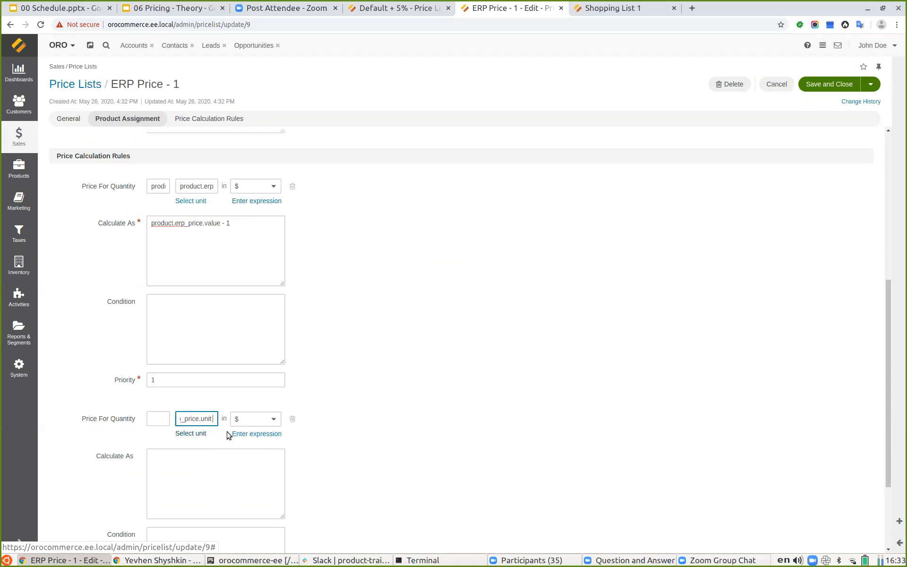
left_click(247, 423)
left_click(240, 437)
left_click(159, 418)
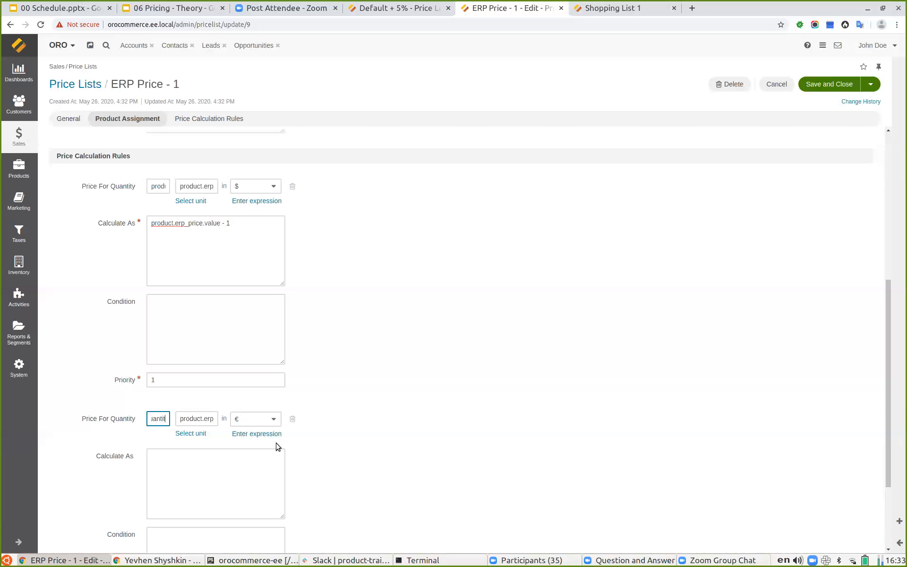
Calculate the second rule's Euro price as product.erp_price.value - 2 and give the rule priority 2
left_click(259, 230)
key("ctrl+a")
key("ctrl+c")
left_click(196, 479)
key("ctrl+v")
key("BackSpace")
type("2")
left_click(321, 457)
scroll(321, 458, "down", 5)
left_click(166, 492)
type("2")
left_click(498, 385)
scroll(505, 386, "down", 1)
scroll(476, 355, "up", 1)
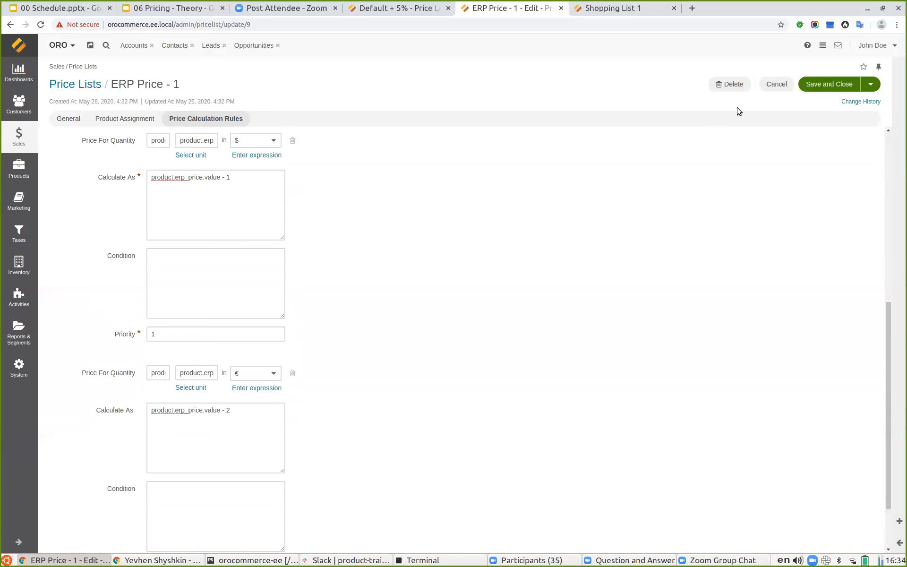
Save and close the price list, and check the recalculated EUR price of product 9OL25
left_click(826, 85)
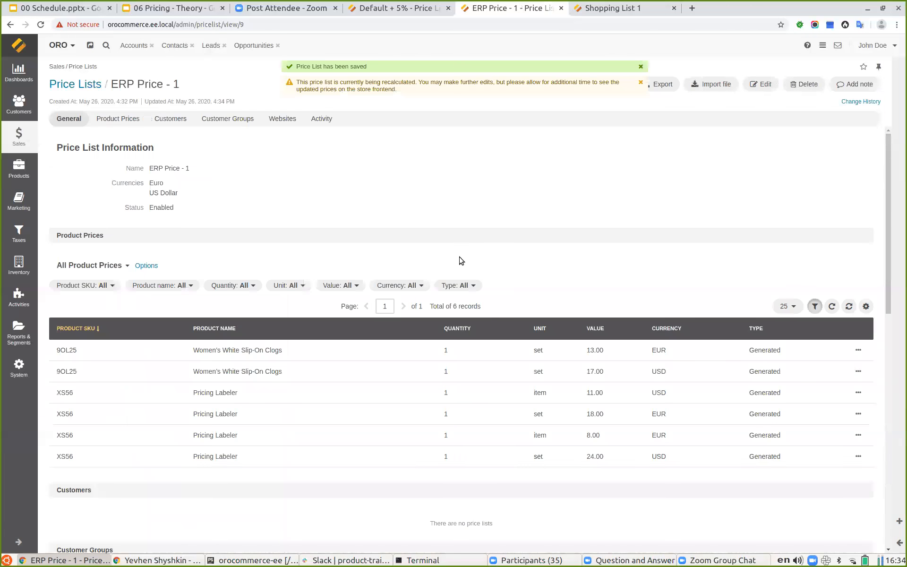
left_click_drag(586, 350, 604, 355)
left_click(585, 350)
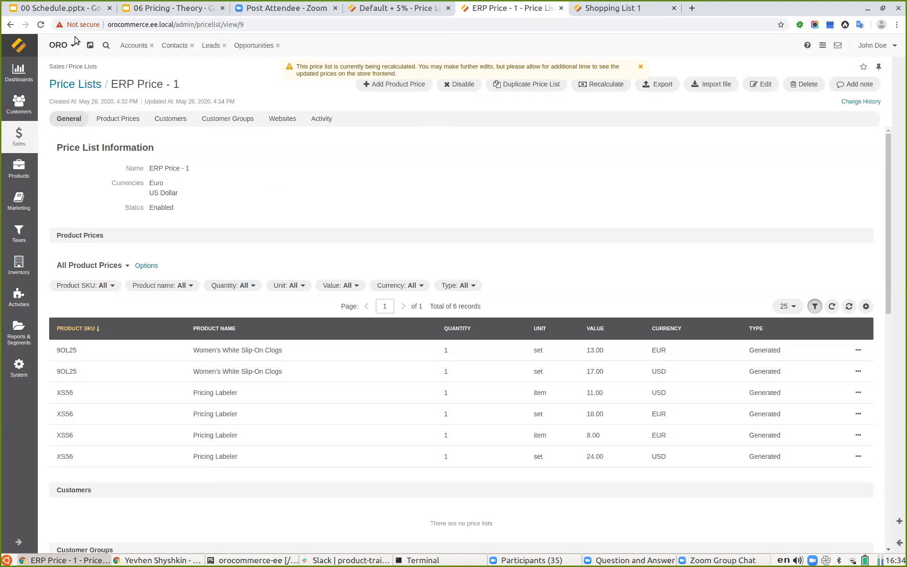
Open Test Price List for editing and go to its product assignment rule
left_click(76, 85)
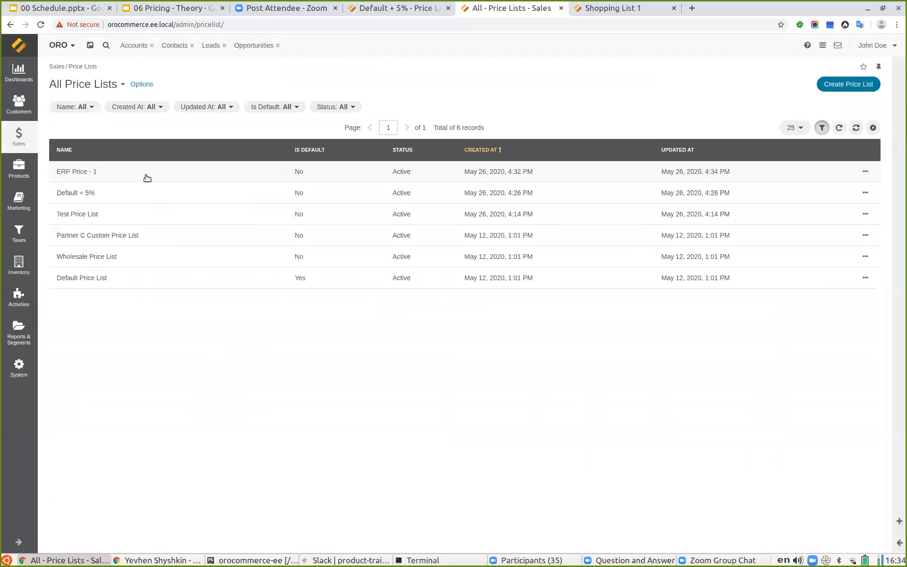
left_click(120, 216)
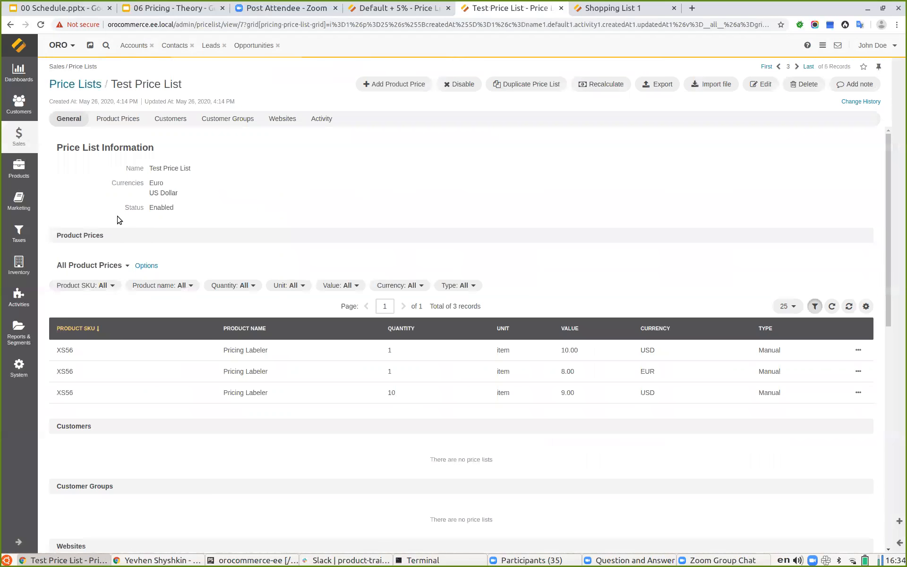
left_click(771, 84)
scroll(181, 294, "down", 2)
left_click(182, 294)
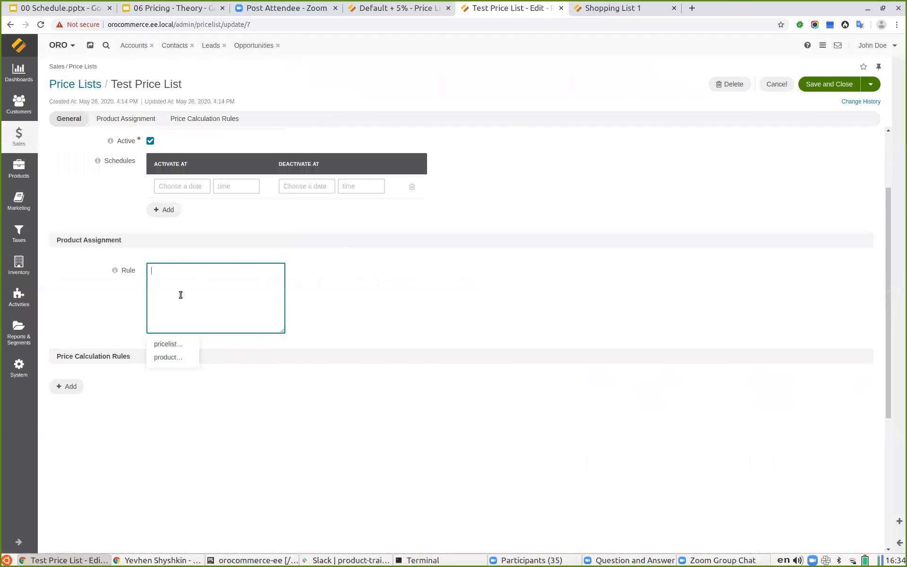
left_click(172, 345)
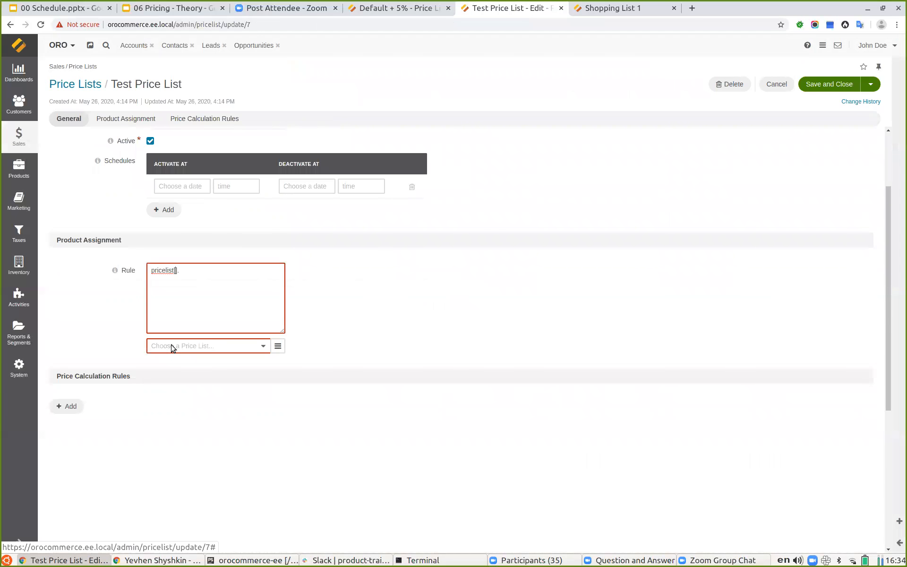
left_click(238, 348)
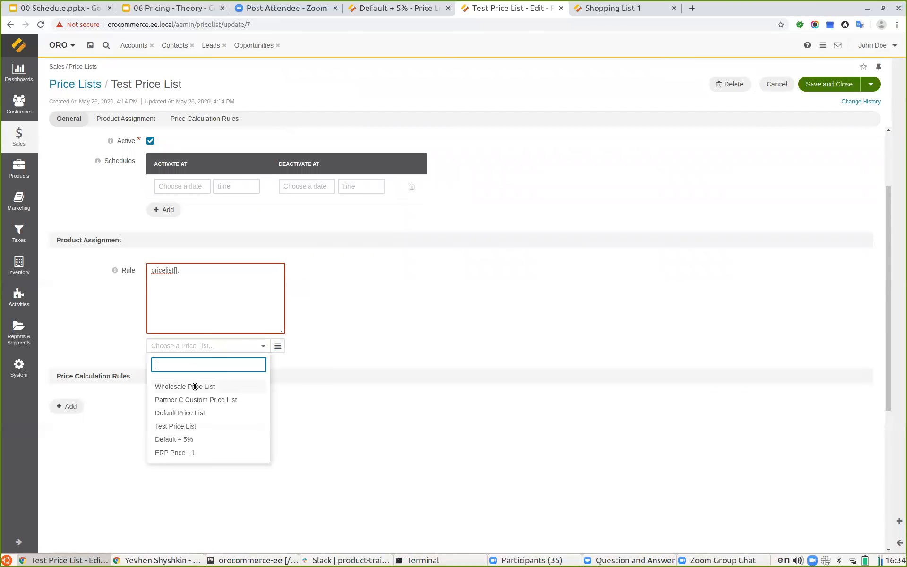
left_click(94, 307)
left_click(199, 282)
Start the product assignment rule with "product." and look through the product fields offered for it
left_click_drag(207, 275, 120, 263)
type("pro")
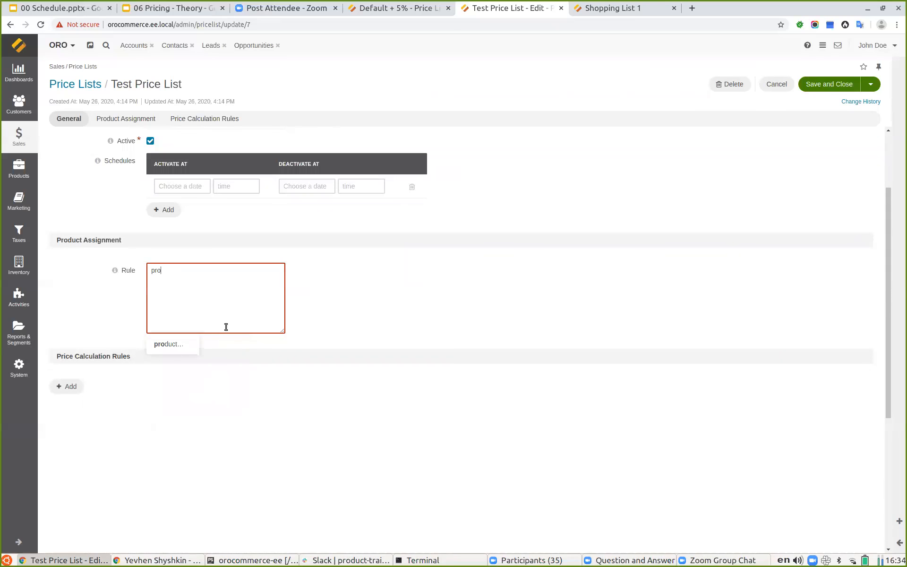
left_click(178, 344)
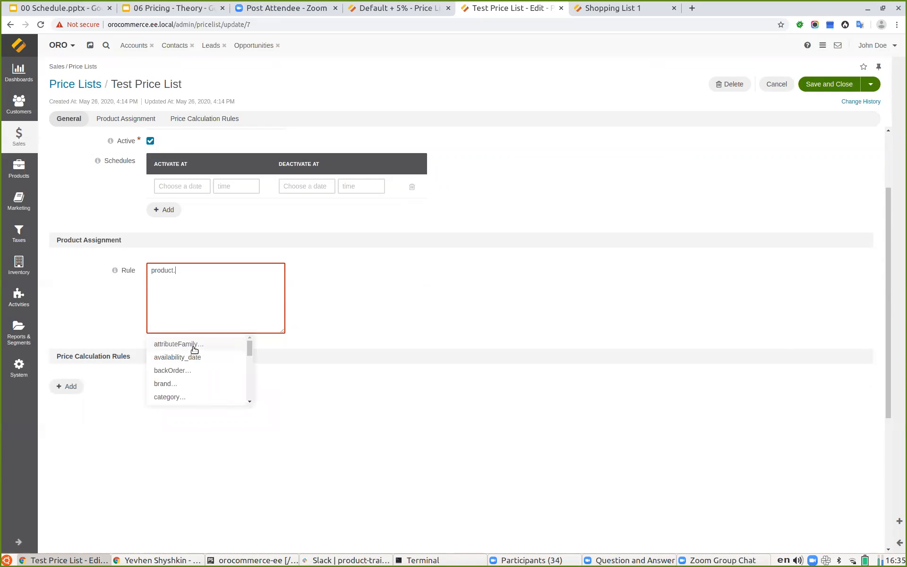
scroll(194, 370, "down", 1)
scroll(198, 372, "down", 1)
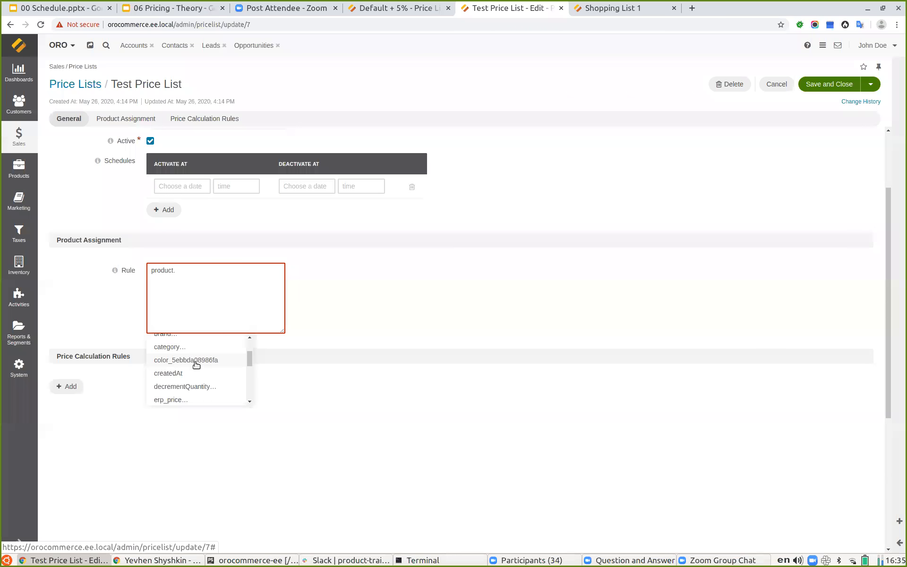
scroll(190, 361, "down", 1)
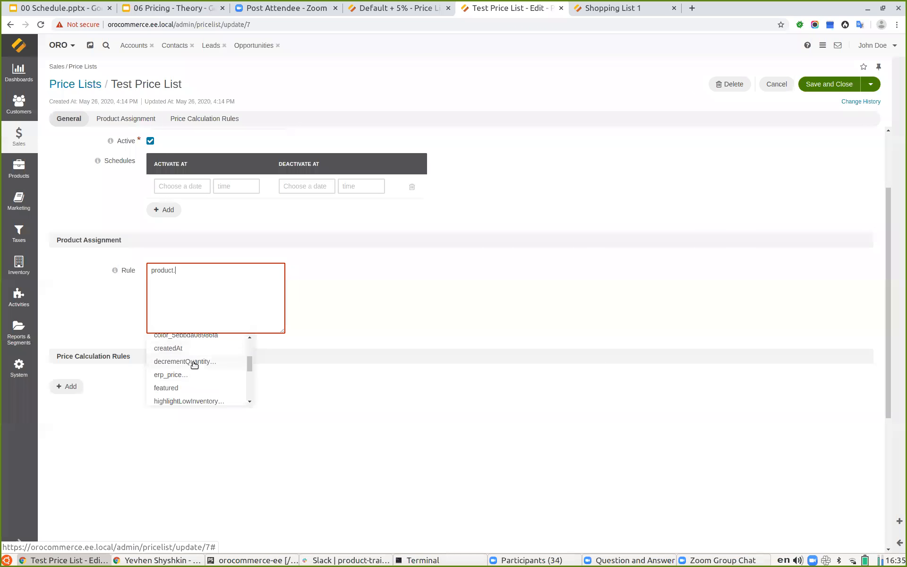
scroll(184, 378, "down", 3)
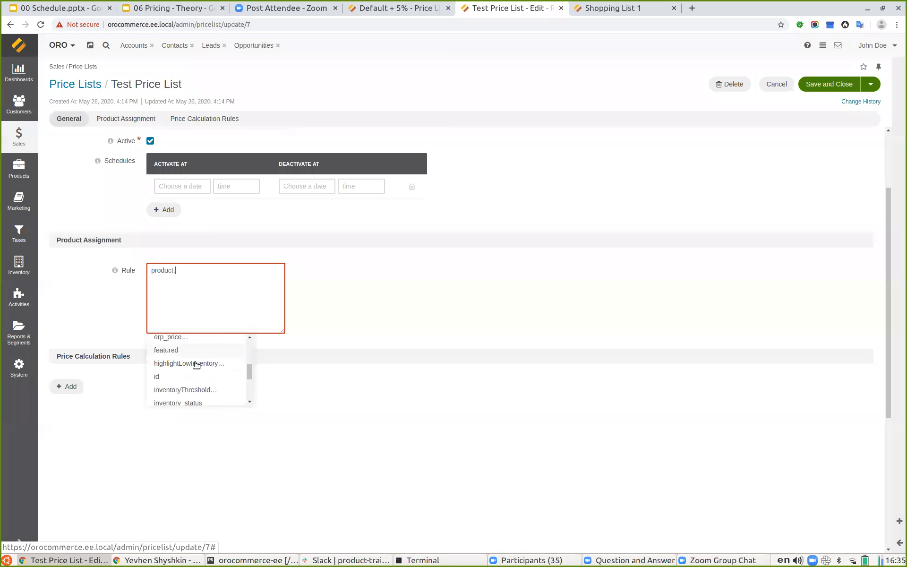
scroll(195, 366, "down", 4)
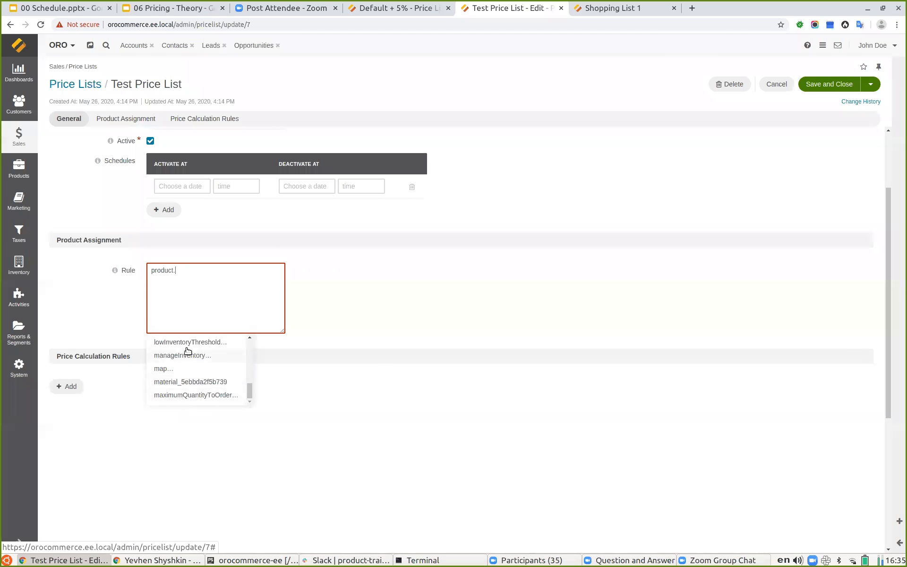
left_click(355, 310)
Add a price calculation rule, start its Calculate As expression with "product." and review the fields offered there
left_click(72, 386)
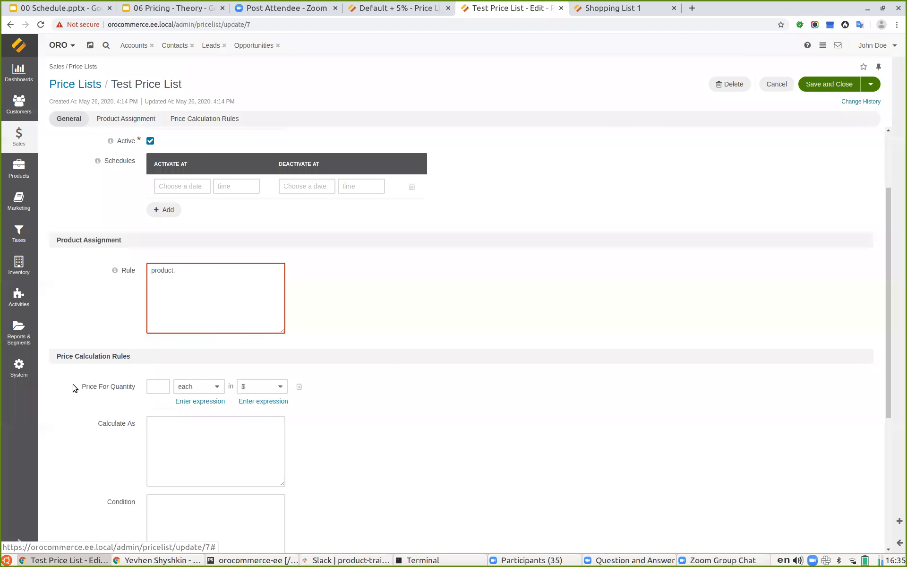
scroll(278, 404, "down", 4)
left_click(184, 330)
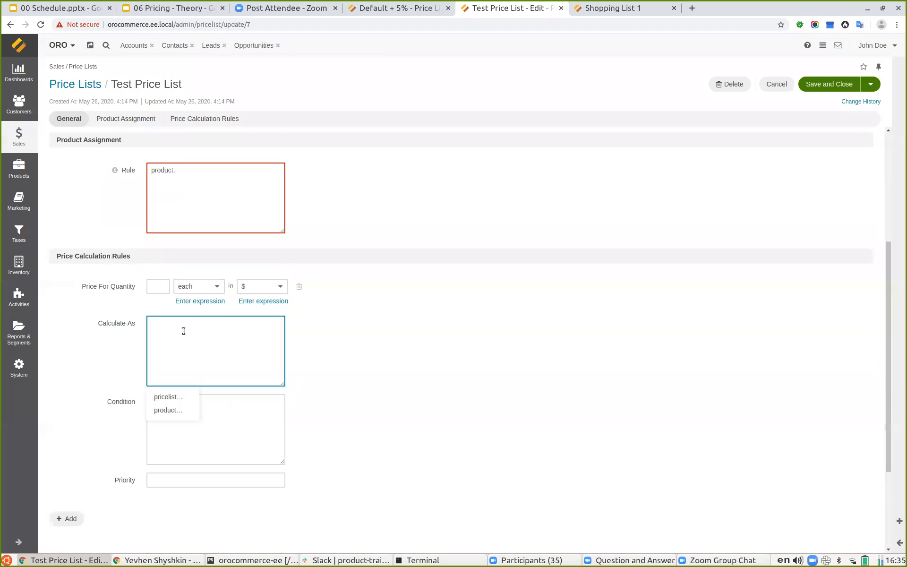
left_click(171, 410)
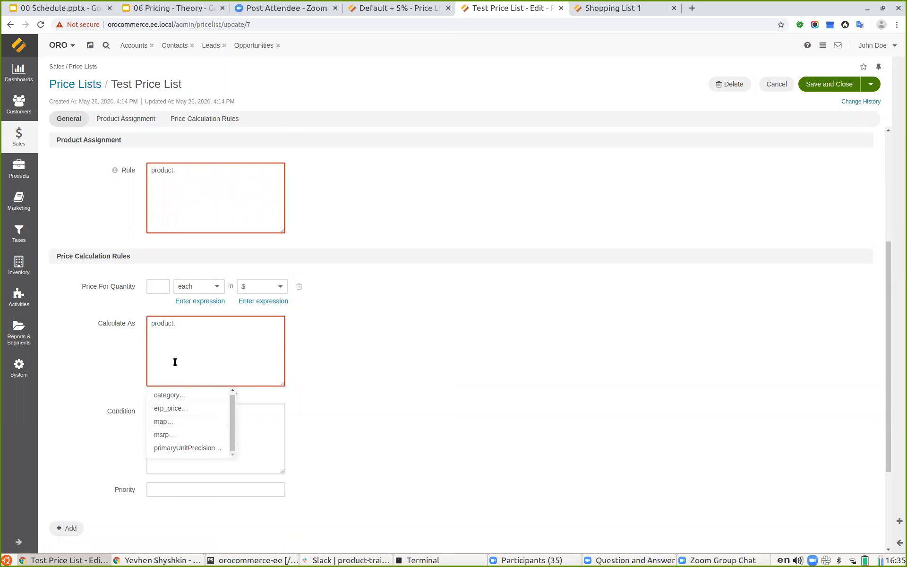
left_click(477, 344)
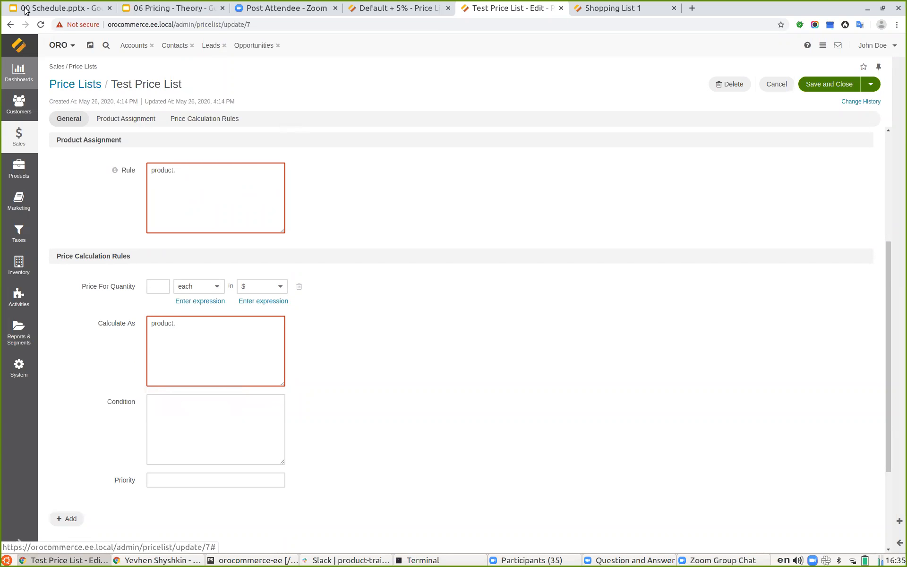
Switch to the 06 Pricing - Theory presentation in Google Slides and present it from the Price calculation rules slide
left_click(404, 7)
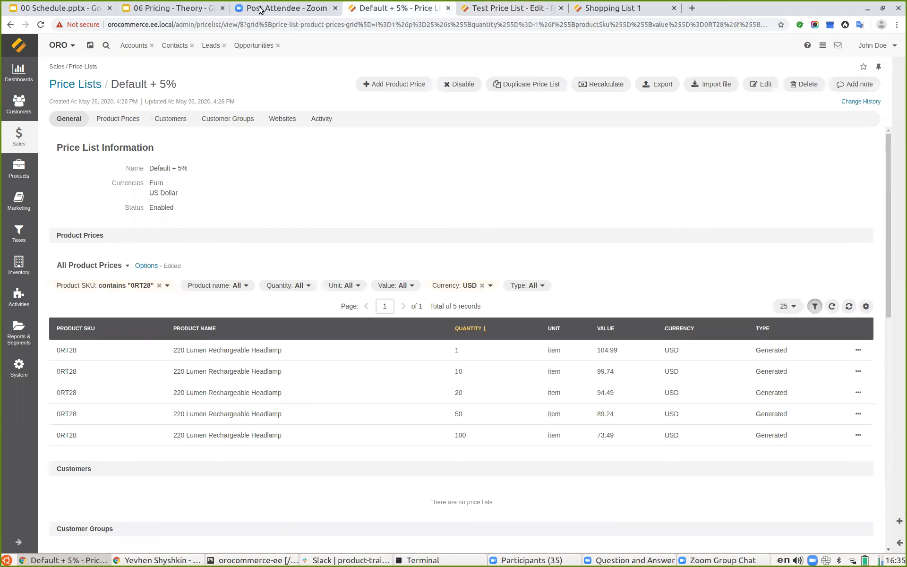
left_click(169, 8)
left_click(85, 420)
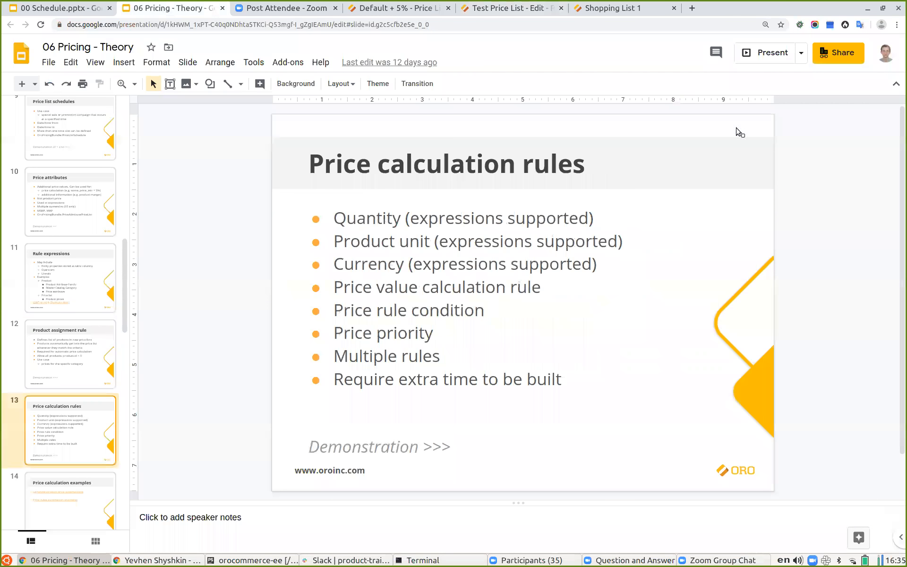
left_click(762, 53)
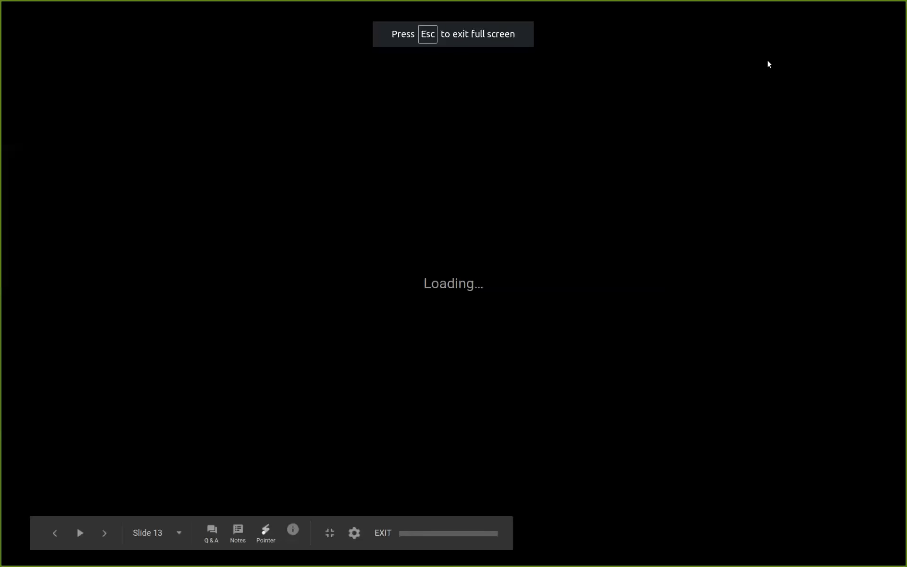
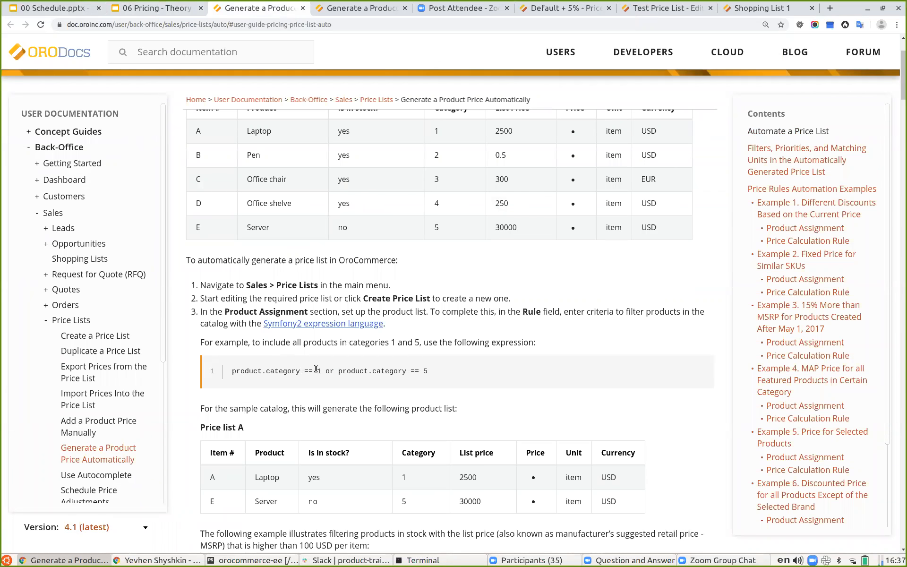
Examine the documentation's product assignment example that filters products by MSRP value, currency, unit and inventory status
scroll(446, 378, "down", 6)
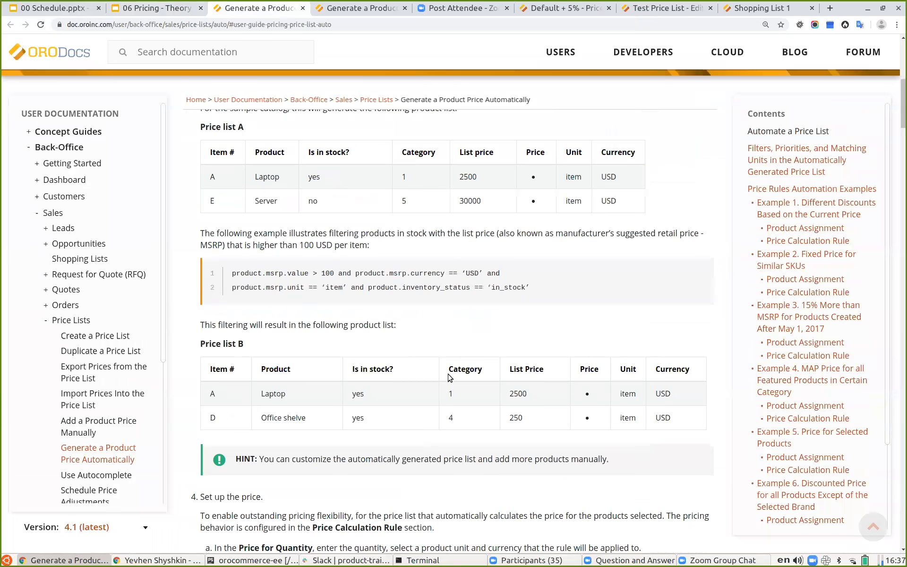
double_click(275, 272)
double_click(296, 273)
double_click(430, 275)
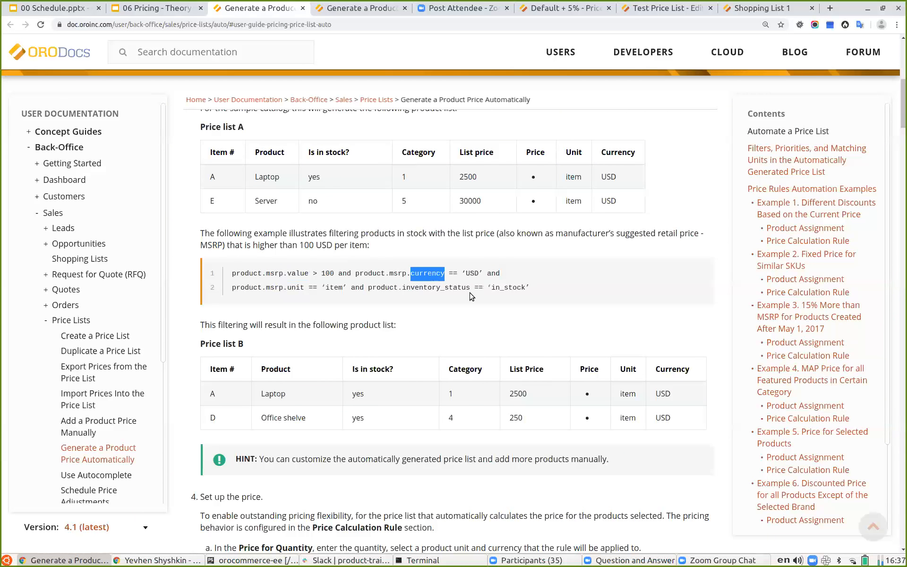
double_click(502, 287)
Examine the documentation's Calculate As examples: the fixed price of 99 and the formula combining MSRP with category margin
scroll(466, 304, "down", 8)
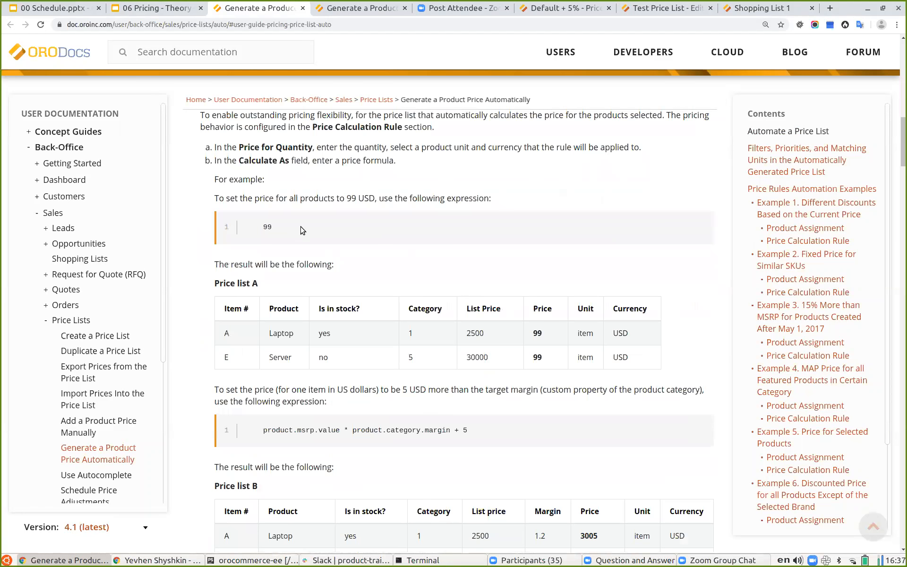
left_click_drag(278, 227, 239, 231)
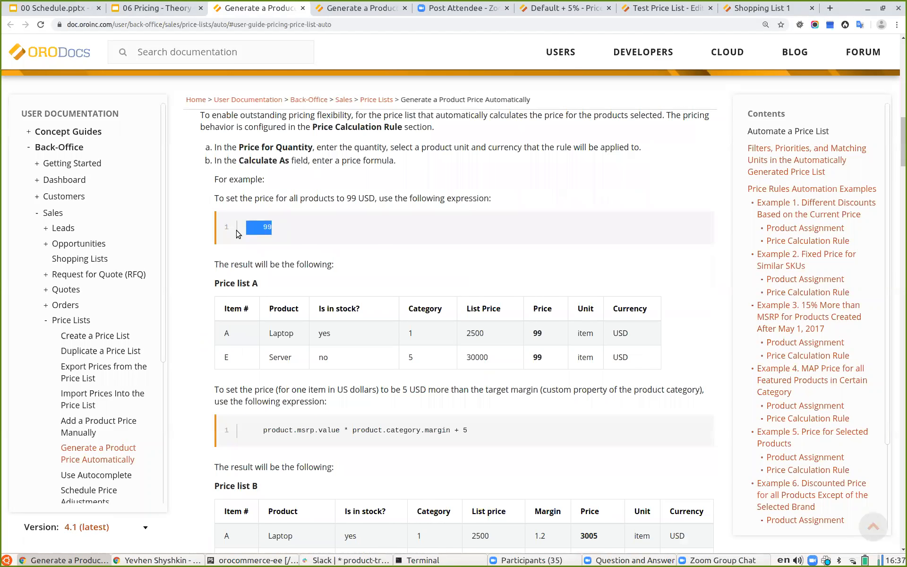
double_click(537, 333)
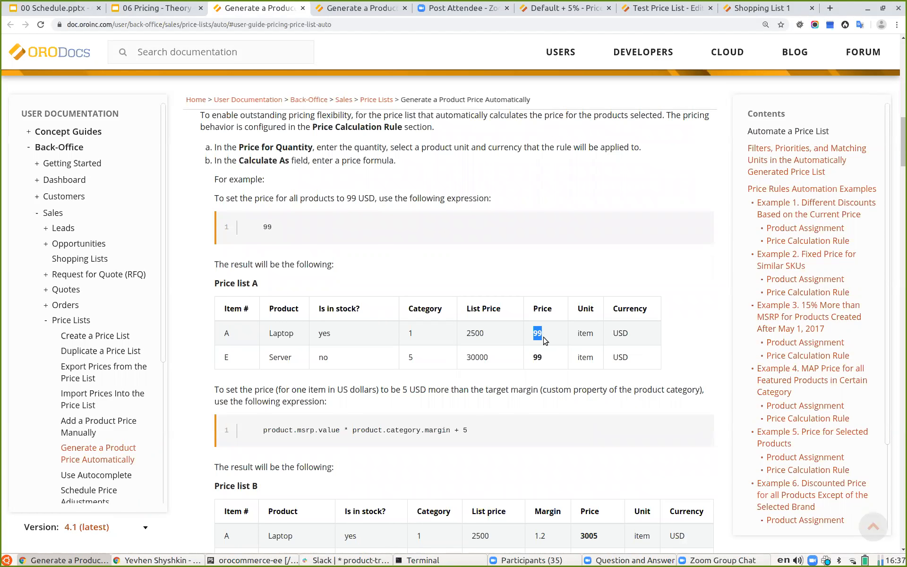
scroll(548, 349, "down", 1)
scroll(548, 349, "down", 3)
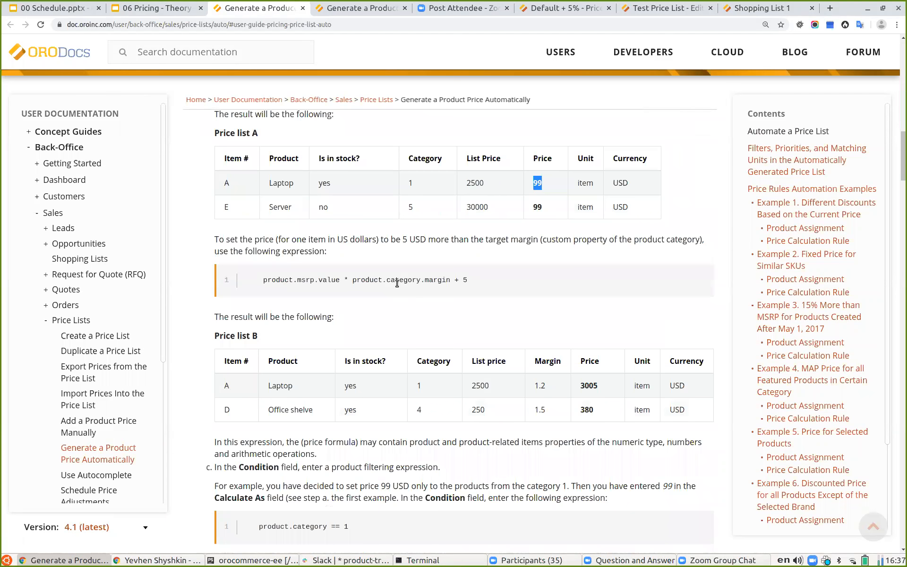
left_click_drag(454, 280, 471, 283)
Read the unit matching and priority notes, and examine Example 1's pricelist[2] expressions for discounts based on the current price
scroll(409, 353, "down", 7)
scroll(408, 353, "down", 8)
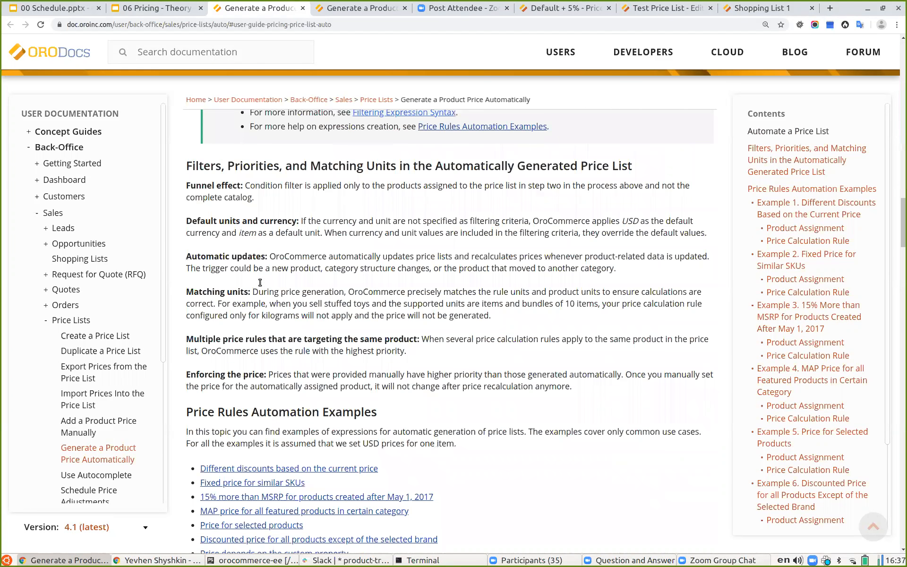
scroll(418, 296, "down", 3)
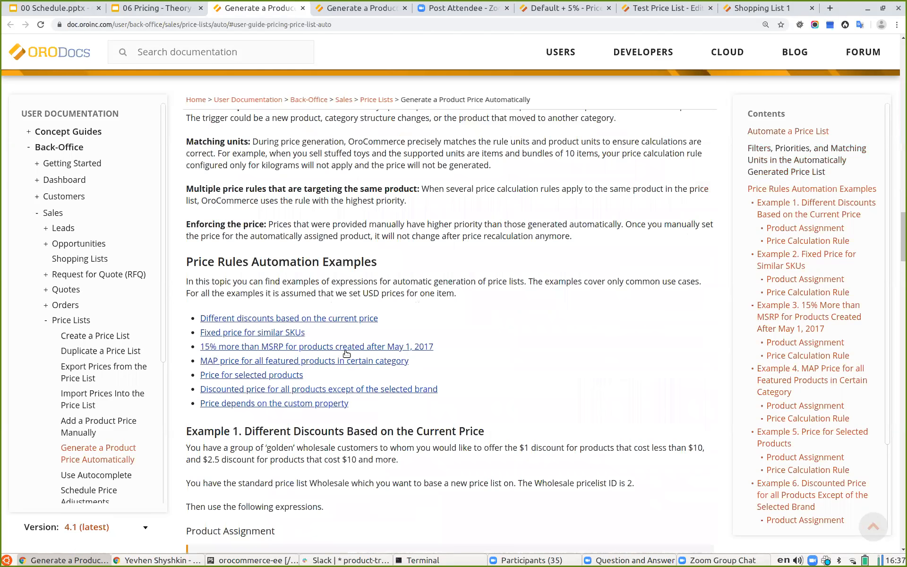
scroll(339, 354, "down", 5)
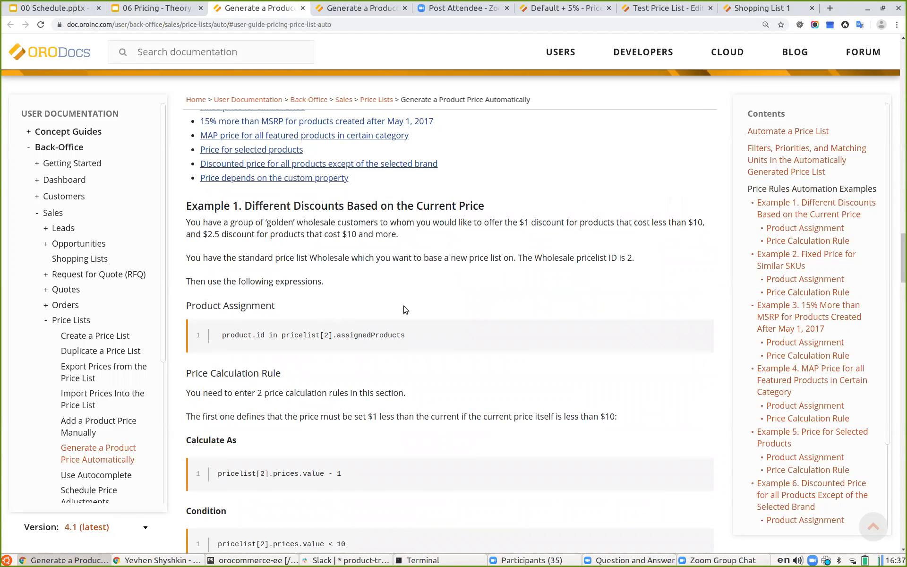
scroll(406, 310, "down", 5)
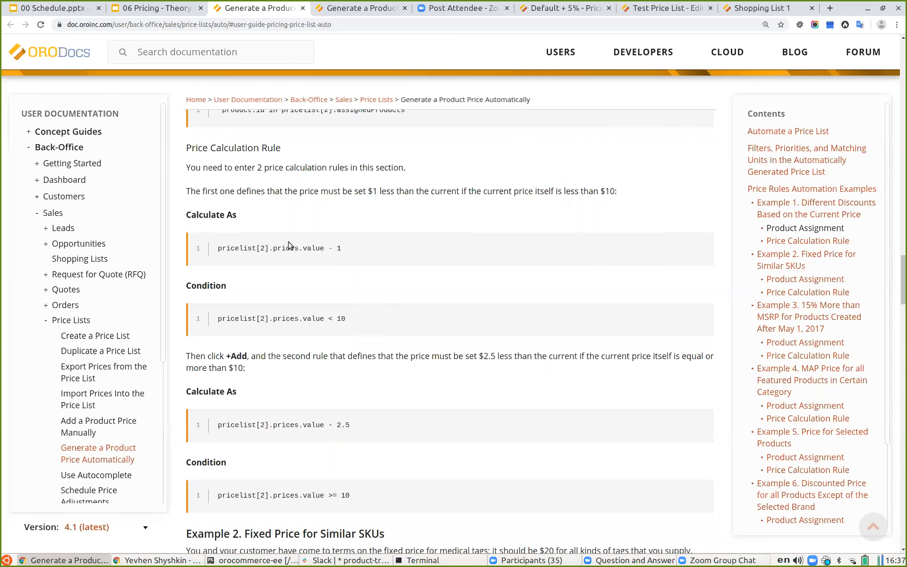
left_click_drag(265, 250, 217, 248)
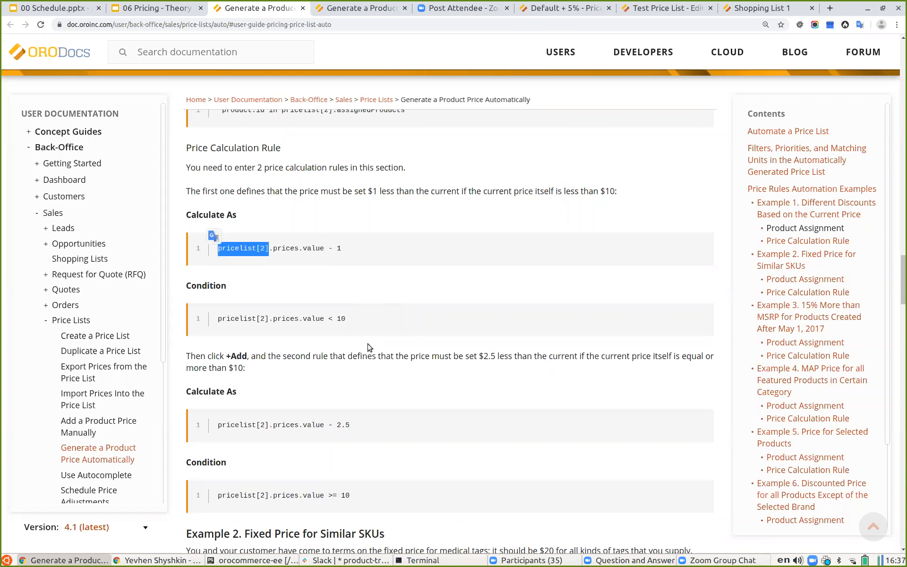
Examine Examples 2 to 4 on fixed prices for similar SKUs, MSRP plus 15%, and MAP prices for featured products
scroll(367, 359, "down", 4)
scroll(368, 359, "down", 4)
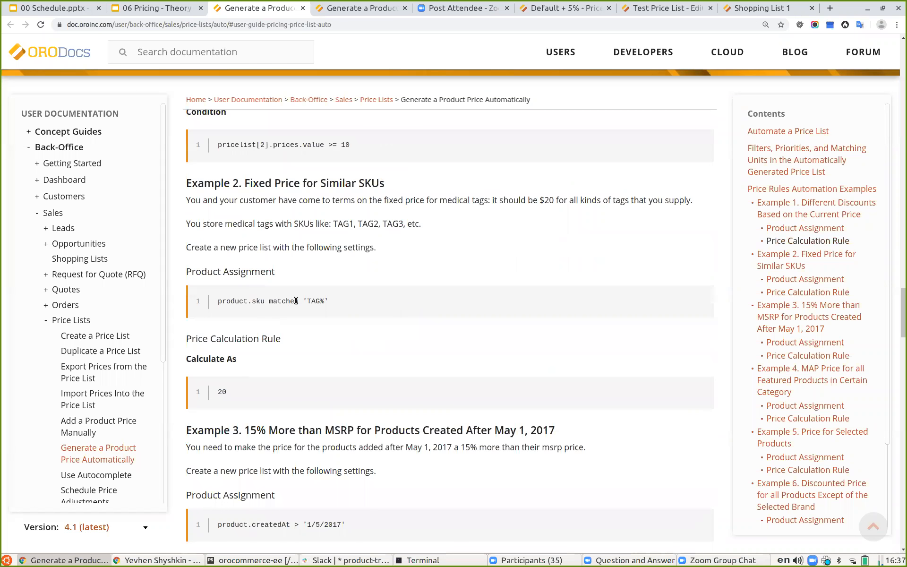
left_click_drag(306, 301, 322, 304)
left_click(346, 298)
scroll(322, 340, "down", 5)
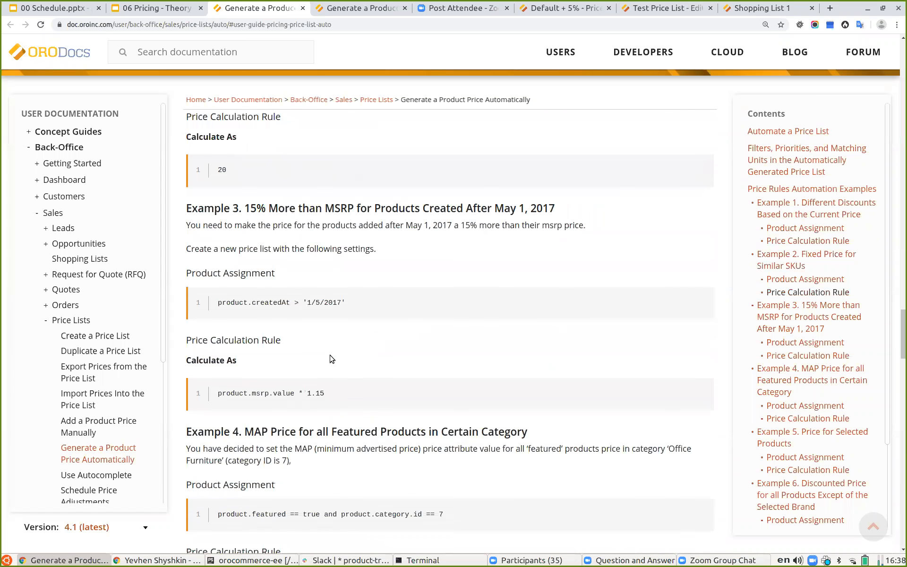
scroll(321, 321, "down", 2)
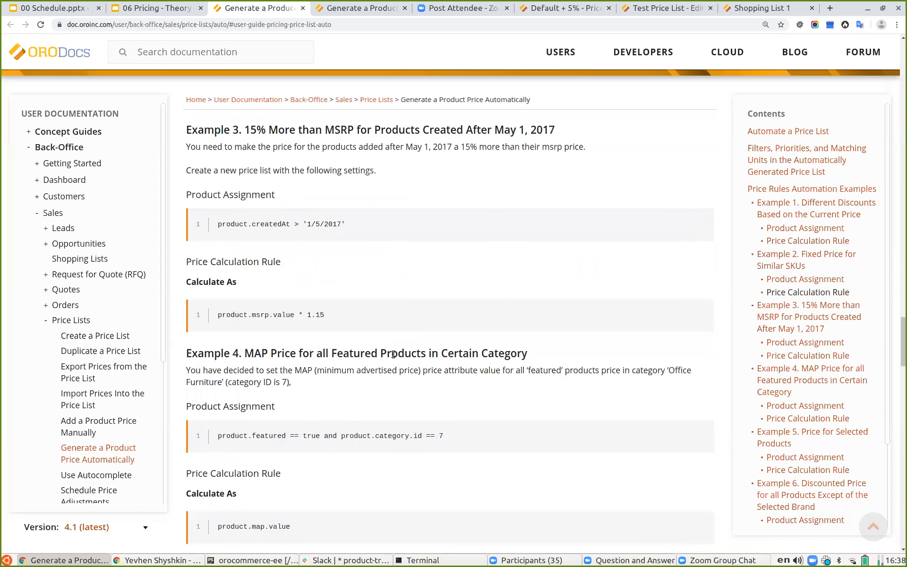
scroll(387, 352, "down", 2)
scroll(369, 319, "down", 3)
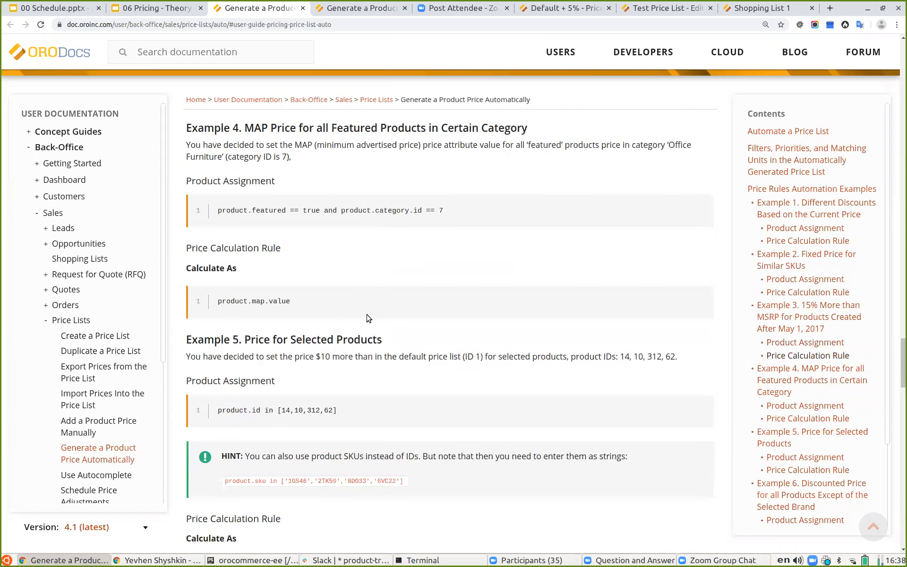
Examine Example 5's product ID list, skim the remaining examples, and switch to the page opened at Price Rules Automation Examples
mouse_move(347, 411)
left_mouse_down()
mouse_move(264, 411)
mouse_move(352, 411)
left_mouse_up()
left_click(281, 409)
scroll(381, 366, "down", 4)
scroll(380, 358, "down", 12)
key("ctrl+Tab")
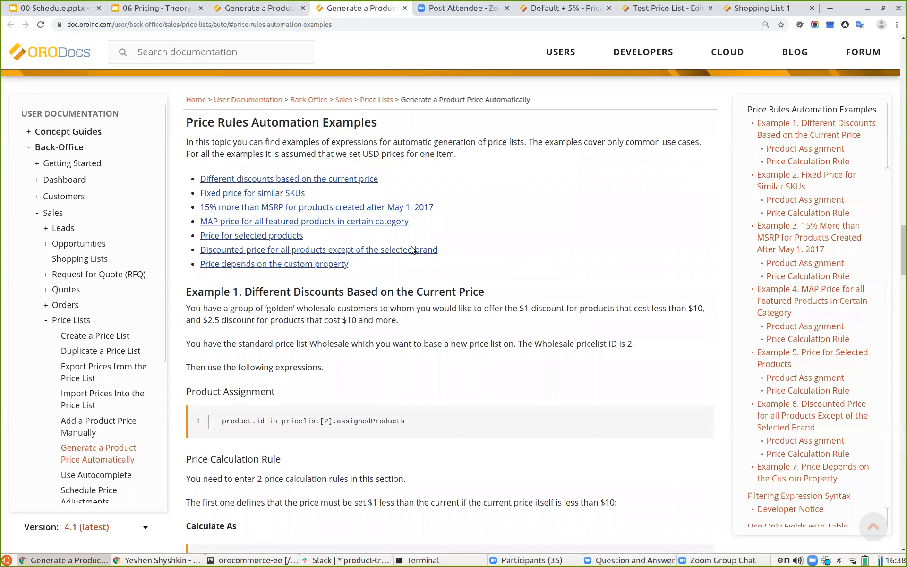
Return to the OroCommerce back-office and open Test Price List from the Sales price lists
left_click(170, 9)
scroll(69, 289, "down", 1)
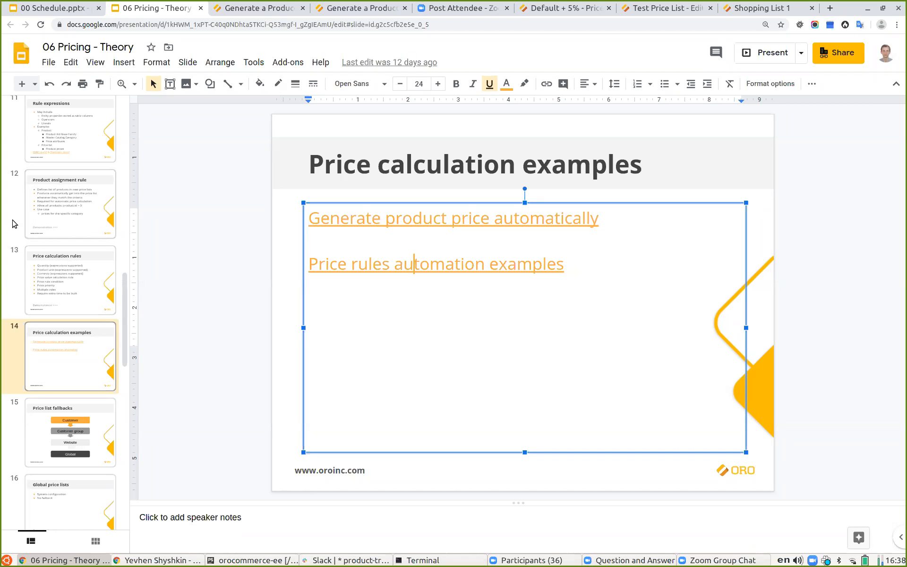
left_click(272, 10)
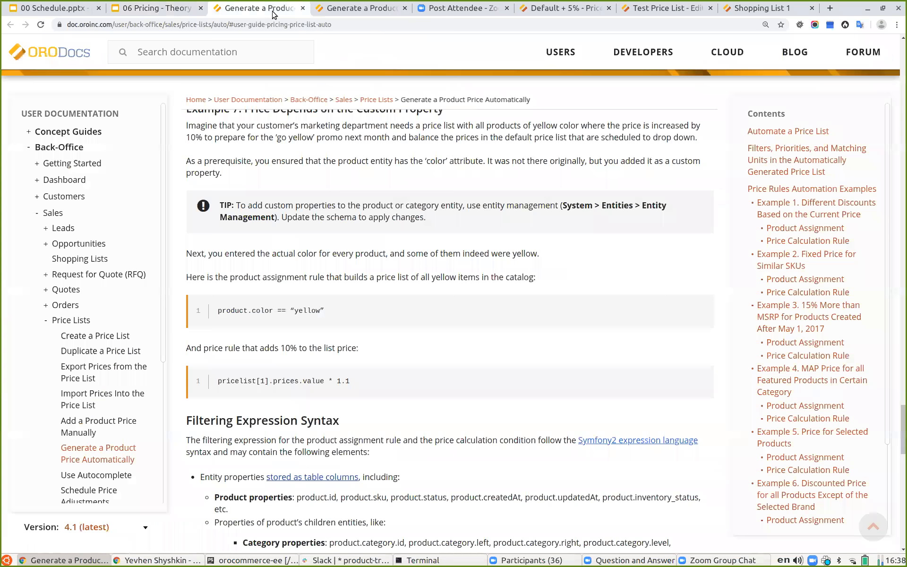
left_click(564, 10)
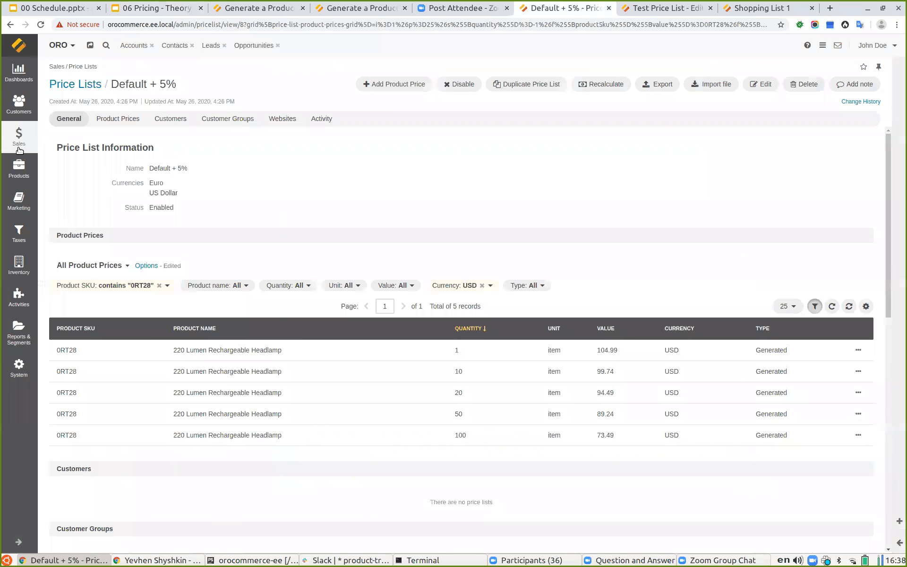
mouse_move(18, 167)
left_click(71, 112)
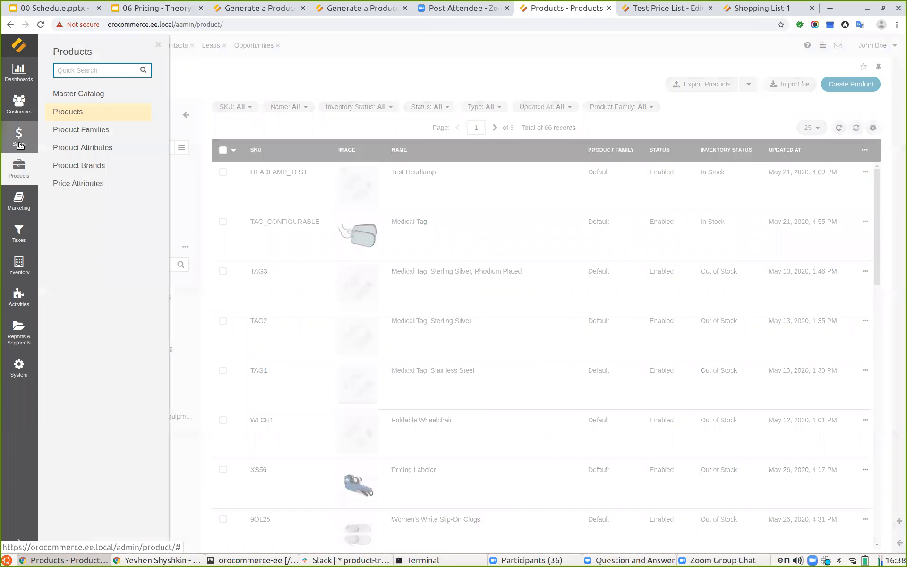
mouse_move(20, 144)
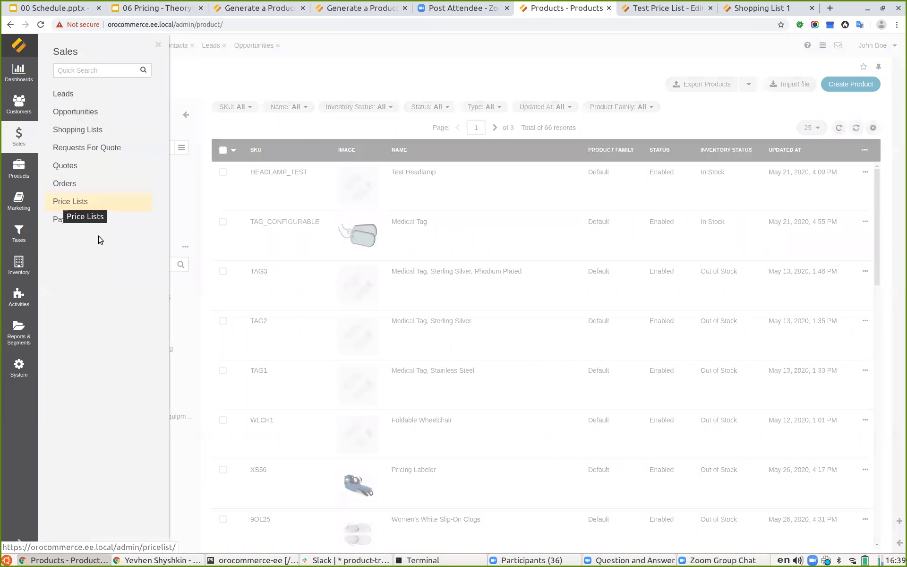
left_click(90, 202)
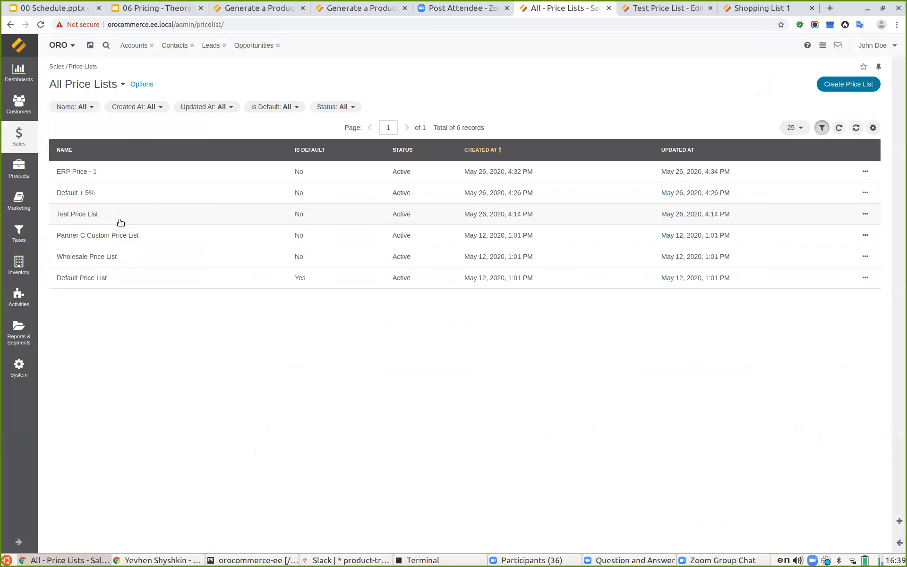
left_click(121, 222)
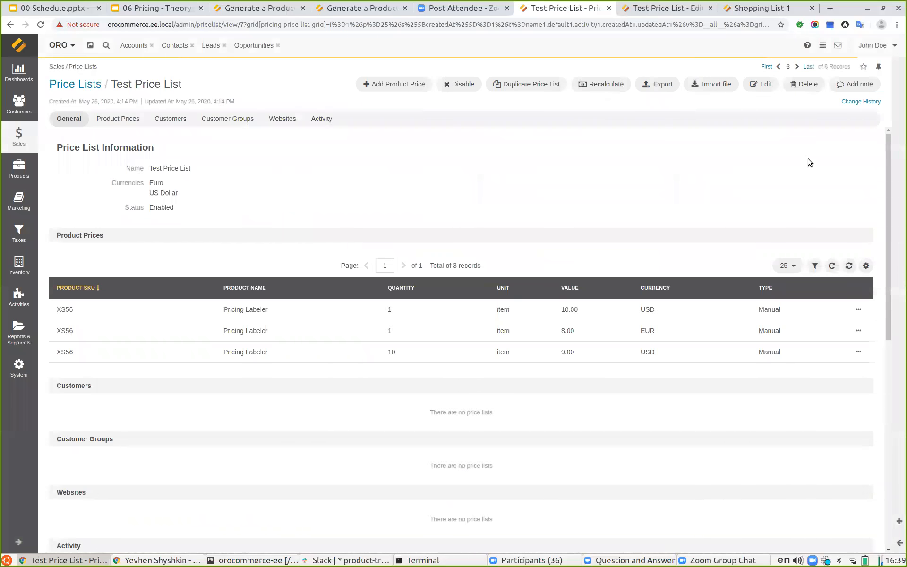
Add a manual price of $0.50 for TAG1 - Medical Tag, Stainless Steel, with quantity 1 and unit item
left_click(402, 84)
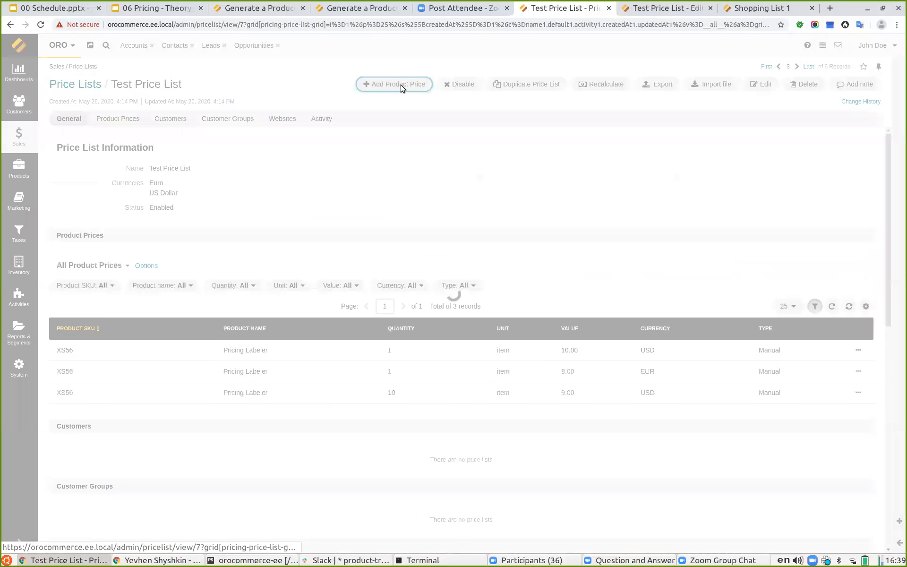
left_click(386, 279)
type("TAG")
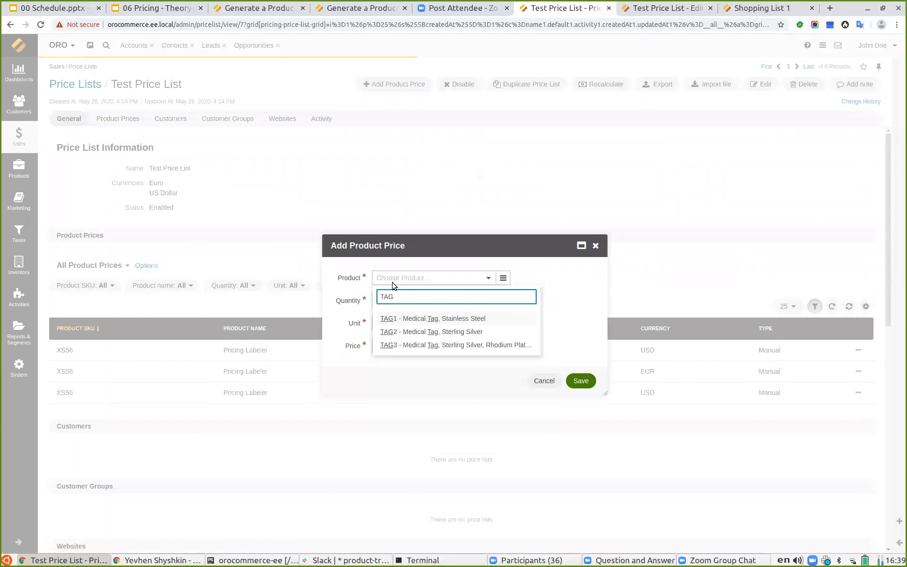
left_click(424, 319)
left_click(399, 308)
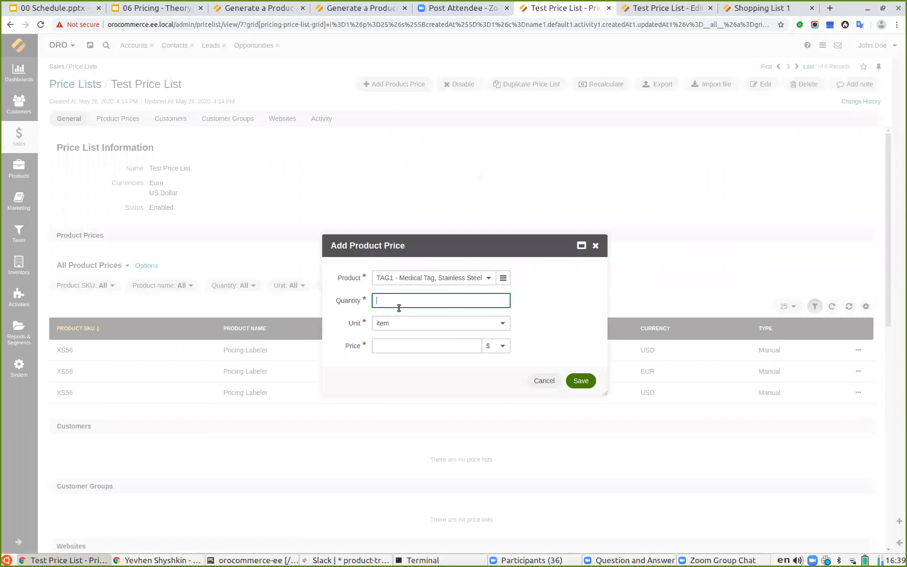
type("1")
left_click(405, 326)
left_click(395, 333)
left_click(392, 346)
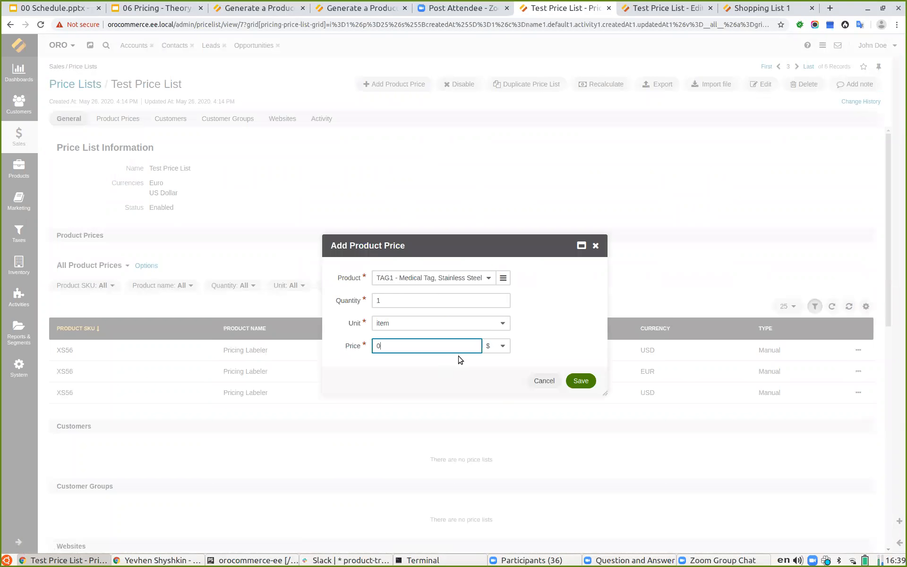
left_click(583, 380)
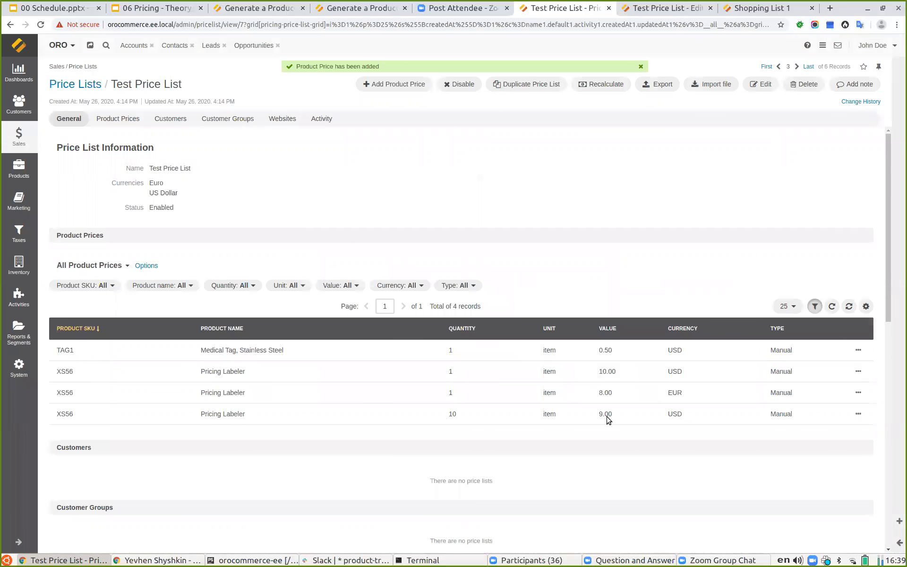
left_click_drag(598, 350, 612, 352)
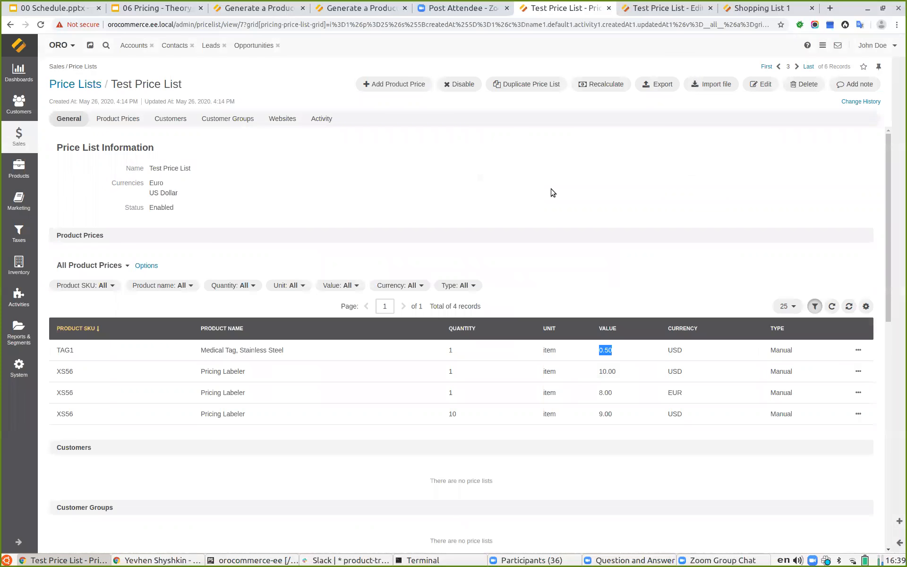
left_click(553, 222)
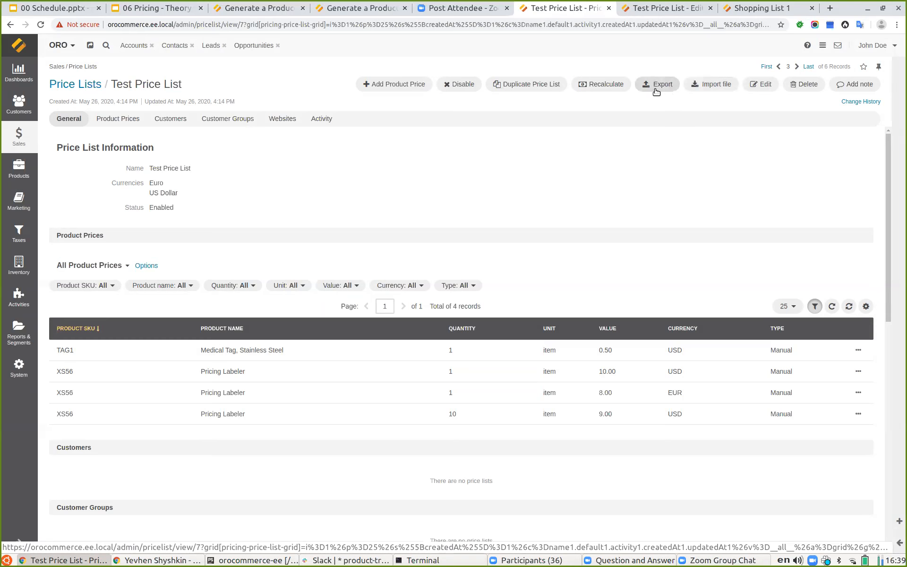
Switch to PhpStorm, examine PriceListImportCommand.php in PricingBundle's Command folder, and return to the browser
left_click(242, 560)
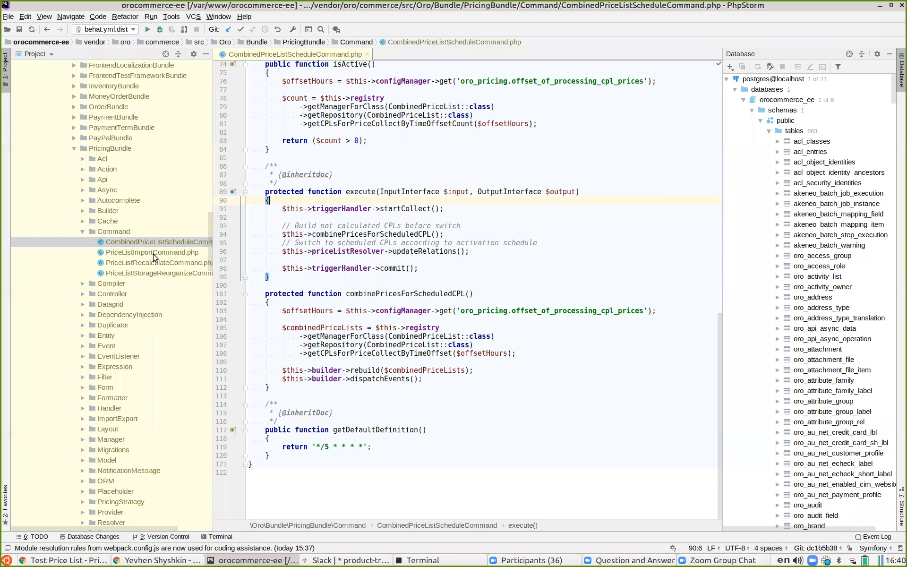
double_click(142, 252)
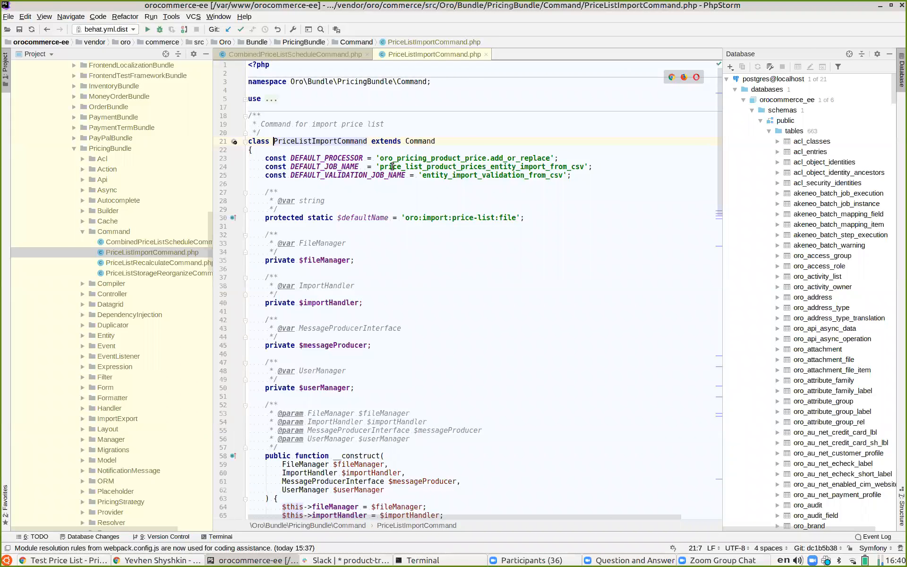
left_click(70, 560)
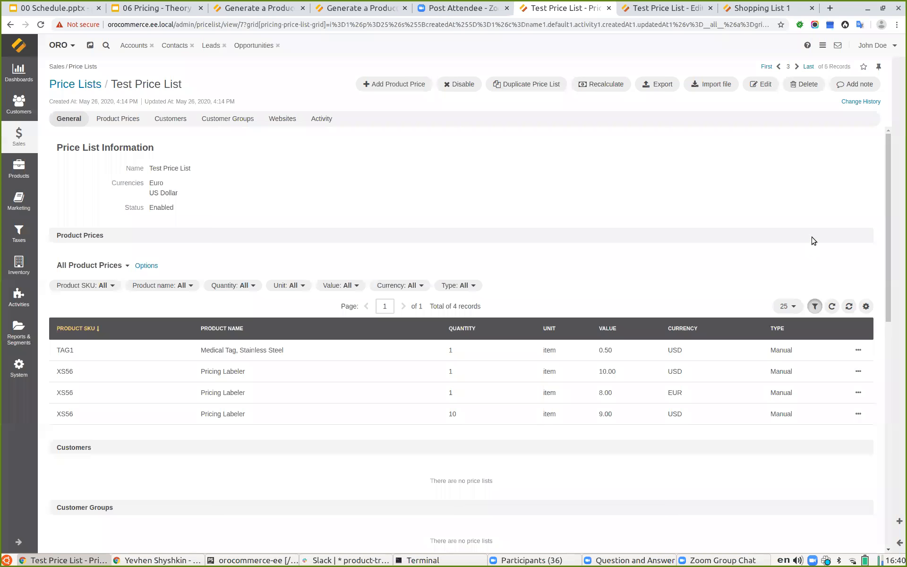
Edit Test Price List and enter pricelist[1].prices.currency, based on Default Price List, as its product assignment rule
left_click(704, 90)
left_click(751, 90)
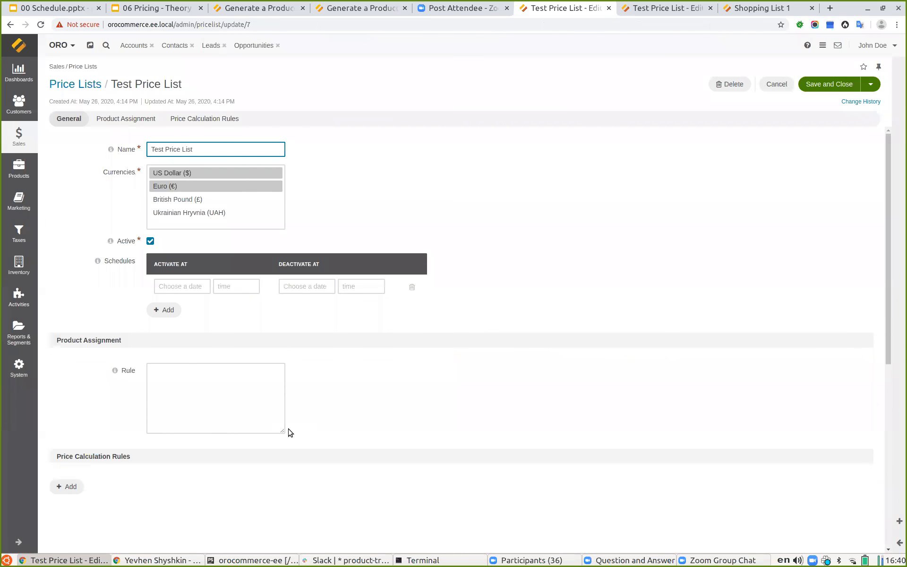
left_click(190, 390)
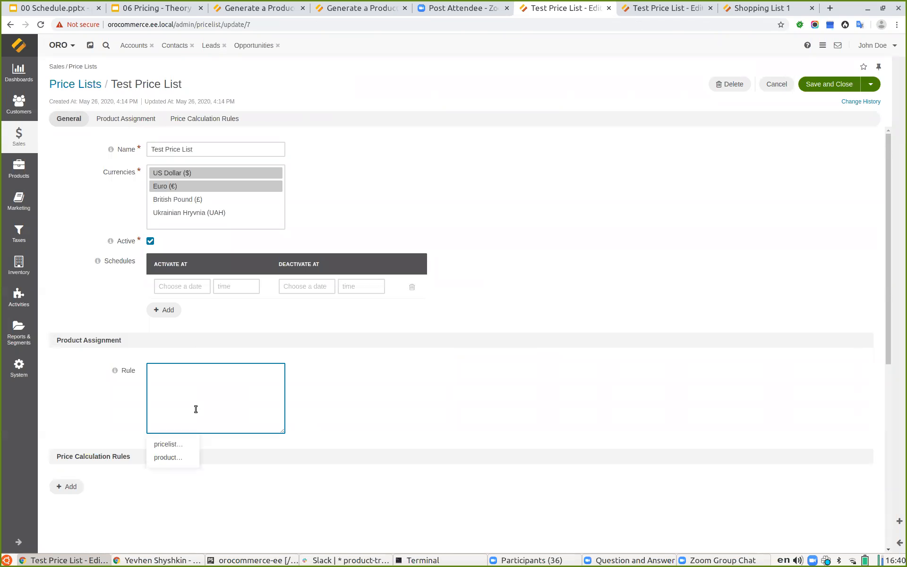
left_click(168, 444)
left_click(181, 447)
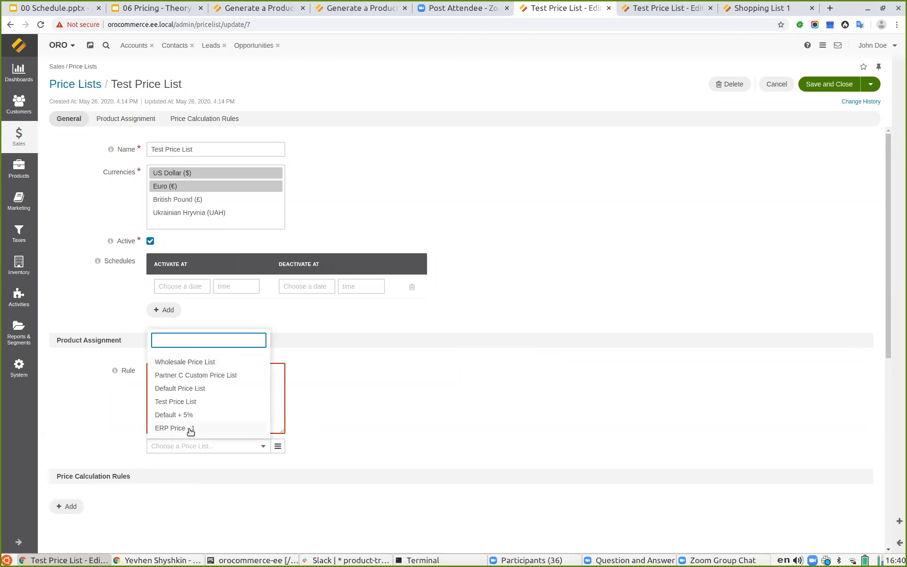
left_click(179, 389)
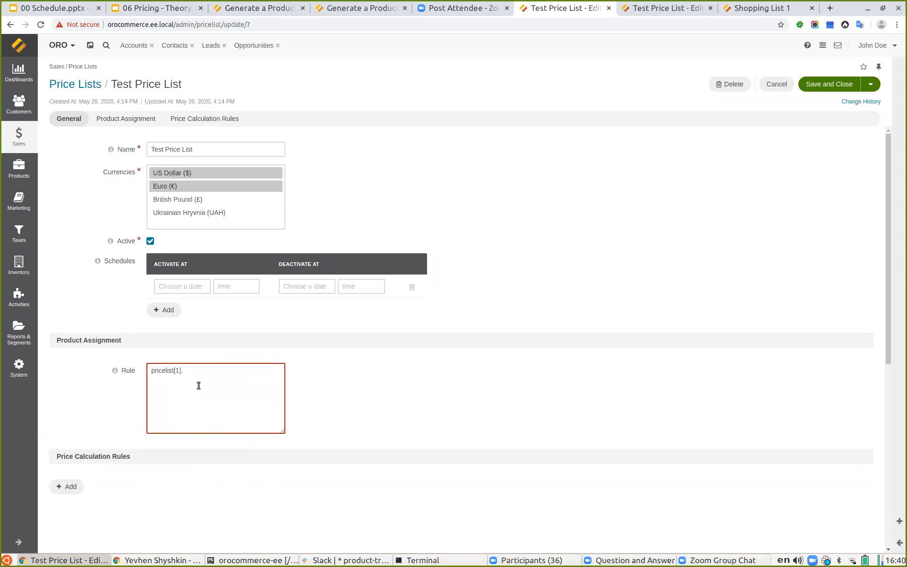
left_click(199, 384)
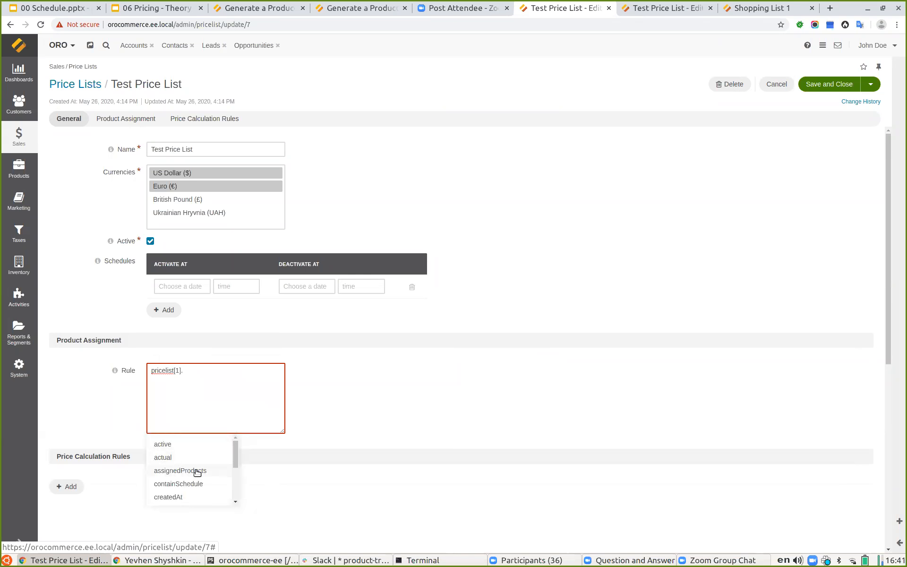
scroll(191, 468, "down", 2)
scroll(191, 466, "down", 1)
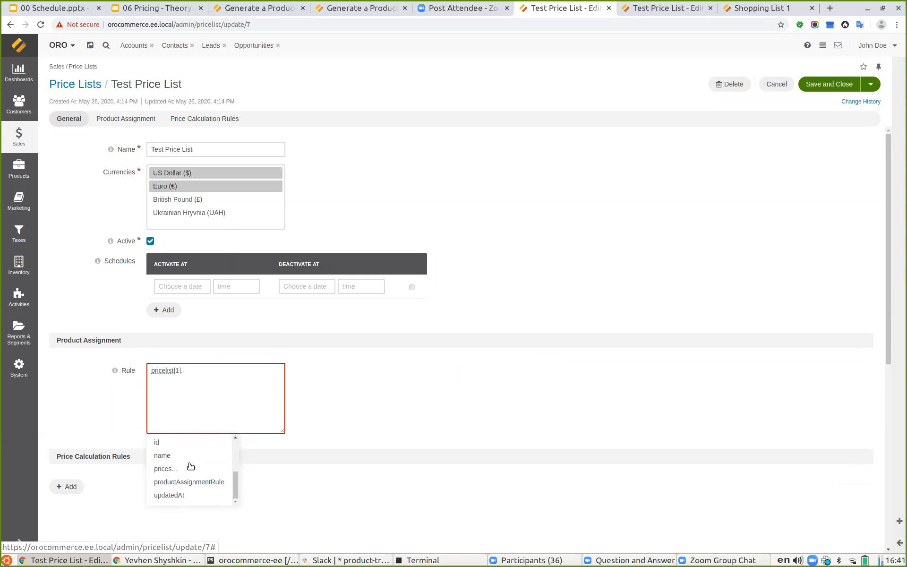
left_click(179, 469)
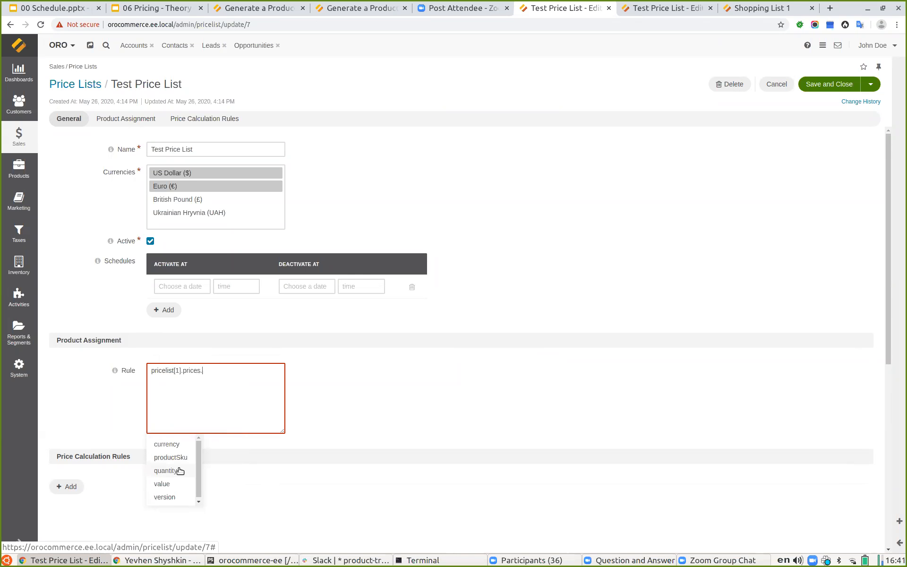
left_click(169, 445)
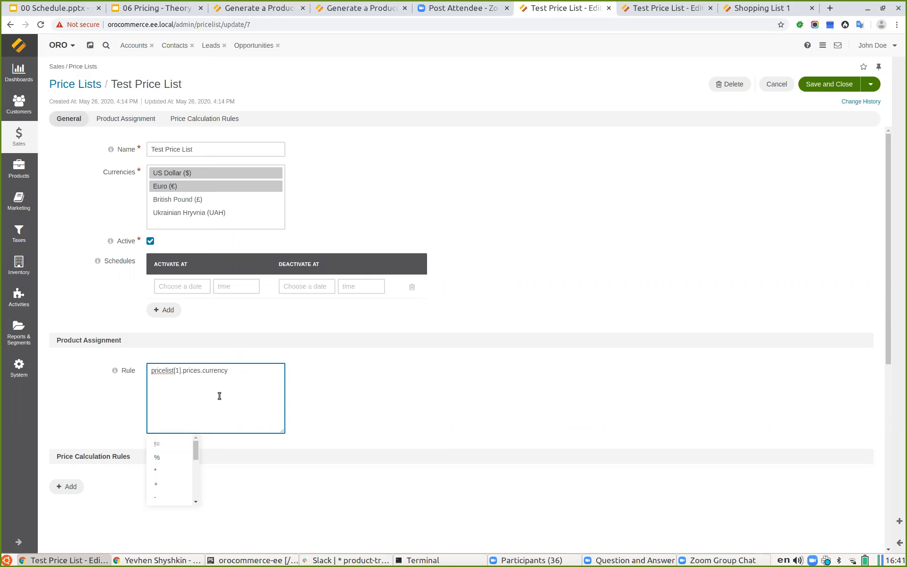
Trim the assignment rule to "pricelist[1].", browse its suggested properties, and return to the price lists without saving
key("BackSpace")
key("BackSpace")
key("BackSpace")
key("BackSpace")
key("BackSpace")
key("BackSpace")
key("BackSpace")
key("BackSpace")
key("BackSpace")
key("BackSpace")
key("BackSpace")
key("BackSpace")
key("BackSpace")
key("BackSpace")
key("BackSpace")
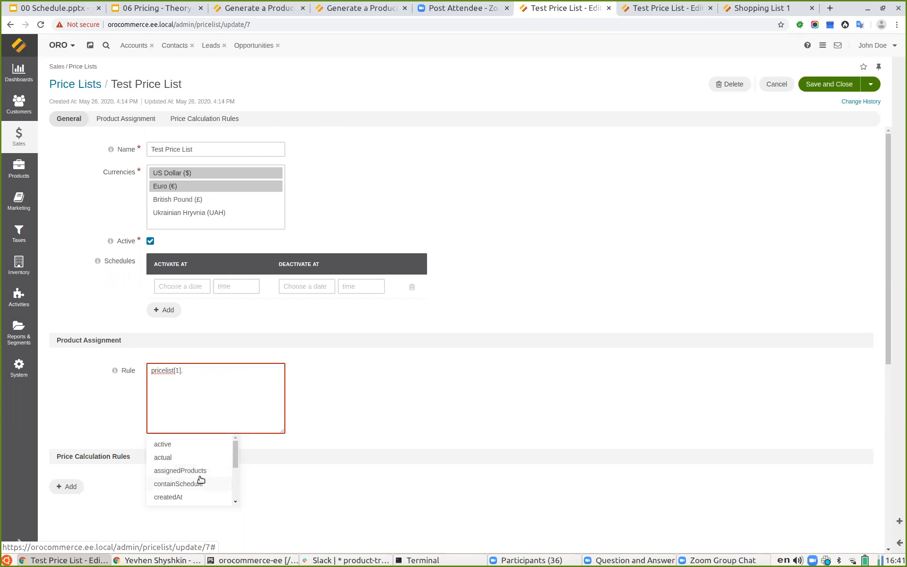
scroll(189, 469, "down", 2)
scroll(188, 465, "down", 1)
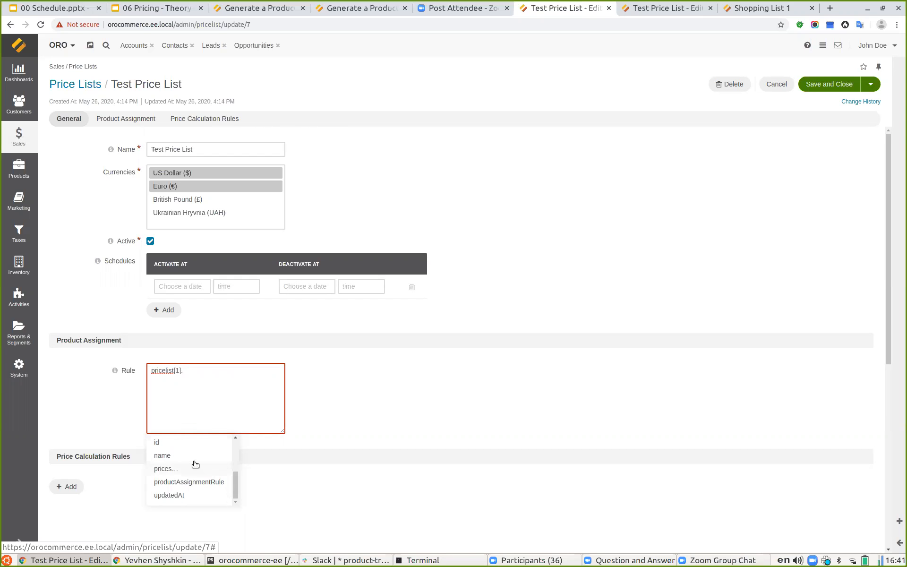
left_click(584, 284)
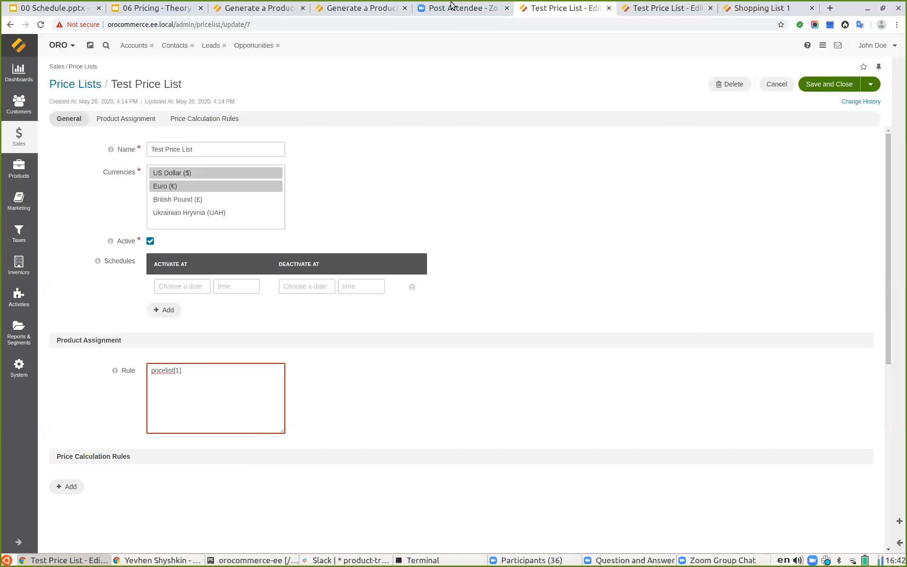
left_click(52, 85)
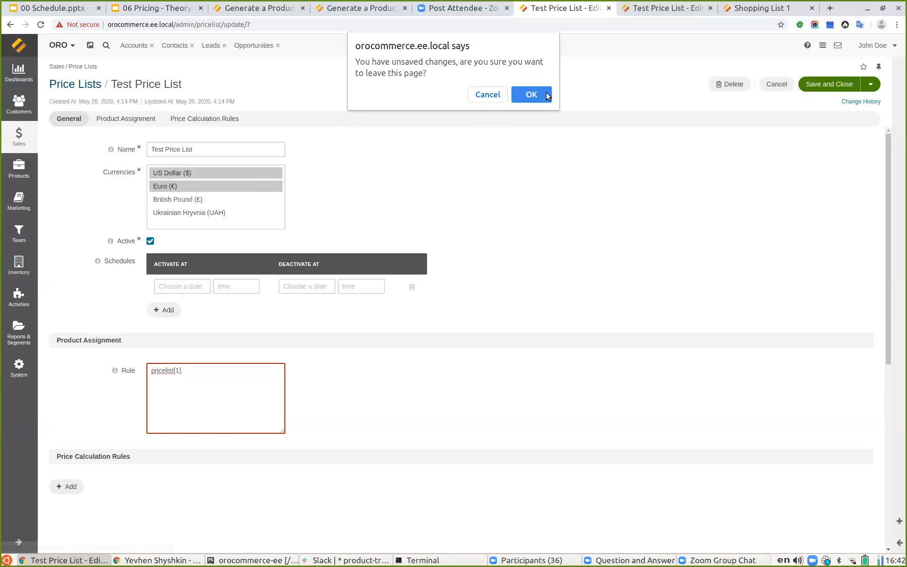
left_click(530, 94)
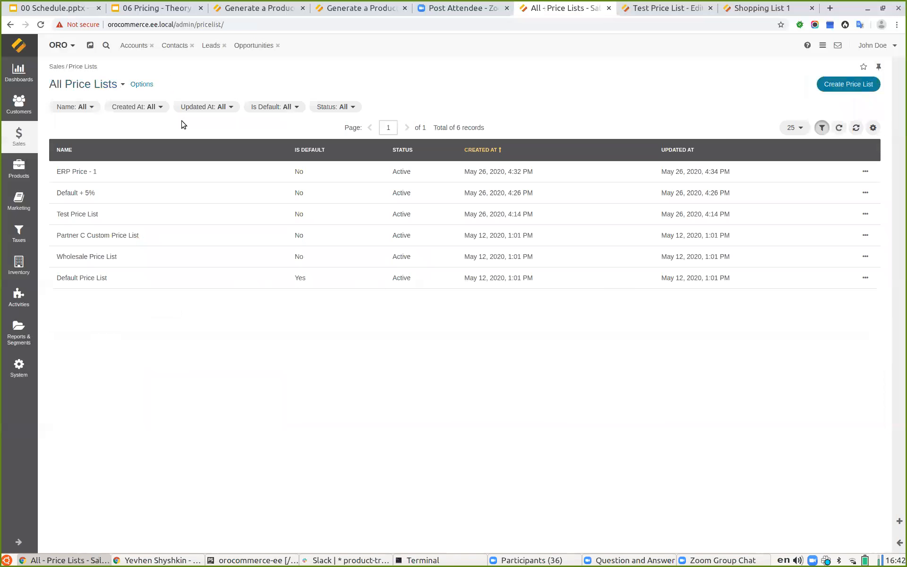
Open ERP Price - 1 for editing and examine its assignment rule and the USD Calculate As expression product.erp_price.value - 1
left_click(125, 173)
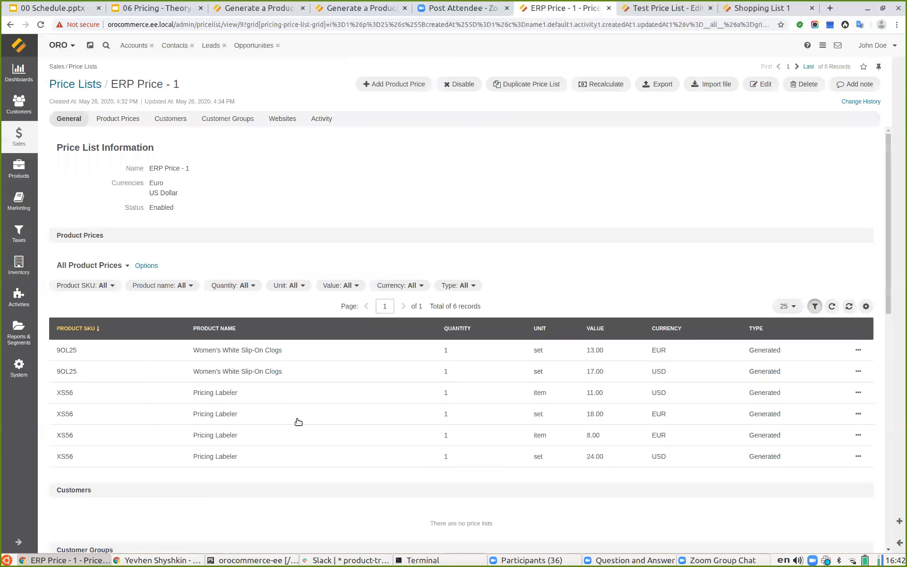
left_click(762, 85)
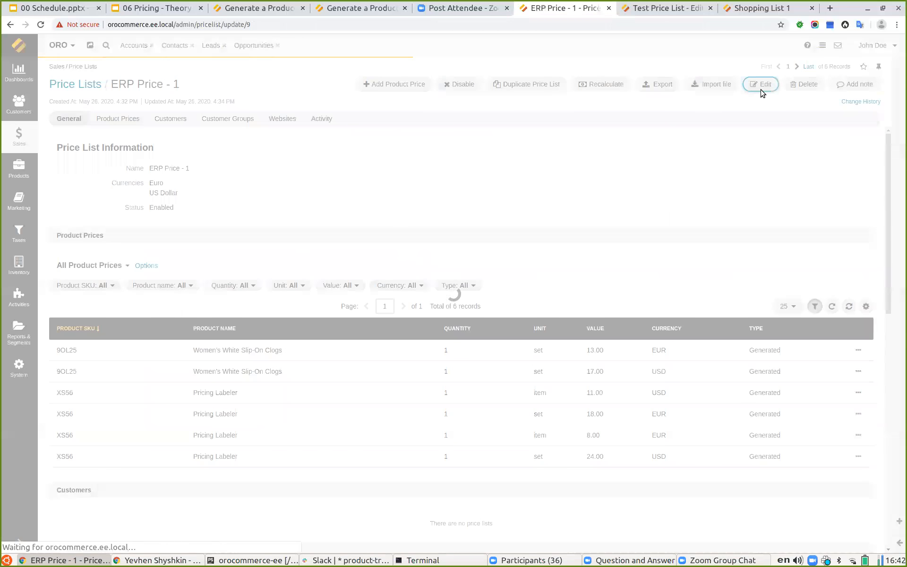
scroll(263, 354, "down", 5)
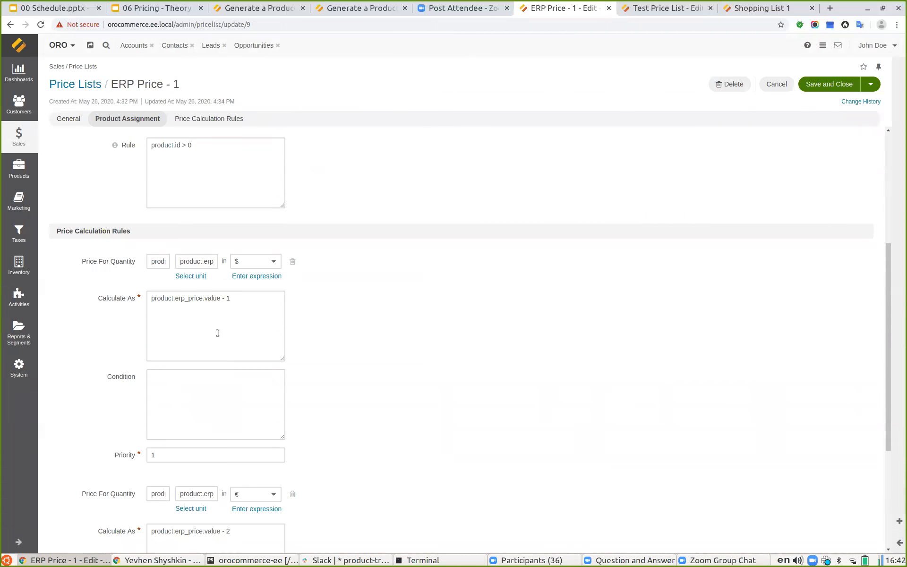
double_click(188, 303)
left_click(231, 308)
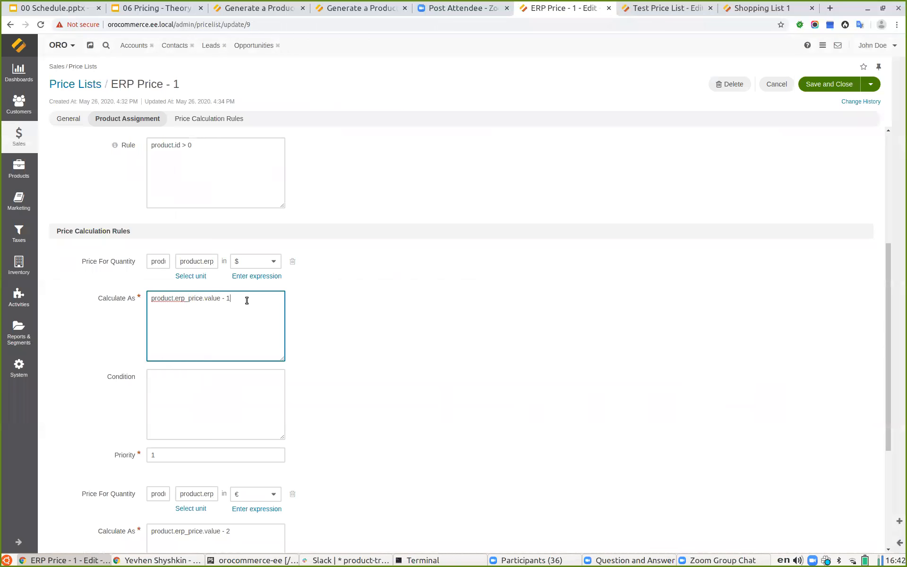
left_click_drag(245, 297, 136, 290)
left_click(217, 321)
scroll(206, 132, "up", 3)
scroll(234, 189, "up", 3)
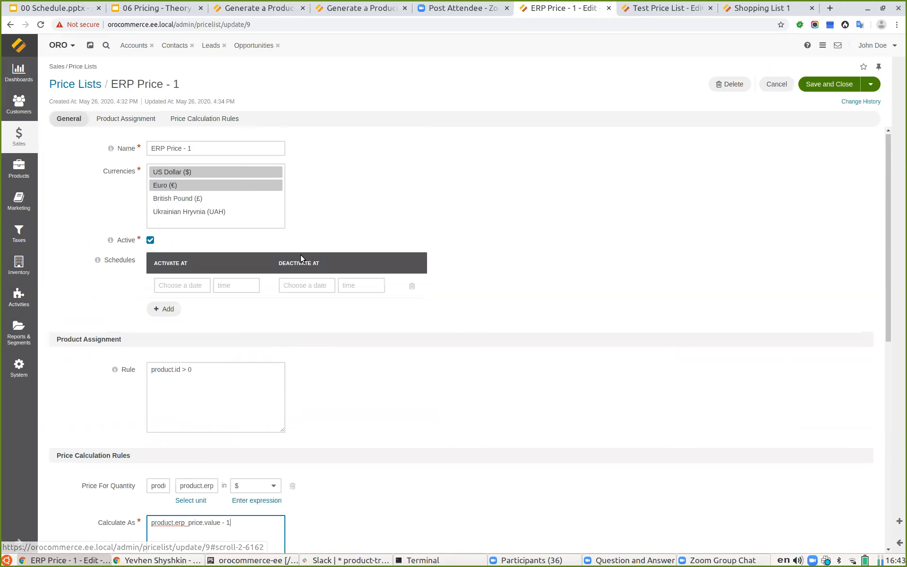
Examine the assignment rule and the USD and EUR calculation rules of ERP Price - 1, and return to the price lists without saving
scroll(178, 281, "down", 3)
scroll(172, 280, "down", 3)
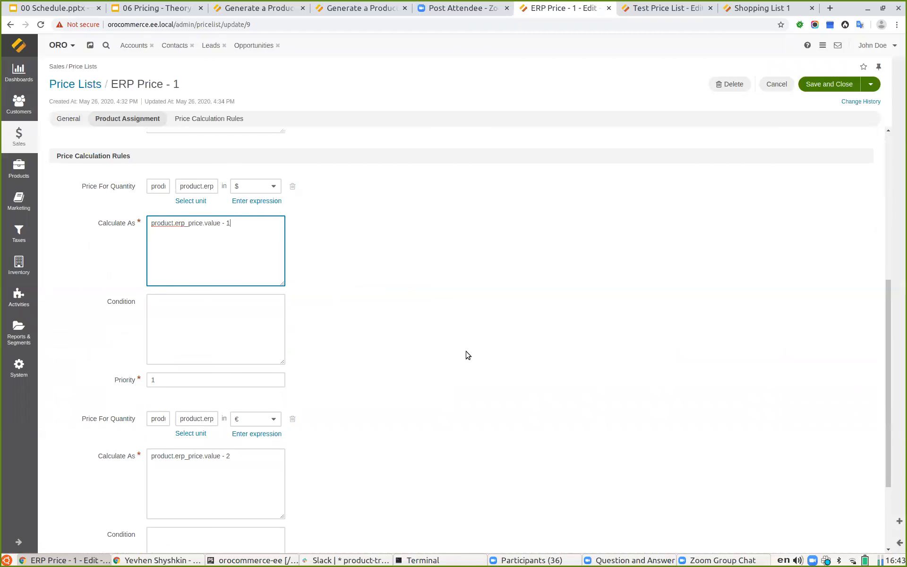
scroll(467, 354, "up", 3)
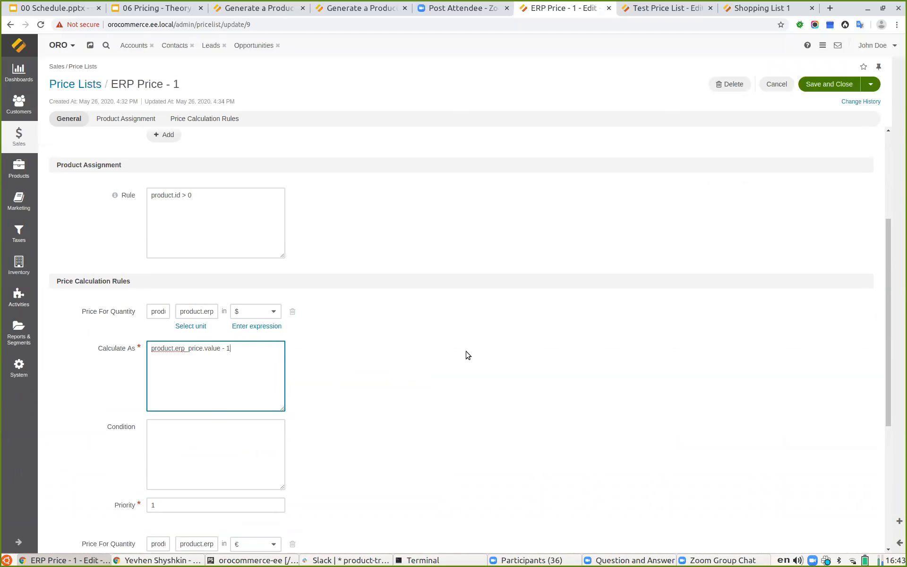
scroll(442, 361, "up", 2)
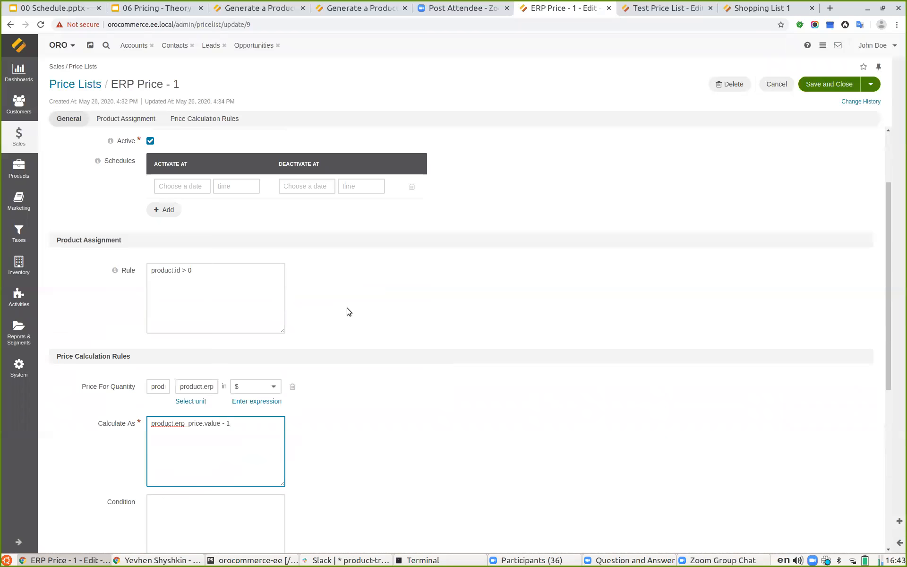
scroll(349, 312, "up", 2)
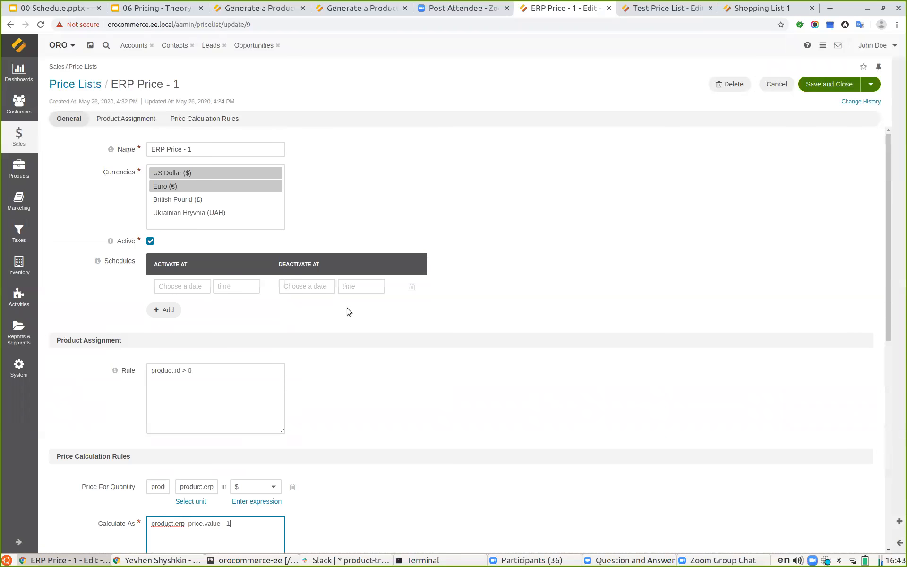
left_click(85, 85)
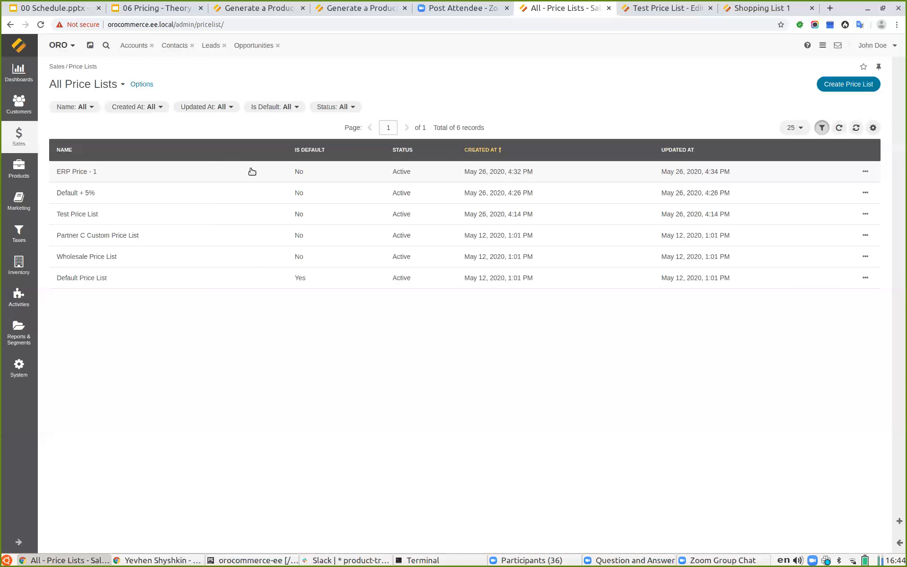
Reopen ERP Price - 1 for editing and go through its product assignment and price calculation rules
left_click(121, 176)
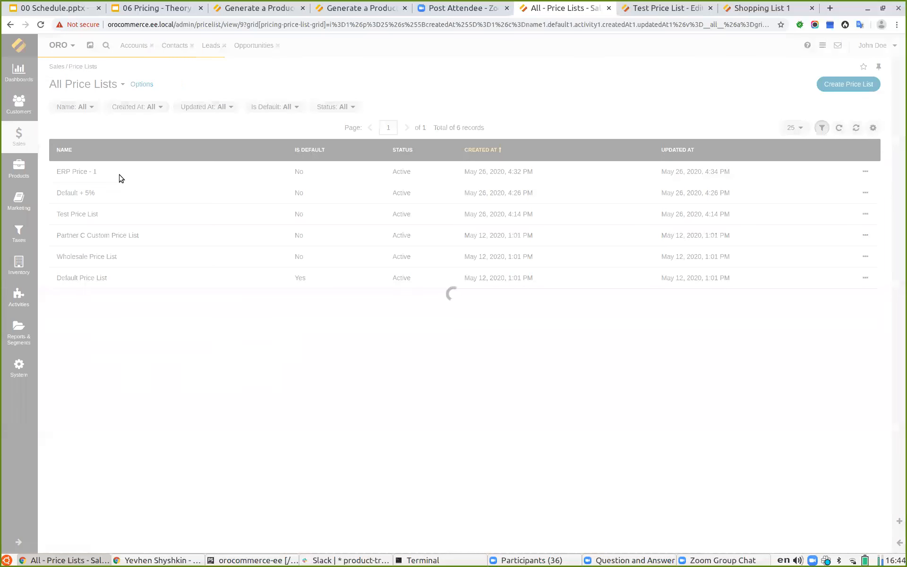
left_click(757, 85)
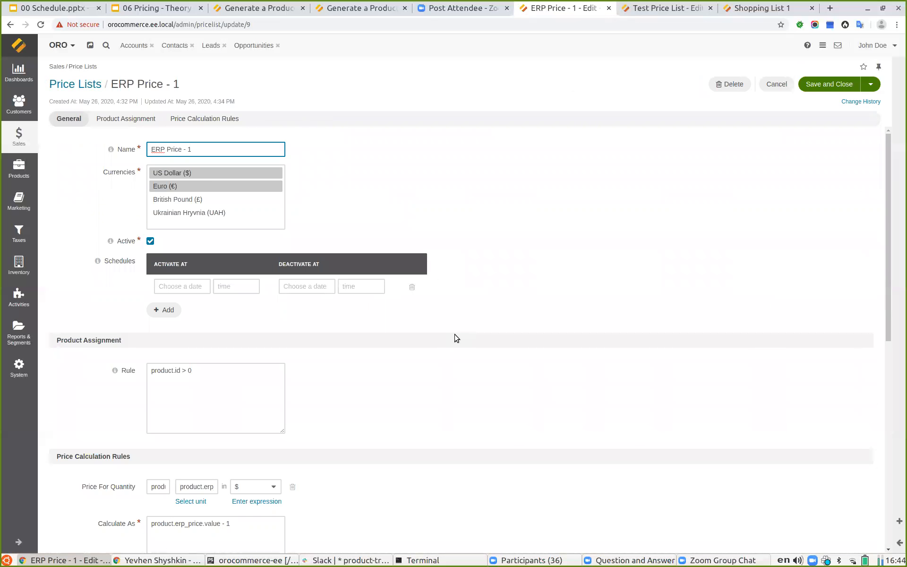
scroll(455, 387, "down", 5)
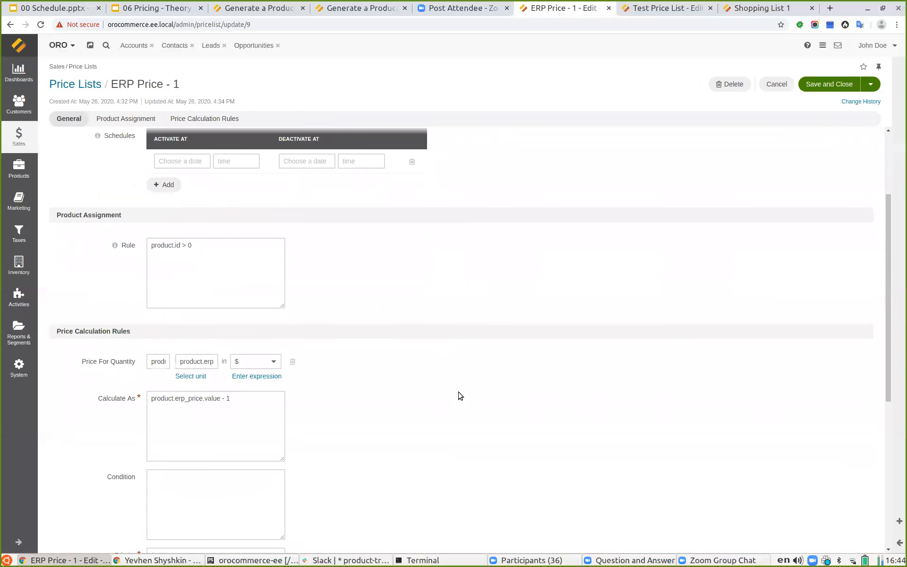
scroll(460, 396, "down", 5)
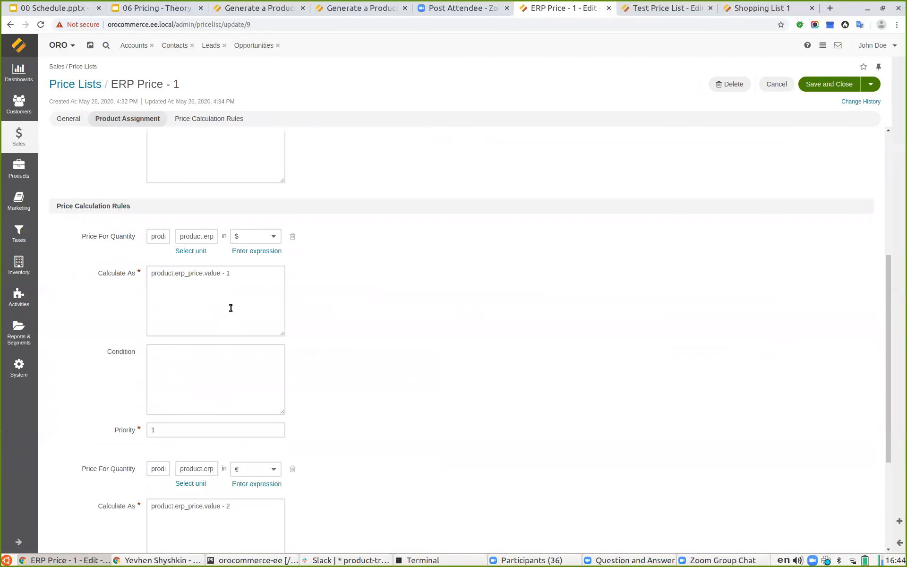
scroll(230, 308, "up", 4)
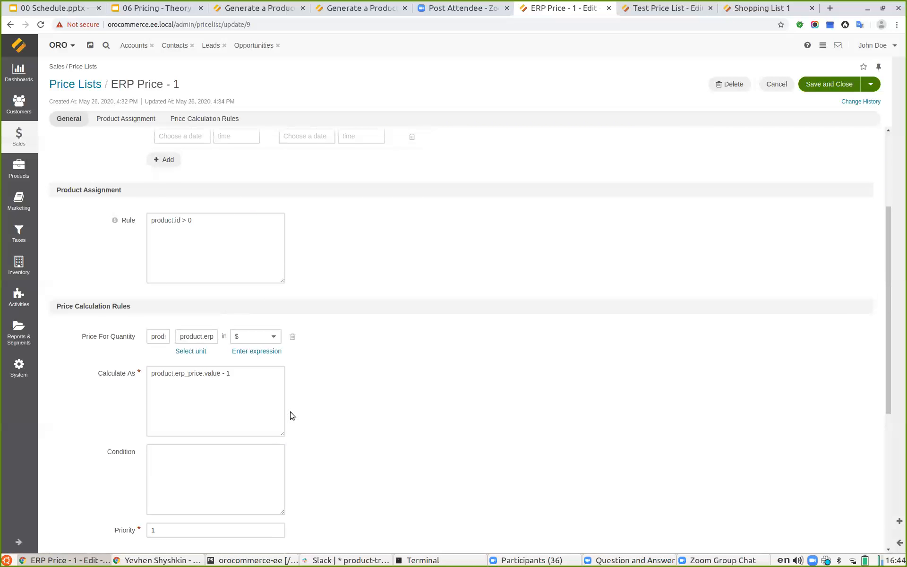
left_click(229, 374)
scroll(249, 475, "down", 1)
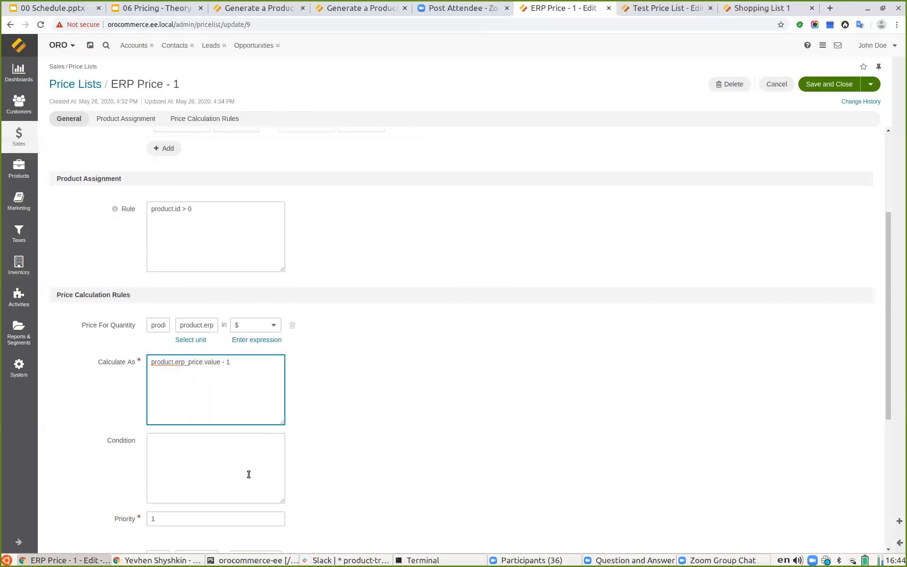
Clear the Calculate As expression of the euro price calculation rule
scroll(248, 474, "down", 6)
left_click(261, 437)
key("BackSpace")
key("BackSpace")
key("BackSpace")
key("BackSpace")
key("BackSpace")
key("BackSpace")
key("BackSpace")
key("BackSpace")
key("BackSpace")
key("BackSpace")
key("BackSpace")
key("BackSpace")
key("BackSpace")
key("BackSpace")
key("BackSpace")
key("BackSpace")
key("BackSpace")
key("BackSpace")
key("BackSpace")
scroll(215, 463, "down", 2)
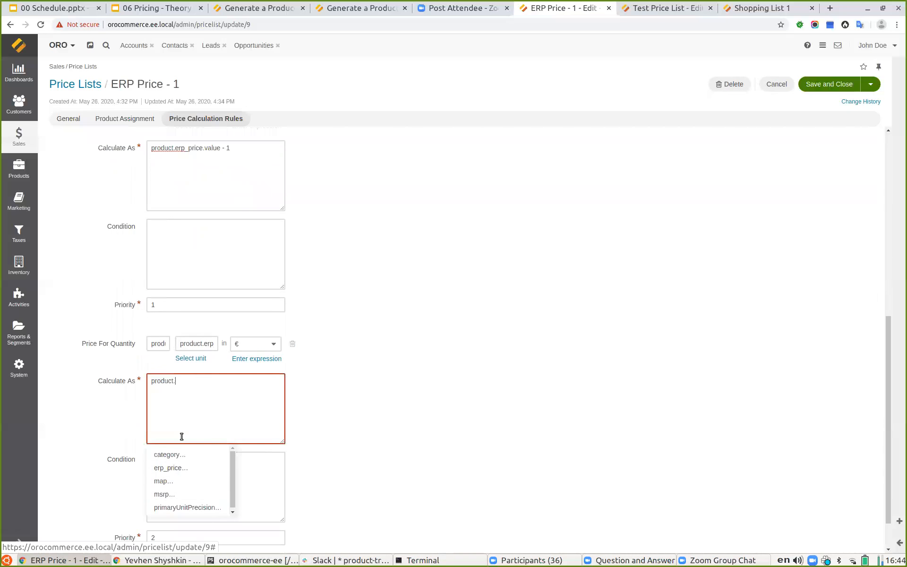
key("BackSpace")
key("BackSpace")
key("BackSpace")
key("BackSpace")
key("BackSpace")
key("BackSpace")
key("BackSpace")
key("BackSpace")
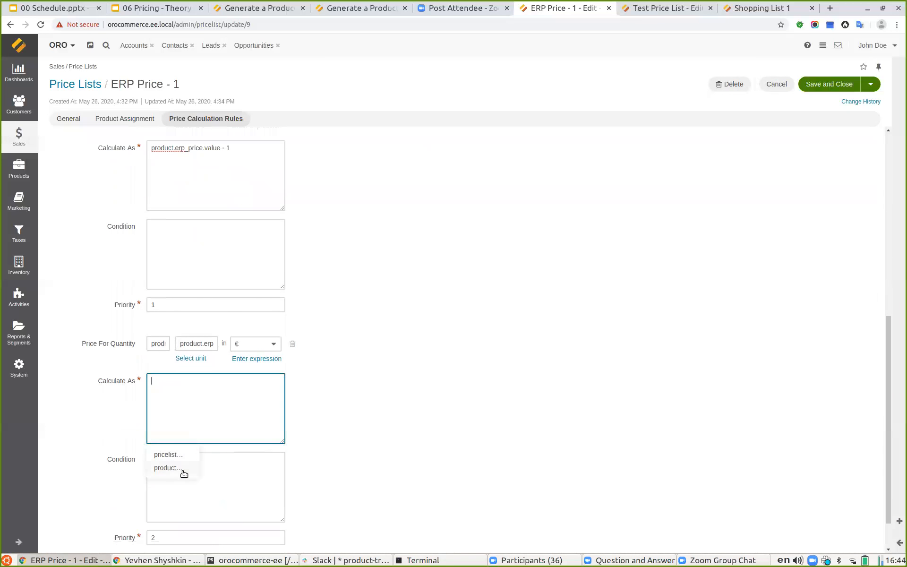
Set the euro rule's Calculate As expression to pricelist[1].prices.value - 2, based on Default Price List
left_click(169, 454)
left_click(215, 457)
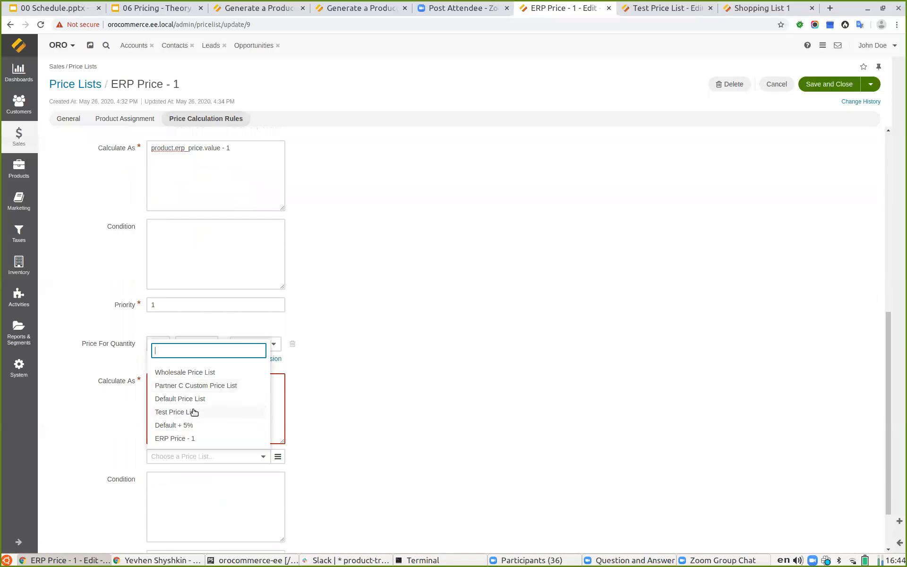
left_click(188, 399)
left_click(175, 456)
left_click(182, 468)
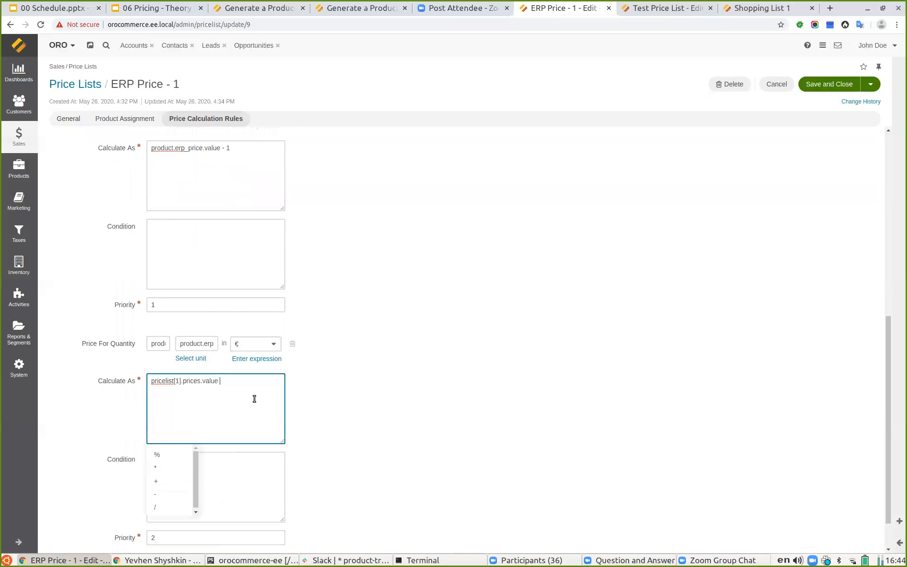
type("- 2")
left_click(476, 388)
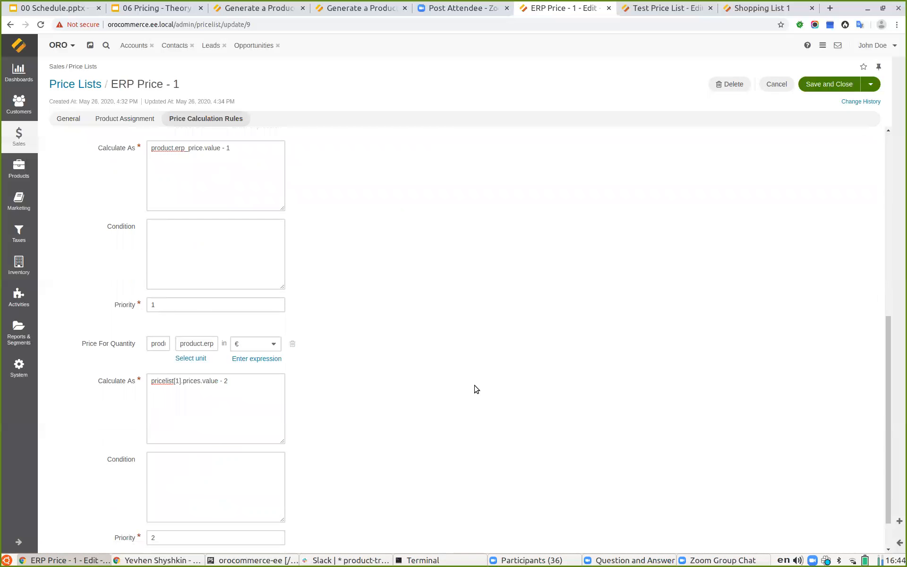
Review the assignment and calculation rules of ERP Price - 1 and try to save the price list
scroll(336, 393, "up", 4)
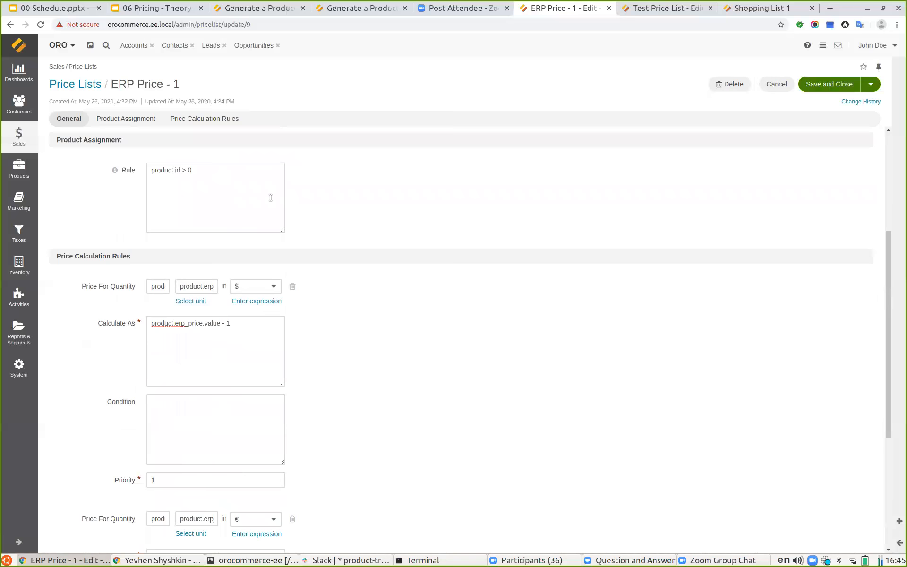
scroll(261, 251, "up", 1)
scroll(308, 287, "down", 4)
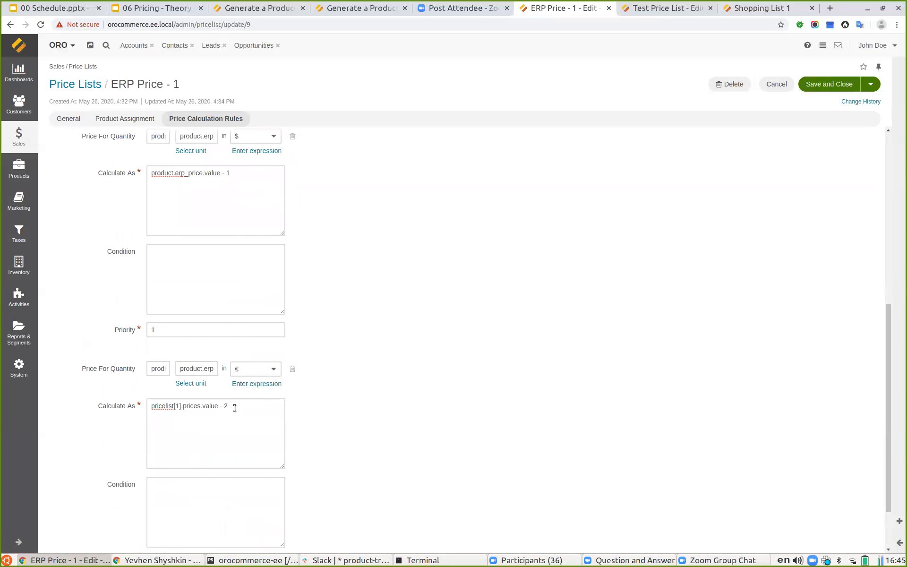
scroll(263, 323, "up", 3)
scroll(589, 285, "down", 4)
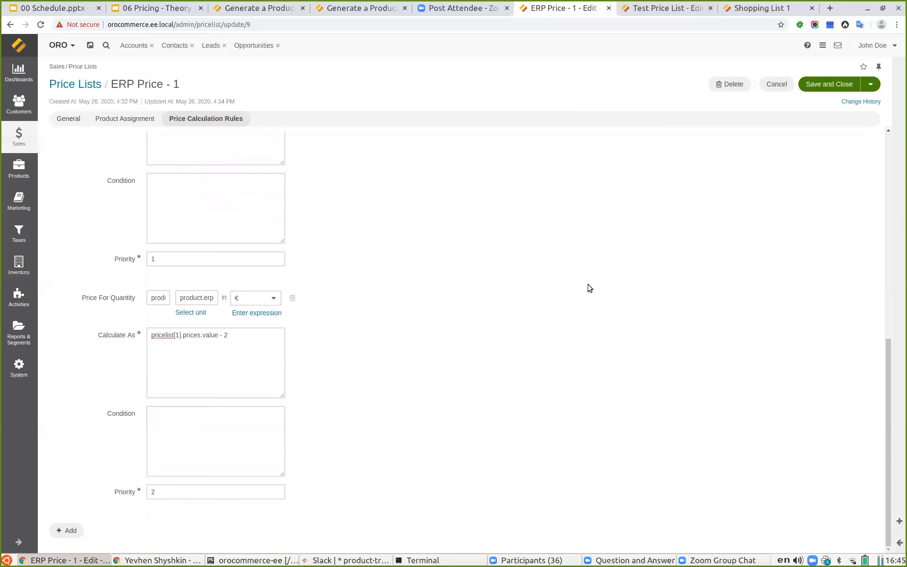
left_click(857, 79)
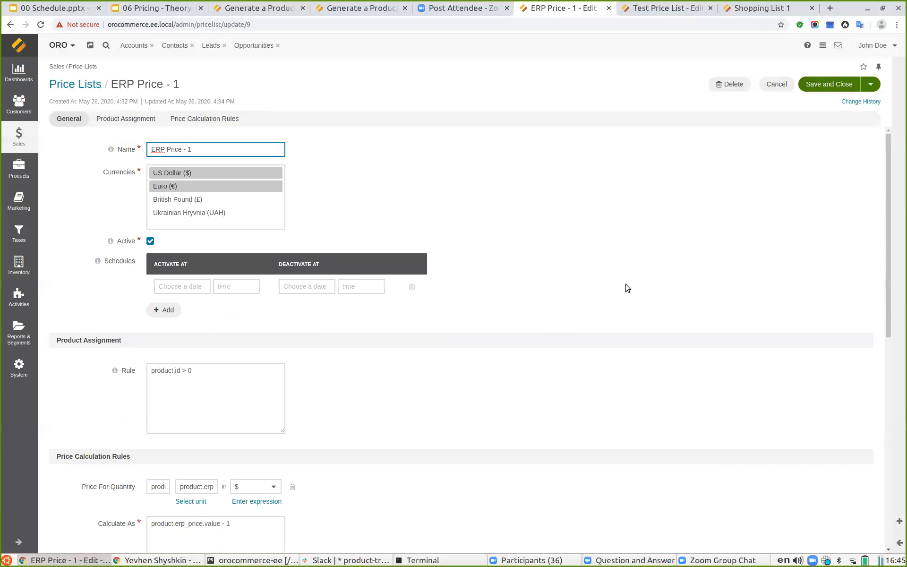
Set the euro rule's product unit expression to pricelist[1].prices.unit, reusing the price list reference from its Calculate As expression
scroll(627, 288, "down", 6)
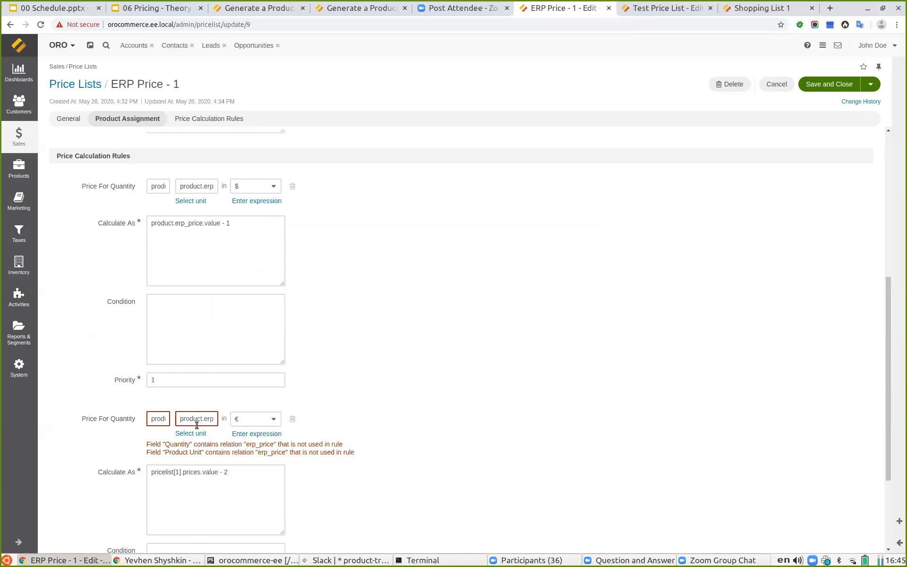
left_click_drag(201, 471, 68, 453)
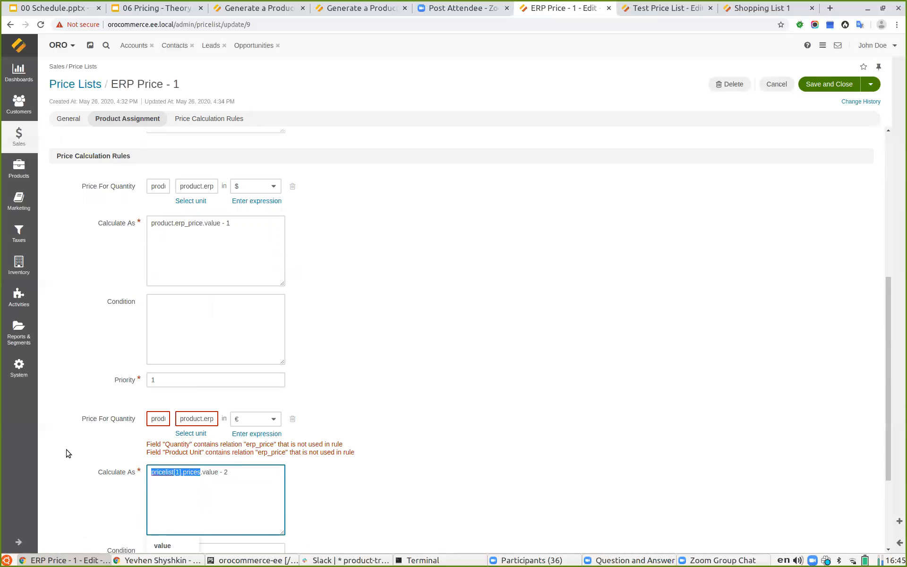
key("ctrl+c")
left_click(196, 420)
key("ctrl+a")
key("ctrl+v")
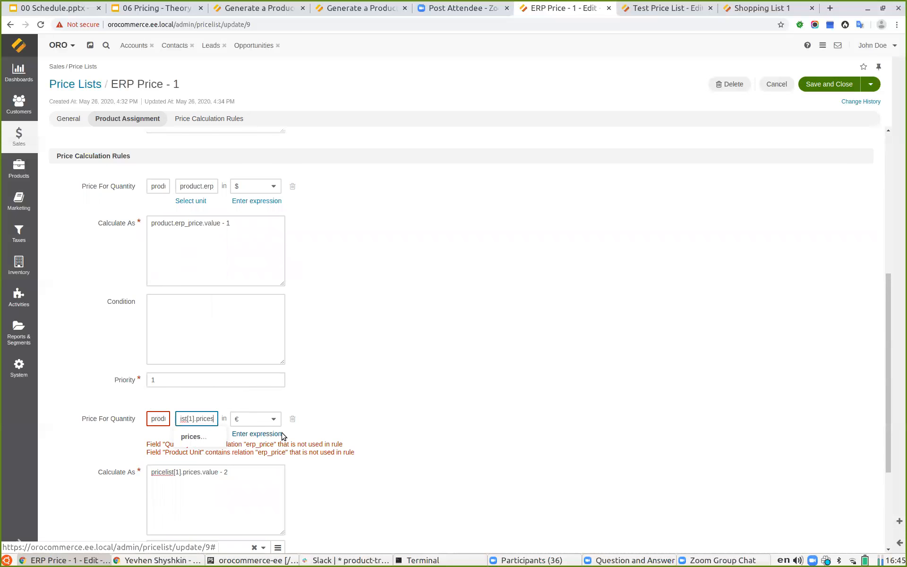
type(".")
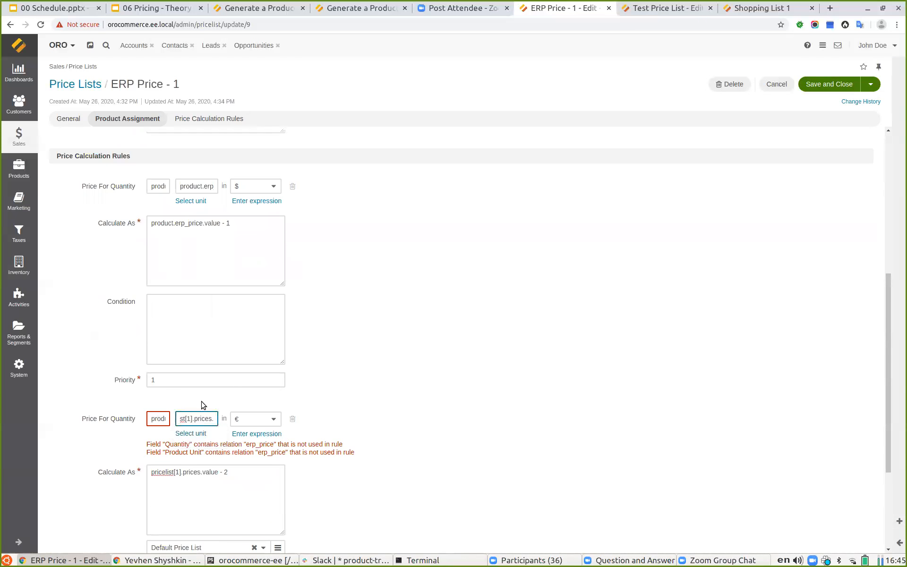
left_click(214, 419)
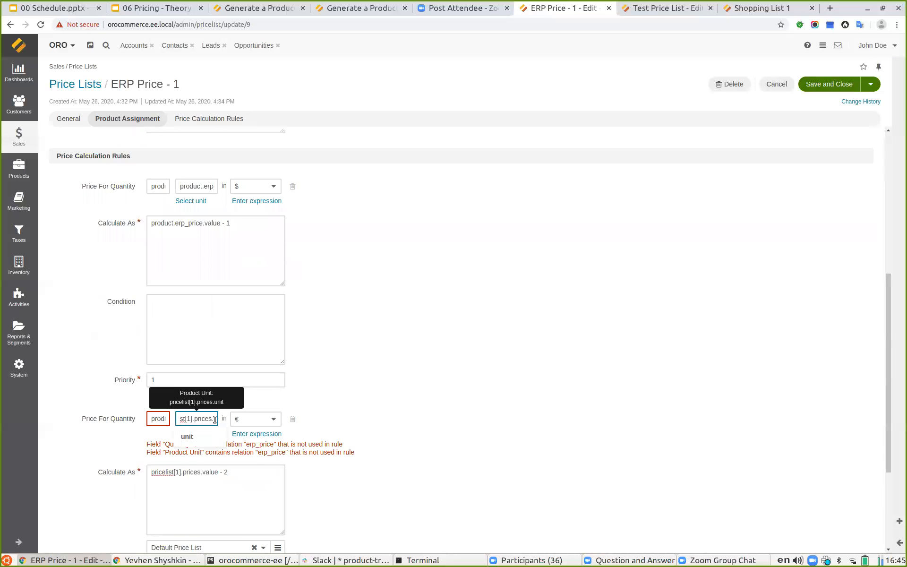
left_click(196, 432)
Set the euro rule's quantity expression to pricelist[1].prices.quantity and save the price list
left_click(159, 419)
key("ctrl+a")
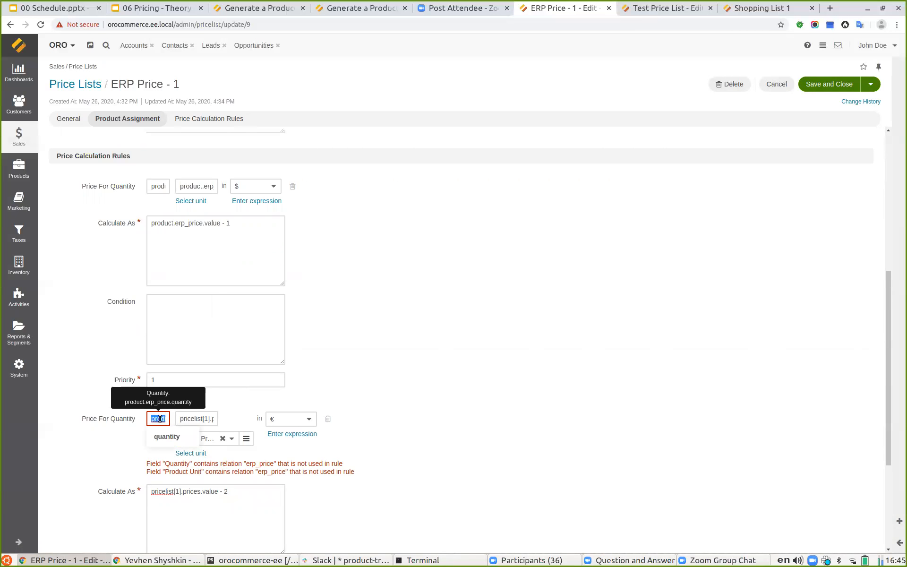
key("ctrl+v")
key("BackSpace")
key("BackSpace")
key("BackSpace")
key("BackSpace")
key("BackSpace")
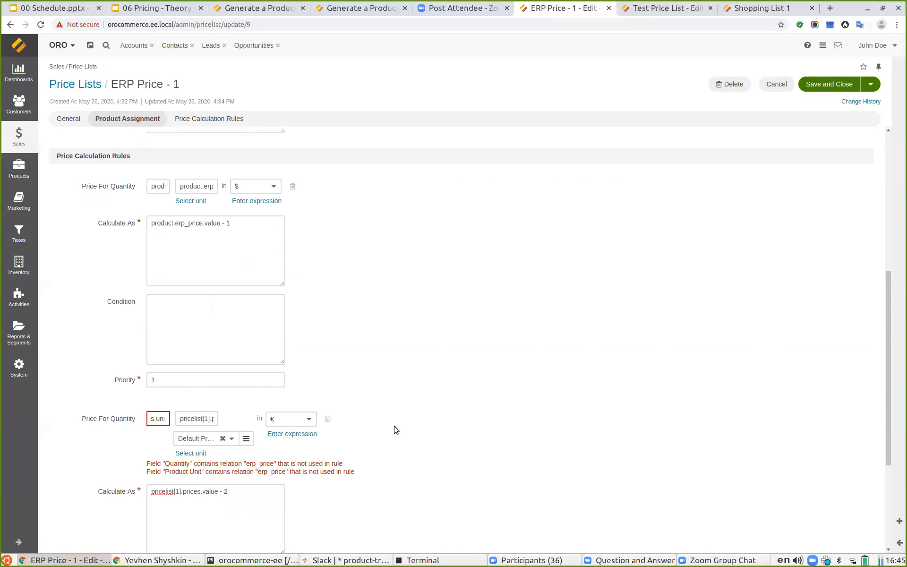
type("q")
left_click(178, 437)
left_click(559, 419)
left_click(820, 89)
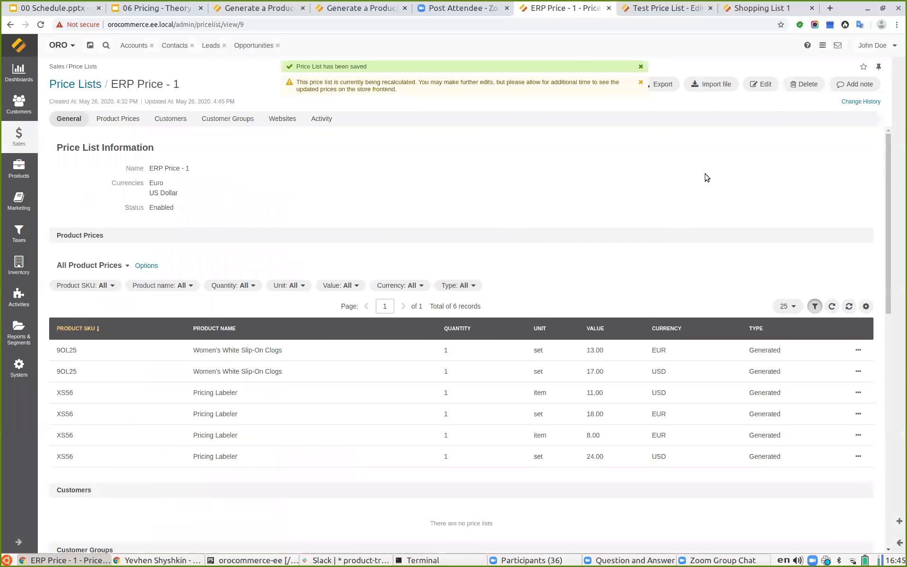
Dismiss the save and recalculation notifications and reload the ERP Price - 1 page
left_click(641, 66)
left_click(640, 68)
left_click(40, 25)
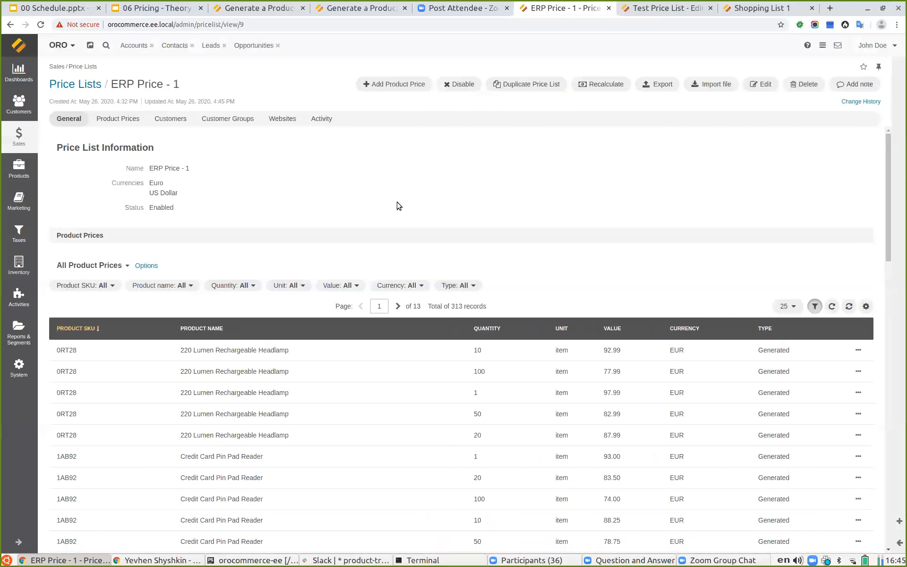
Examine the generated euro prices of ERP Price - 1, including their quantities, units and values
scroll(477, 262, "down", 3)
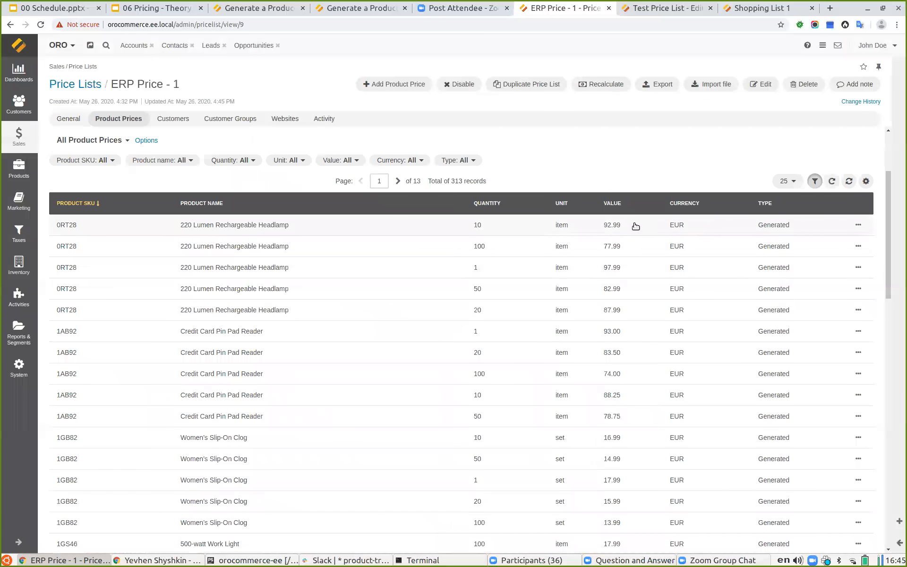
scroll(640, 238, "down", 3)
scroll(642, 241, "up", 3)
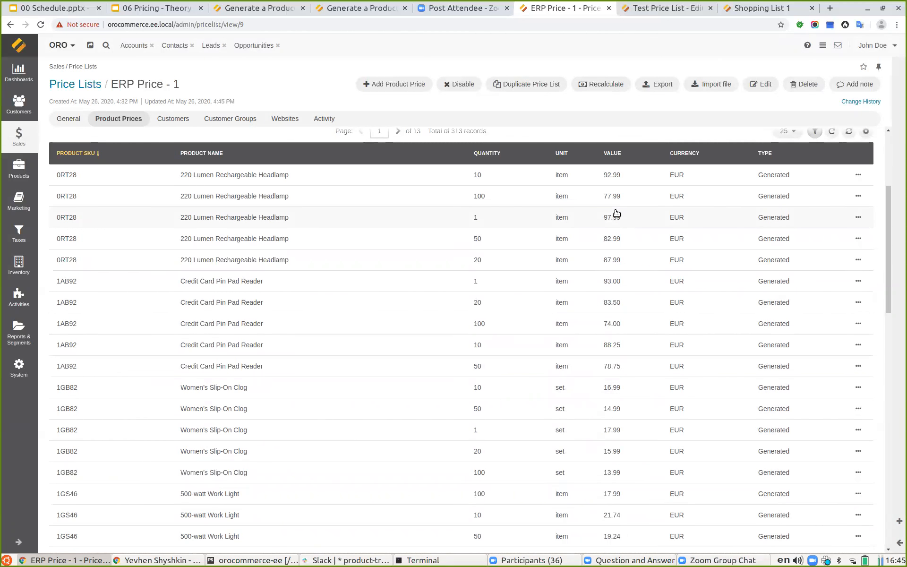
scroll(655, 334, "down", 5)
scroll(655, 334, "down", 3)
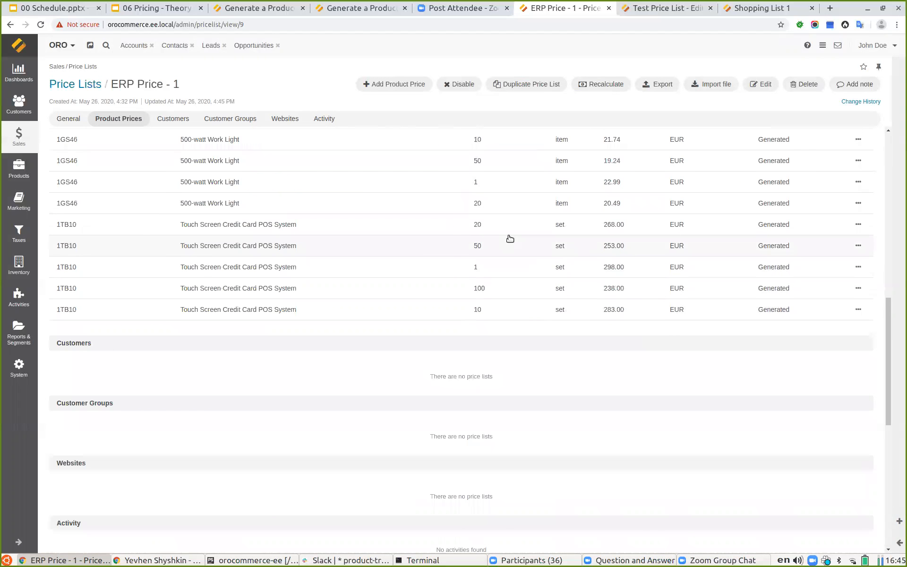
scroll(615, 249, "up", 3)
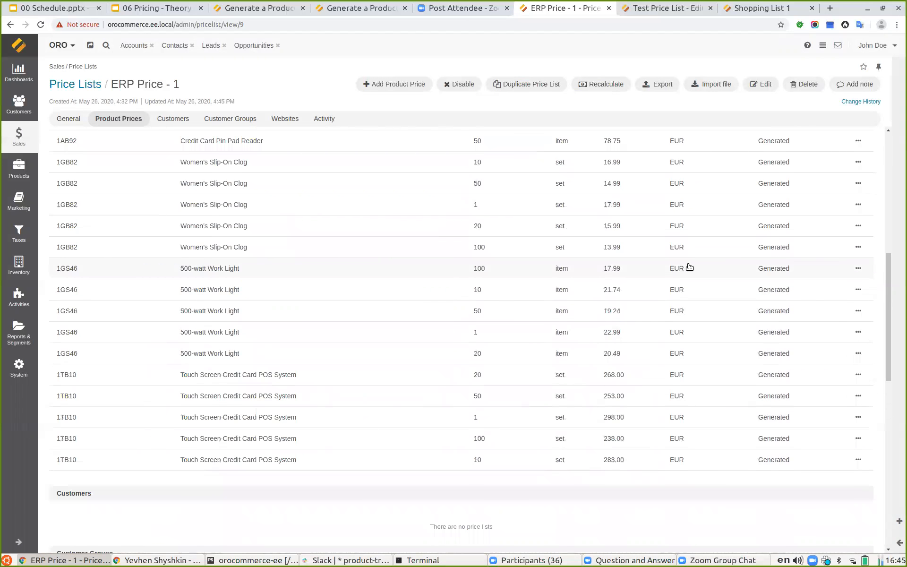
scroll(678, 231, "up", 5)
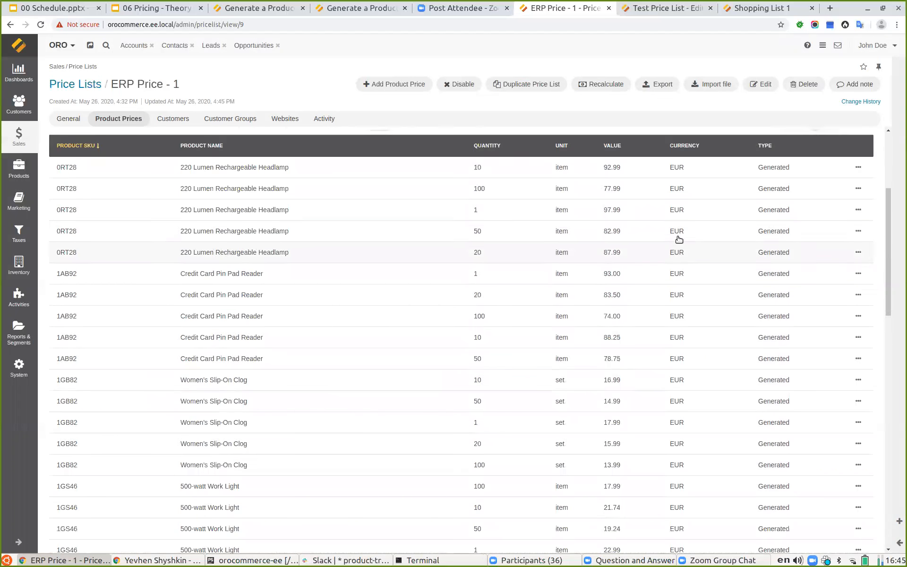
scroll(679, 239, "up", 4)
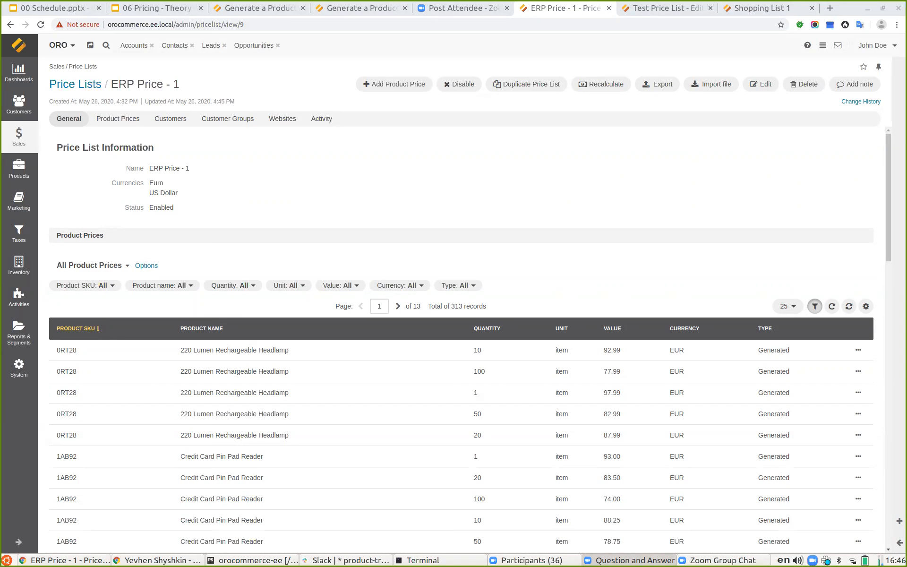
Return to the price list overview, and present the Price list fallbacks slide of the 06 Pricing - Theory deck in Google Slides
left_click(66, 84)
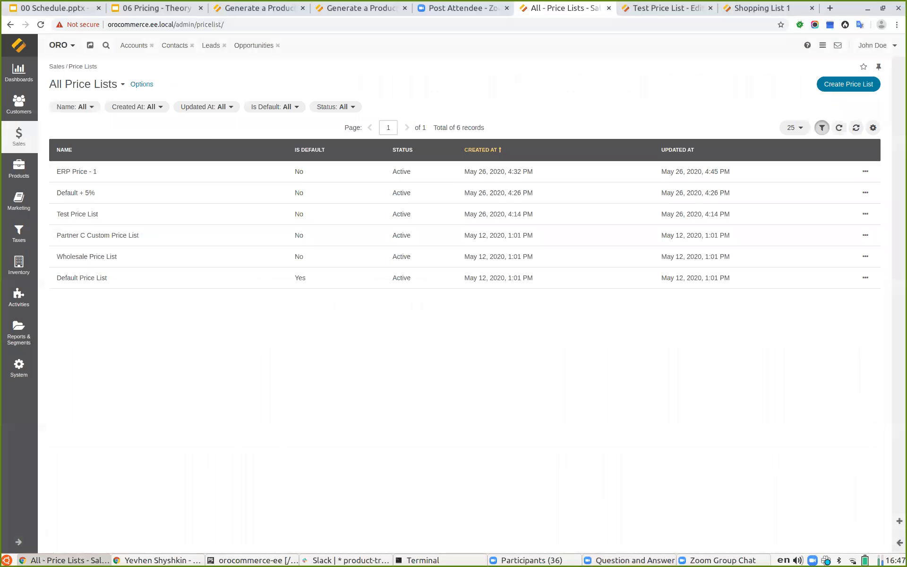
key("alt+Tab")
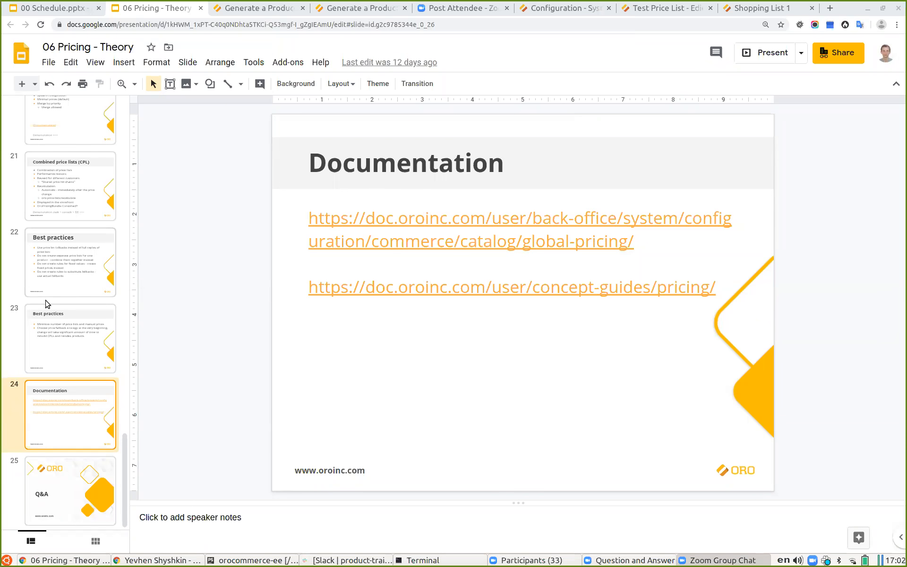
scroll(47, 301, "up", 10)
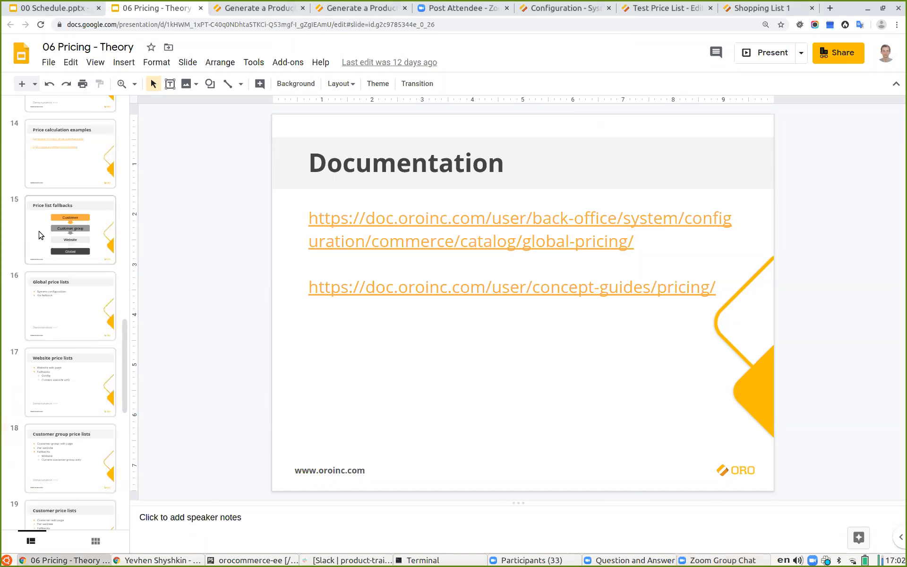
left_click(40, 235)
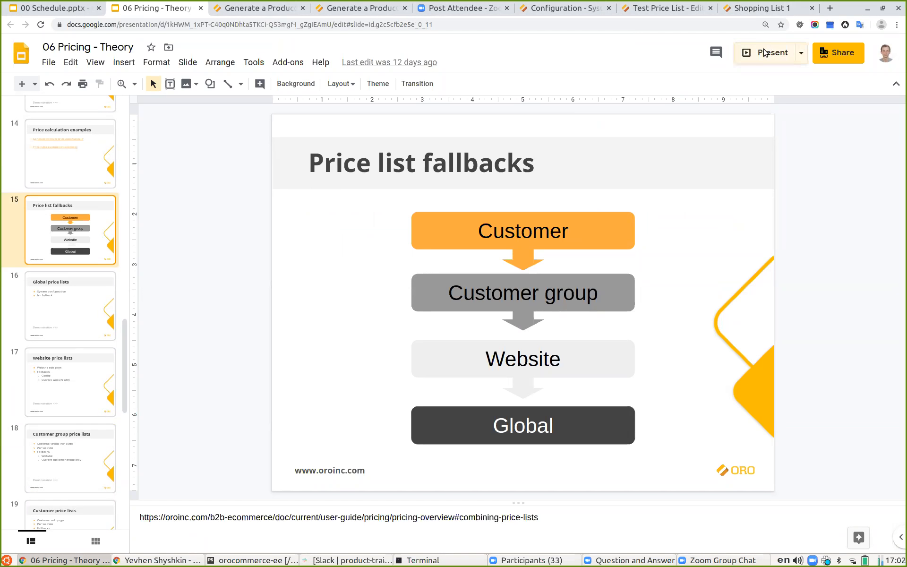
left_click(765, 53)
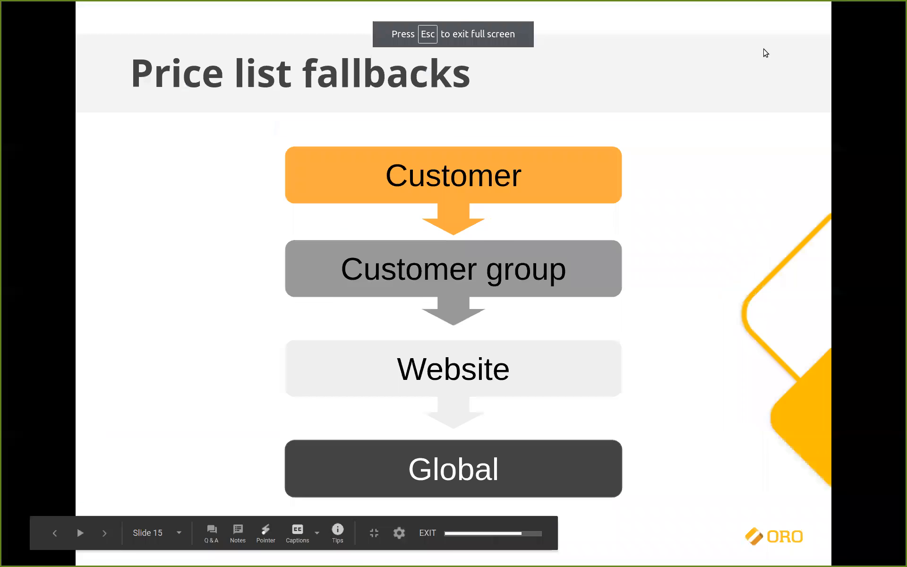
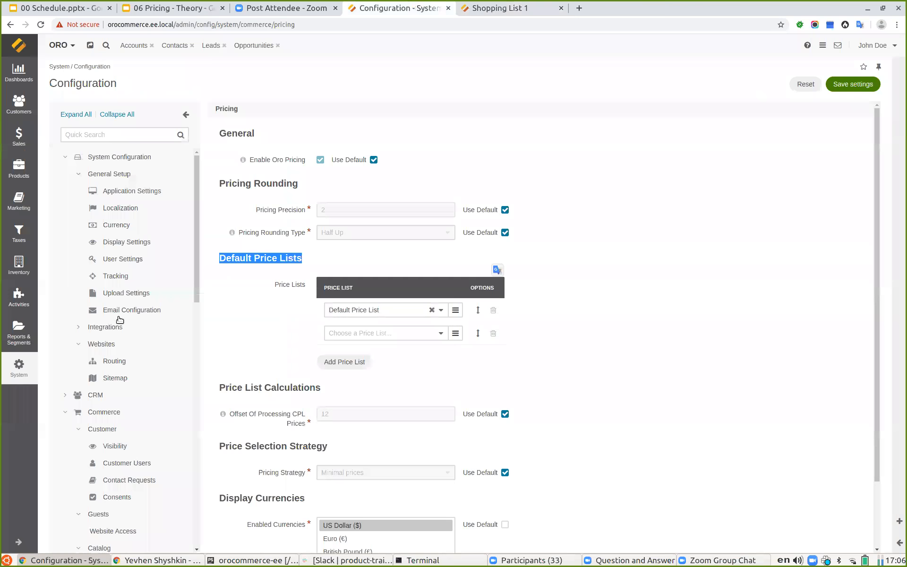
Leave the pricing configuration without saving its changes and open the Default website for editing to view its price lists and fallback
left_click(18, 373)
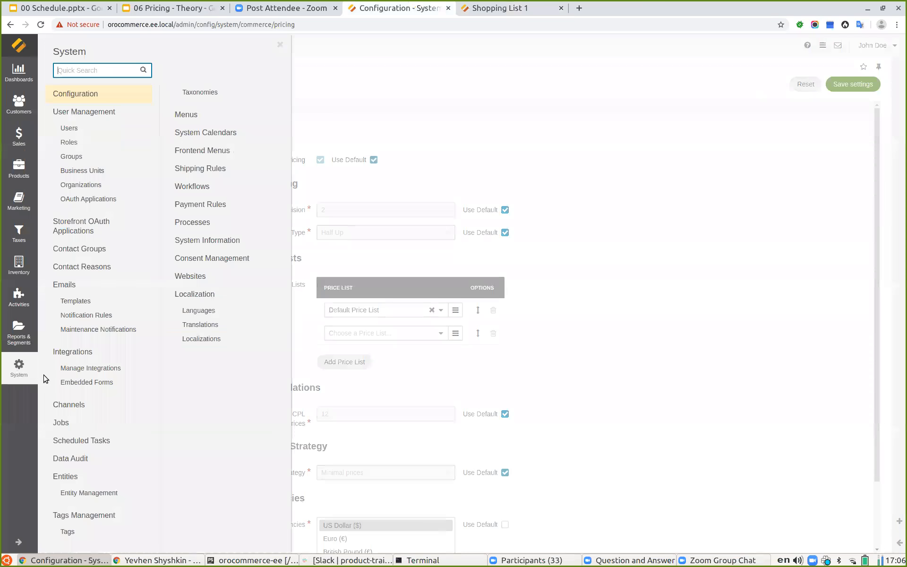
left_click(189, 276)
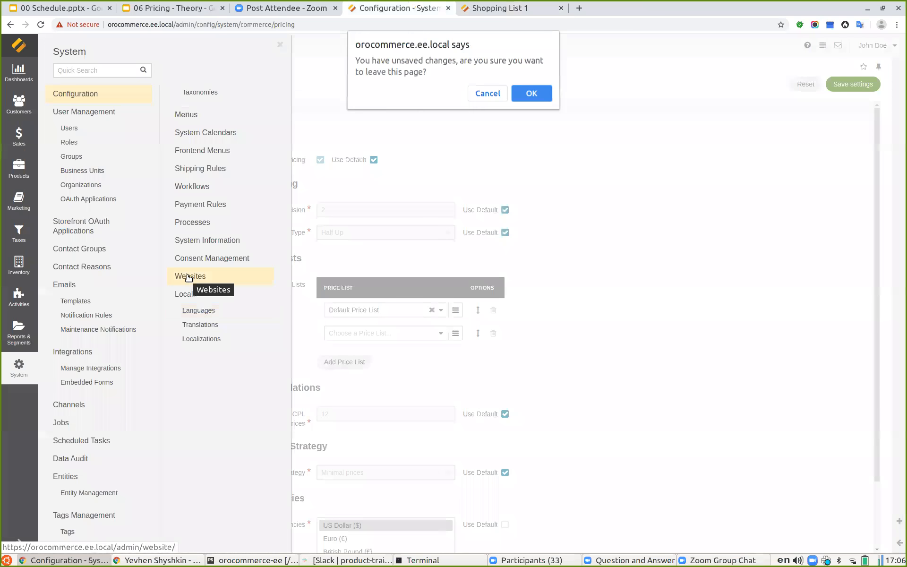
left_click(537, 95)
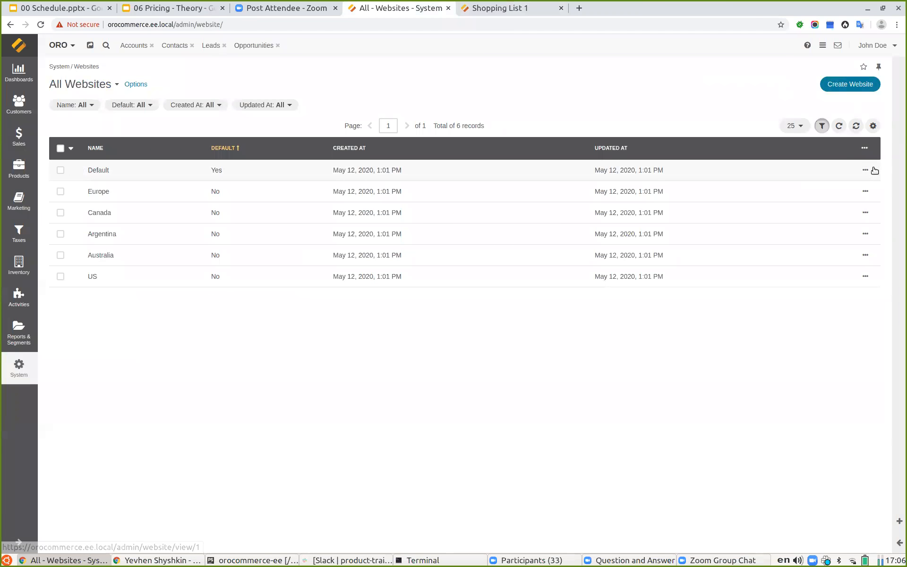
left_click(843, 171)
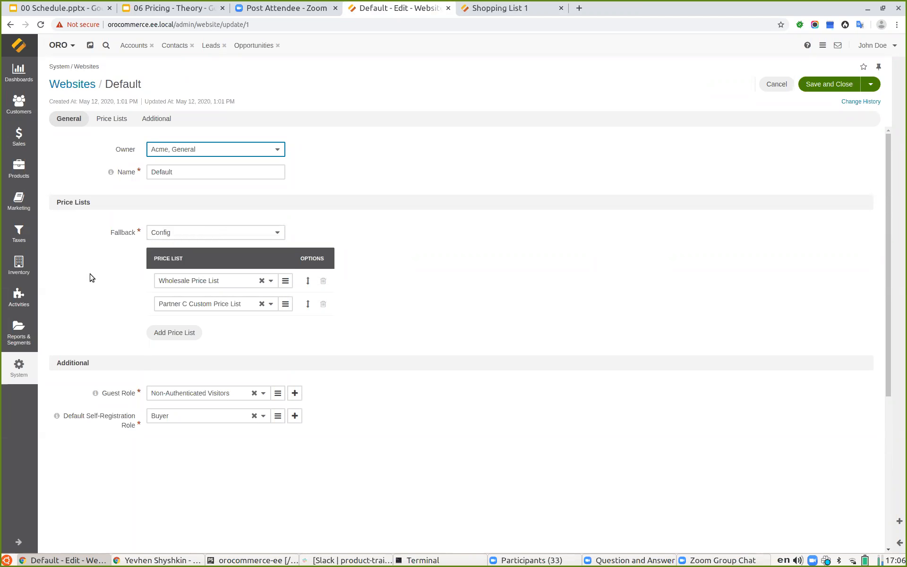
Create and save a new customer named Test
left_click(10, 109)
left_click(59, 130)
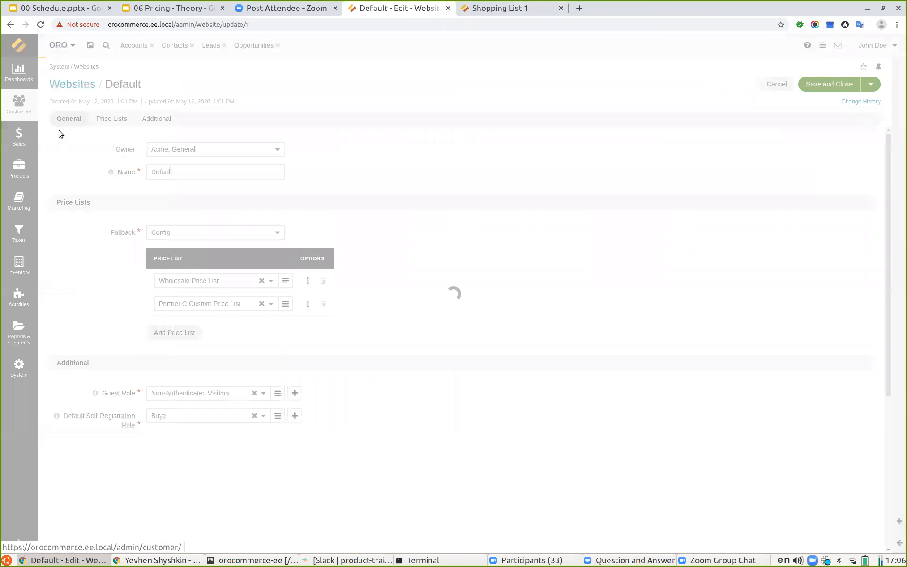
left_click(825, 89)
left_click(177, 188)
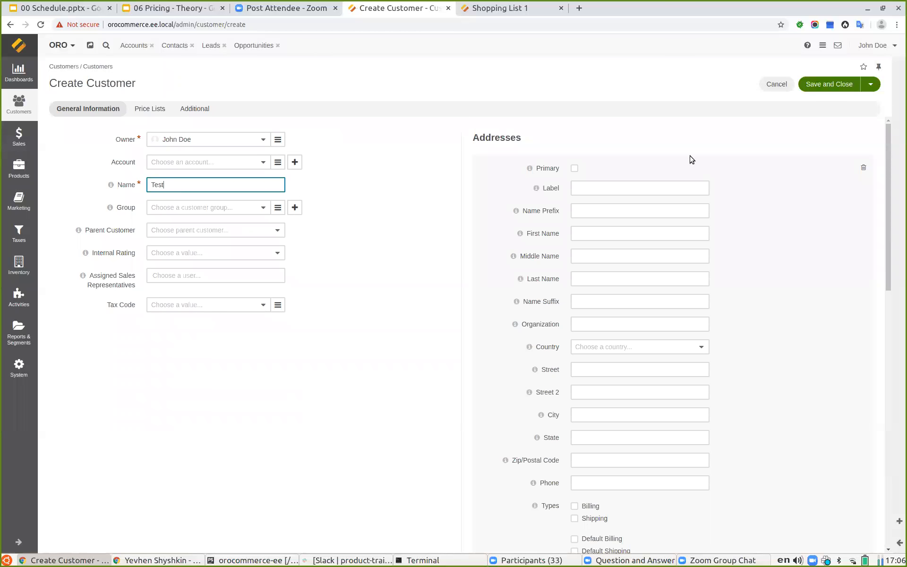
left_click(826, 81)
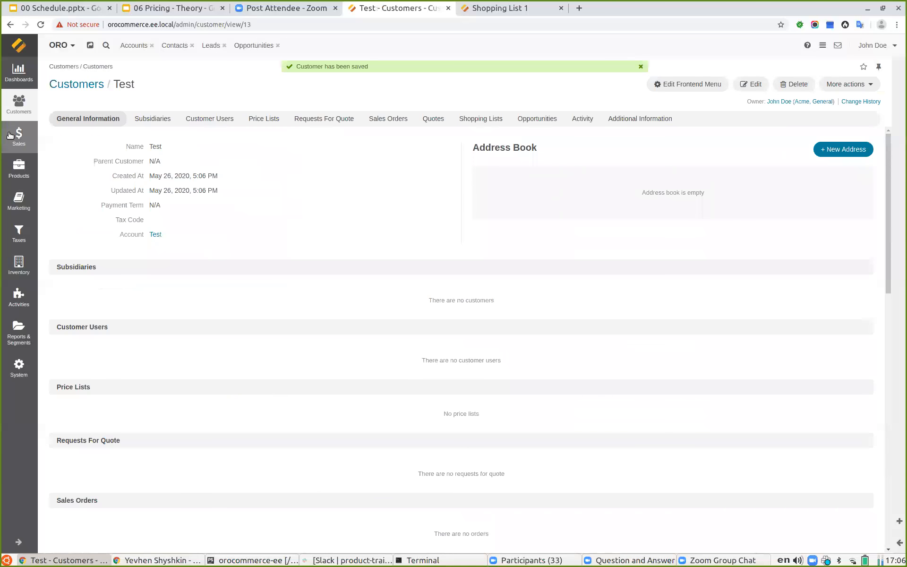
Start a new customer user and fill in the first name, last name and email address
mouse_move(15, 114)
left_click(115, 170)
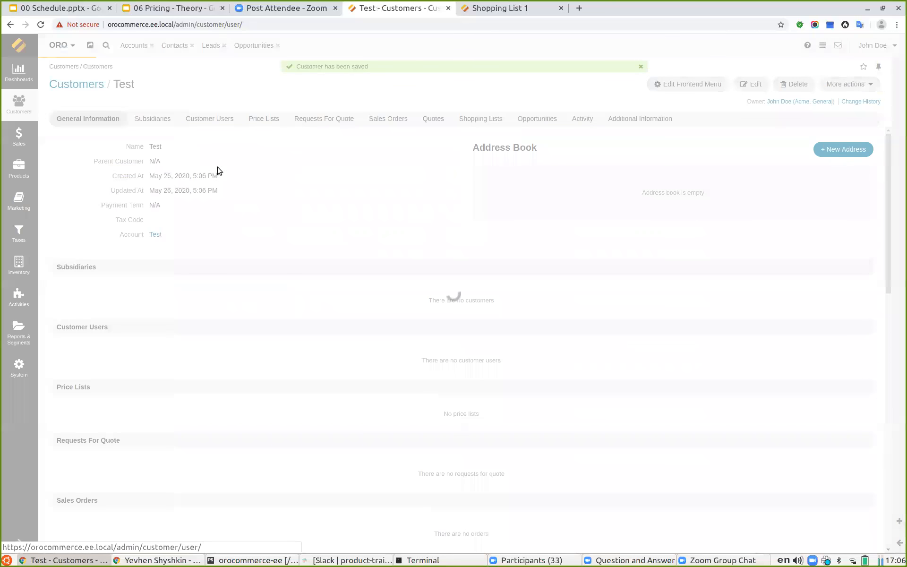
left_click(837, 84)
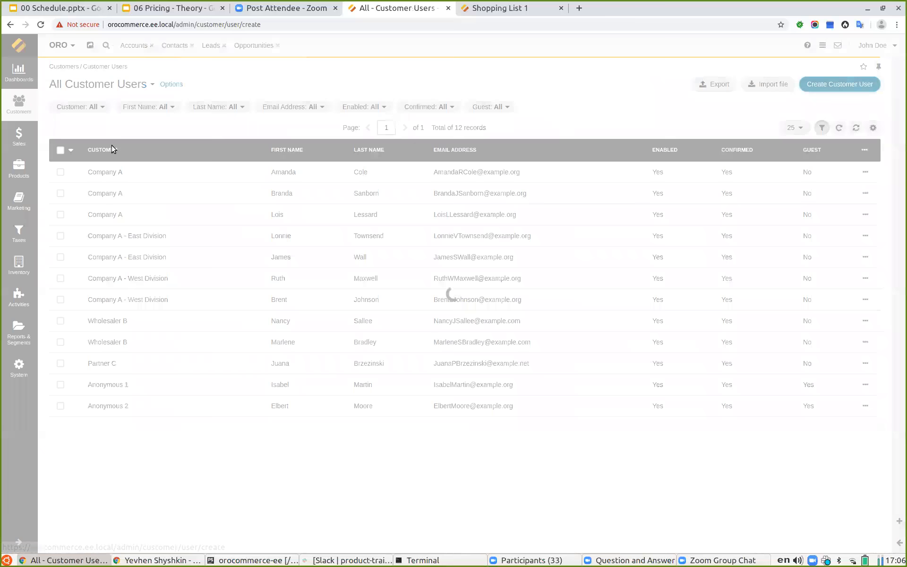
left_click(173, 202)
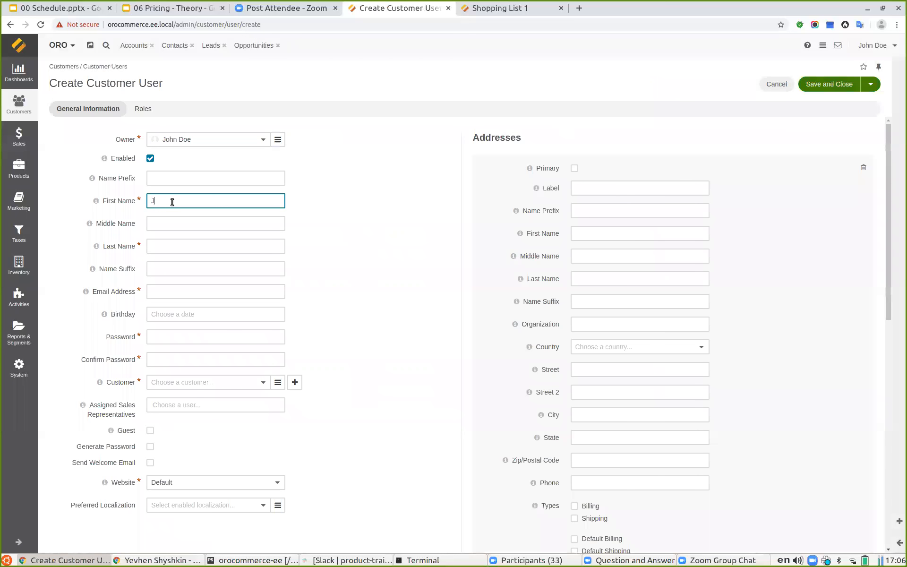
key("Tab")
key("Tab")
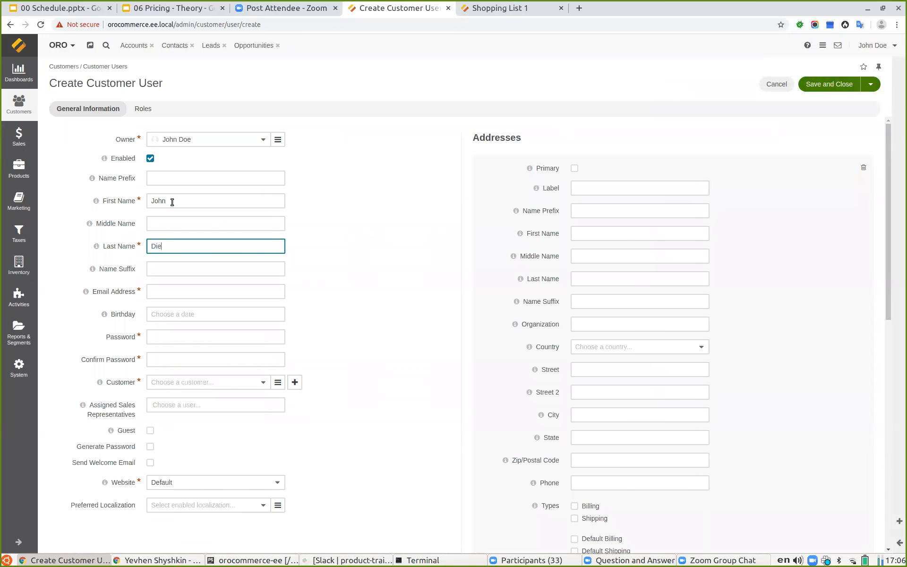
key("Tab")
key("Tab")
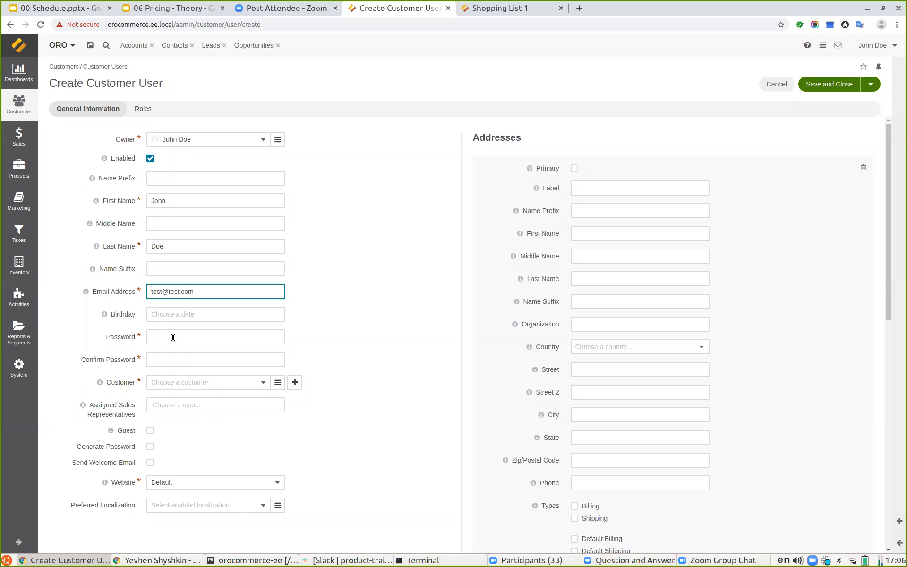
Enter and confirm the new customer user's password, and assign the user to the Test customer
left_click(191, 340)
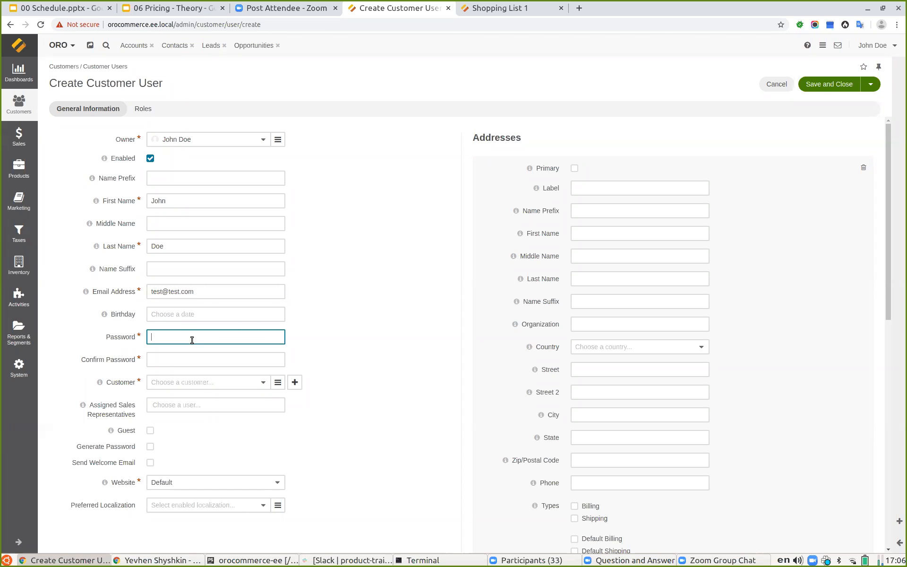
key("Tab")
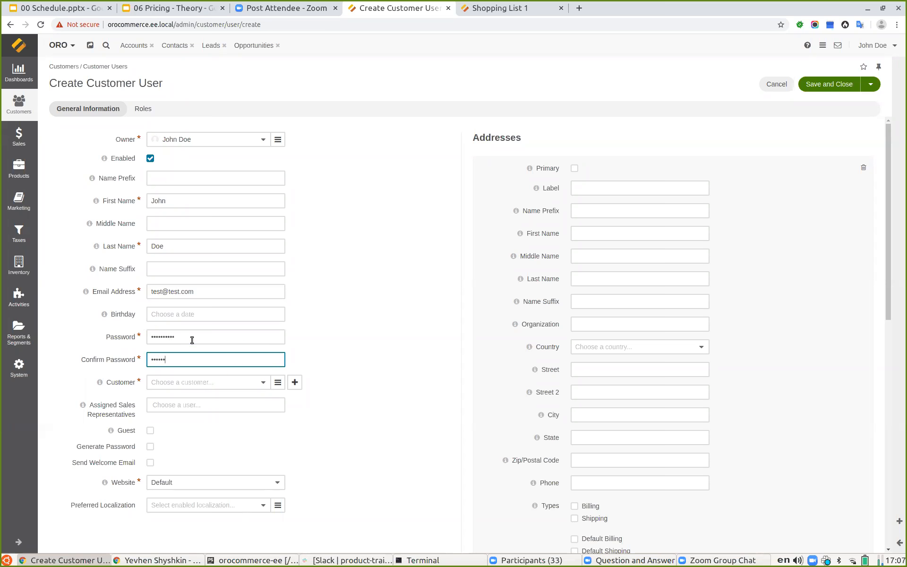
left_click(263, 381)
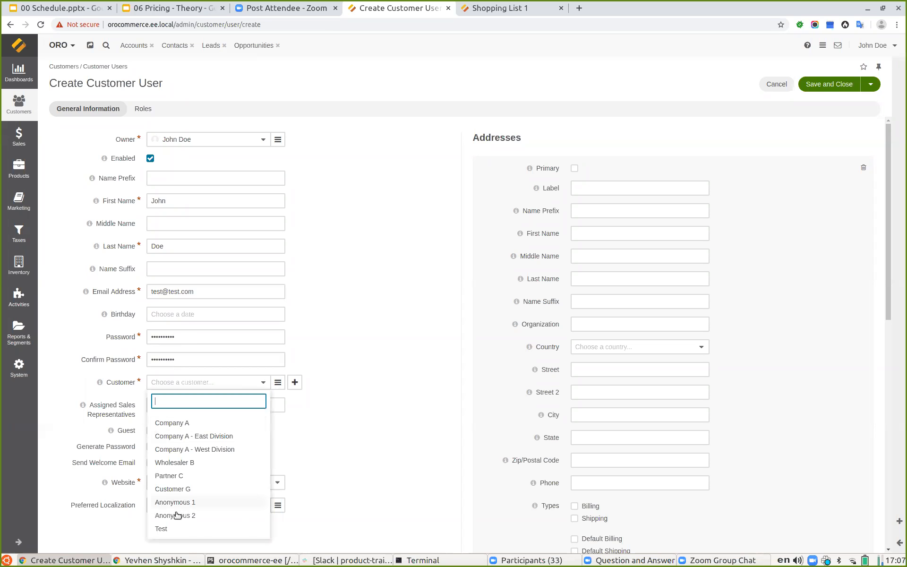
left_click(163, 529)
scroll(372, 399, "down", 5)
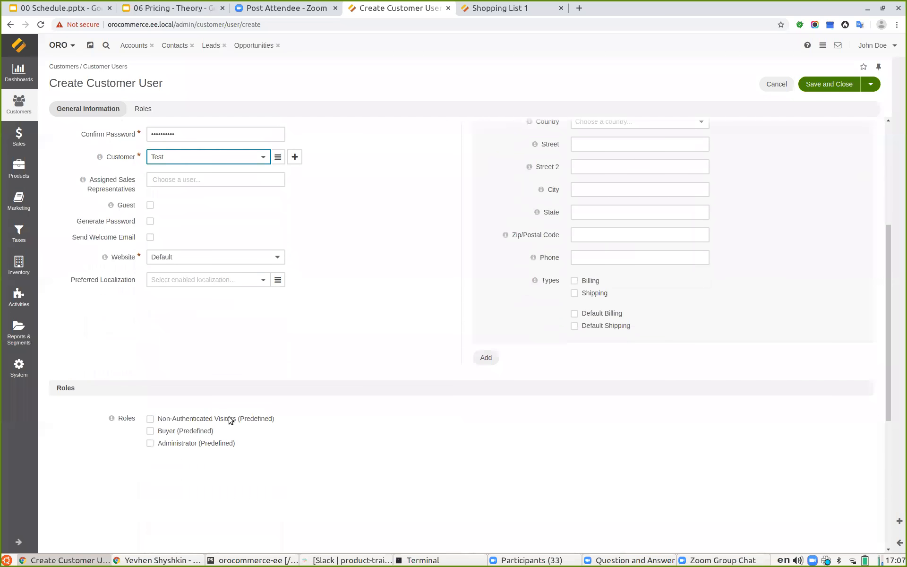
Assign the predefined Buyer role to the new customer user and save the record
left_click(194, 433)
scroll(354, 304, "up", 5)
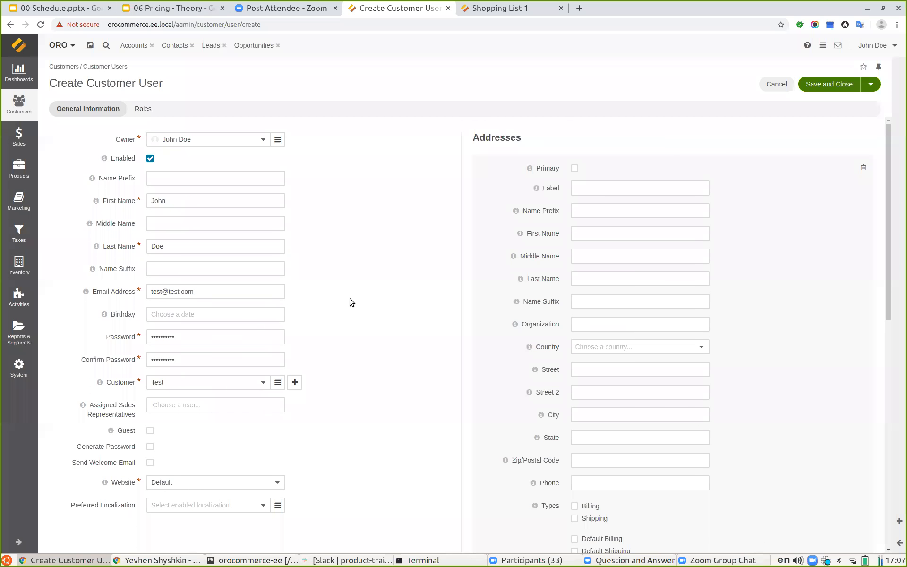
left_click(827, 84)
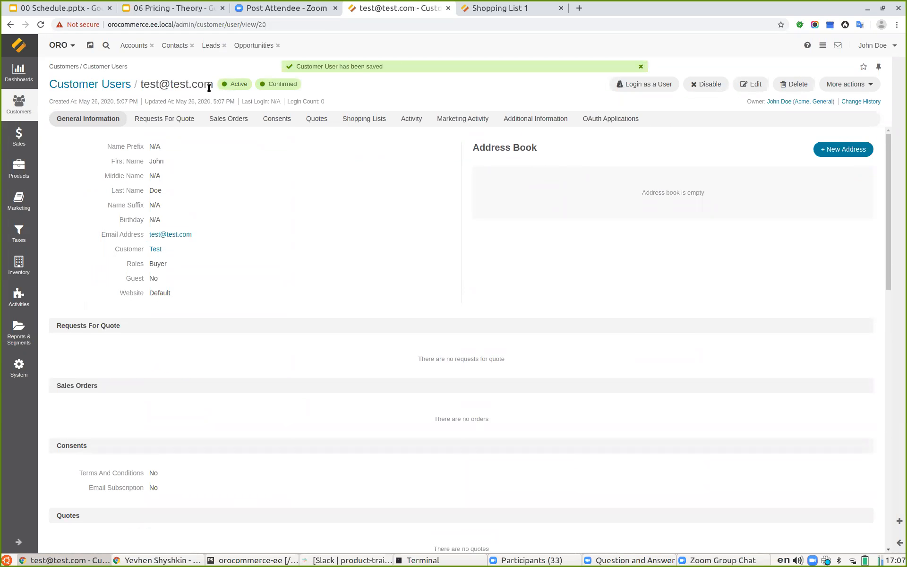
Copy the saved customer user's e-mail address from the record heading
left_click_drag(213, 84, 142, 84)
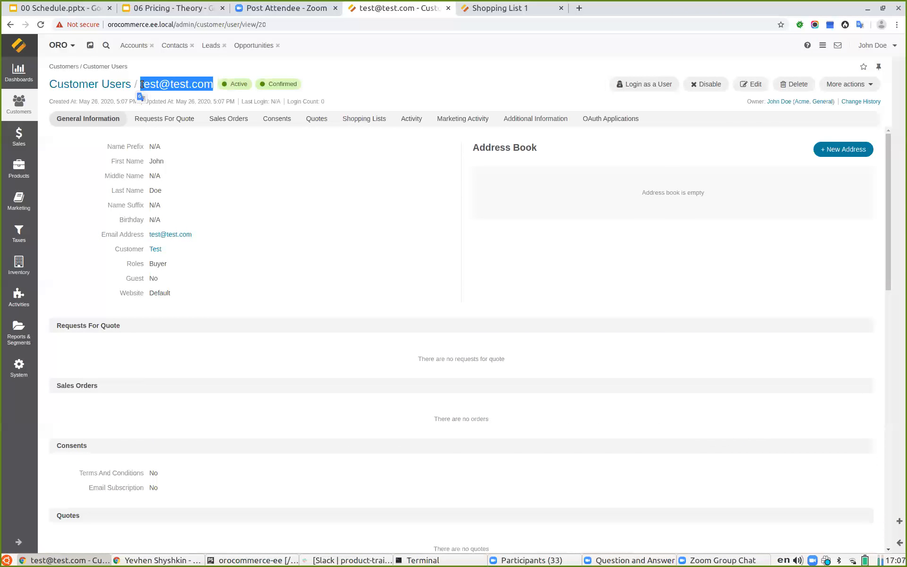
right_click(176, 81)
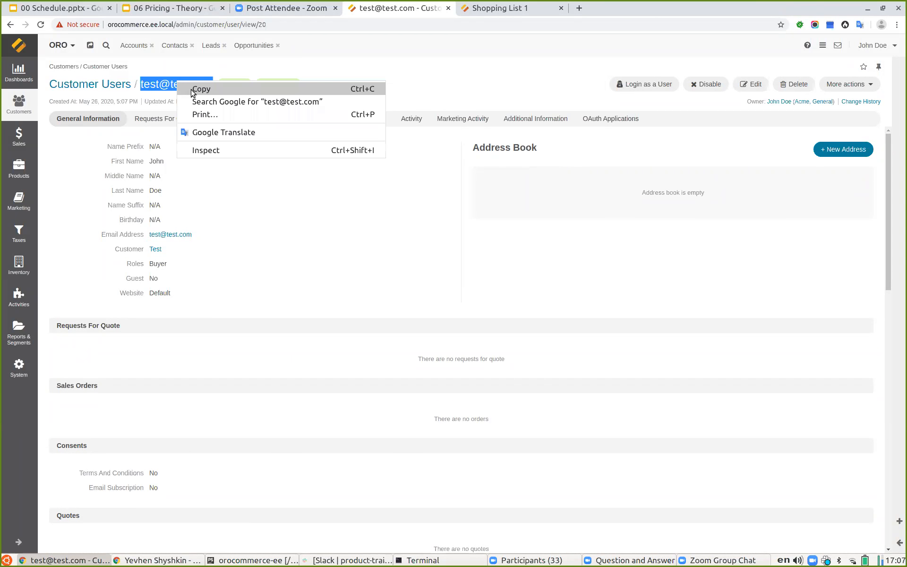
left_click(201, 89)
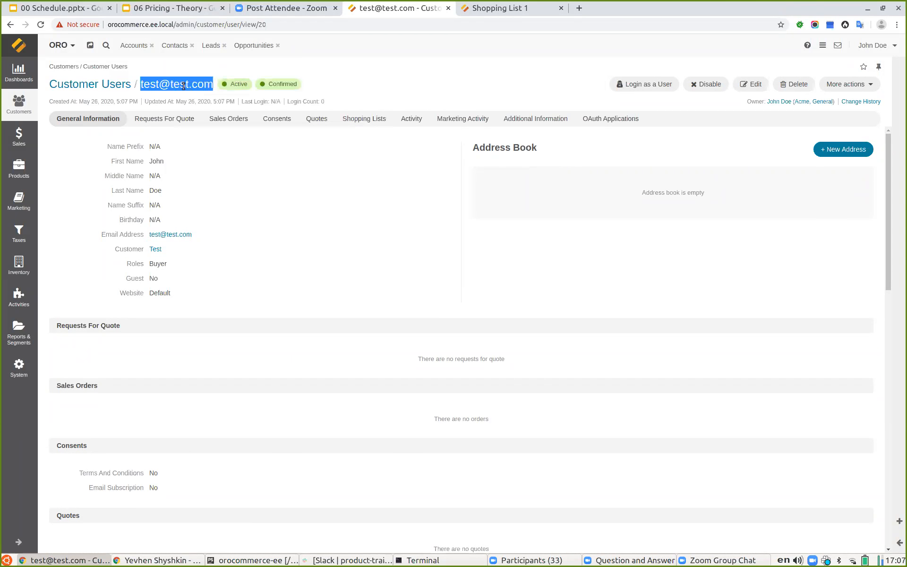
Remove the Wholesale and Partner C Custom price lists from the Default website, keep the Config fallback, and save
left_click(19, 368)
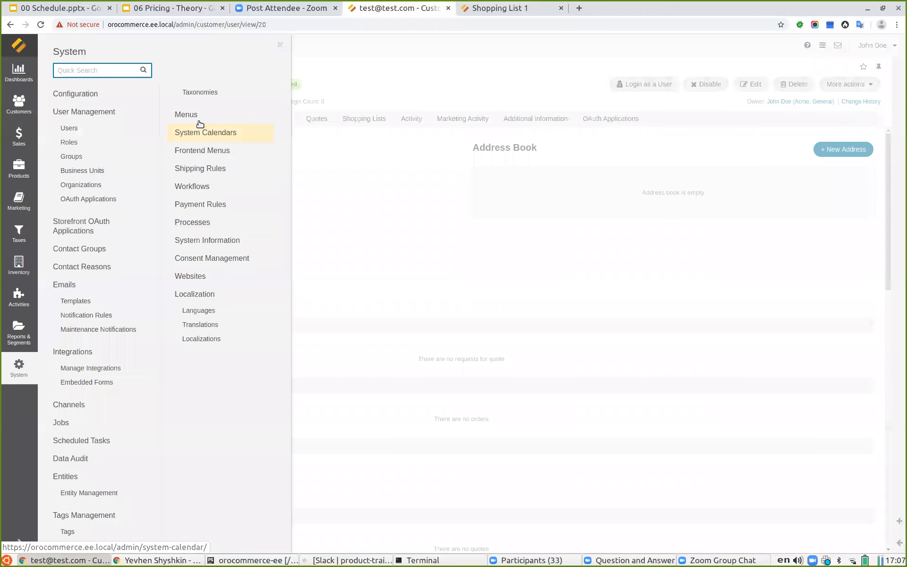
left_click(205, 282)
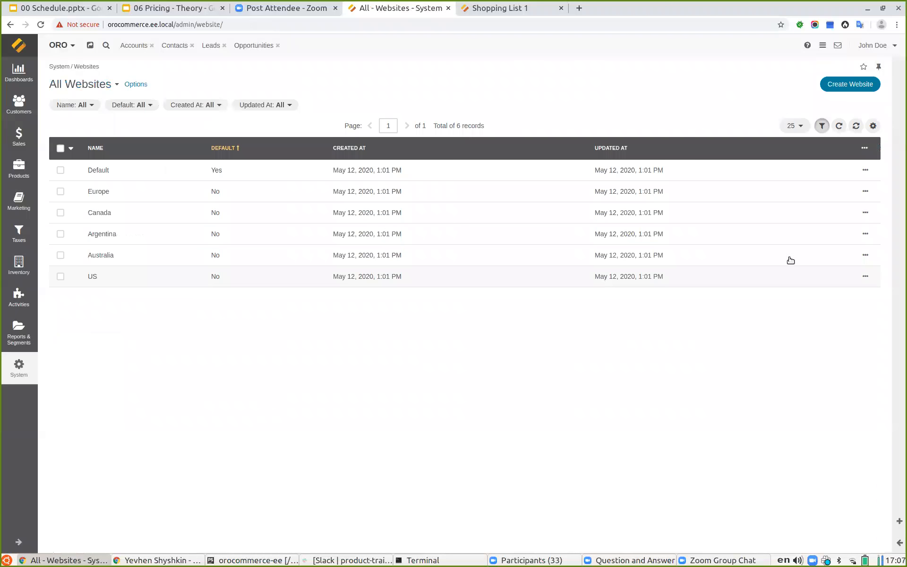
mouse_move(859, 172)
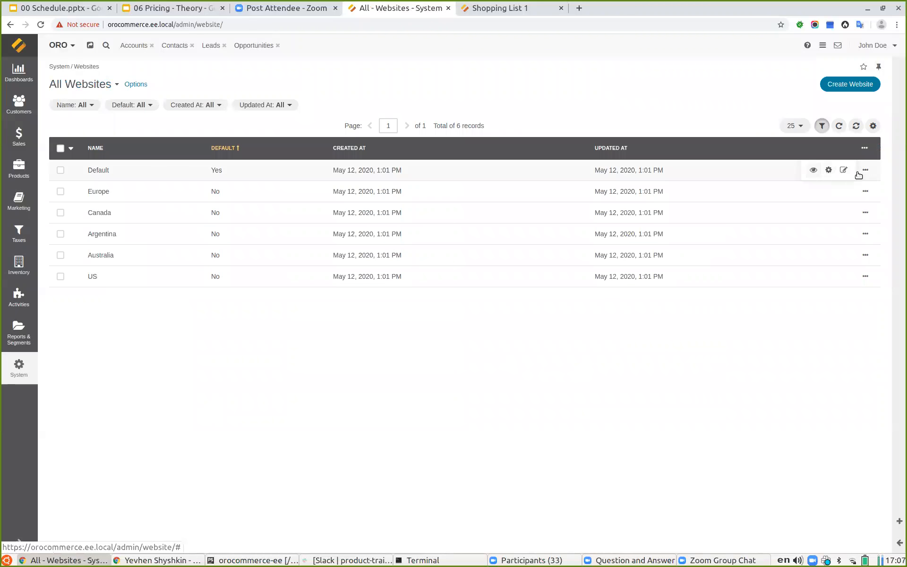
left_click(844, 171)
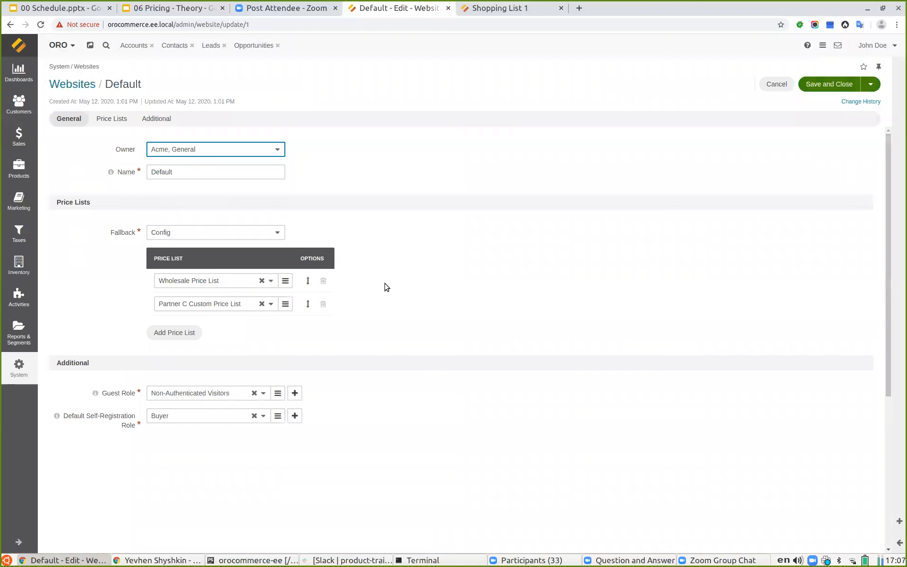
left_click(324, 282)
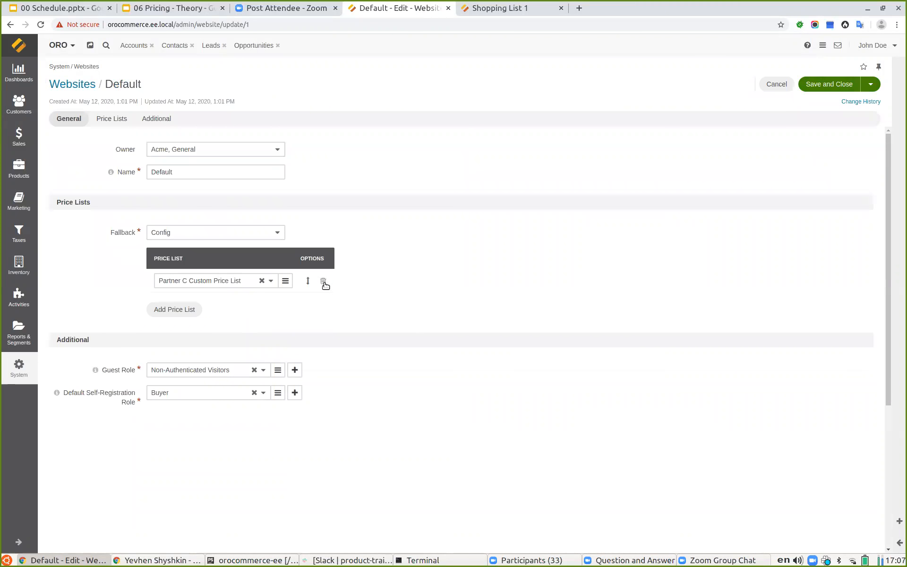
left_click(324, 282)
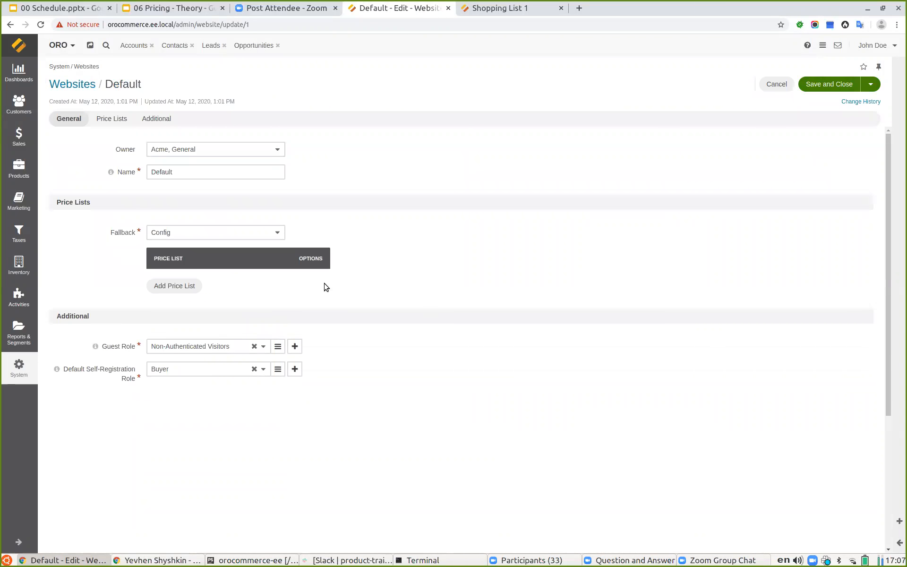
left_click(184, 233)
left_click(171, 233)
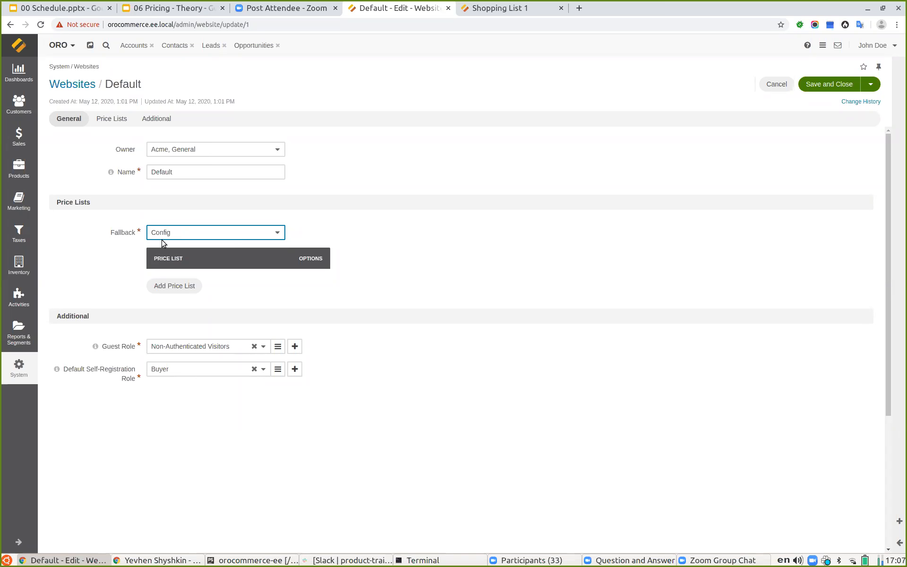
left_click(815, 84)
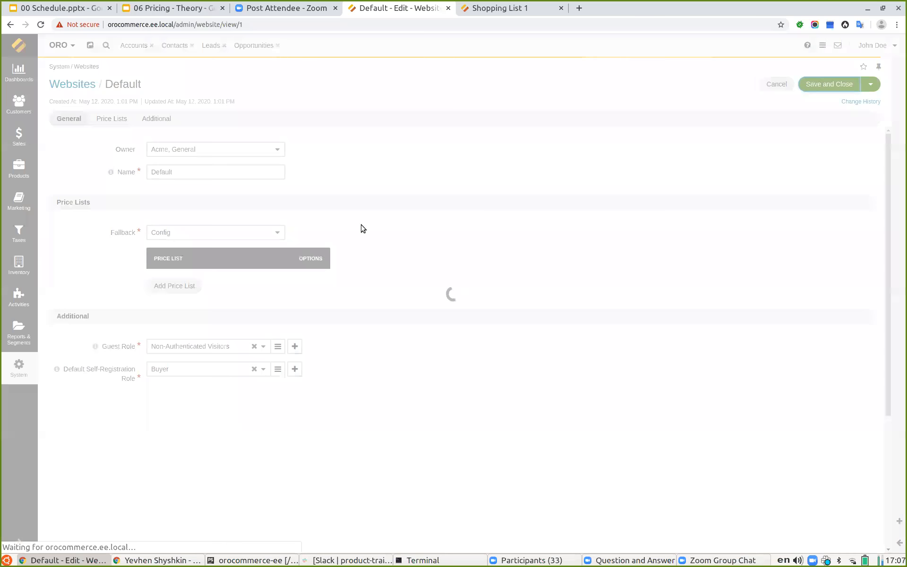
Switch the storefront session to the new customer user with the copied e-mail and the account password, and open the Lighting Products category
left_click(500, 12)
left_click(272, 41)
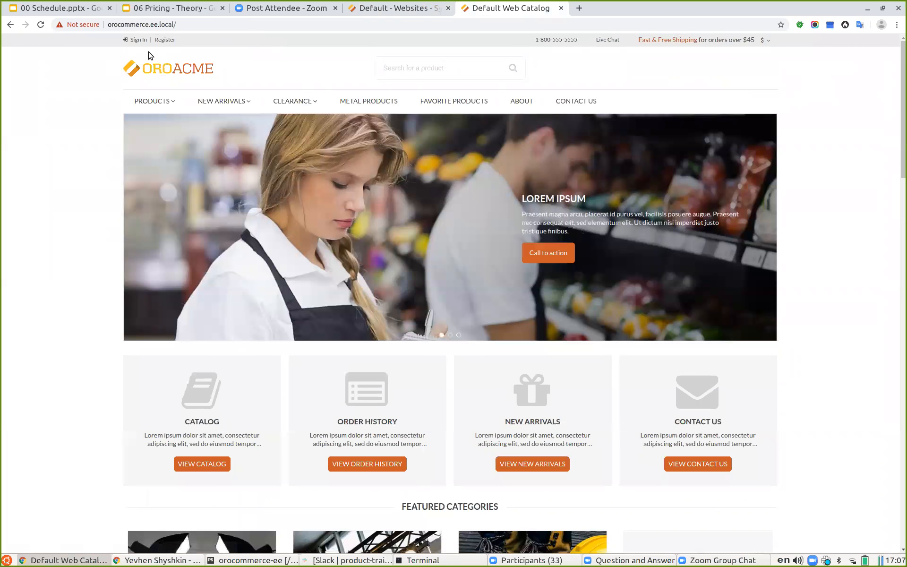
left_click(138, 40)
key("ctrl+v")
left_click(410, 211)
type("t")
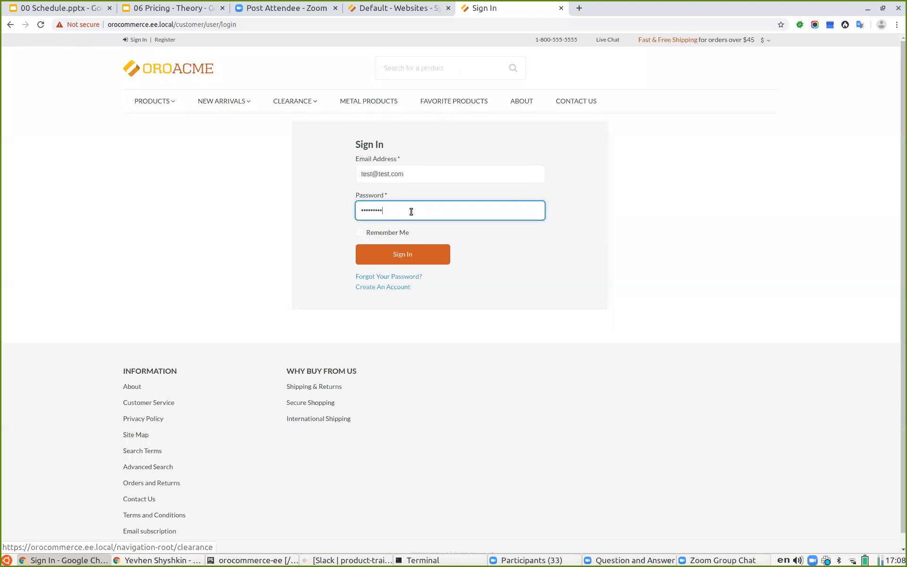
key("Return")
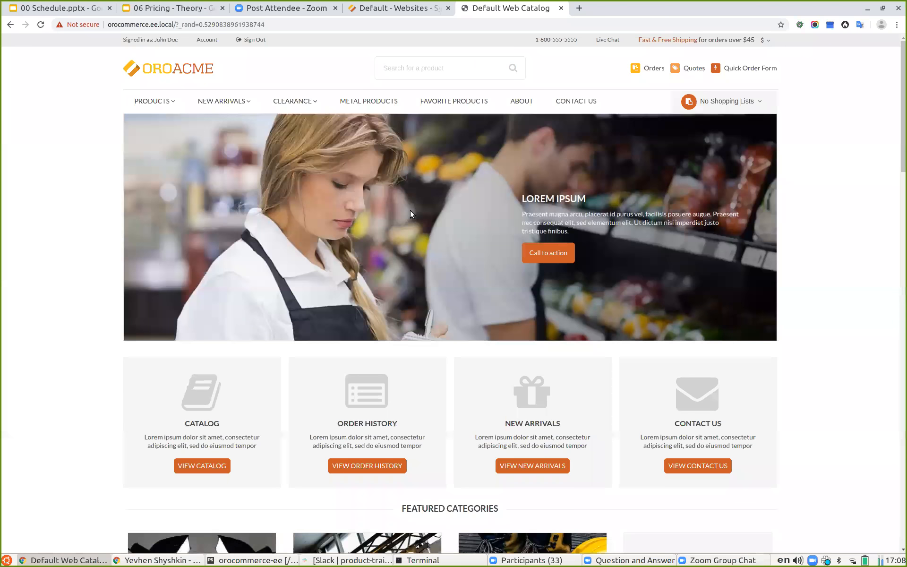
mouse_move(165, 101)
left_click(167, 163)
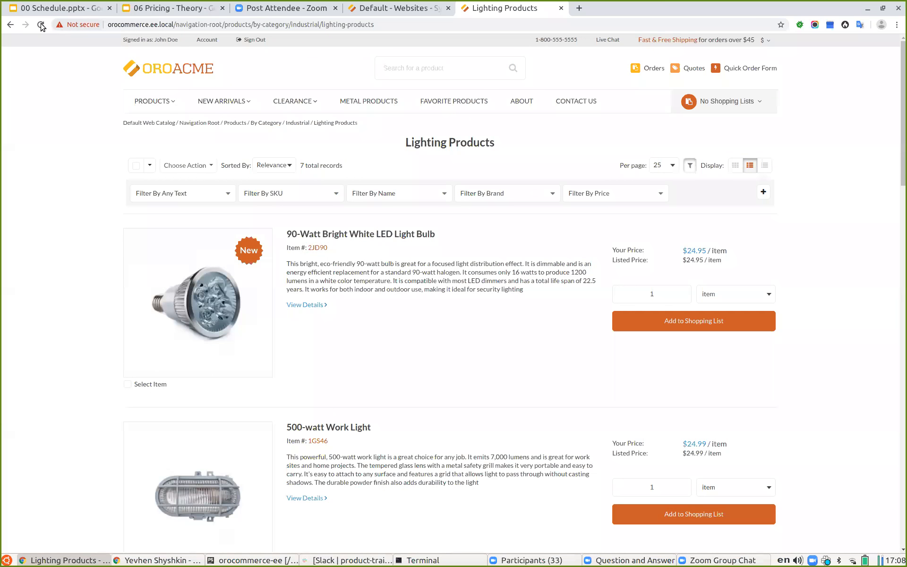
Return to the admin panel and review the Default website's record for its assigned price lists and fallback
left_click(378, 6)
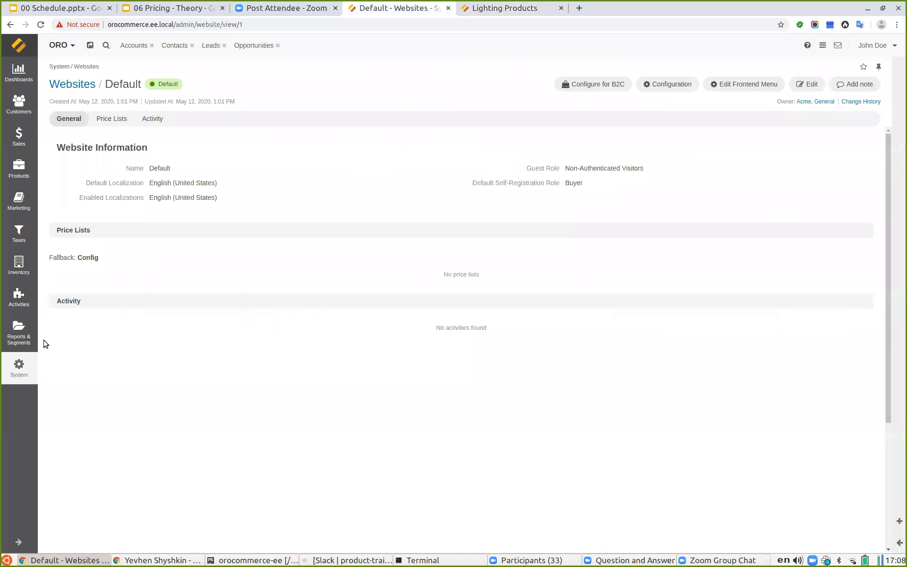
left_click(30, 374)
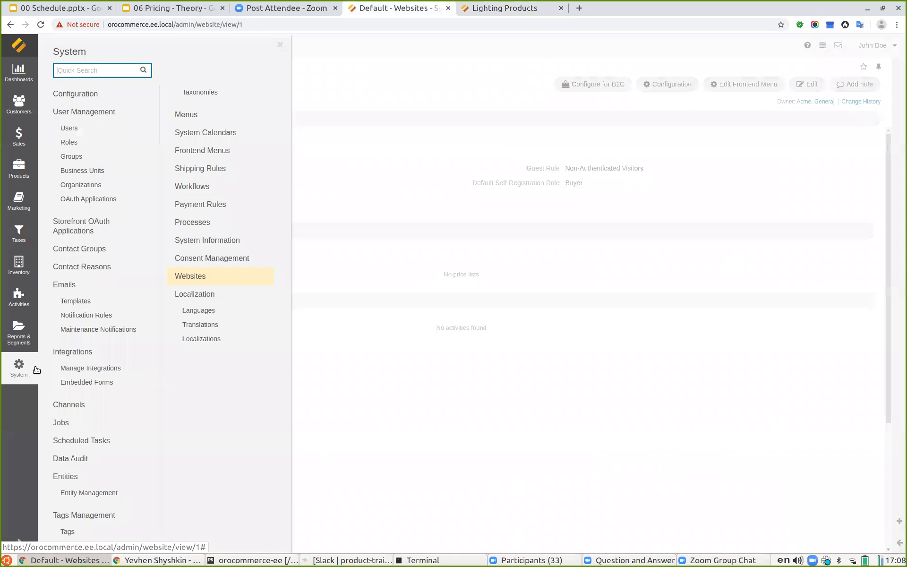
left_click(203, 276)
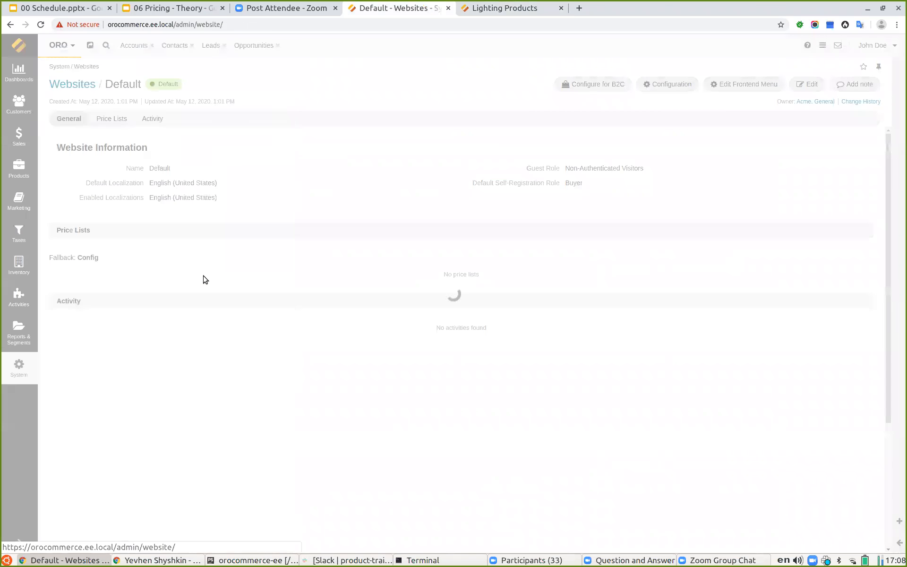
left_click(130, 171)
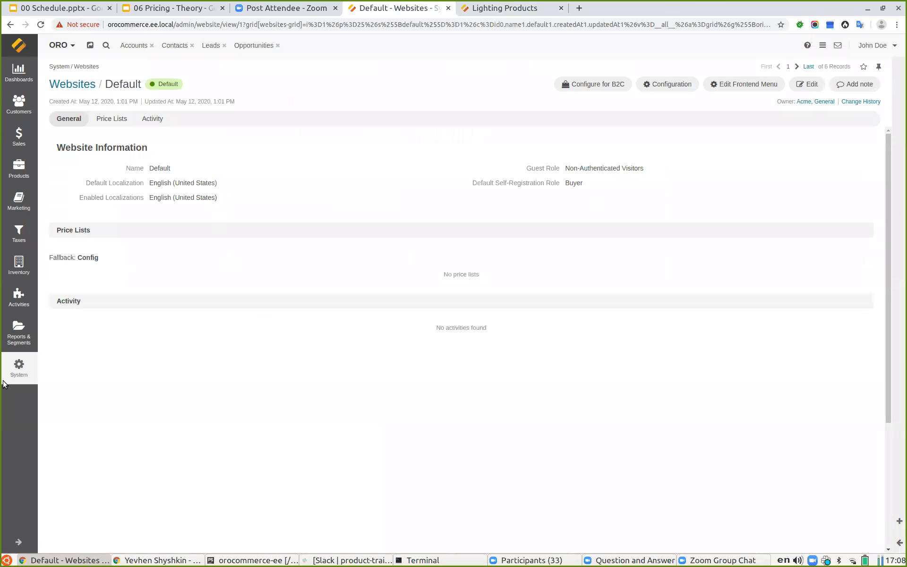
Search the system configuration for "pric" and review the default price lists in the commerce Pricing settings
left_click(22, 368)
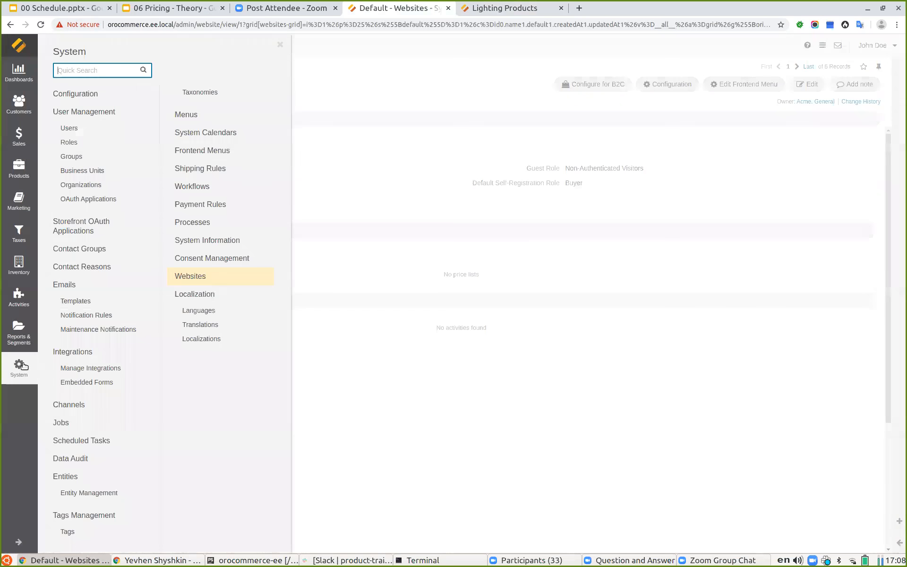
left_click(82, 93)
type("pric")
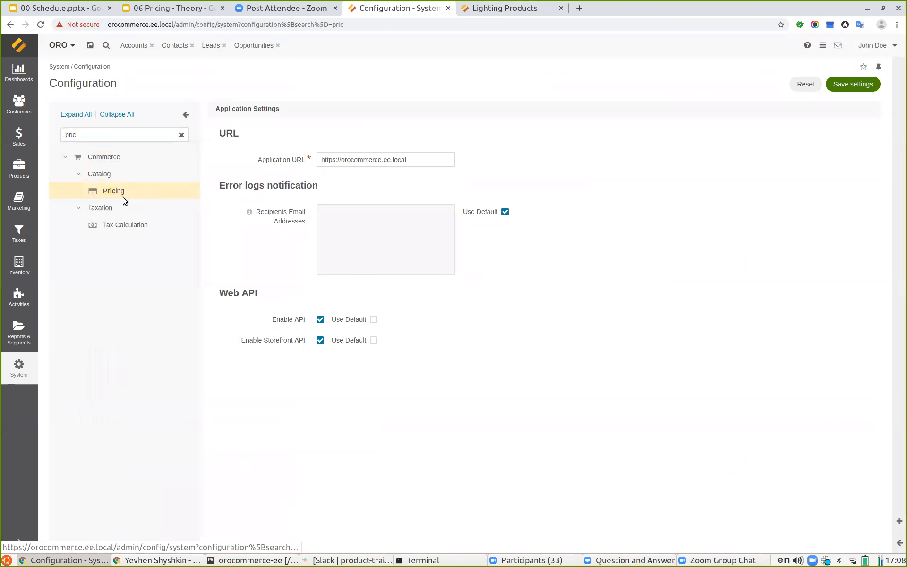
left_click(122, 197)
left_click(180, 136)
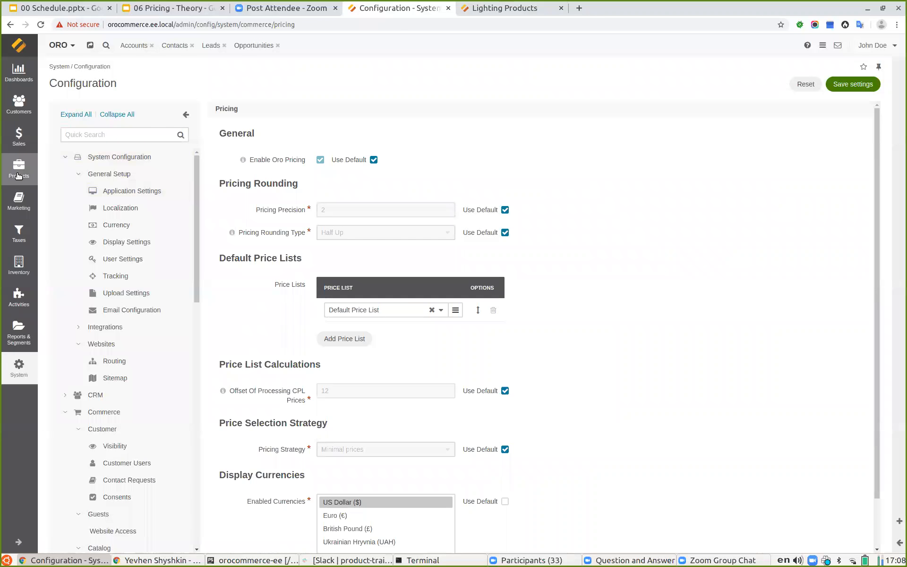
Open the Default Price List from the list of all sales price lists
left_click(14, 165)
left_click(19, 138)
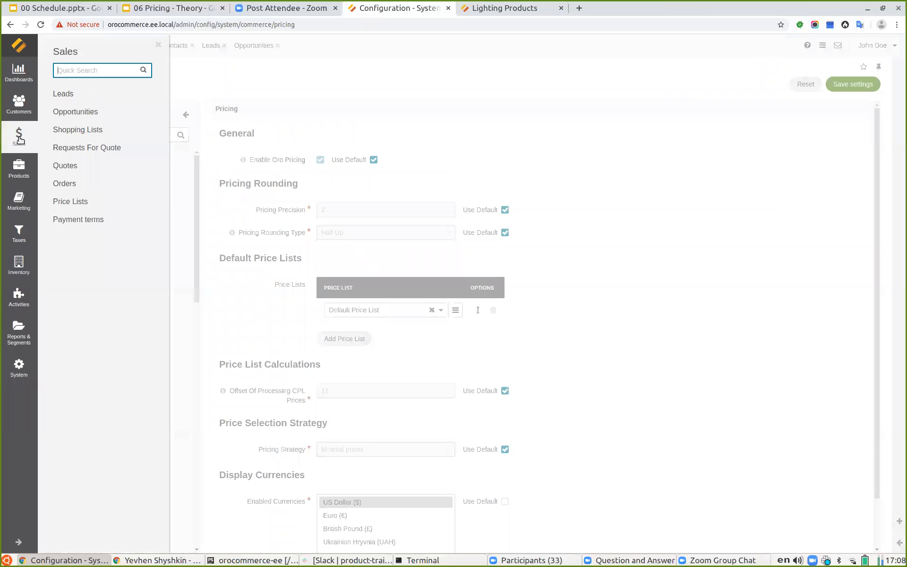
left_click(88, 203)
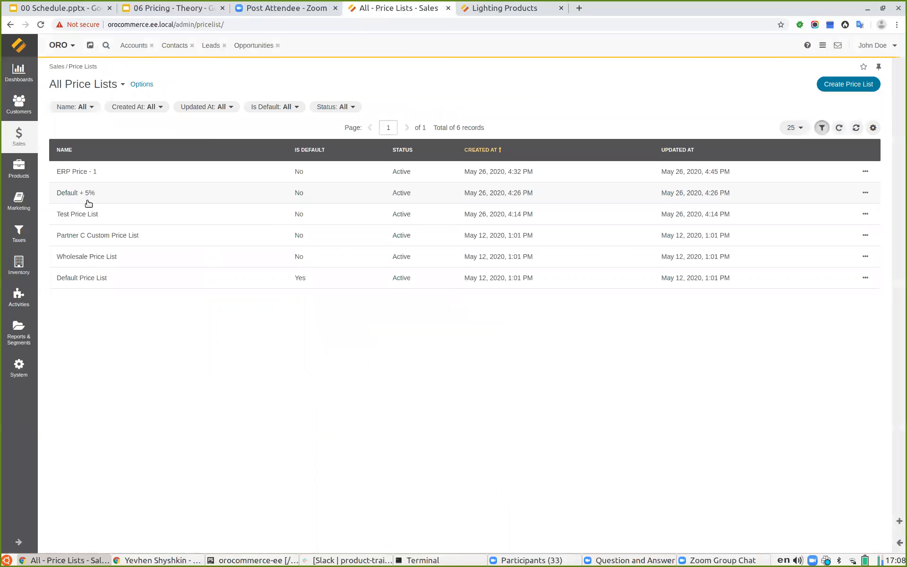
left_click(126, 279)
Copy the 500-Lumen Portable Suspended Work Lamp's item number from the storefront and filter the Default Price List's product prices by SKU 2TK59
key("ctrl+Tab")
scroll(427, 335, "down", 8)
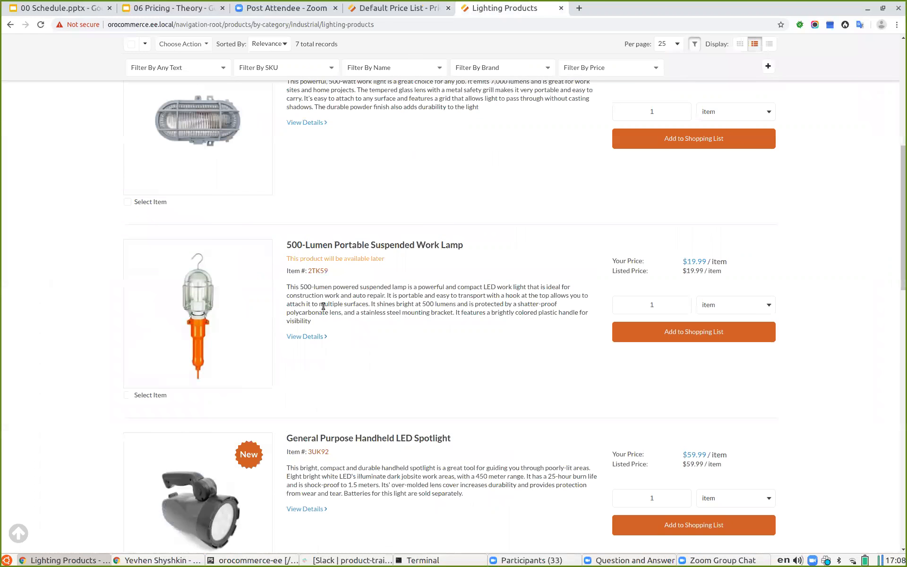
double_click(321, 270)
key("ctrl+c")
left_click(406, 13)
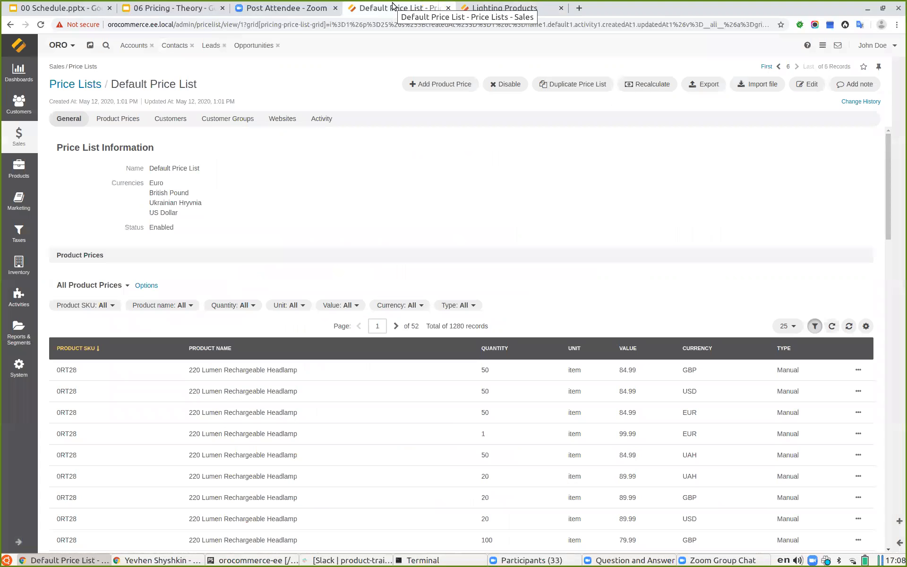
left_click(90, 305)
key("ctrl+v")
left_click(213, 328)
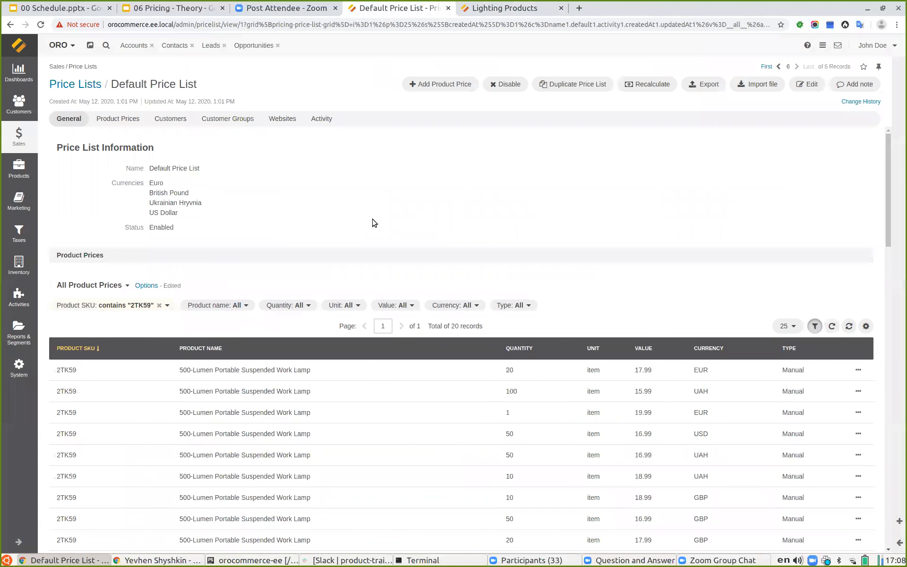
Check the storefront product prices and restrict the price list's 2TK59 entries to the USD currency
left_click(502, 8)
scroll(756, 199, "up", 10)
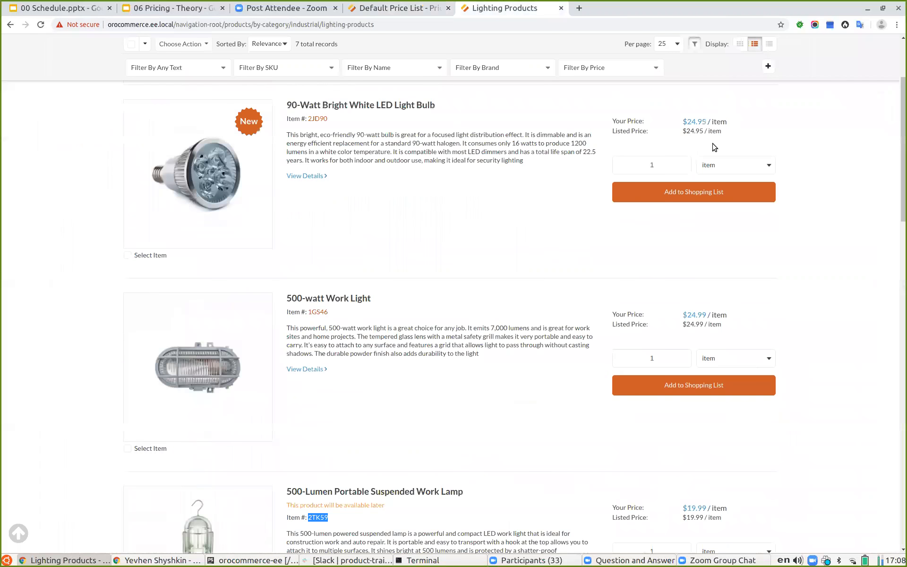
scroll(775, 101, "up", 1)
left_click(371, 5)
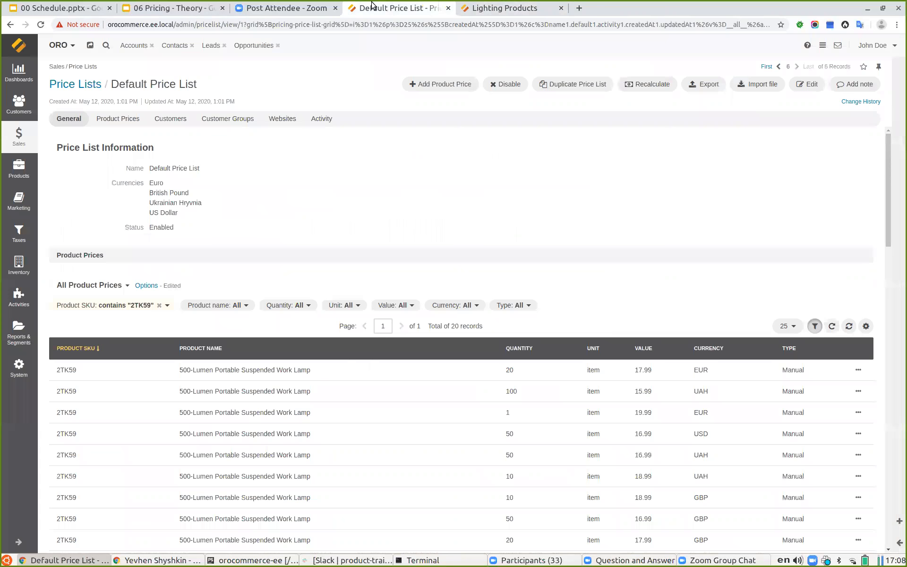
left_click(439, 305)
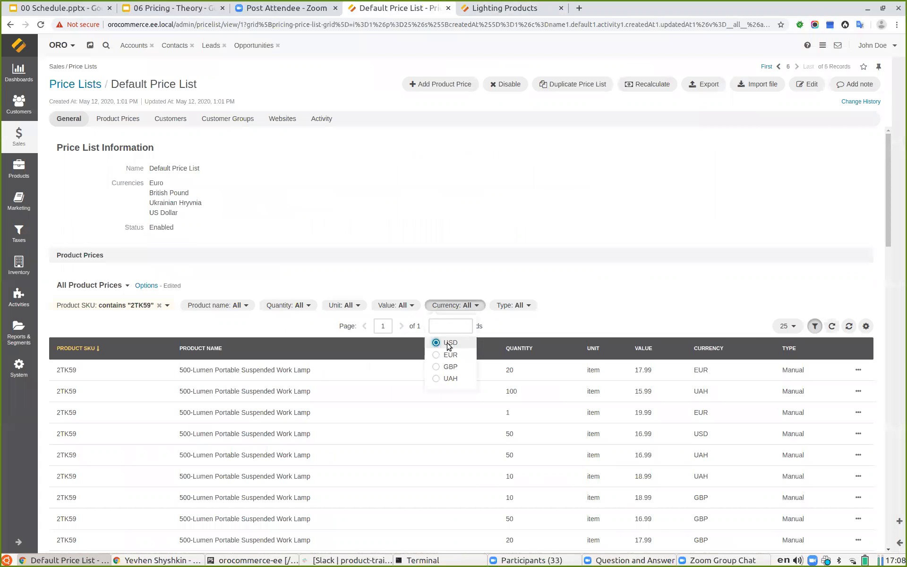
left_click(449, 344)
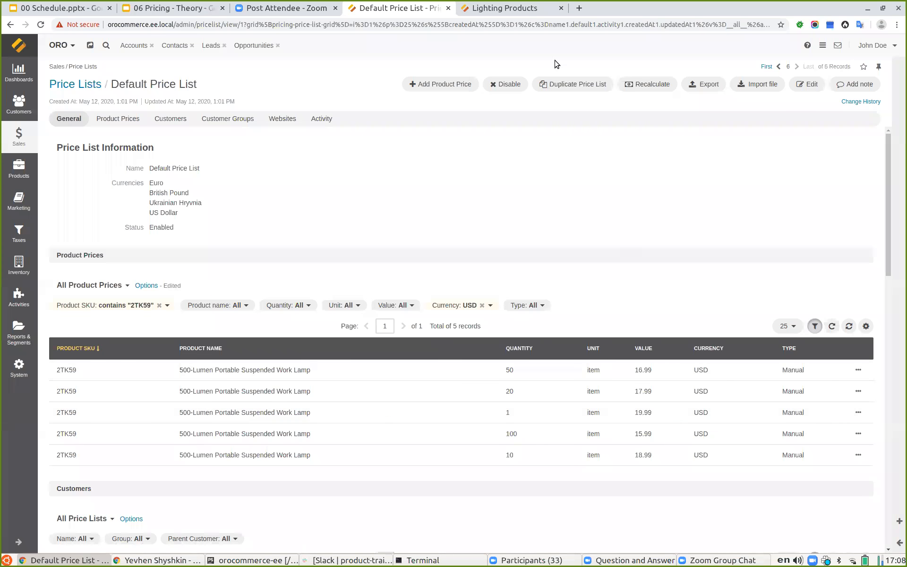
Inspect the suspended work lamp's unit price and quantity price tiers on the storefront for comparison with the price list
left_click(493, 11)
scroll(541, 344, "down", 6)
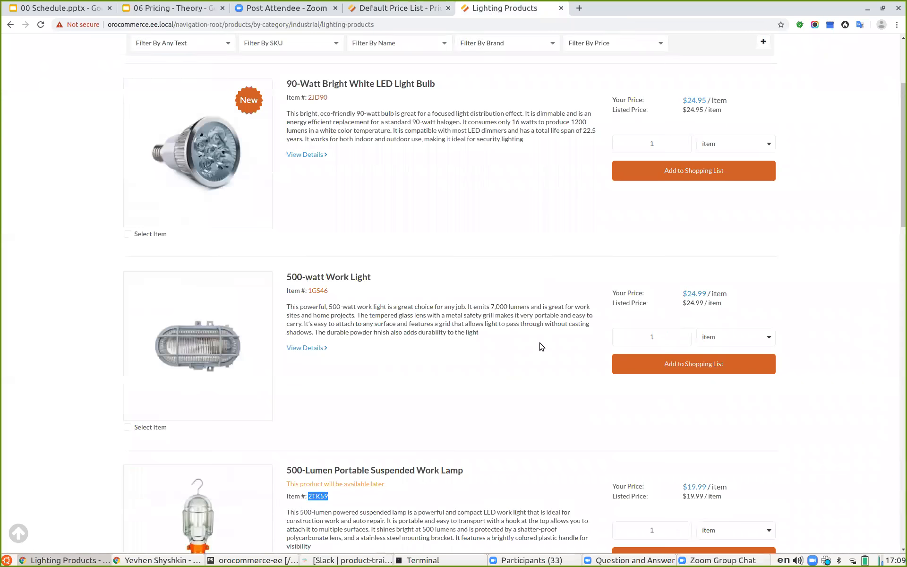
mouse_move(682, 362)
left_click_drag(683, 361, 705, 361)
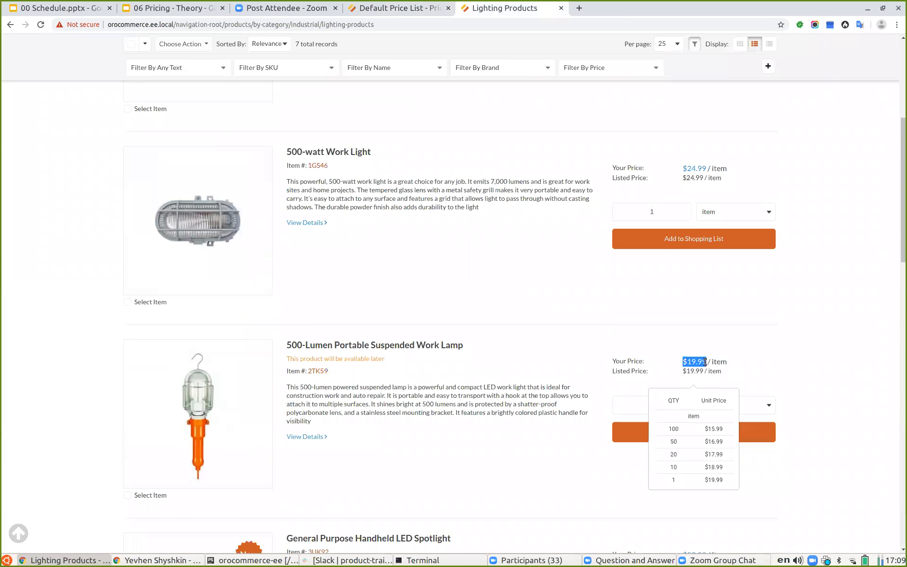
Set the Default website's price list fallback to Current website only in the admin and save the website
left_click(759, 361)
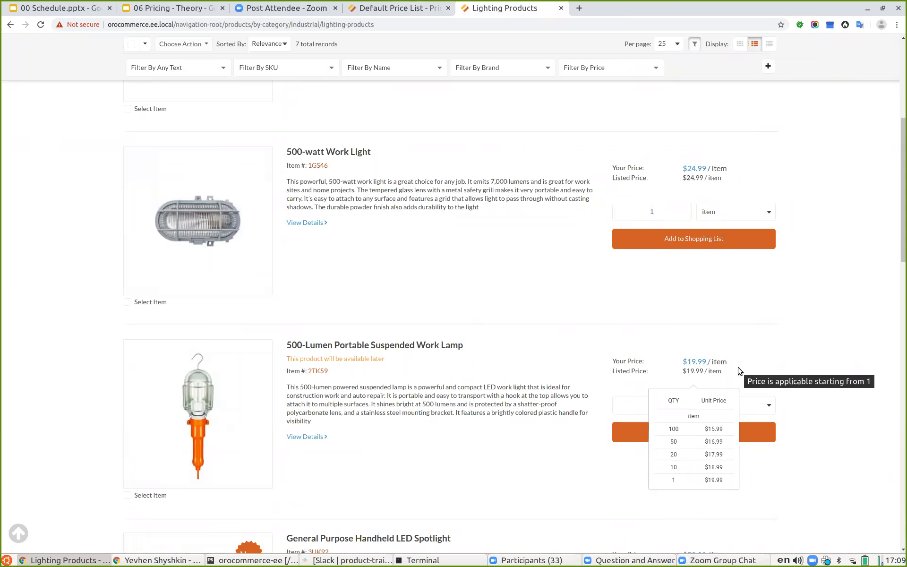
left_click(385, 8)
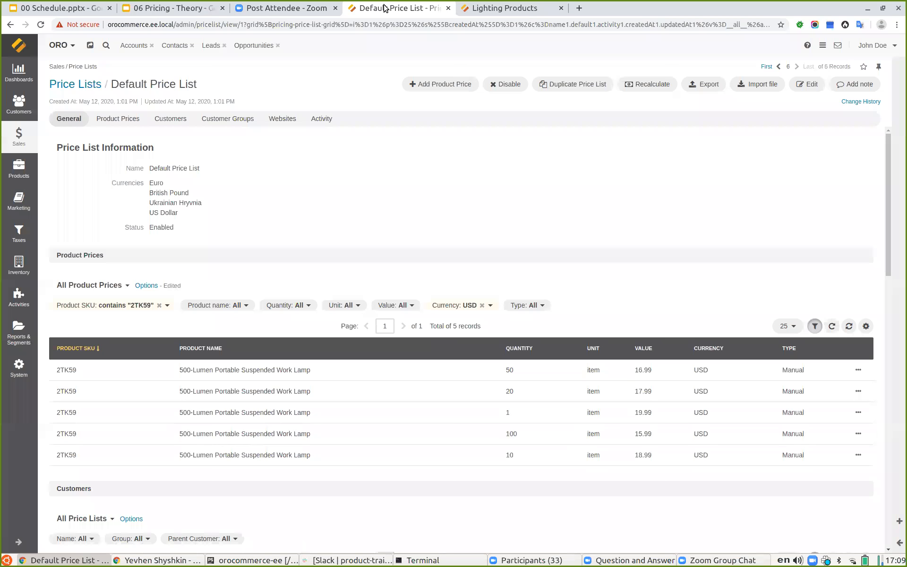
left_click(19, 366)
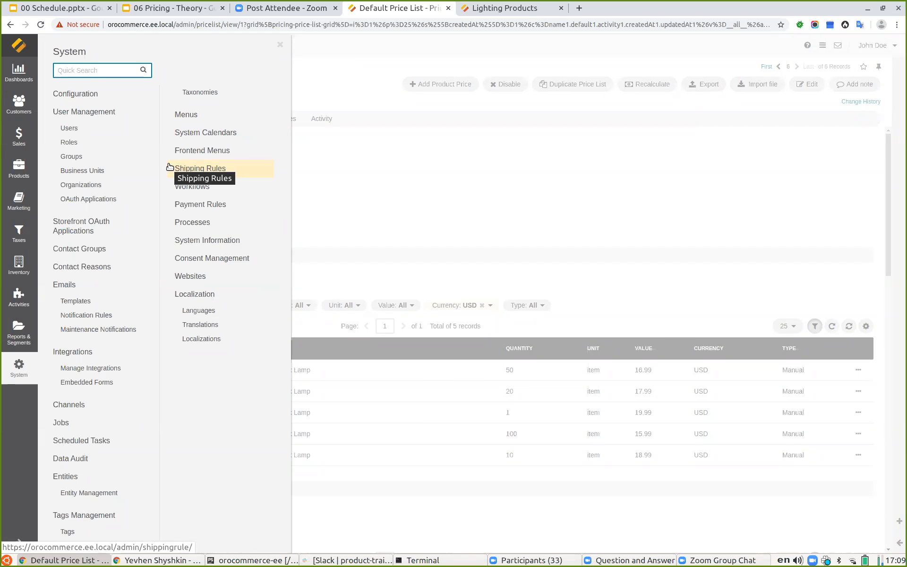
left_click(198, 279)
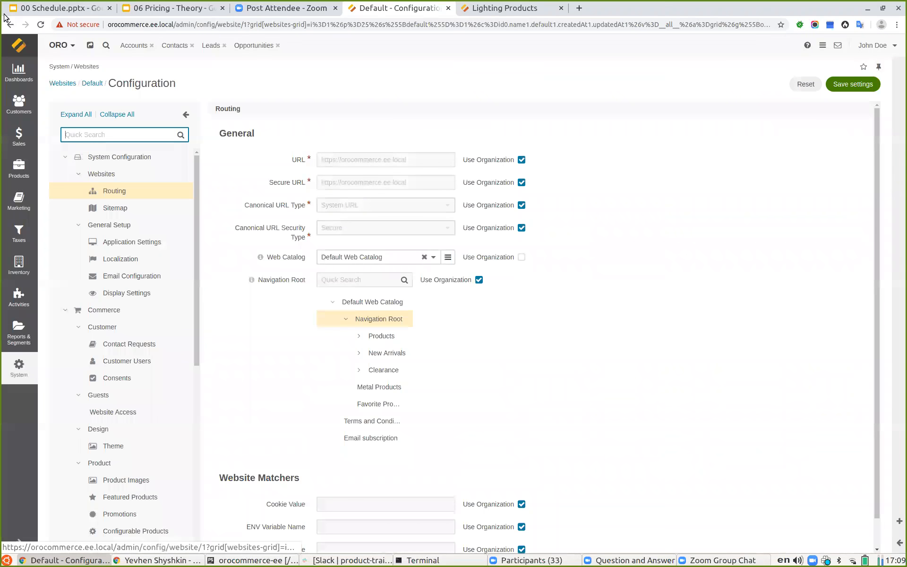
key("alt+Left")
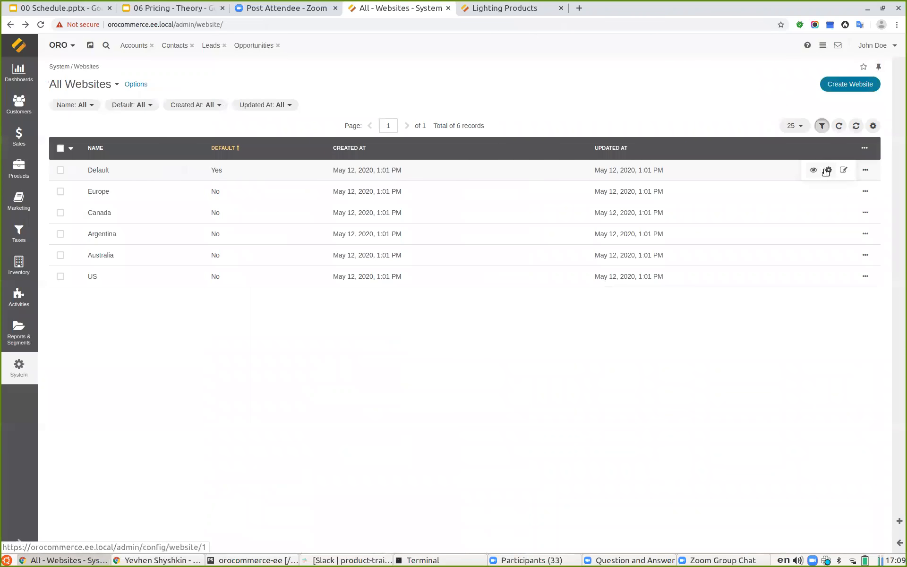
left_click(844, 172)
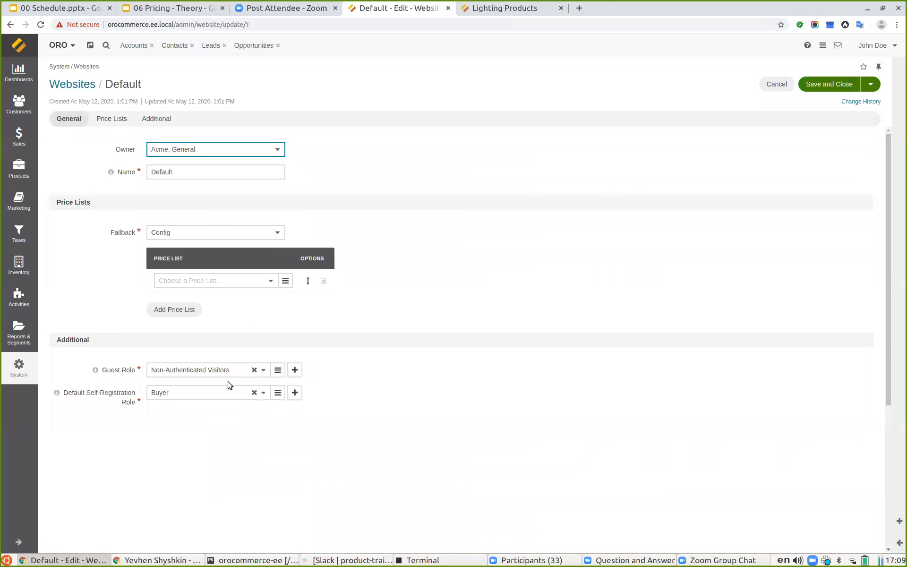
left_click(228, 230)
left_click(200, 253)
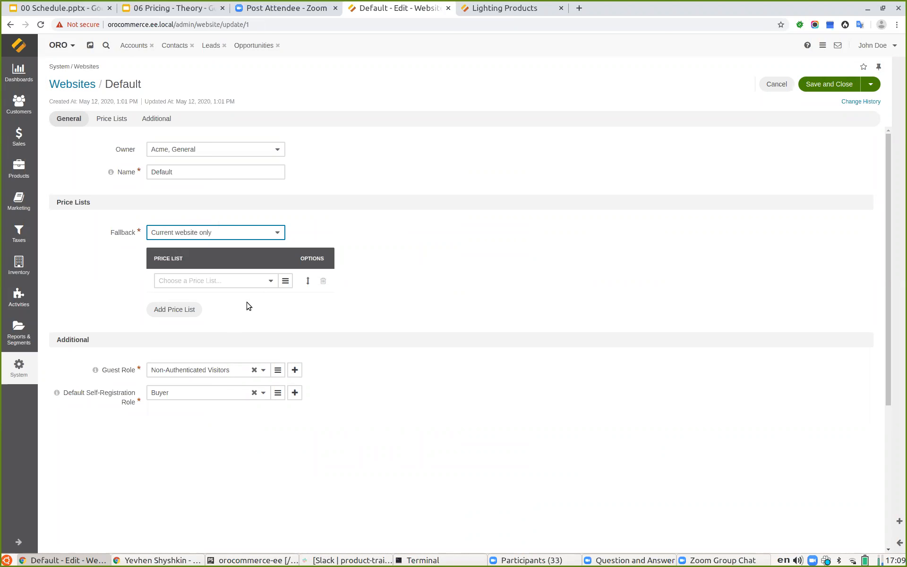
left_click(835, 89)
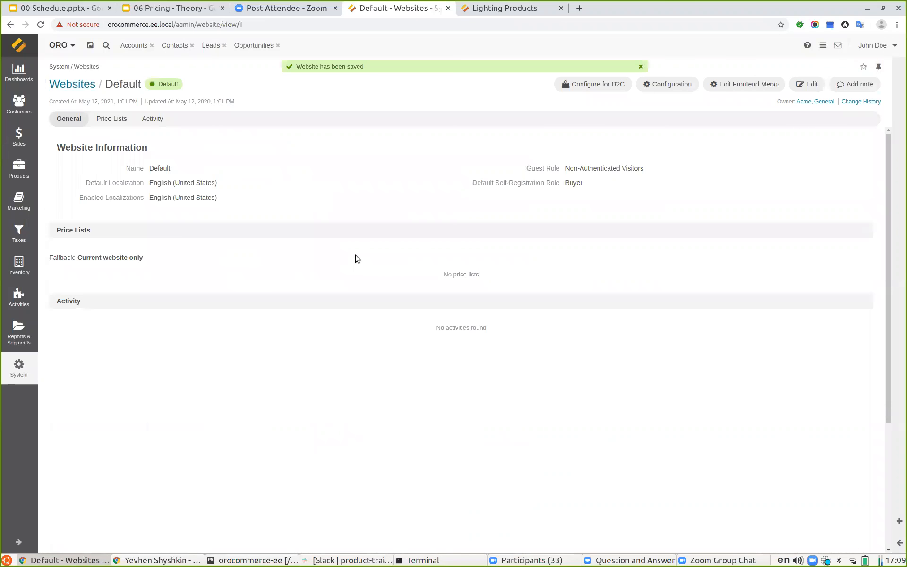
Reload the storefront's Lighting Products page and check the product prices after the website fallback change
left_click(477, 10)
left_click(40, 25)
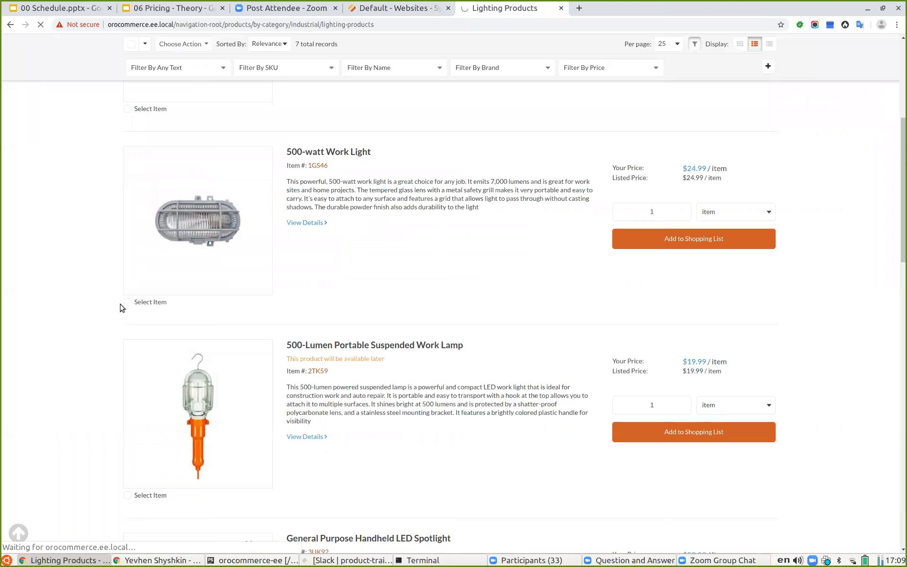
scroll(680, 305, "up", 8)
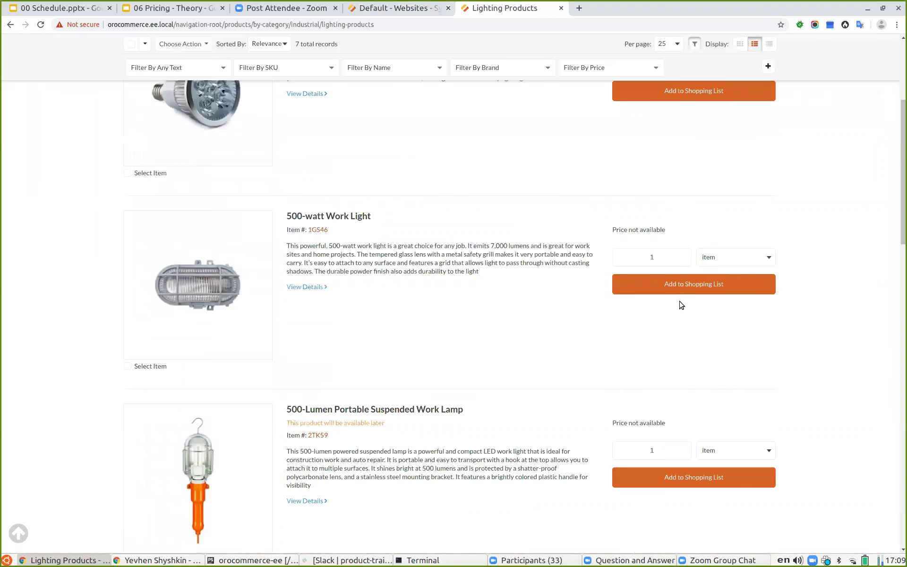
scroll(583, 331, "down", 5)
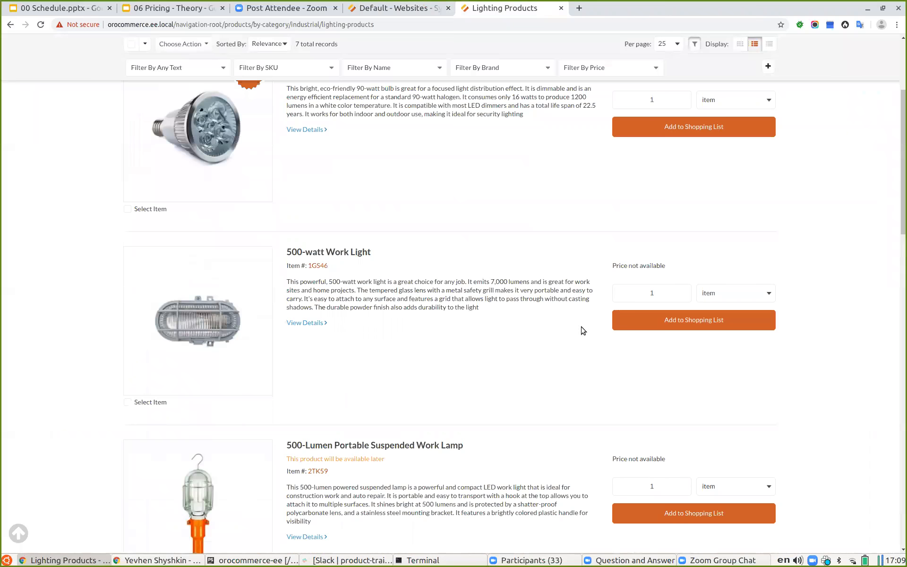
scroll(666, 490, "down", 10)
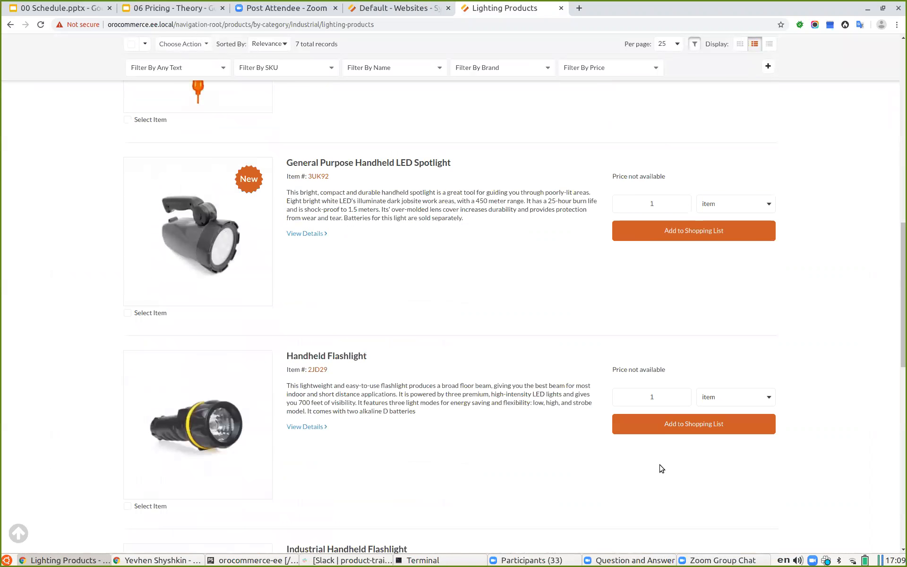
Assign the Default + 5% price list to the Default website and save it
left_click(366, 6)
left_click(804, 87)
left_click(231, 283)
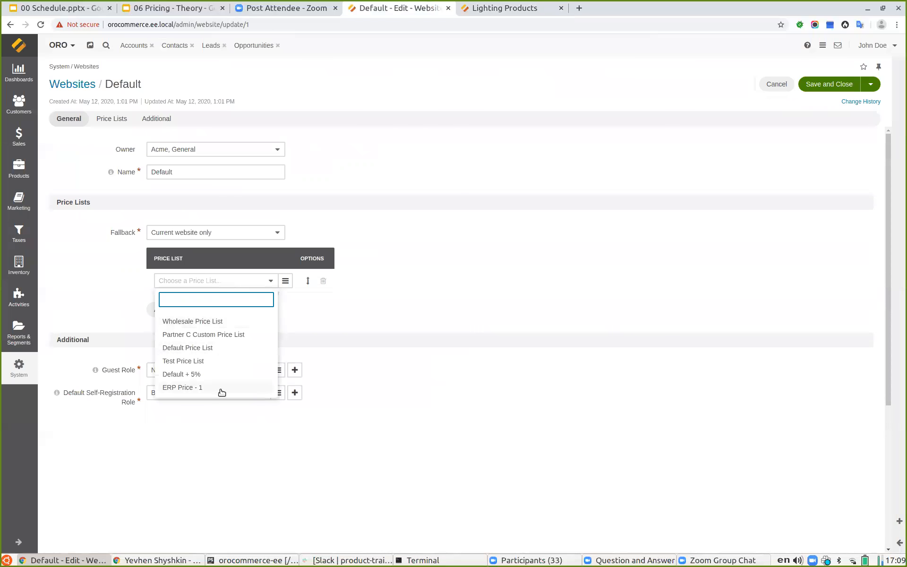
left_click(178, 374)
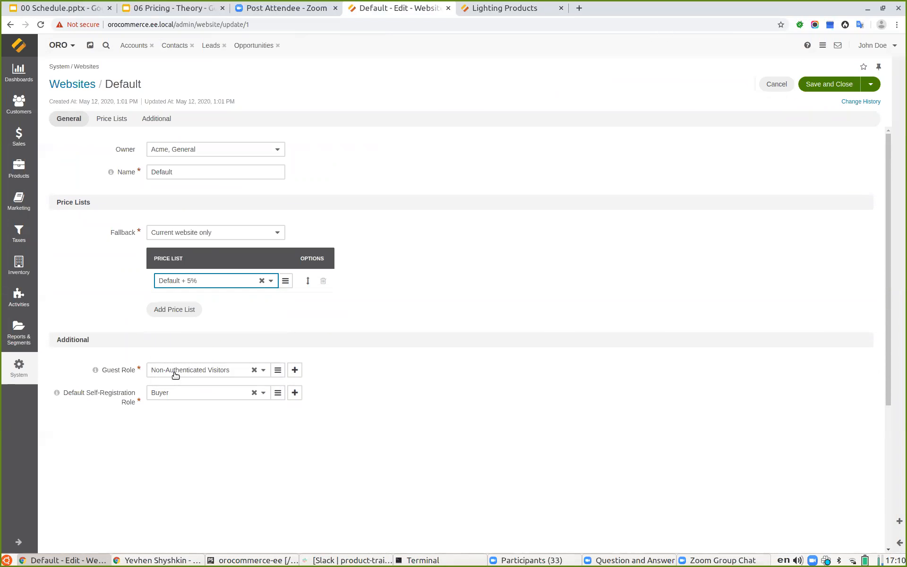
left_click(822, 88)
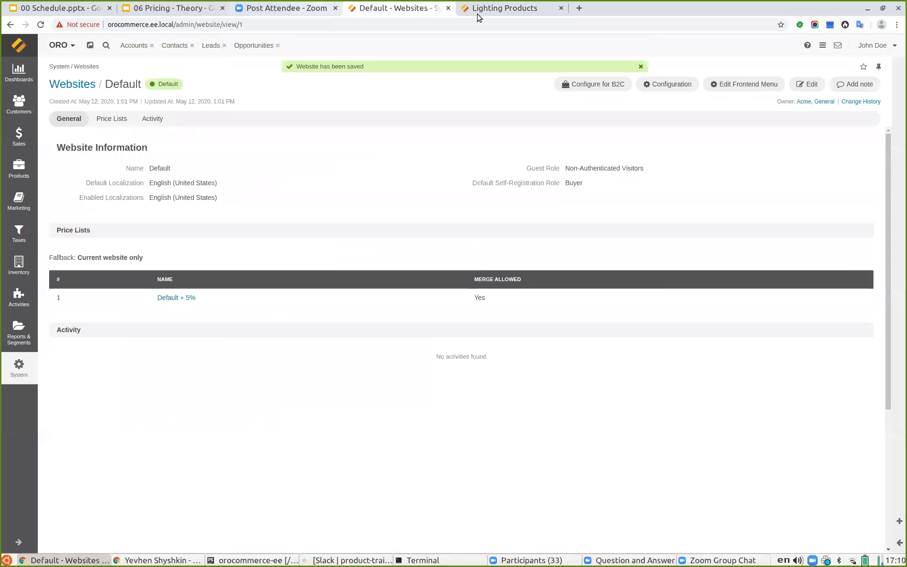
Refresh the storefront's Lighting Products page and check the product prices against the Default + 5% price list
left_click(497, 11)
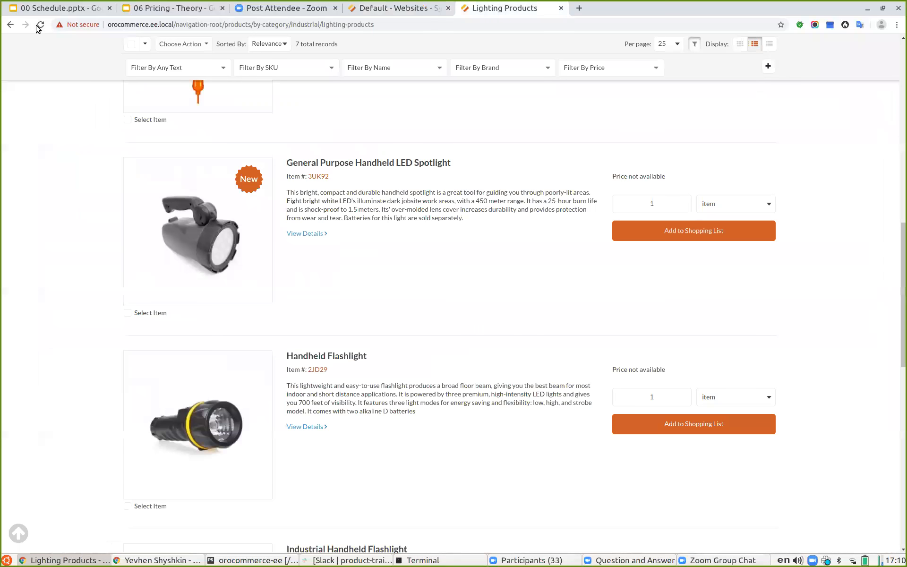
key("F5")
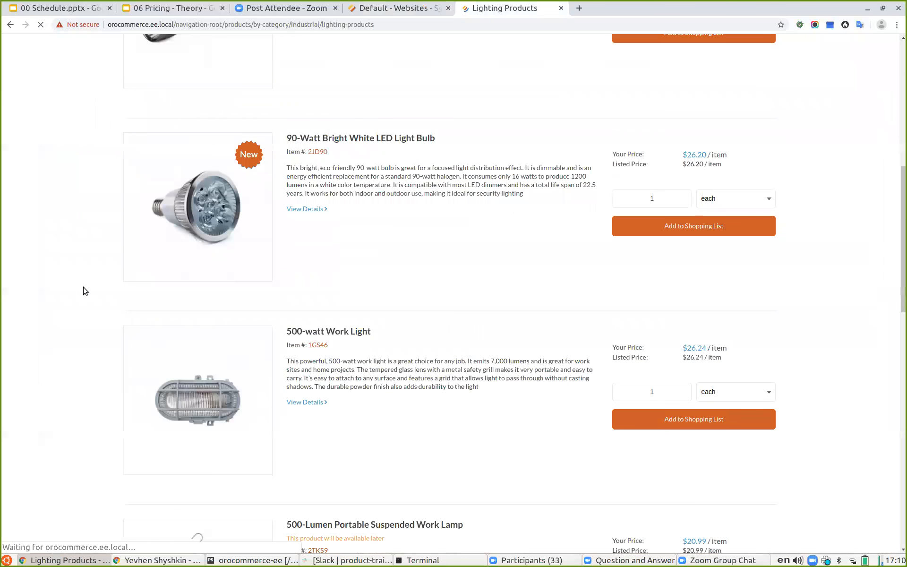
mouse_move(700, 342)
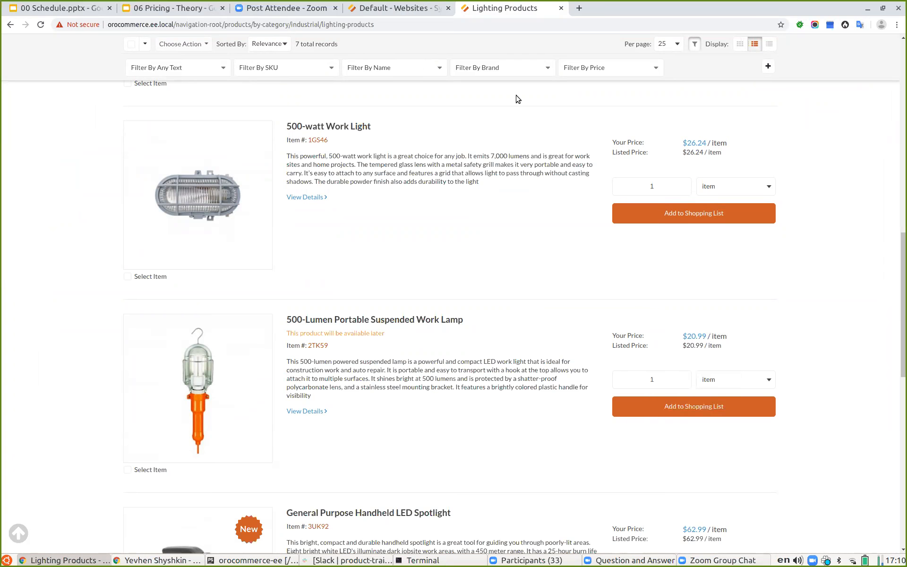
Present the 06 Pricing - Theory slides in Google Slides from Price list fallbacks through to Customer group price lists
left_click(395, 11)
left_click(163, 8)
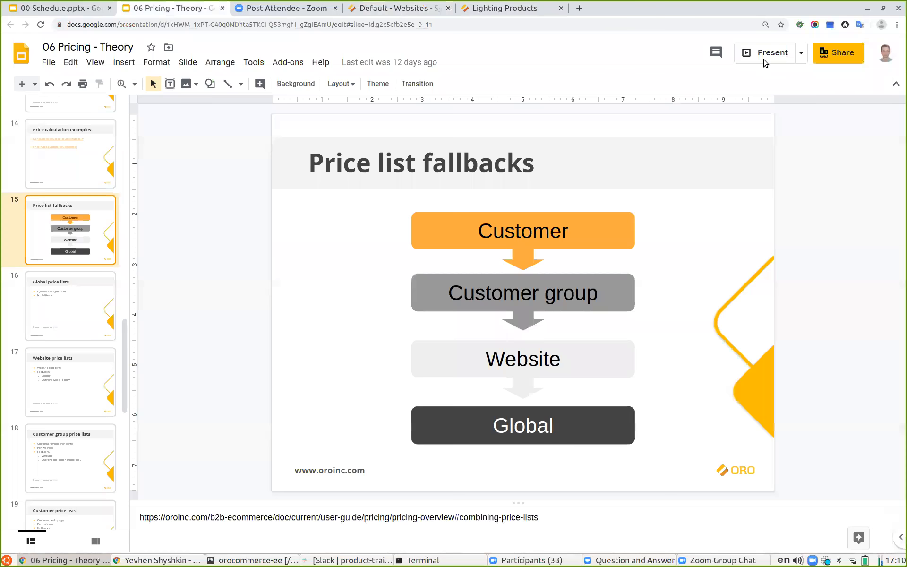
left_click(765, 62)
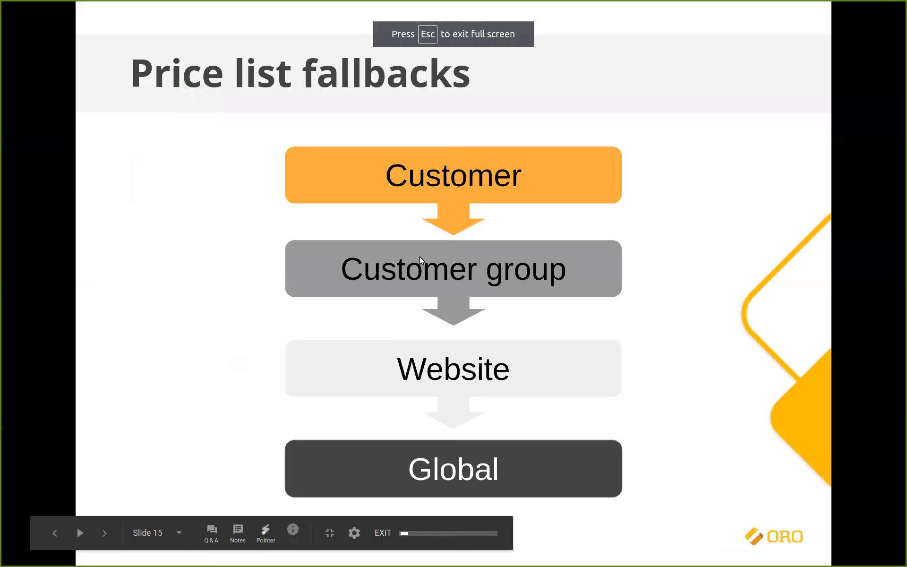
key("Right")
key("Right")
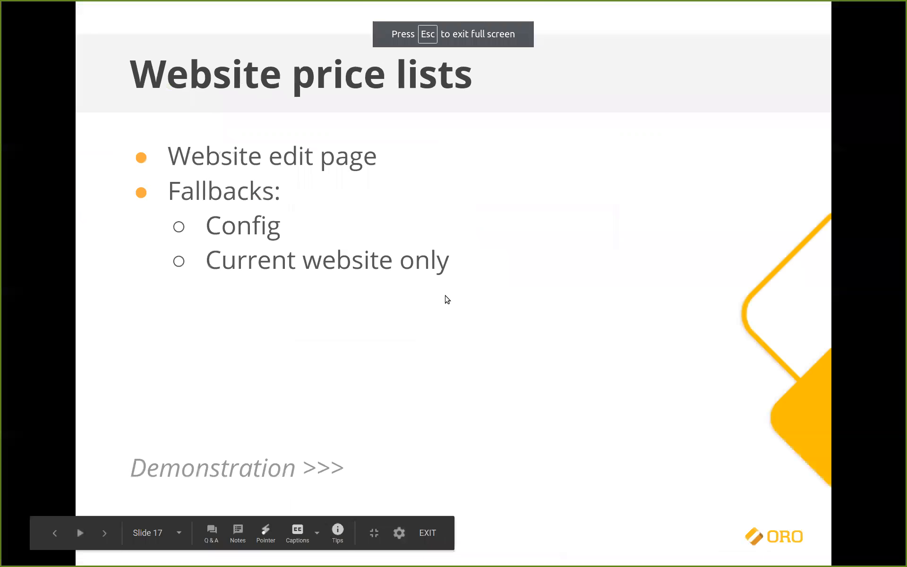
key("Right")
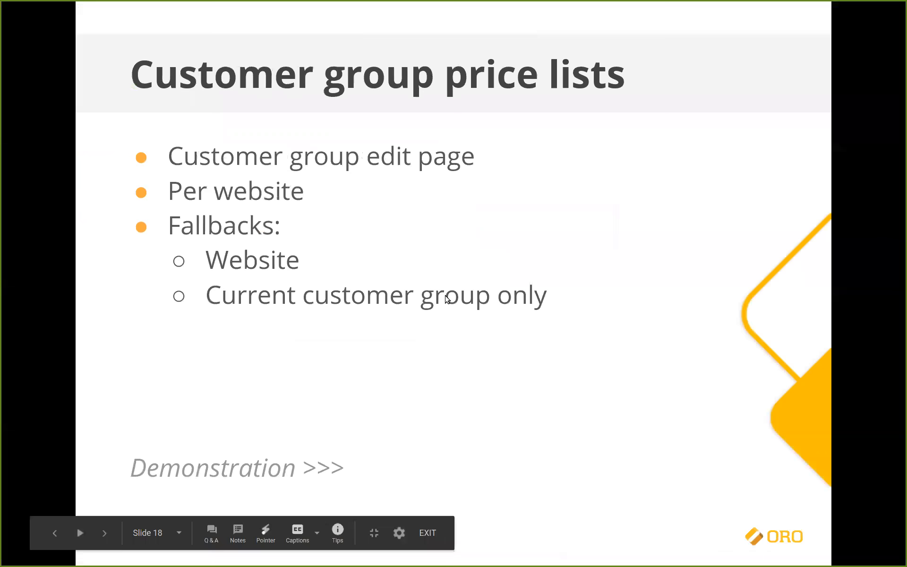
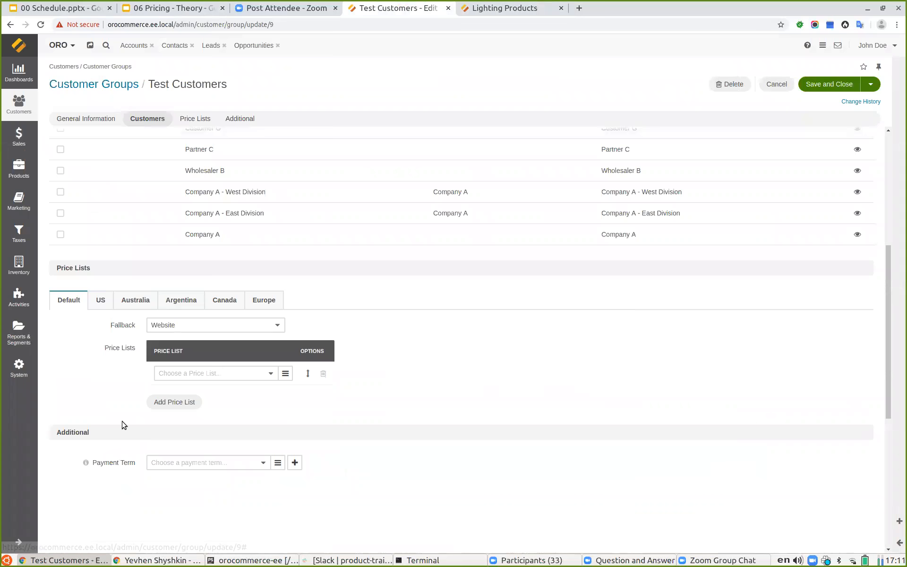
Review the Test Customers group's price list settings for the US, Australia, Argentina, Canada and Europe websites
left_click(104, 307)
left_click(137, 299)
left_click(180, 300)
left_click(224, 305)
left_click(254, 301)
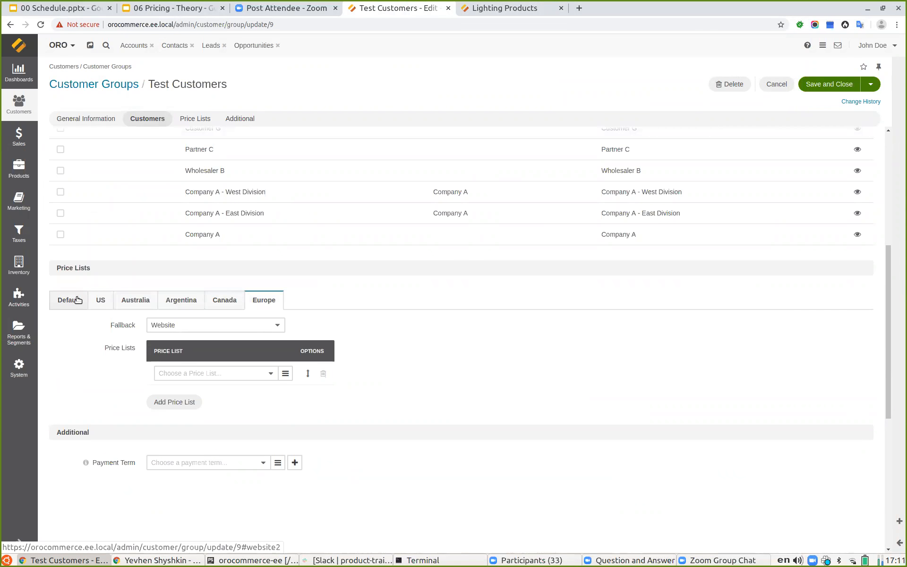
Keep Website as the Test Customers group's price list fallback for the Default website and save the group
left_click(65, 296)
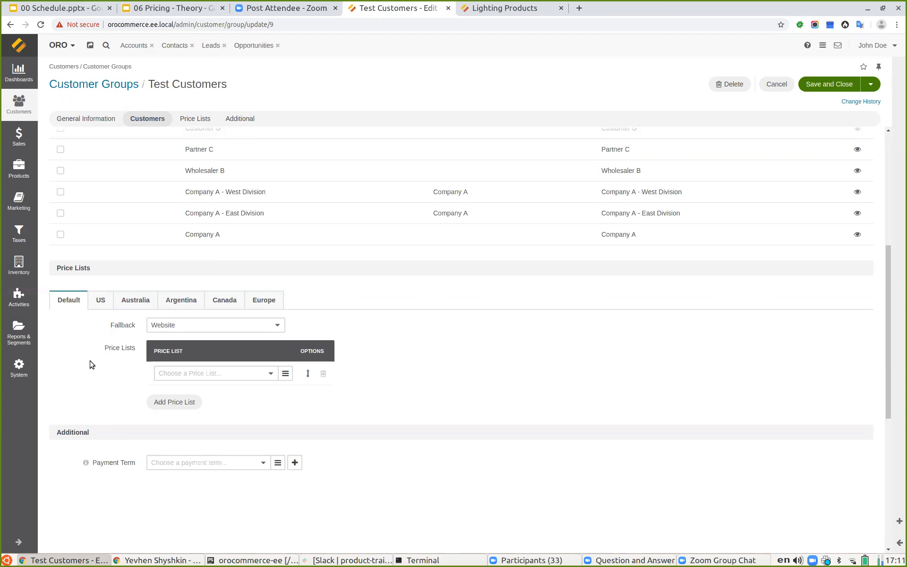
left_click(158, 322)
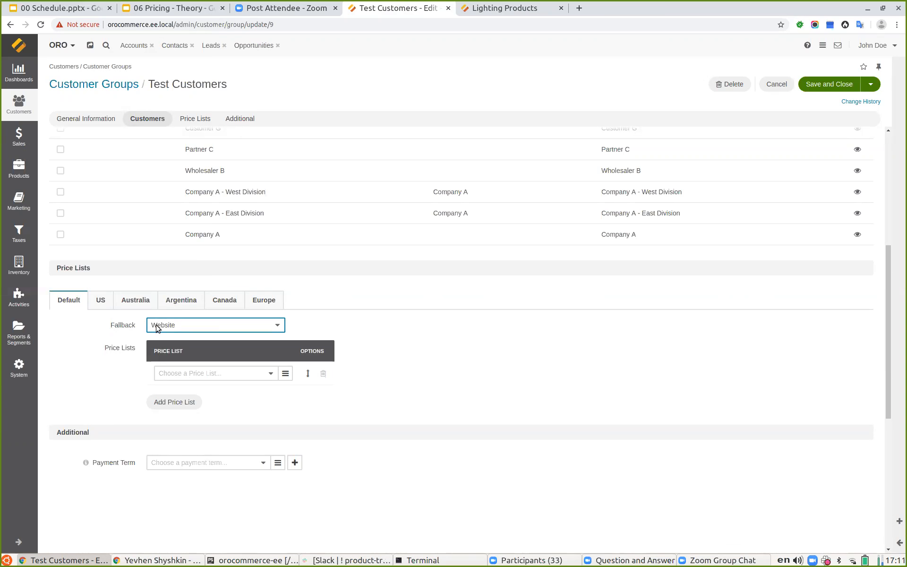
left_click(830, 84)
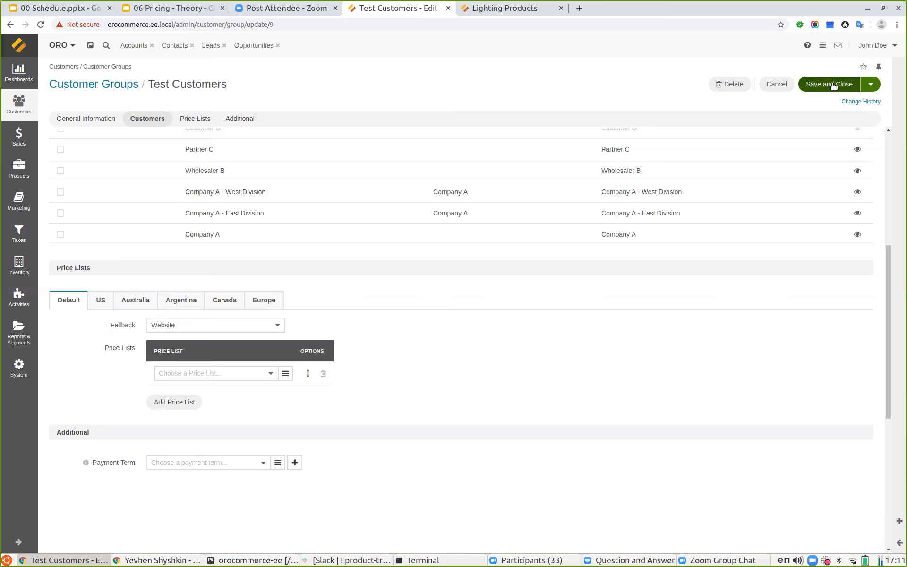
Reload the storefront product list and check the 500-Lumen Portable Suspended Work Lamp's price for the saved customer group settings
left_click(509, 9)
mouse_move(696, 339)
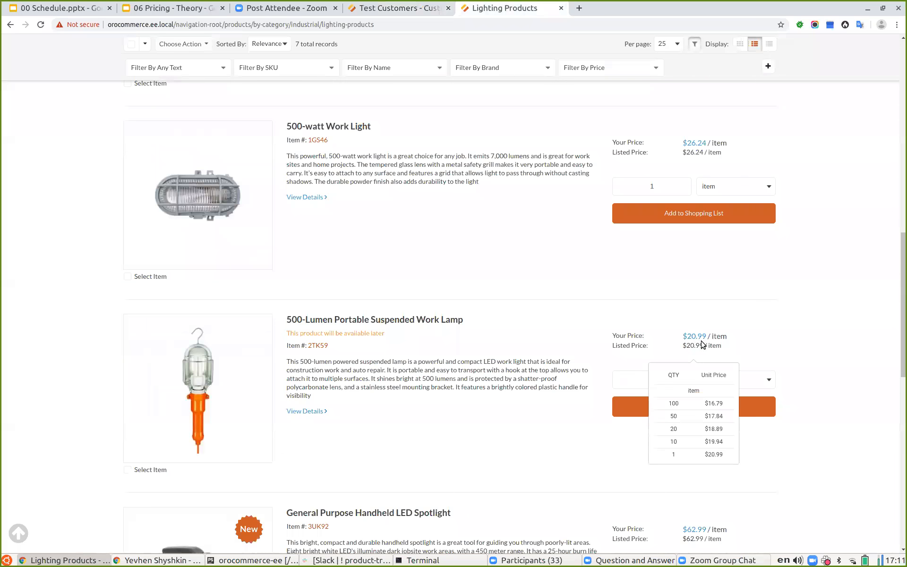
left_click(40, 25)
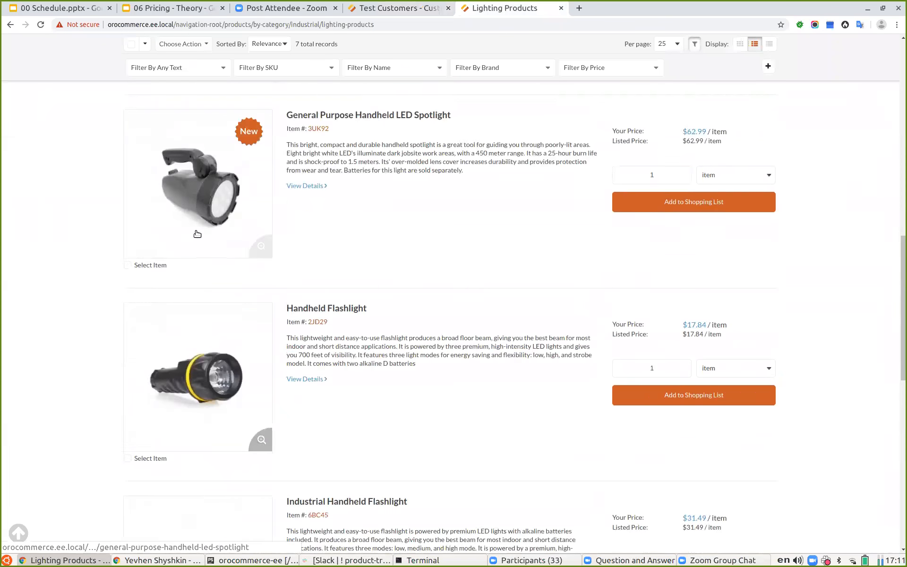
scroll(198, 234, "down", 10)
mouse_move(688, 423)
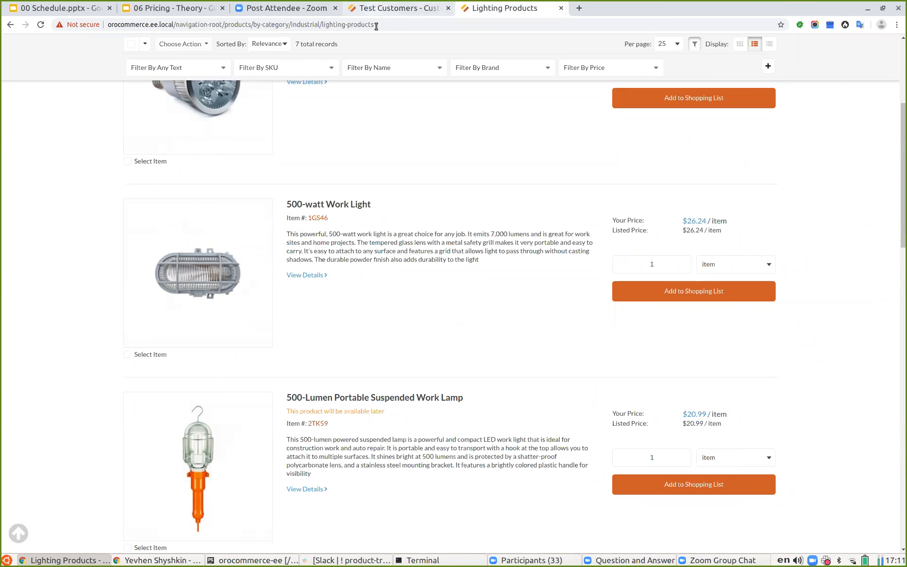
Create a price list named "Test for 2TK59" with US Dollar as its currency and save it
left_click(399, 9)
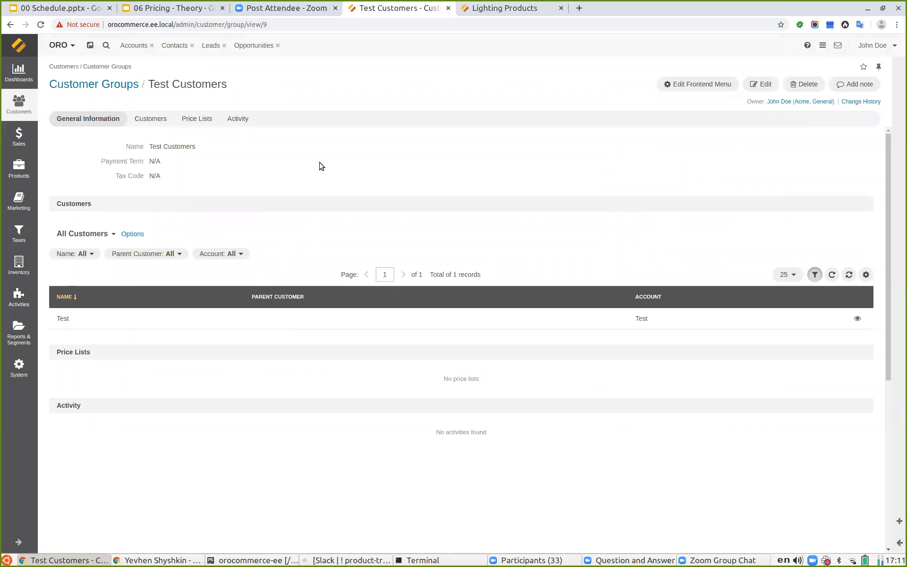
left_click(19, 137)
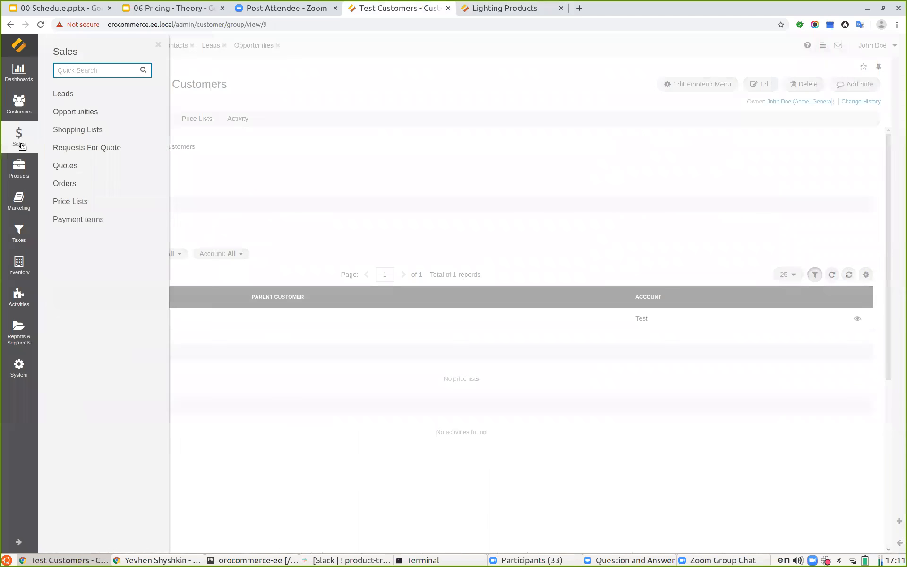
left_click(92, 203)
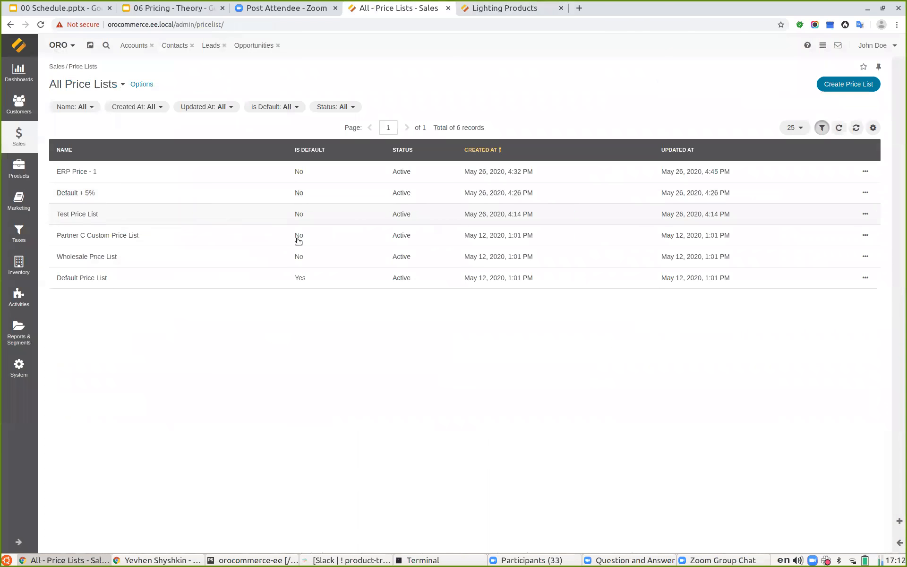
left_click(843, 83)
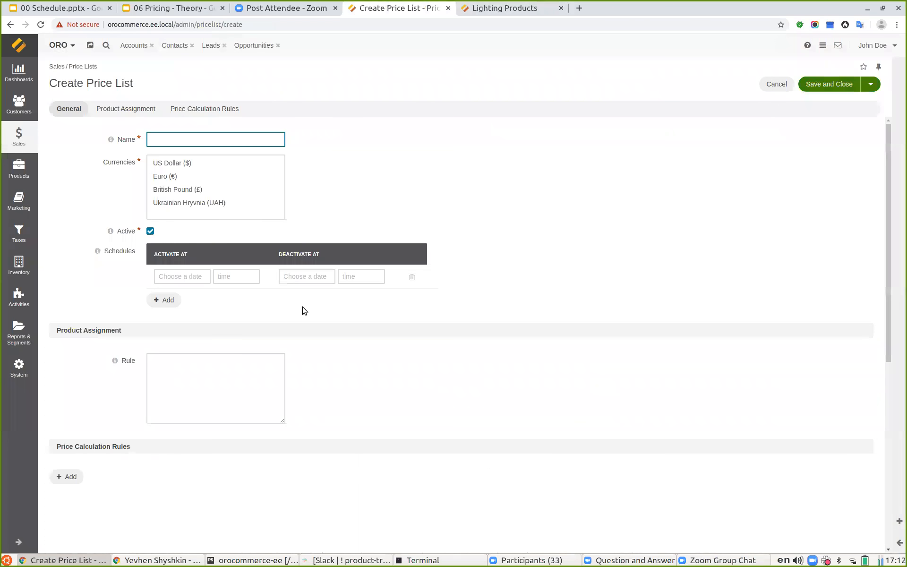
left_click(168, 162)
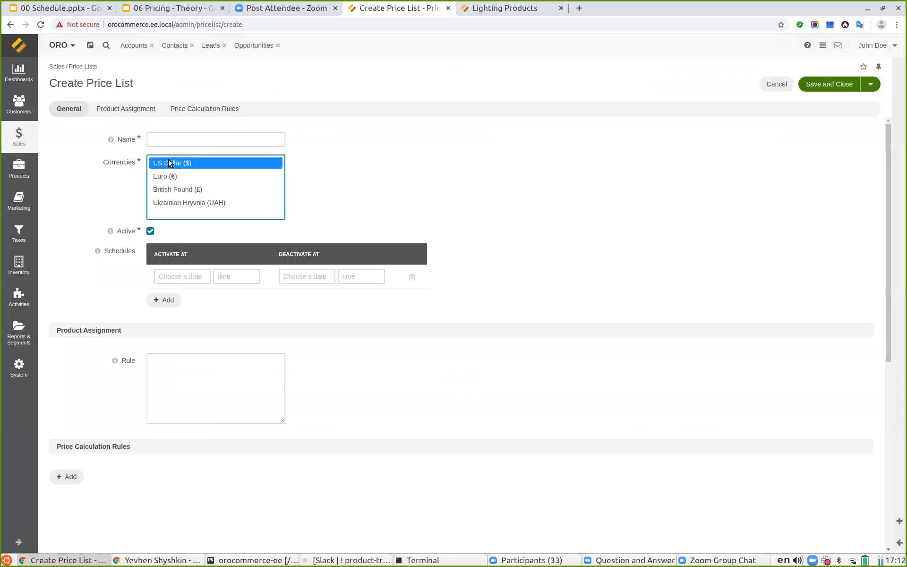
left_click(174, 138)
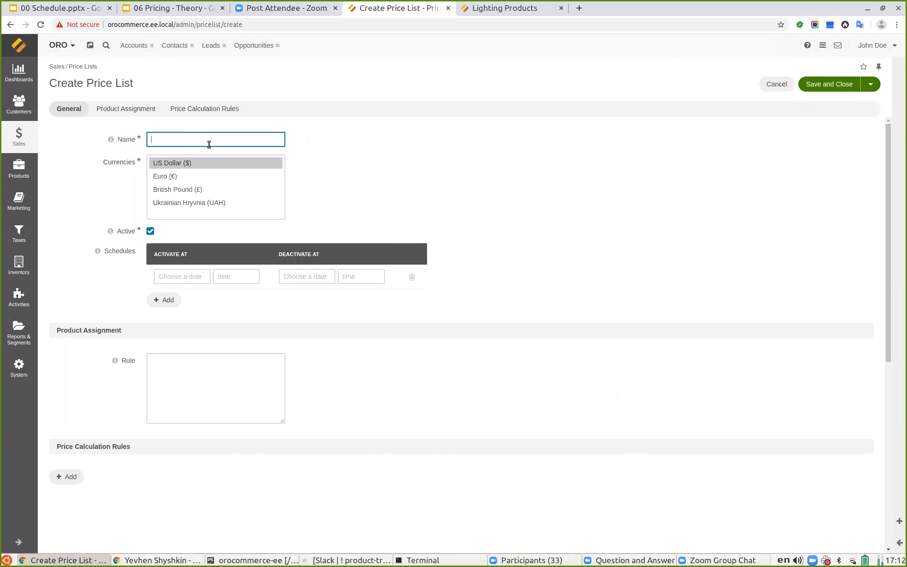
type("Test for")
left_click(497, 9)
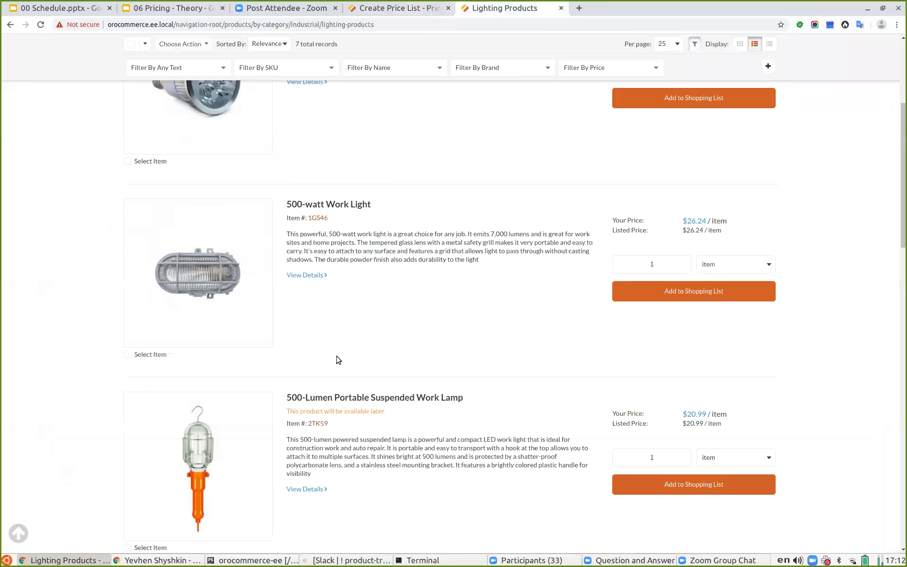
double_click(318, 422)
left_click(355, 9)
type("2TK59")
left_click(828, 84)
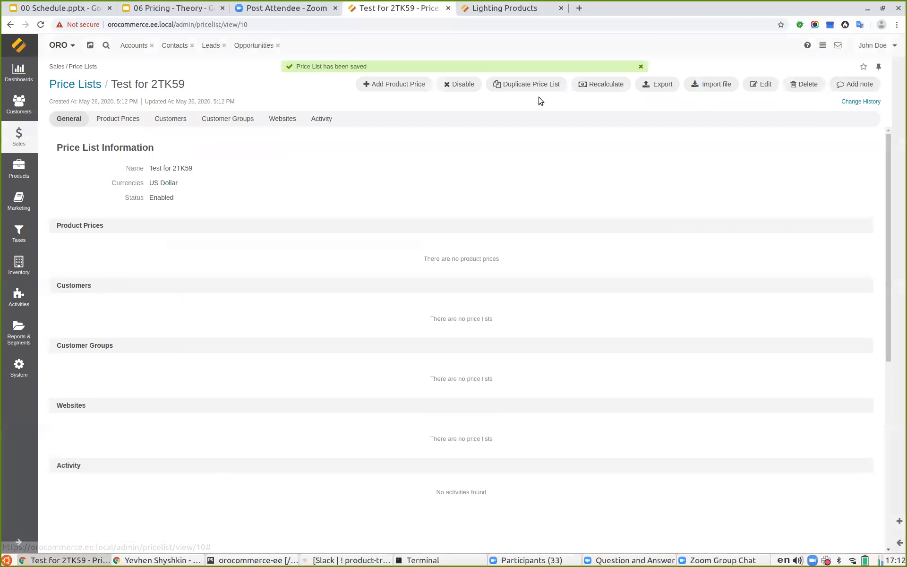
Start a product price in the new price list for product 2TK59 with quantity 1
left_click(378, 85)
left_click(409, 283)
type("2TK59")
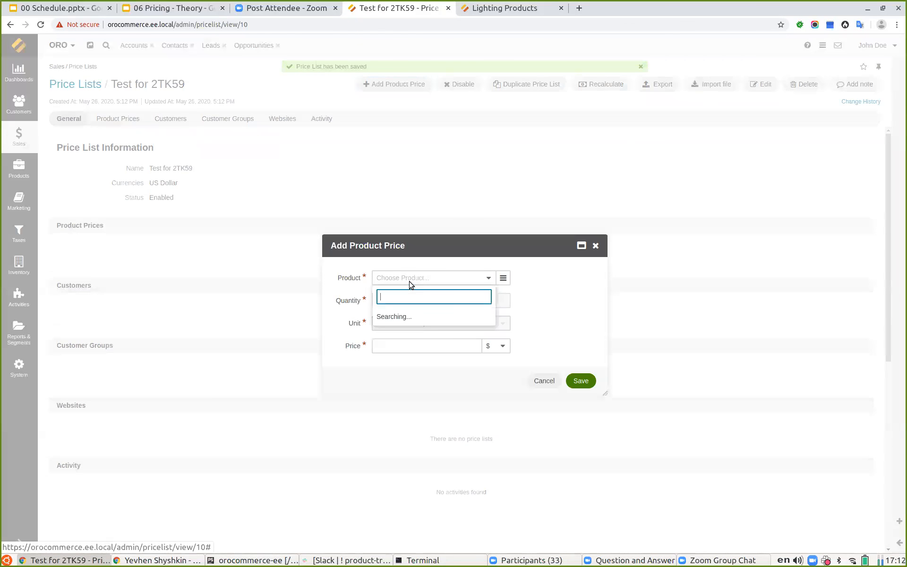
left_click(417, 317)
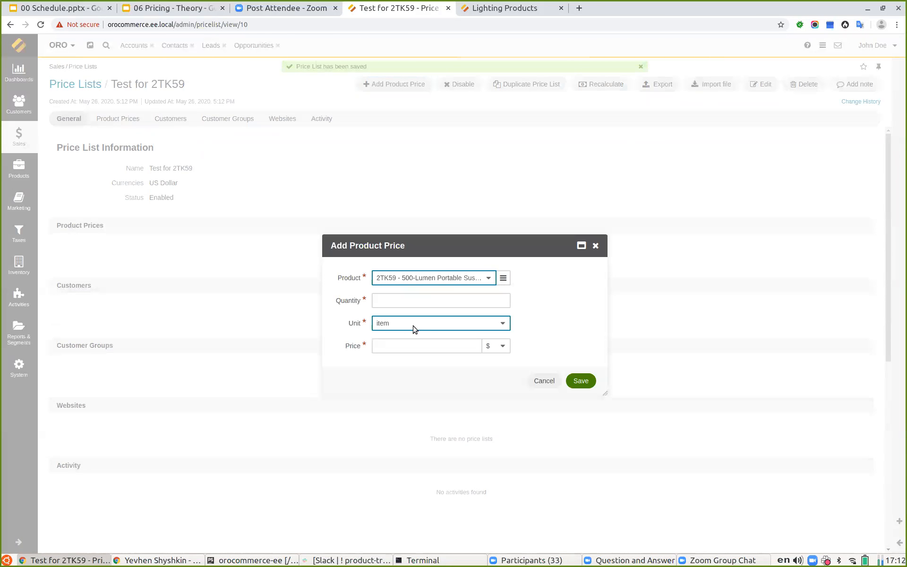
left_click(387, 299)
type("1")
Check the lamp's storefront price, set the new product price to $15 and save it
left_click(477, 8)
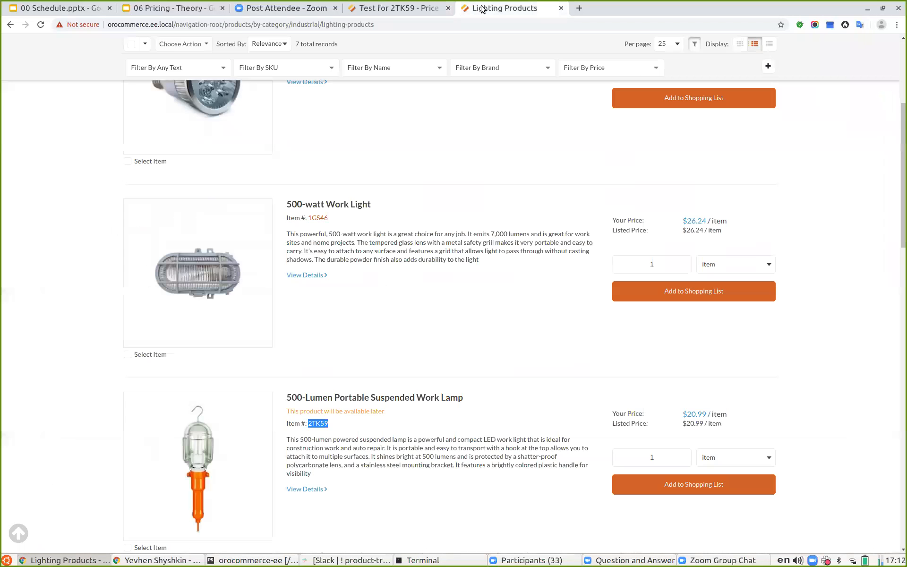
left_click(415, 9)
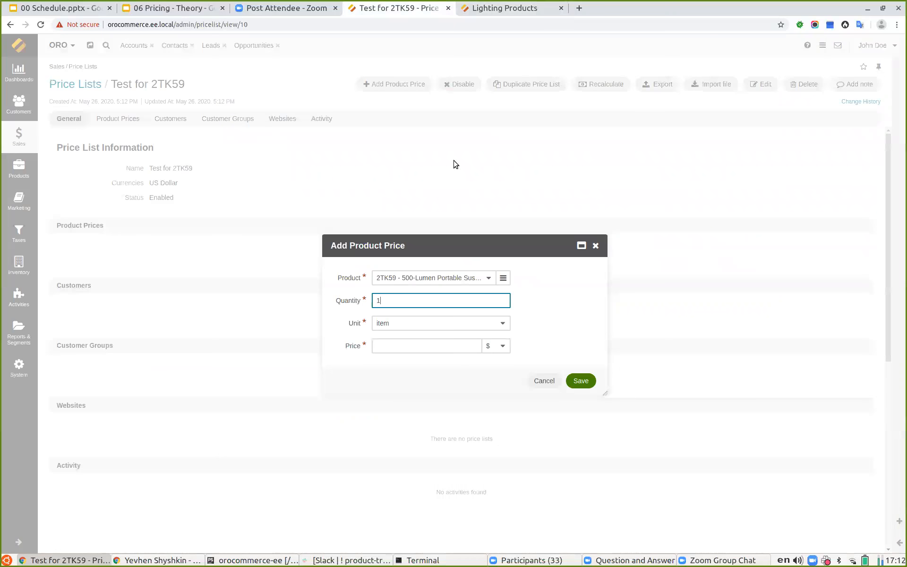
left_click(485, 9)
left_click(409, 6)
left_click(414, 349)
type("15")
left_click(581, 381)
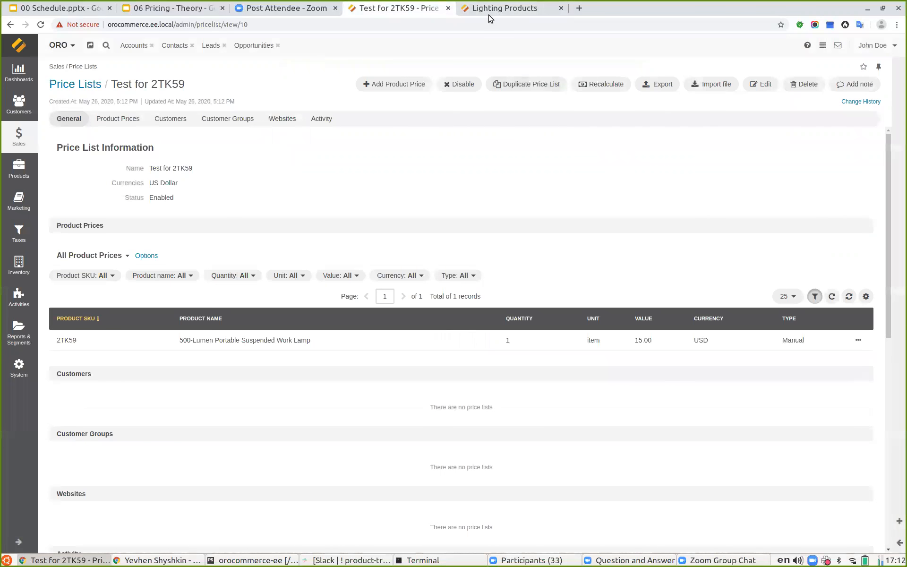
Assign the "Test for 2TK59" price list to the Test Customers group for the Default website and save the group
left_click(19, 147)
left_click(18, 104)
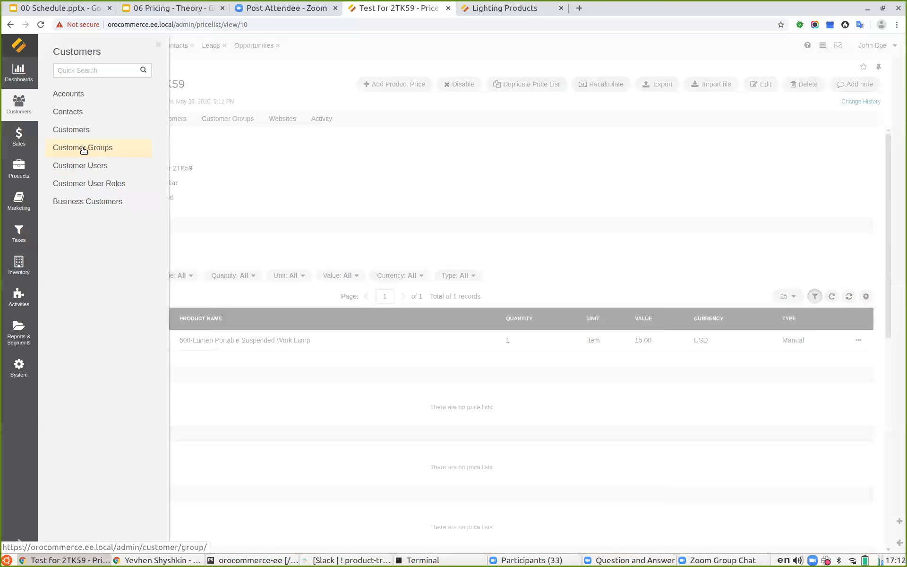
left_click(83, 148)
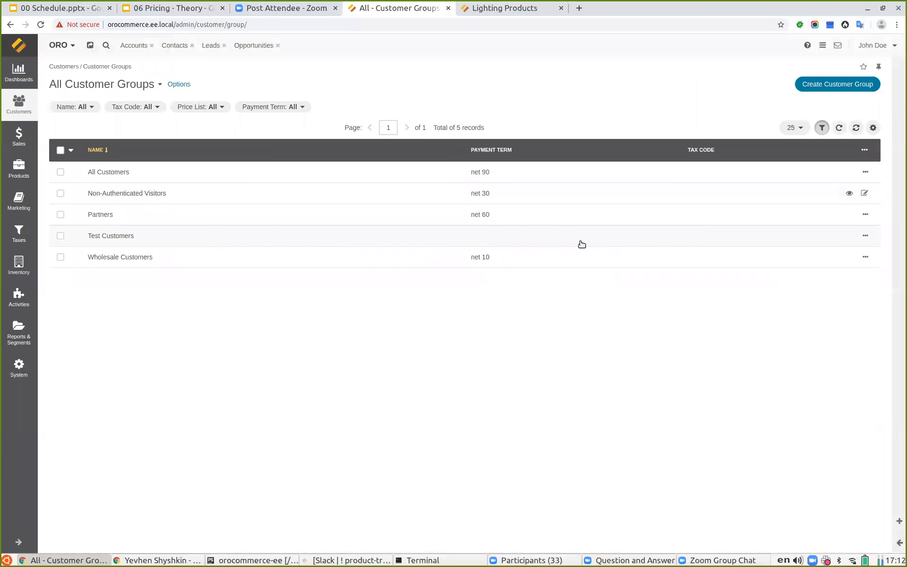
left_click(828, 235)
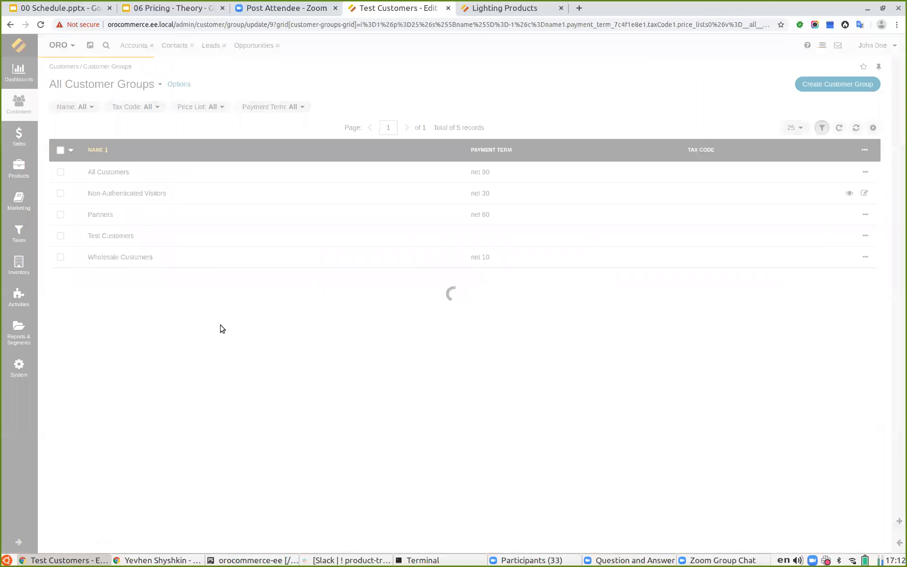
scroll(187, 376, "down", 7)
left_click(192, 298)
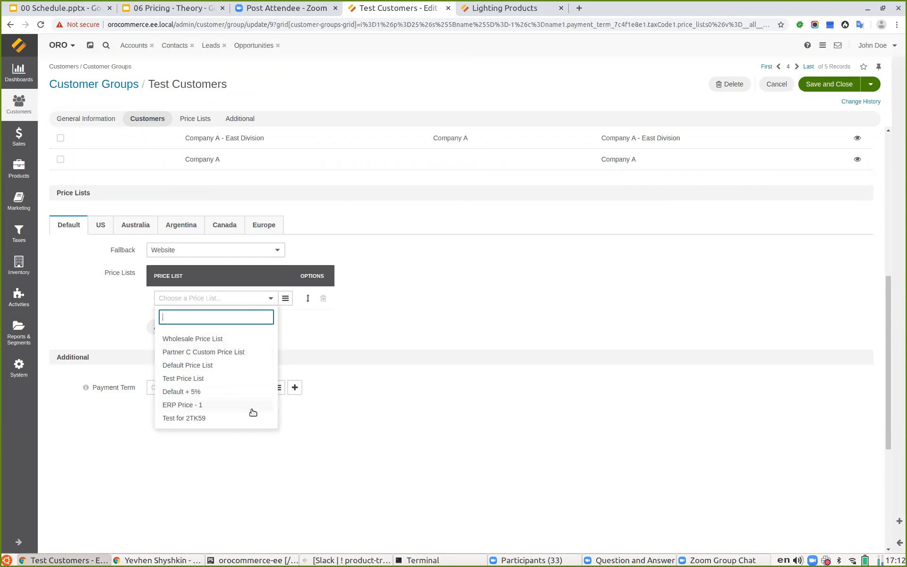
left_click(184, 421)
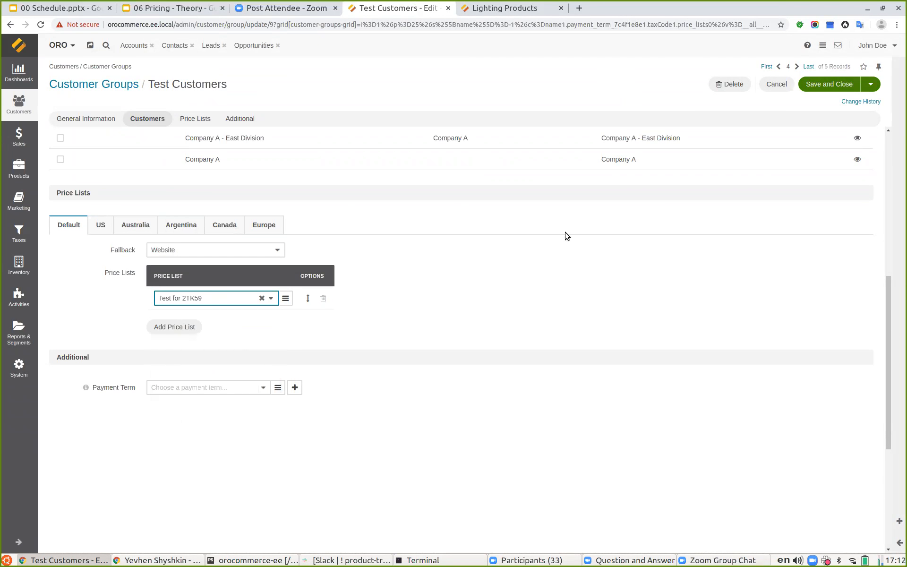
left_click(829, 85)
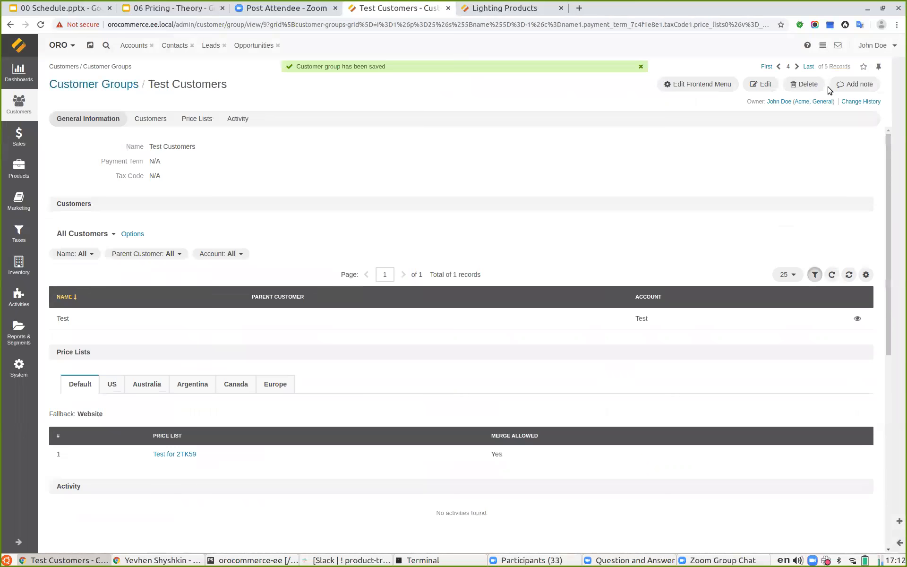
Reload the storefront product list and compare the tier prices of the 500-Lumen Portable Suspended Work Lamp and the 500-watt Work Light
left_click(493, 8)
key("F5")
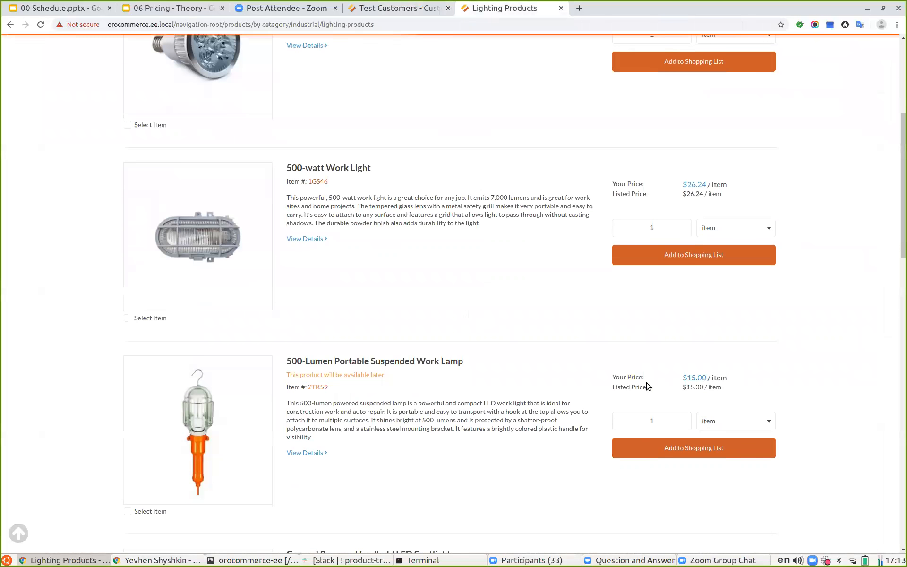
mouse_move(691, 377)
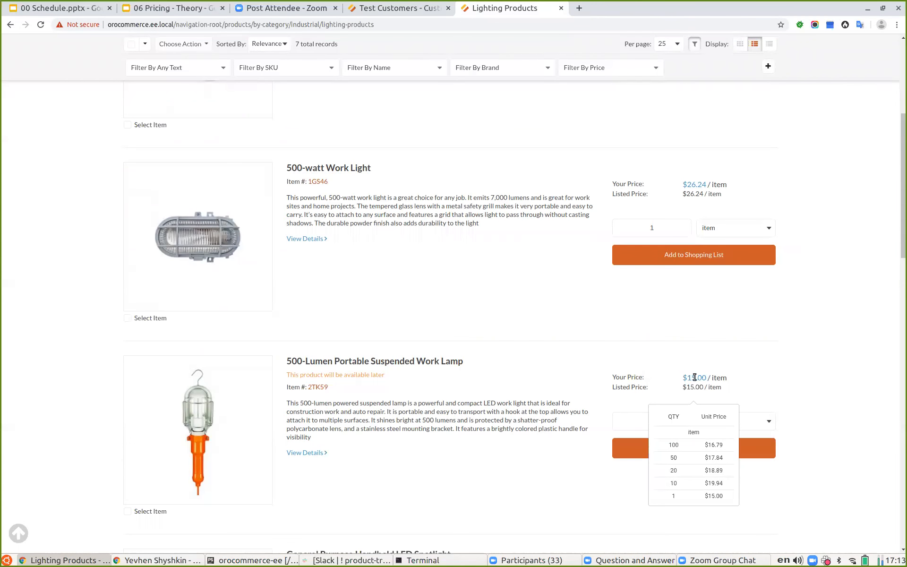
mouse_move(704, 183)
scroll(697, 191, "up", 4)
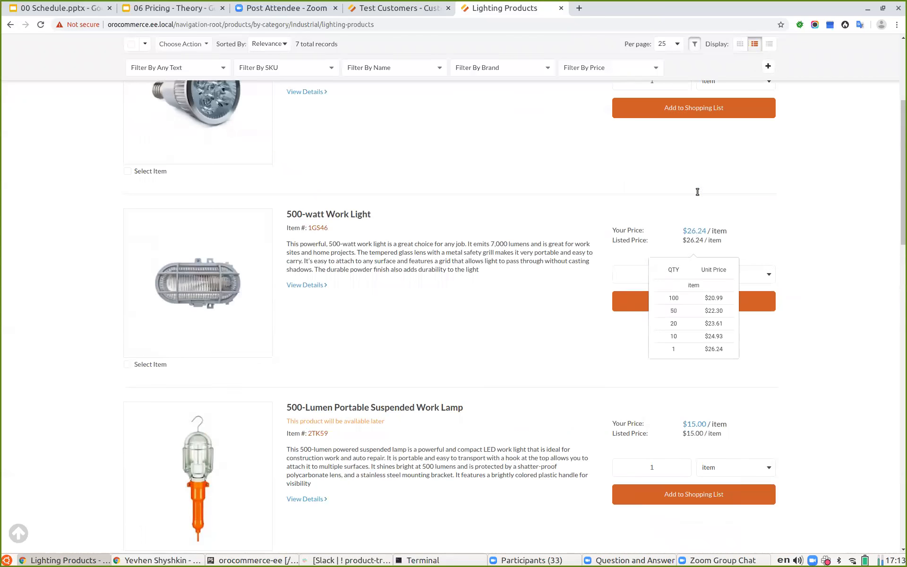
scroll(697, 197, "down", 4)
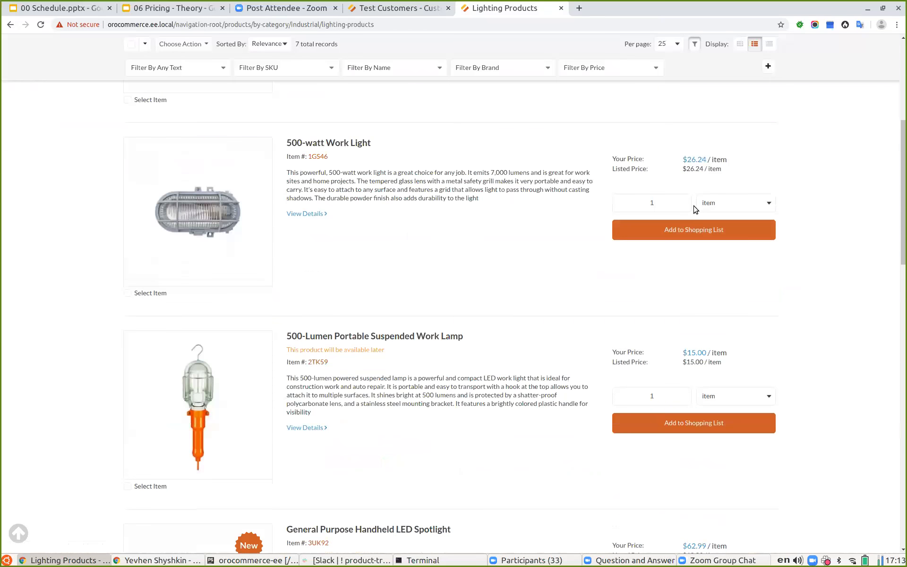
mouse_move(688, 169)
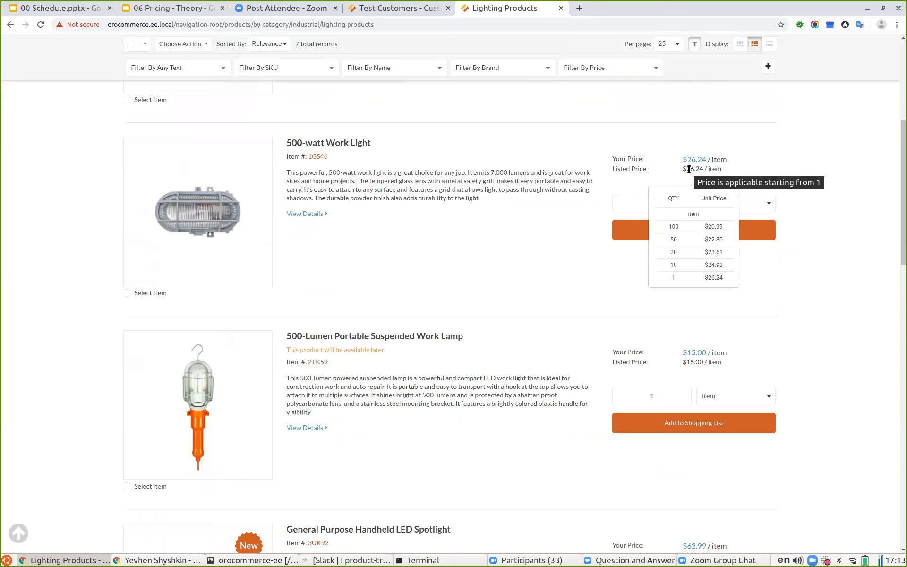
Set the Test Customers group's Default website fallback to "Current customer group only" and save the group
left_click(381, 11)
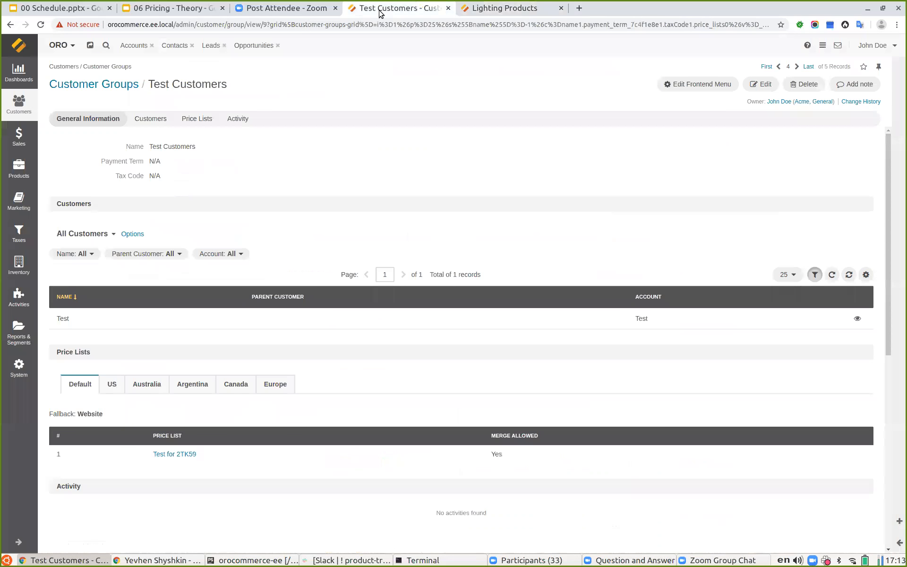
left_click(758, 85)
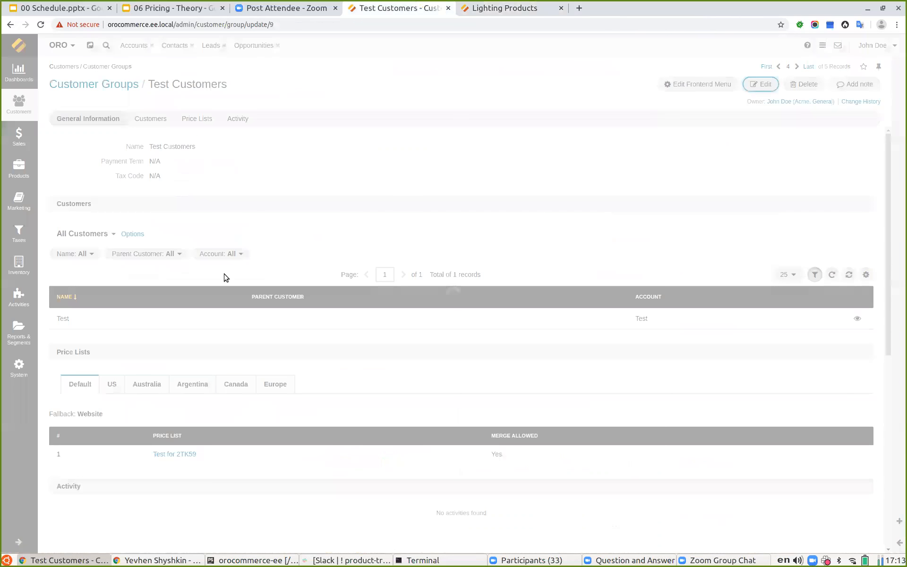
scroll(239, 338, "down", 5)
left_click(233, 381)
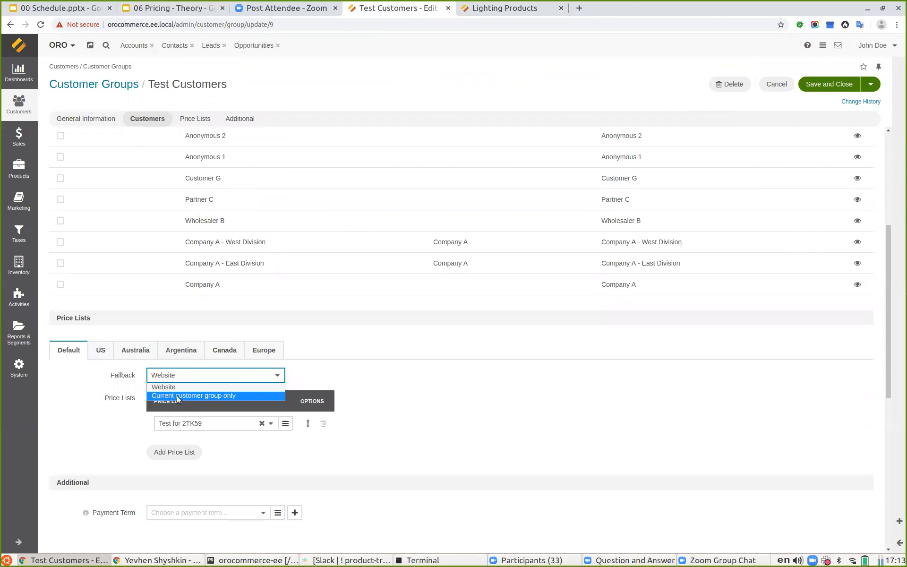
left_click(177, 396)
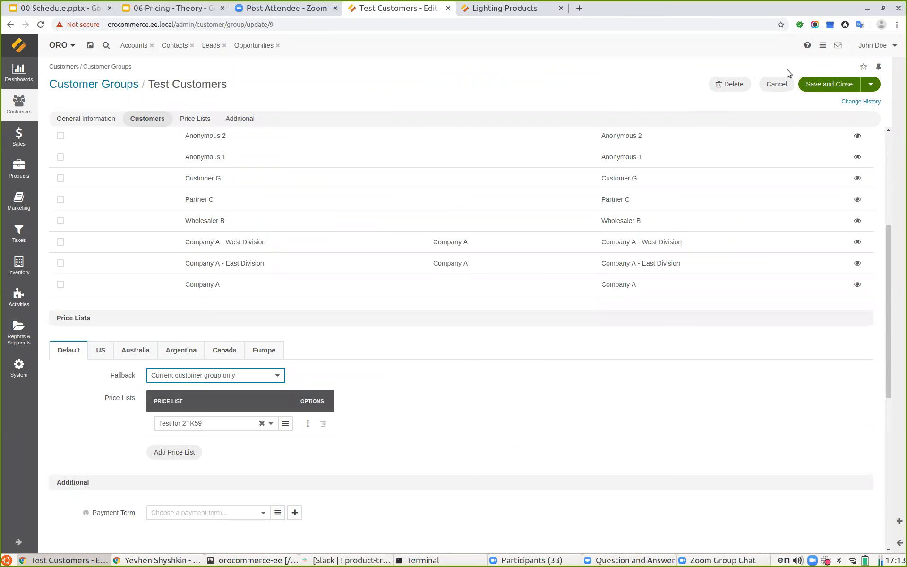
left_click(827, 87)
left_click(170, 427)
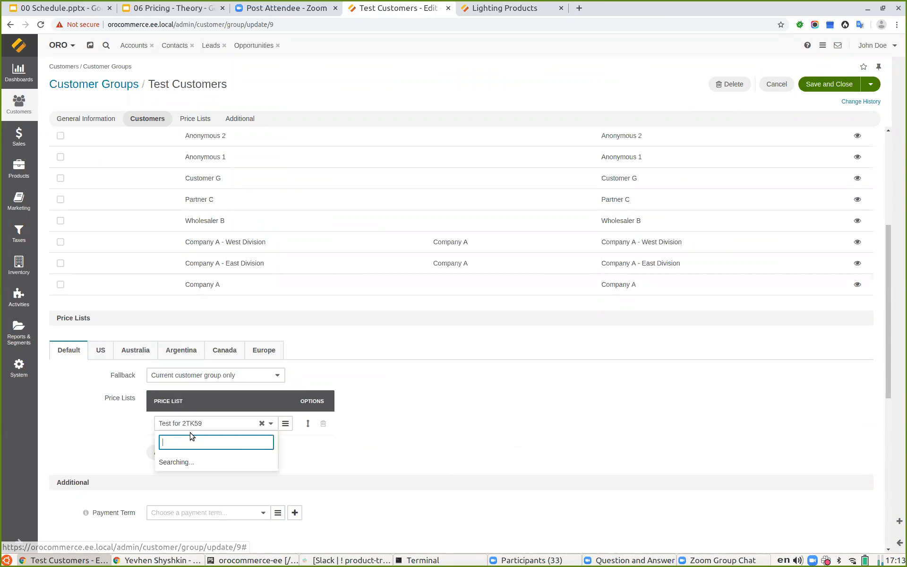
left_click(719, 389)
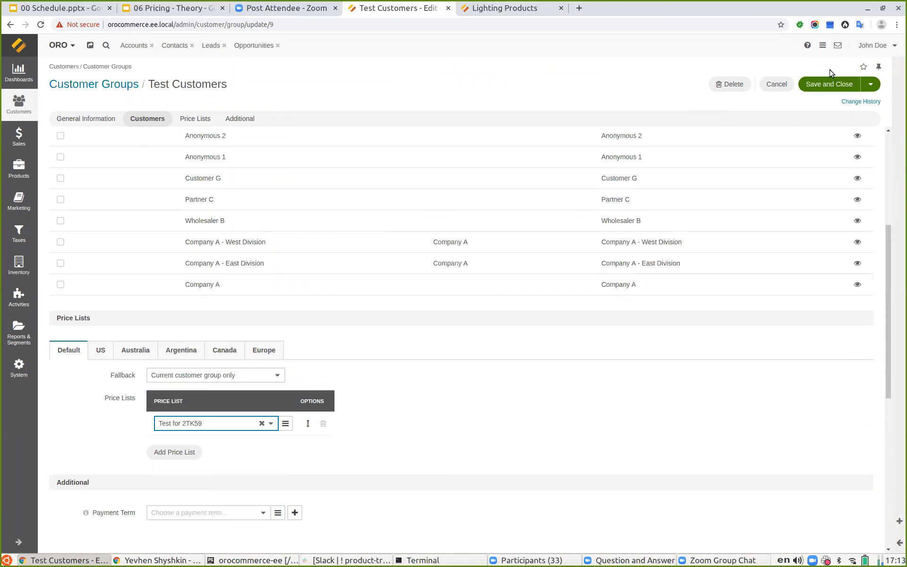
left_click(829, 84)
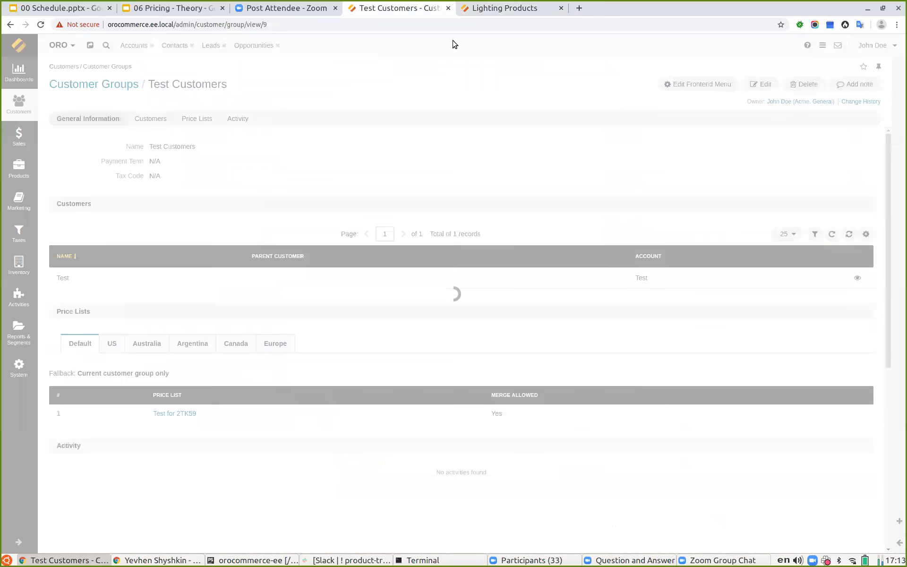
Reload the storefront's Lighting Products list and check which products have a price under the customer-group-only fallback
left_click(517, 7)
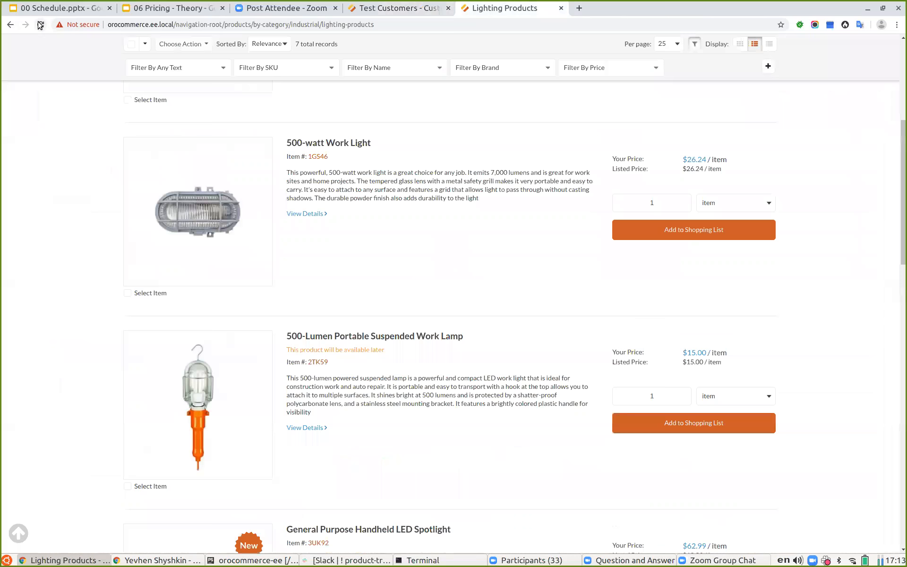
left_click(40, 24)
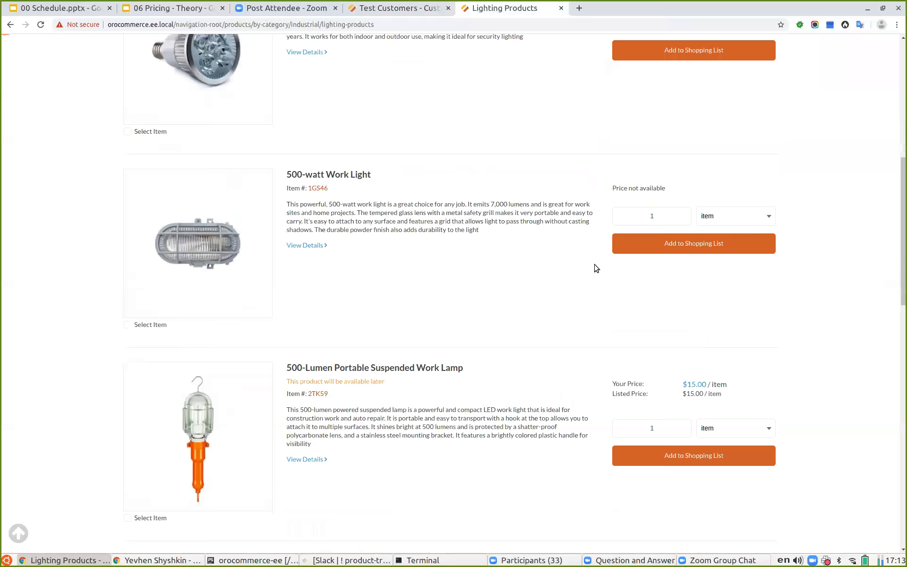
scroll(647, 181, "up", 8)
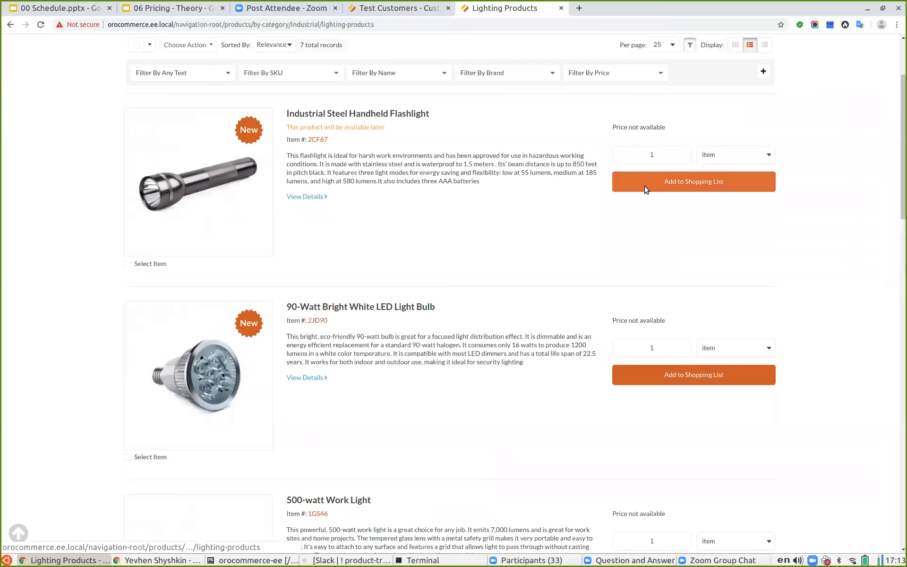
scroll(646, 207, "down", 10)
scroll(647, 216, "down", 5)
mouse_move(709, 237)
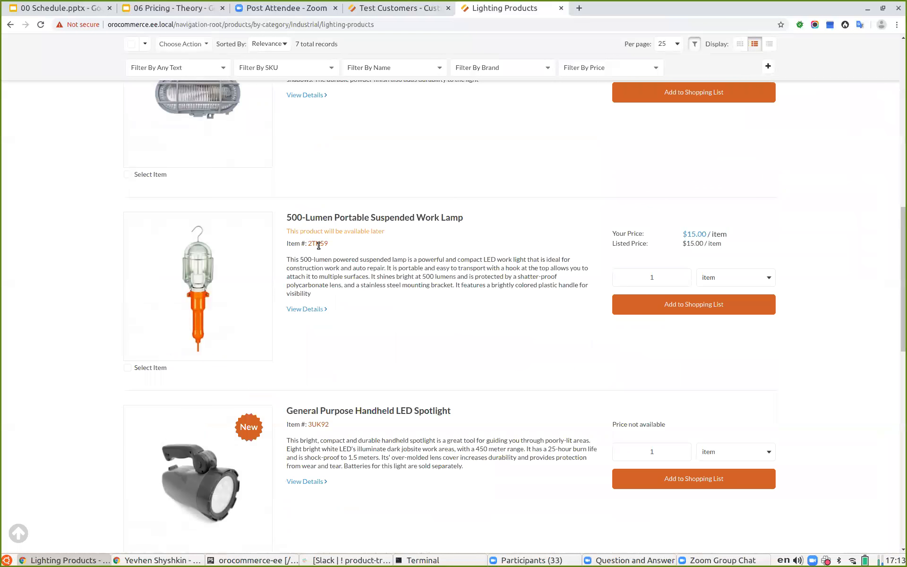
Switch to the "06 Pricing - Theory" presentation and show the "Customer price lists" slide full screen before ending the slideshow
left_click(381, 11)
left_click(177, 8)
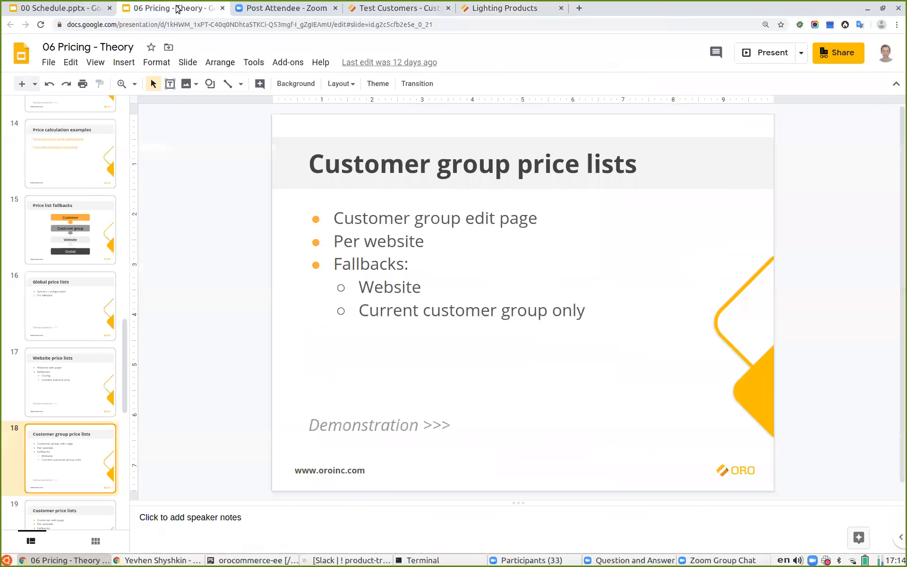
left_click(760, 56)
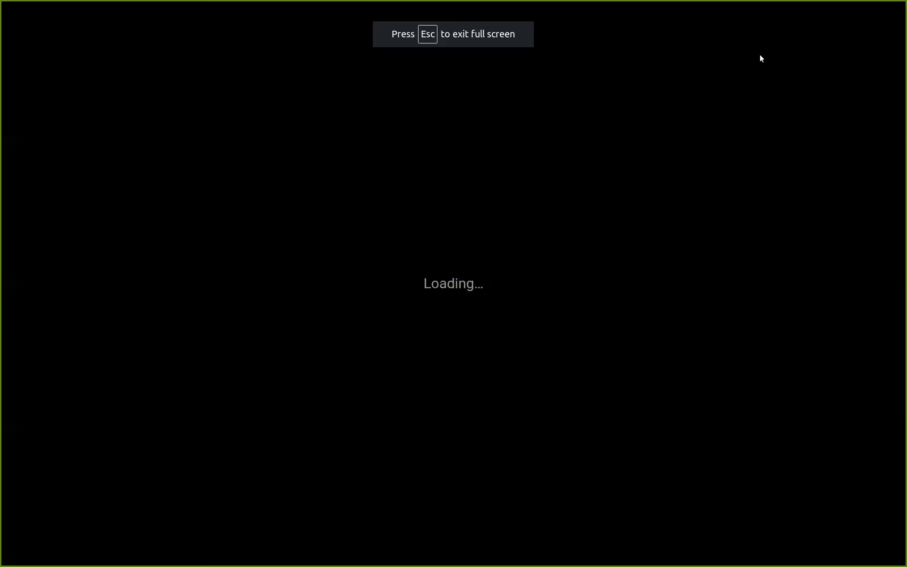
key("Right")
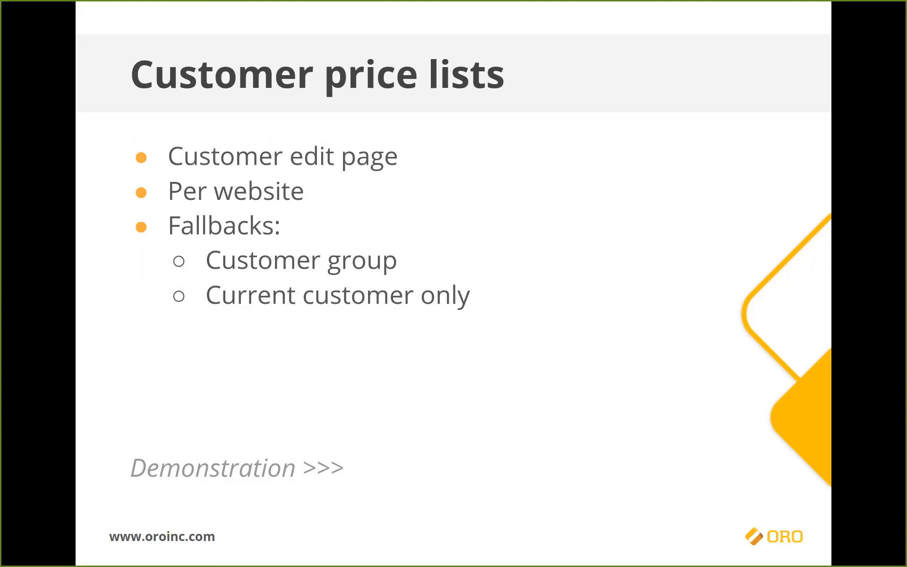
key("Escape")
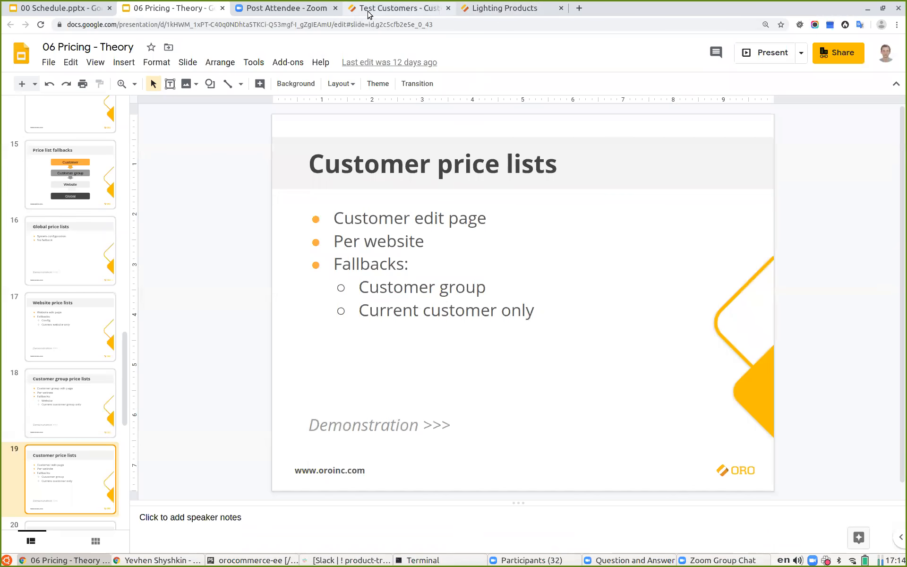
Return to the OroCommerce back office and open the list of all sales price lists
left_click(406, 8)
left_click(12, 114)
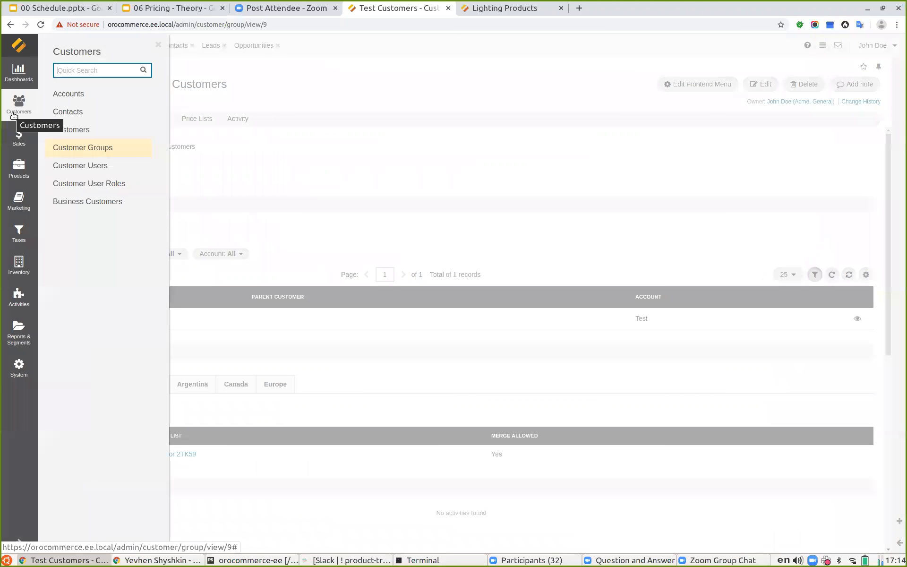
left_click(19, 168)
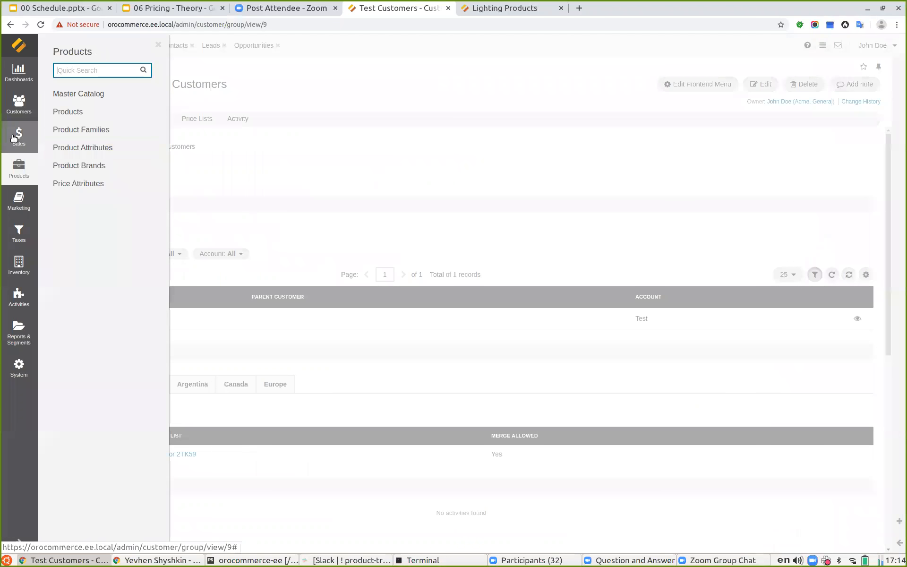
left_click(19, 137)
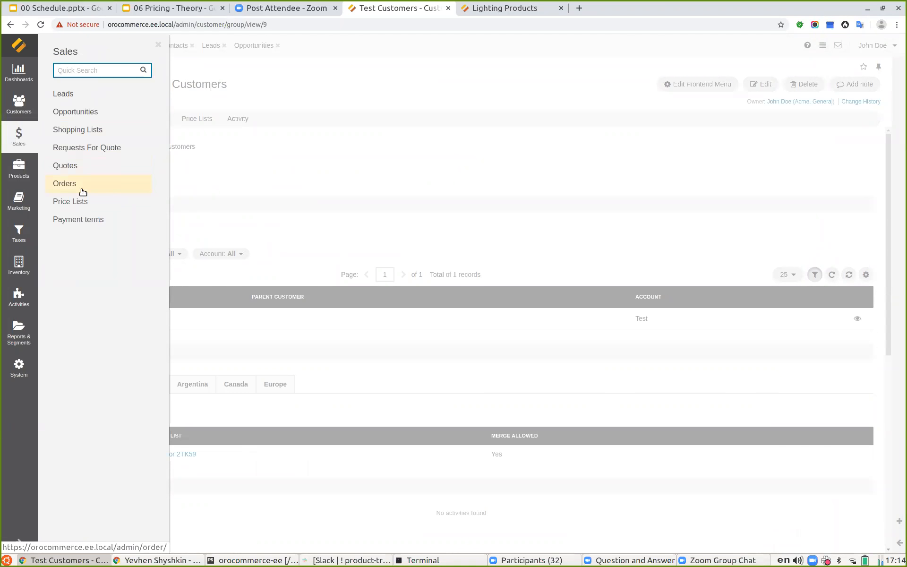
left_click(69, 202)
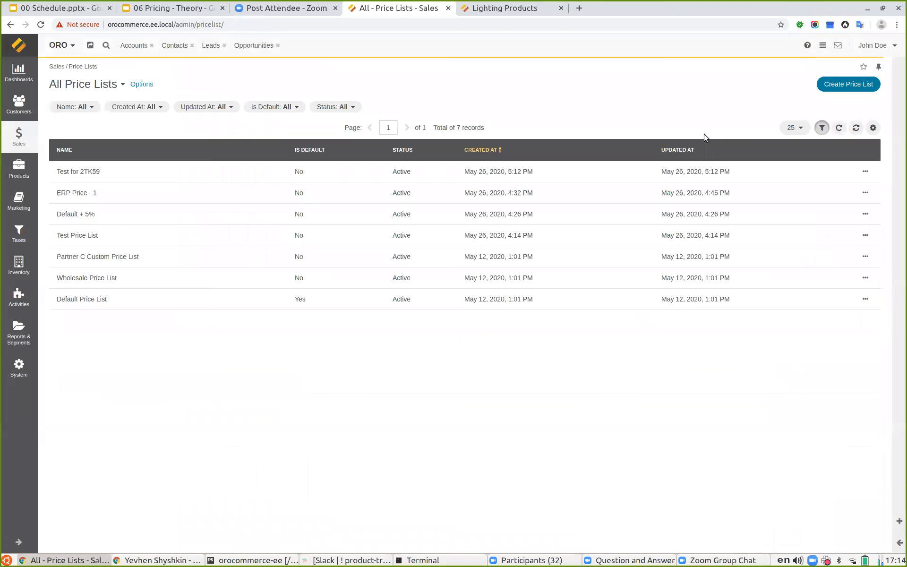
Start a new price list named "Test for 2TK59 - 10%" with US Dollar as its currency
left_click(848, 83)
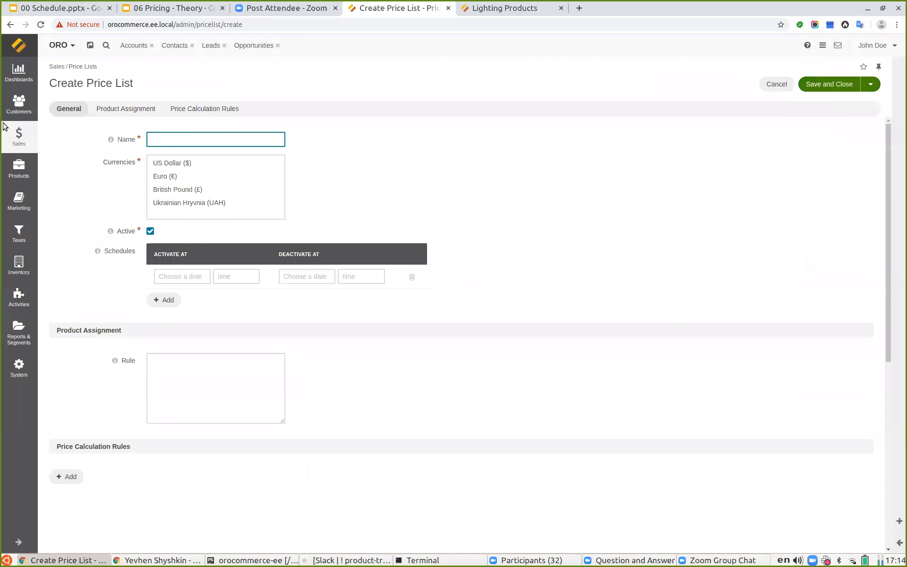
left_click(9, 25)
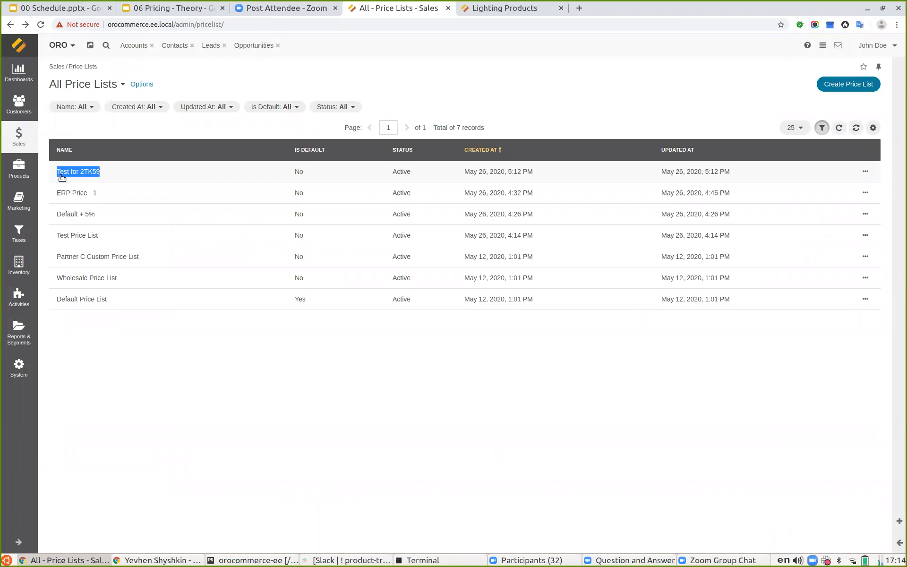
left_click(845, 85)
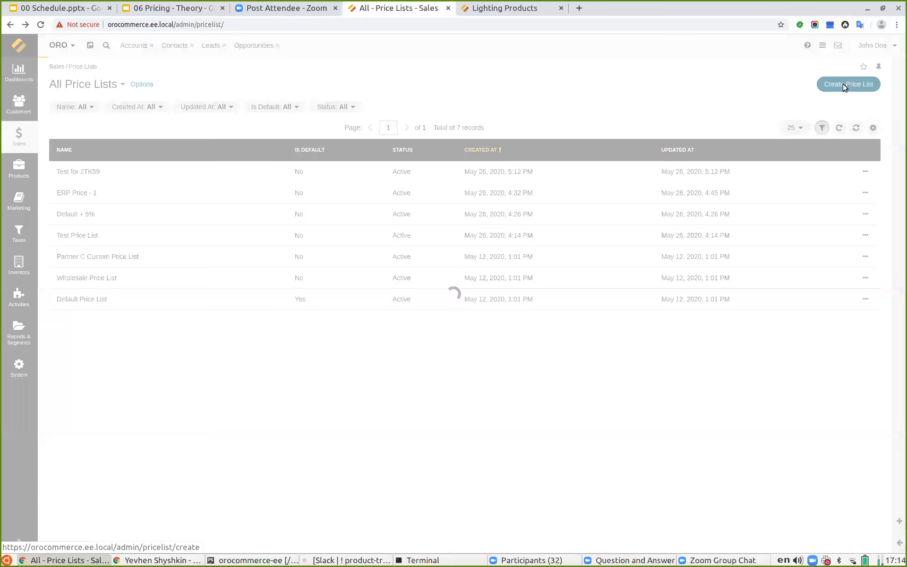
type("Test for 2TK59")
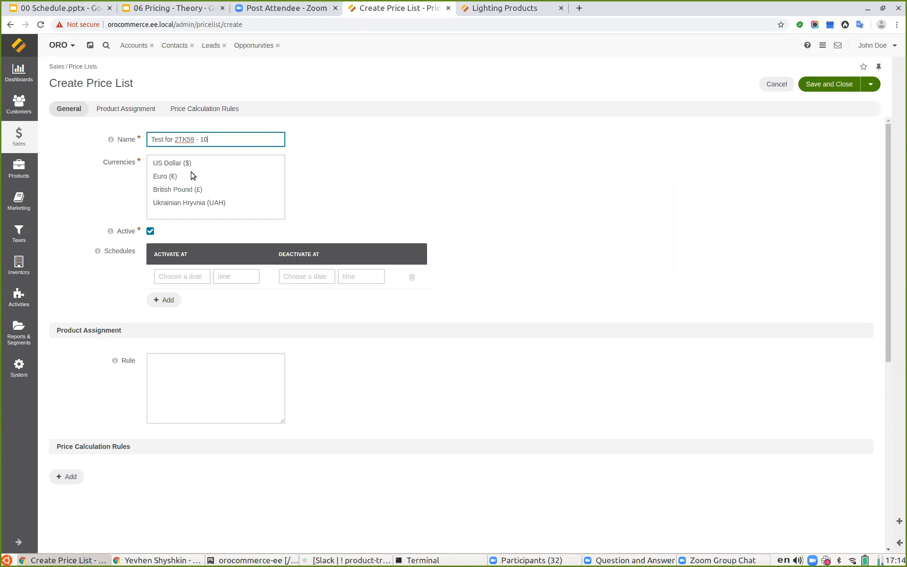
left_click(198, 200)
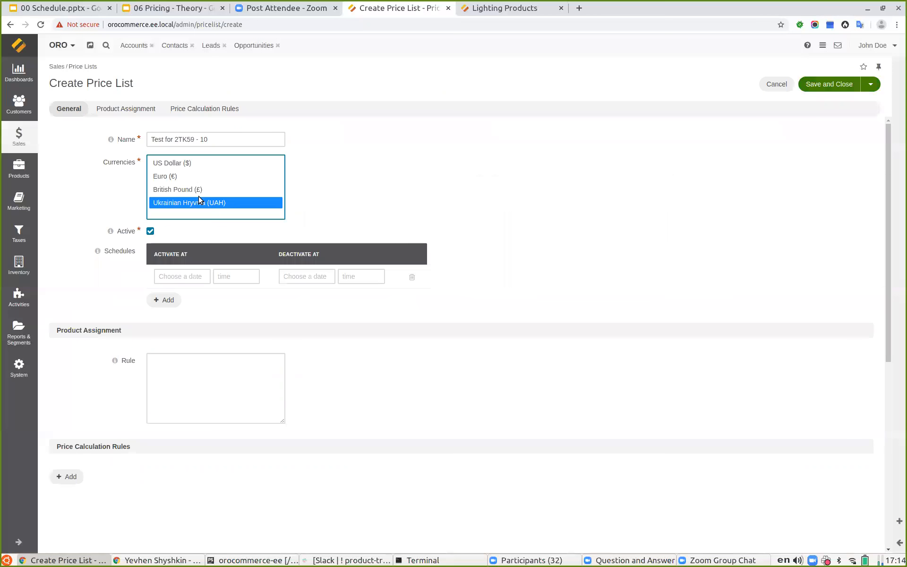
left_click(224, 138)
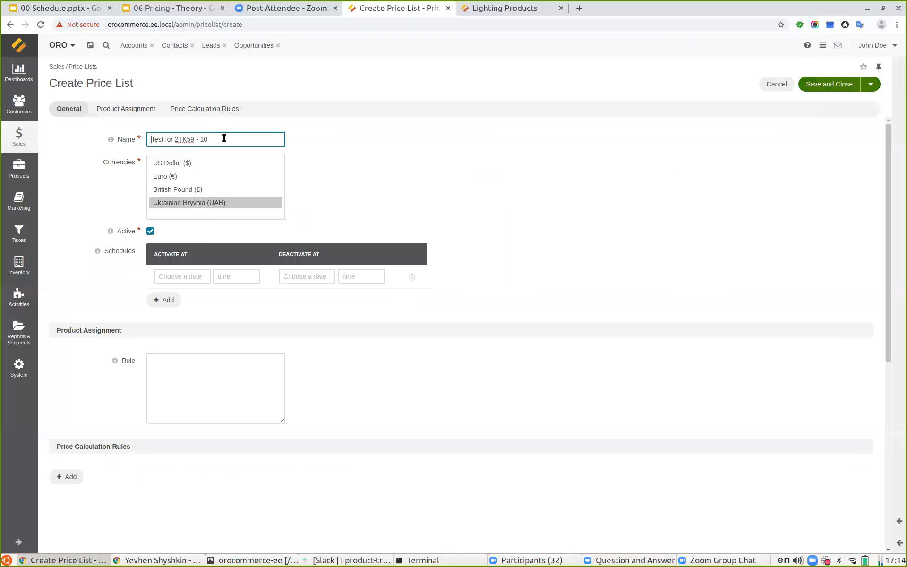
left_click(166, 165)
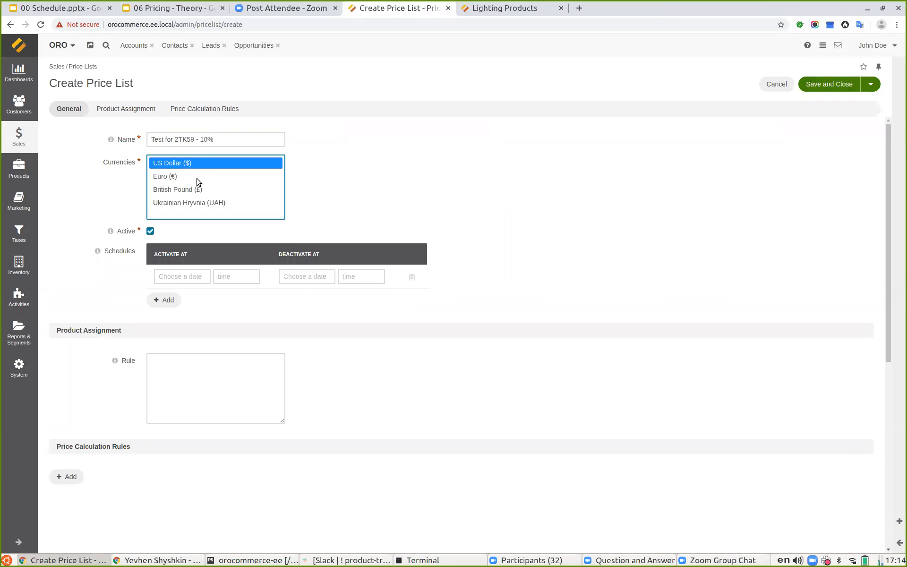
Set the product assignment rule of the new price list to "product.id > 0"
left_click(195, 399)
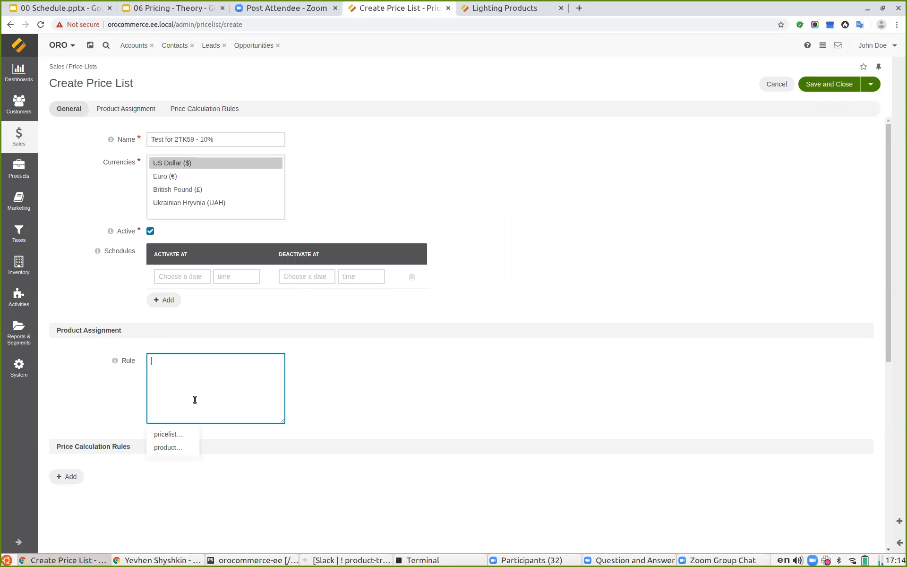
left_click(169, 447)
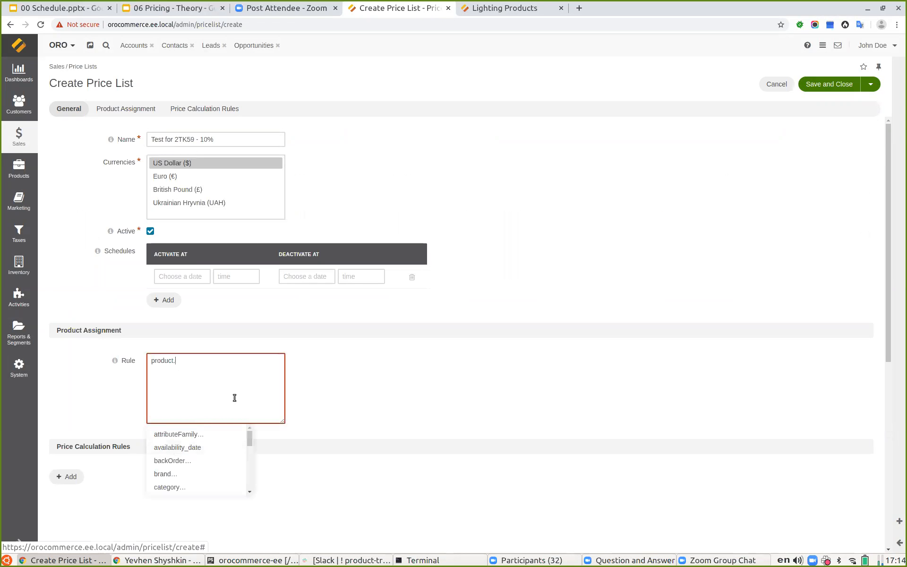
scroll(198, 446, "down", 4)
left_click(178, 456)
type("> 0")
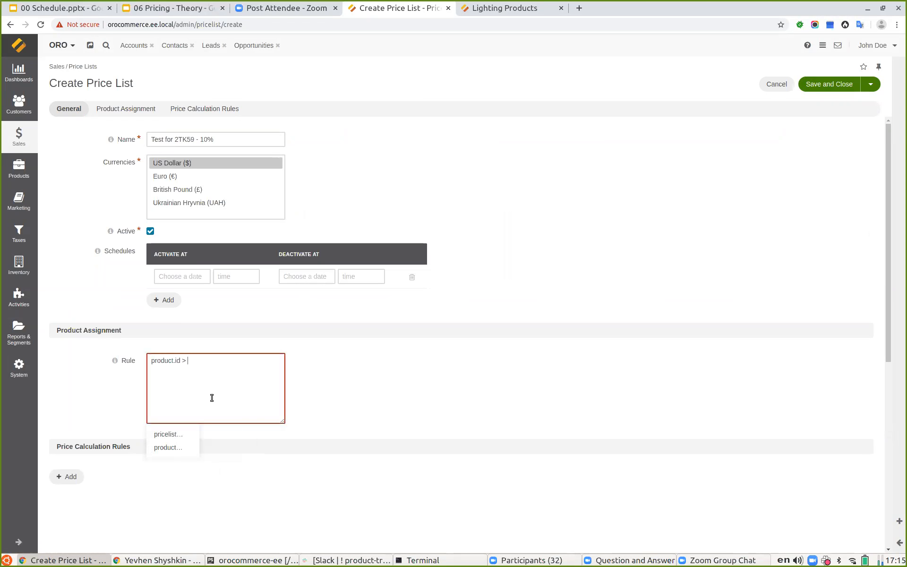
left_click(500, 421)
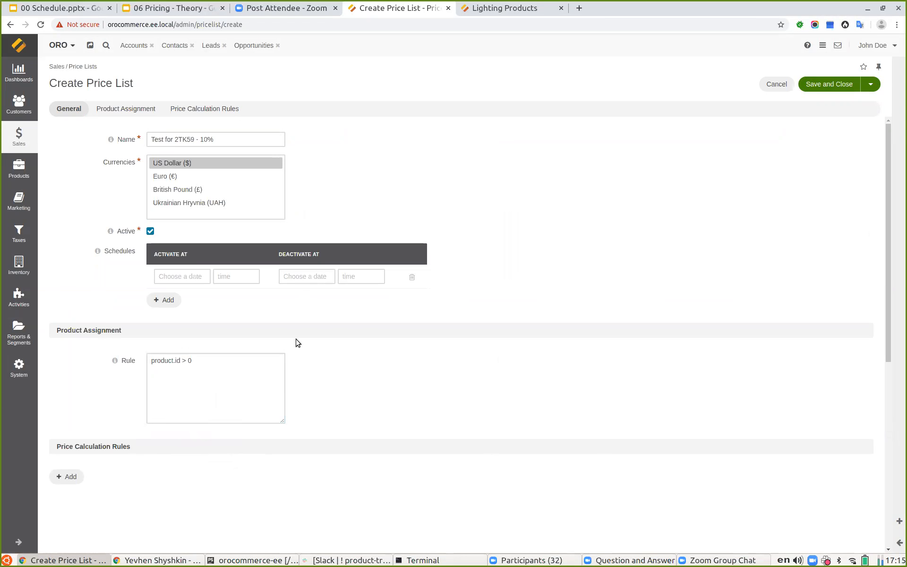
Add a price calculation rule for quantity 1 in the unit item and US dollars, checking the product's unit on the storefront
left_click(66, 476)
scroll(108, 478, "down", 2)
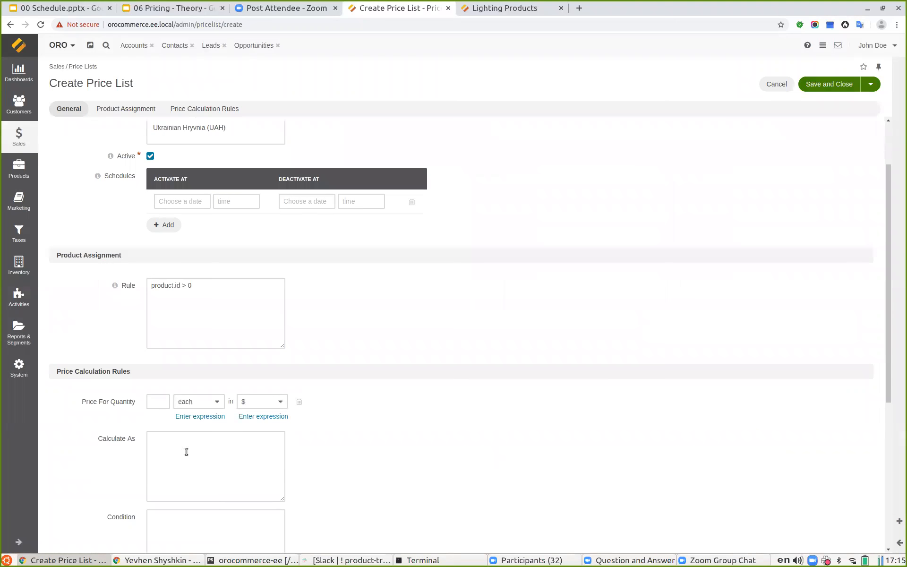
left_click(484, 9)
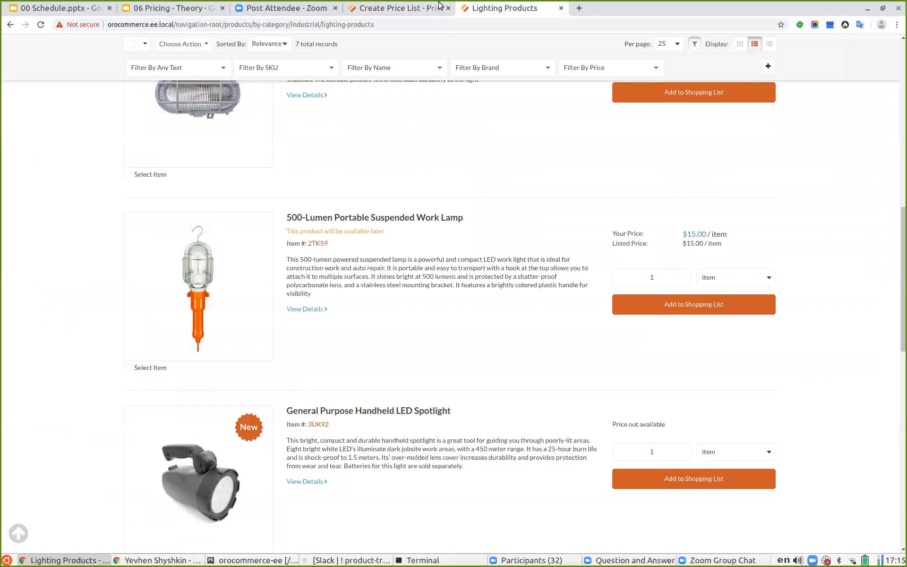
left_click(397, 8)
left_click(188, 402)
left_click(189, 429)
left_click(157, 400)
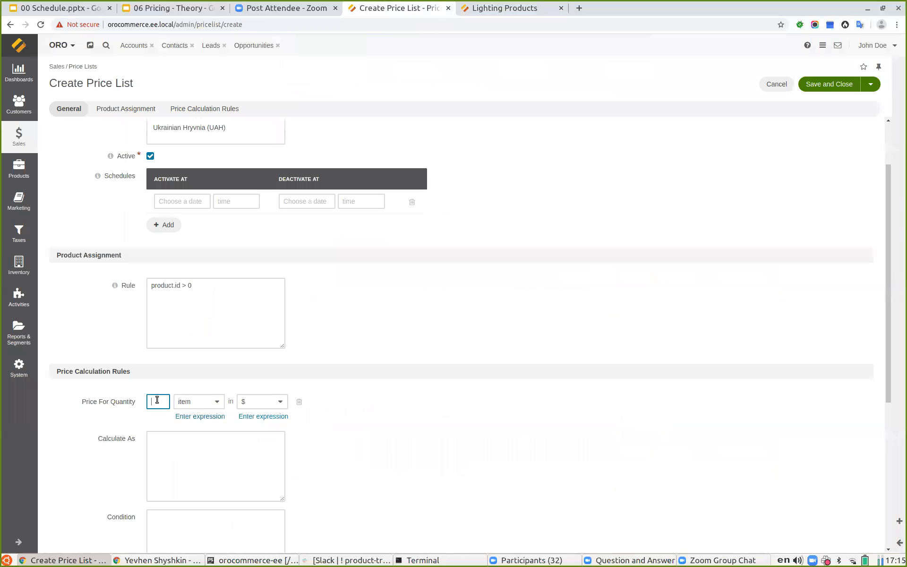
Set the rule's calculation to "pricelist[10].prices.value * 0.9", based on the "Test for 2TK59" price list
left_click(230, 467)
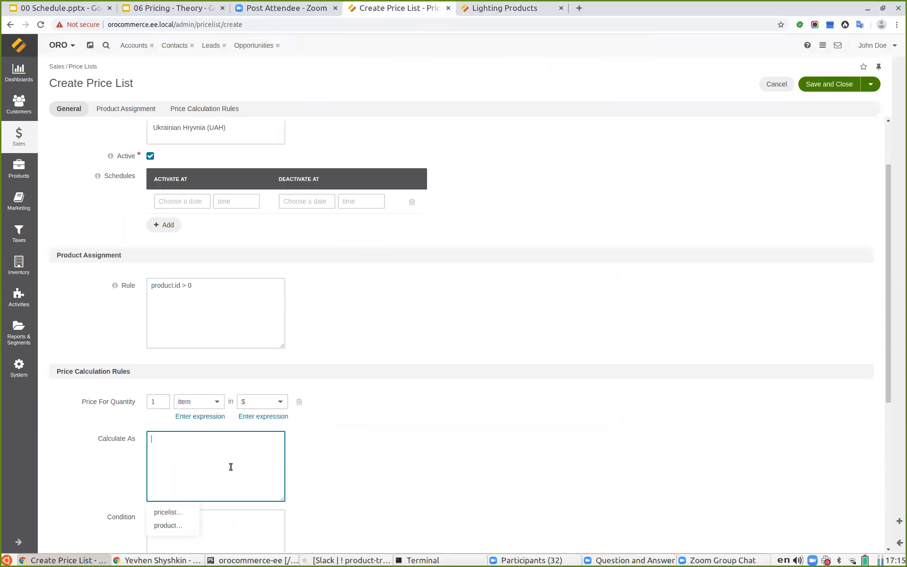
left_click(168, 513)
left_click(274, 518)
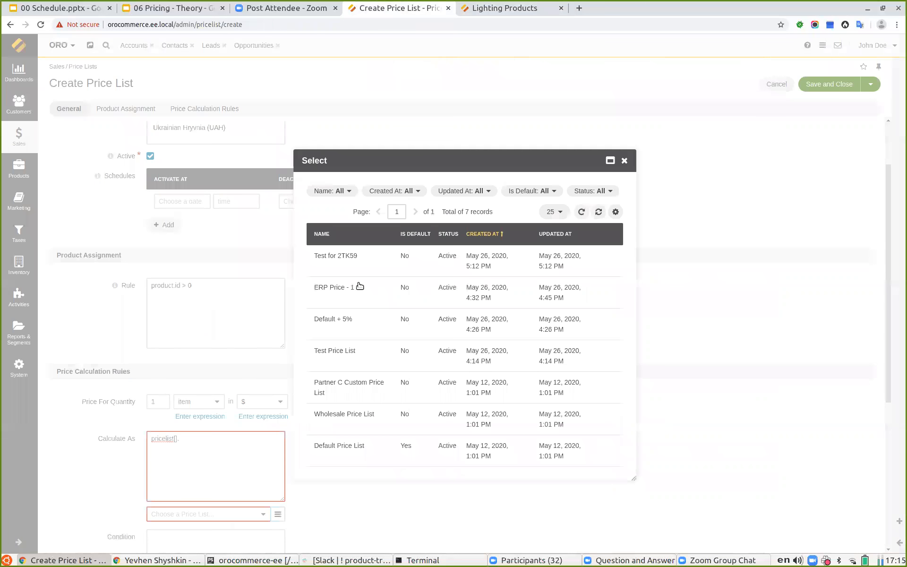
left_click(367, 263)
left_click(168, 516)
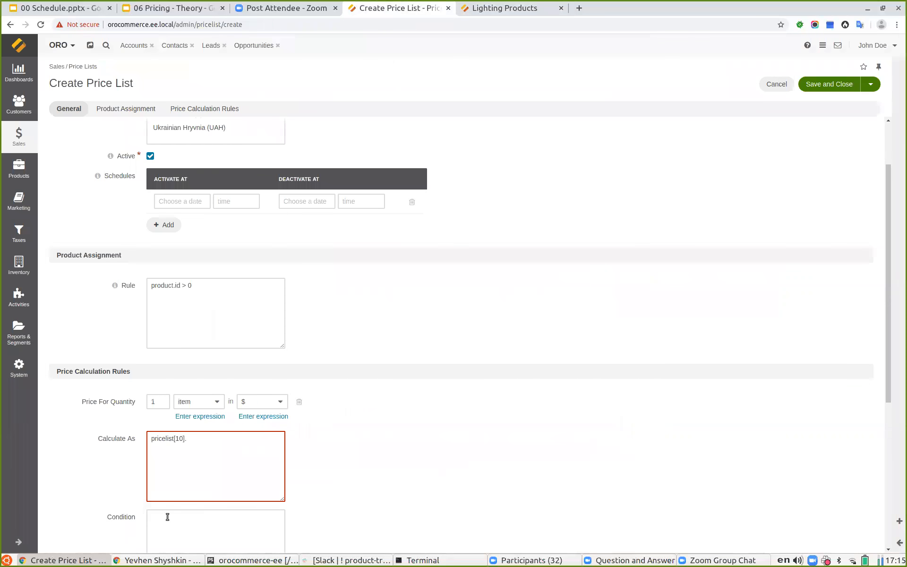
left_click(169, 514)
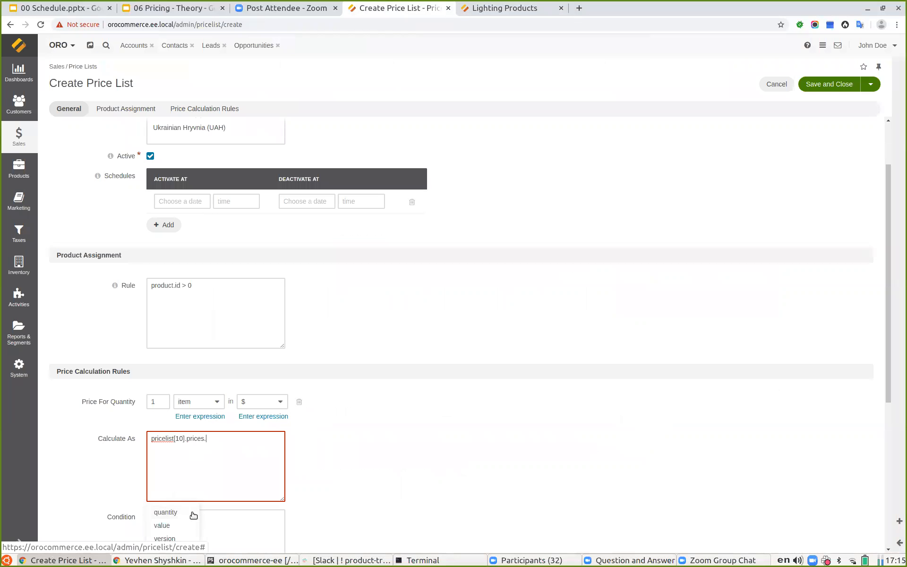
left_click(184, 502)
type("* 0.")
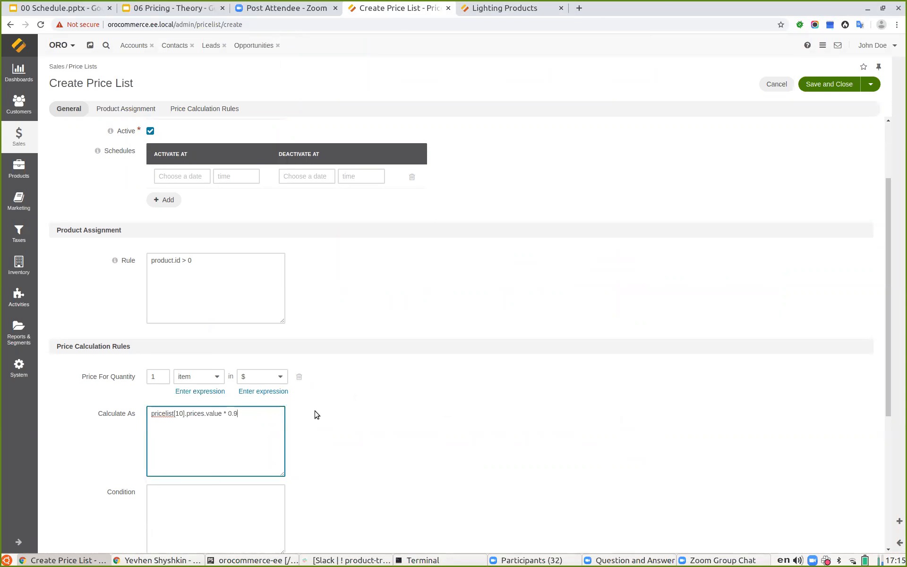
type("9")
Save the "Test for 2TK59 - 10%" price list and reload its page to check the generated product prices
scroll(317, 414, "down", 3)
left_click(187, 428)
left_click(216, 447)
scroll(470, 285, "up", 5)
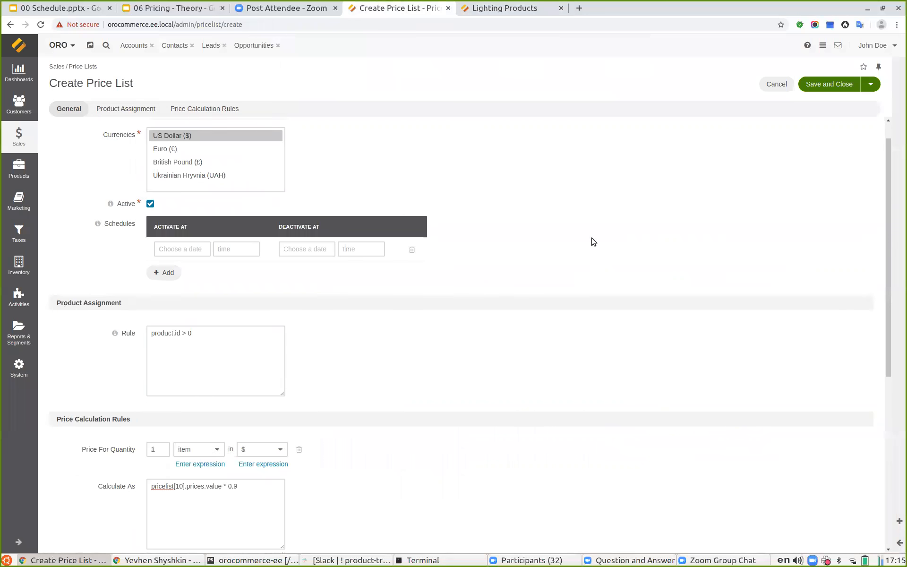
left_click(816, 87)
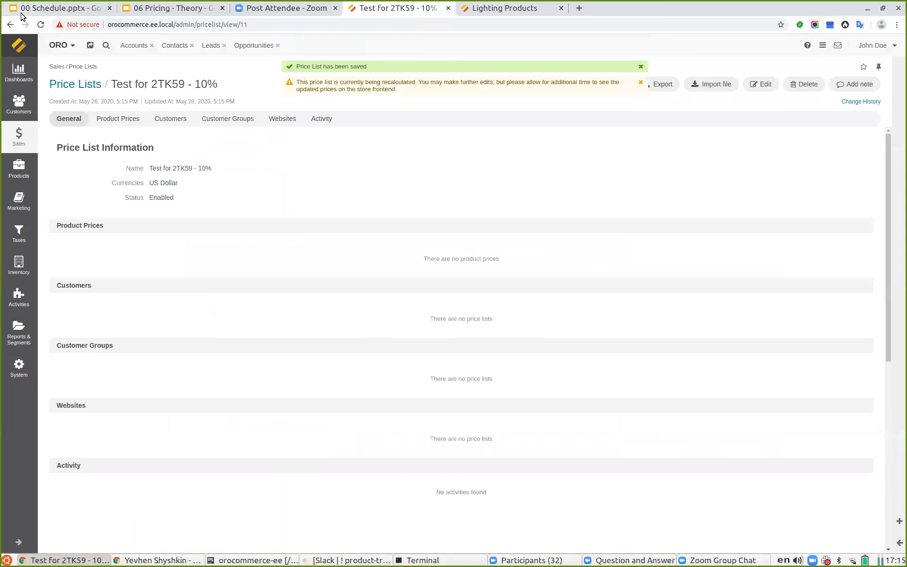
left_click(40, 25)
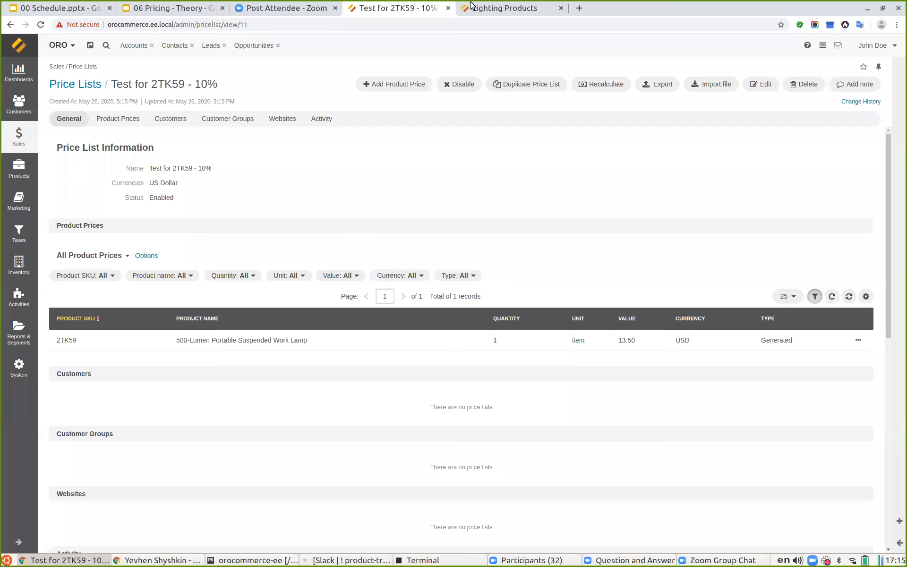
Assign the "Test for 2TK59 - 10%" price list to the Test customer on the Default website, keeping the Customer group fallback, and save
left_click(14, 114)
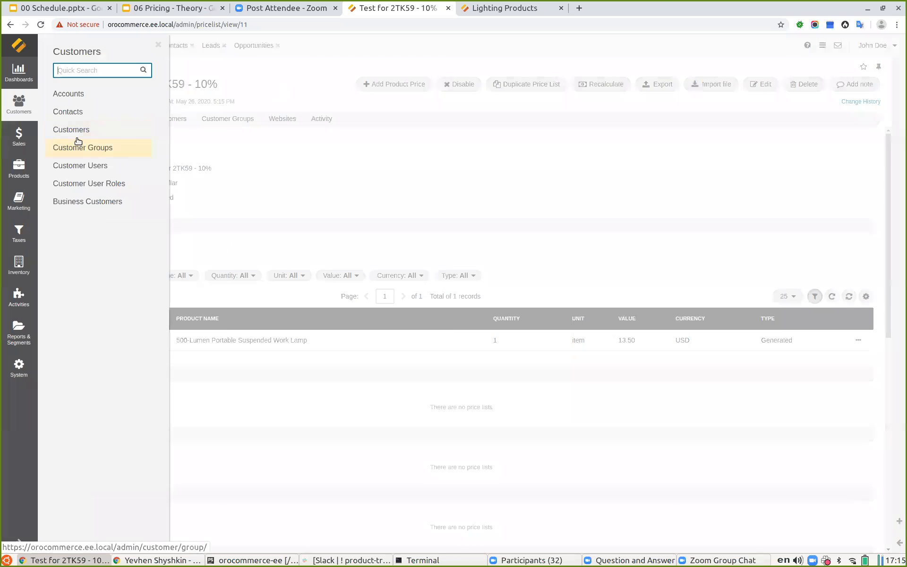
left_click(74, 131)
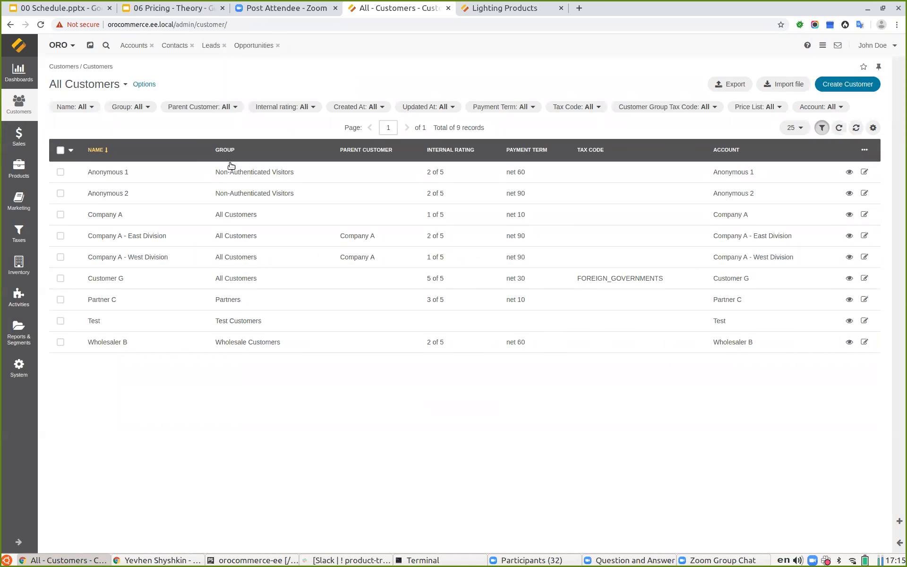
left_click(158, 327)
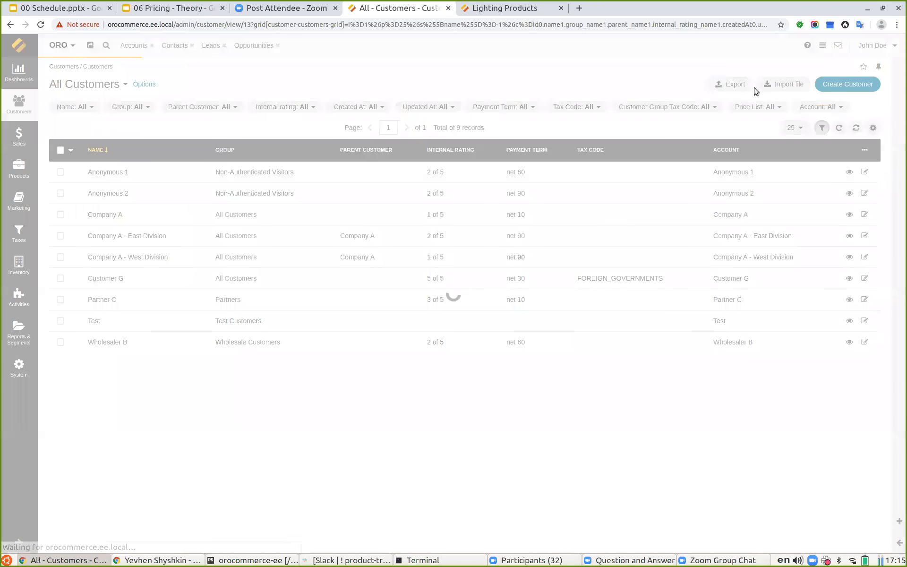
left_click(797, 84)
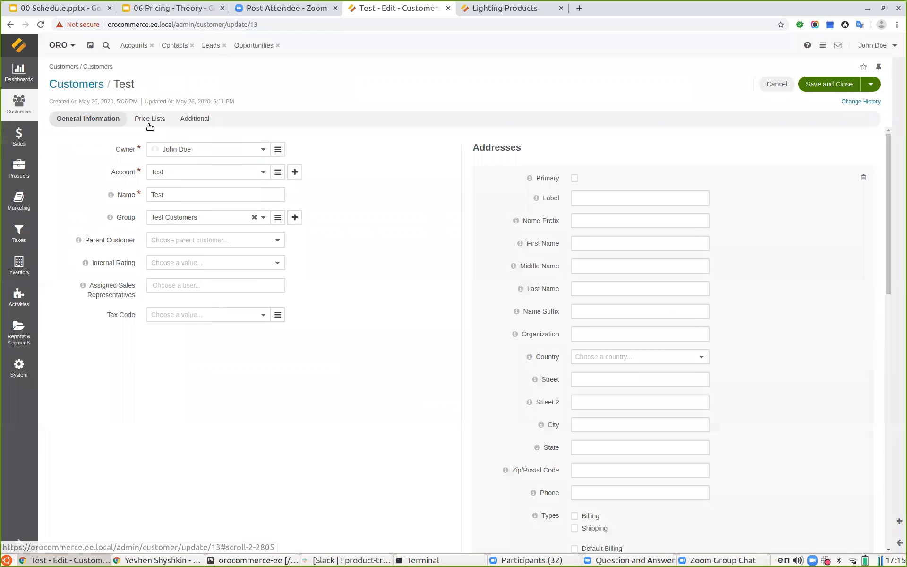
left_click(148, 124)
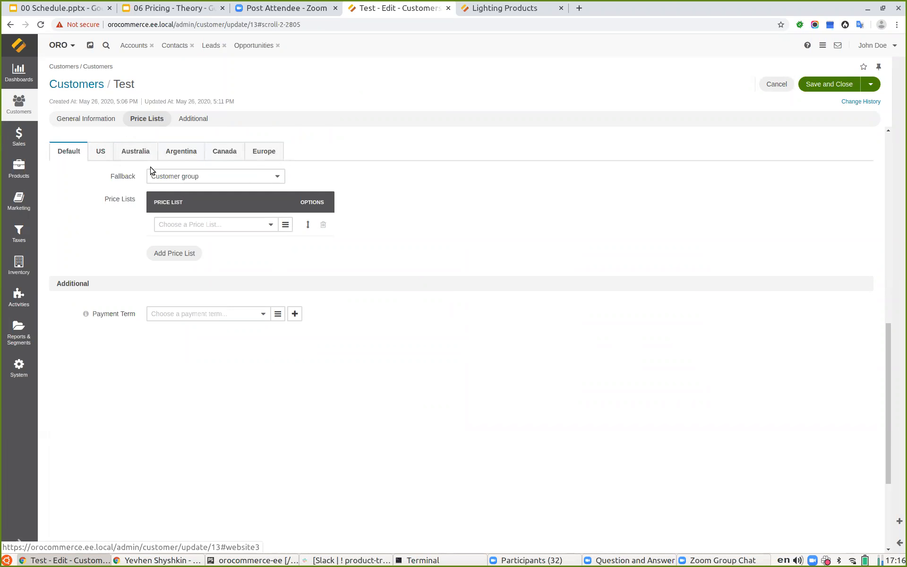
left_click(171, 176)
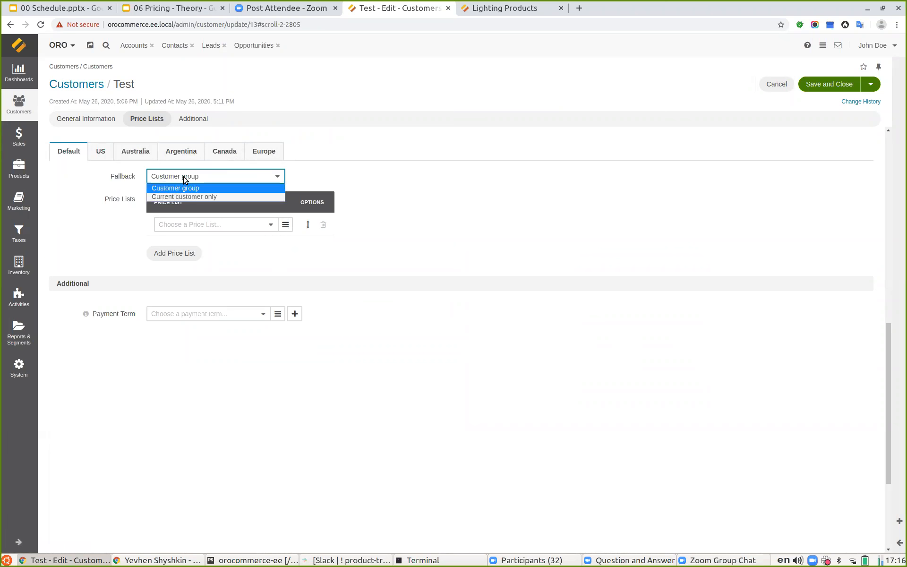
left_click(184, 178)
left_click(184, 224)
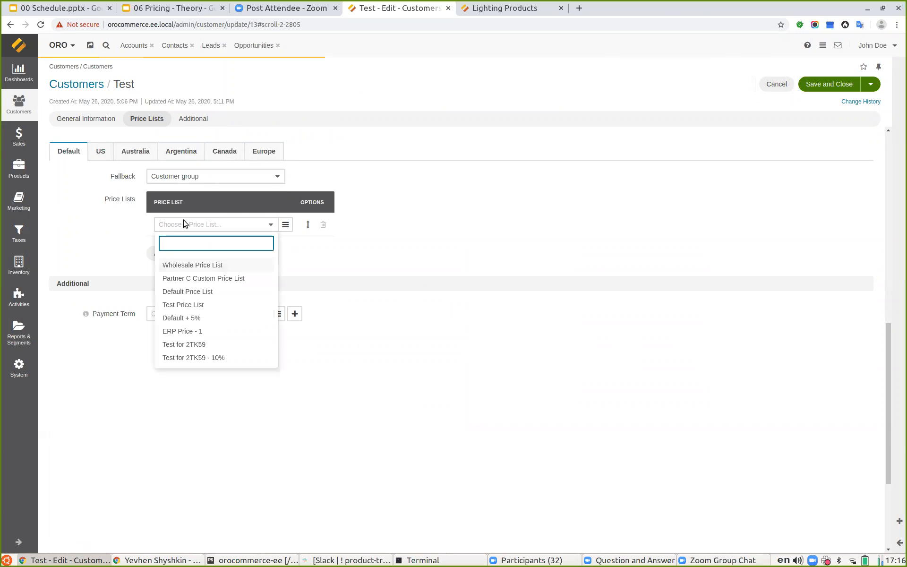
left_click(215, 358)
left_click(824, 84)
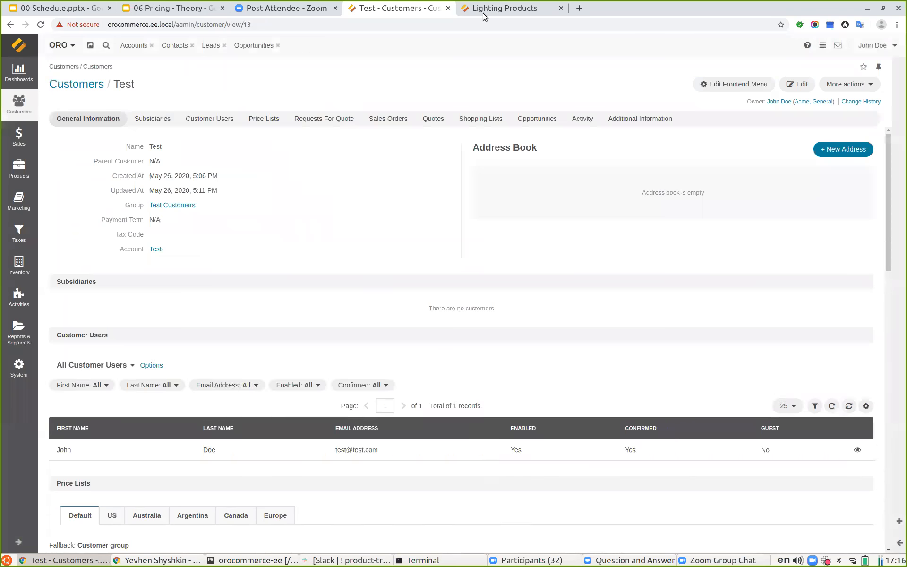
Reload the storefront's Lighting Products page and check the customer's price for the 500-Lumen Portable Suspended Work Lamp
left_click(484, 9)
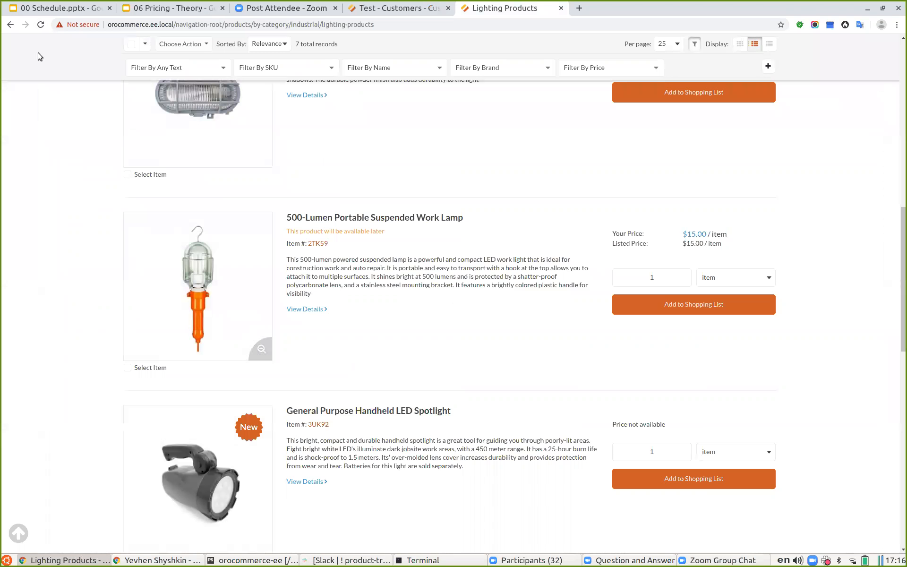
left_click(41, 25)
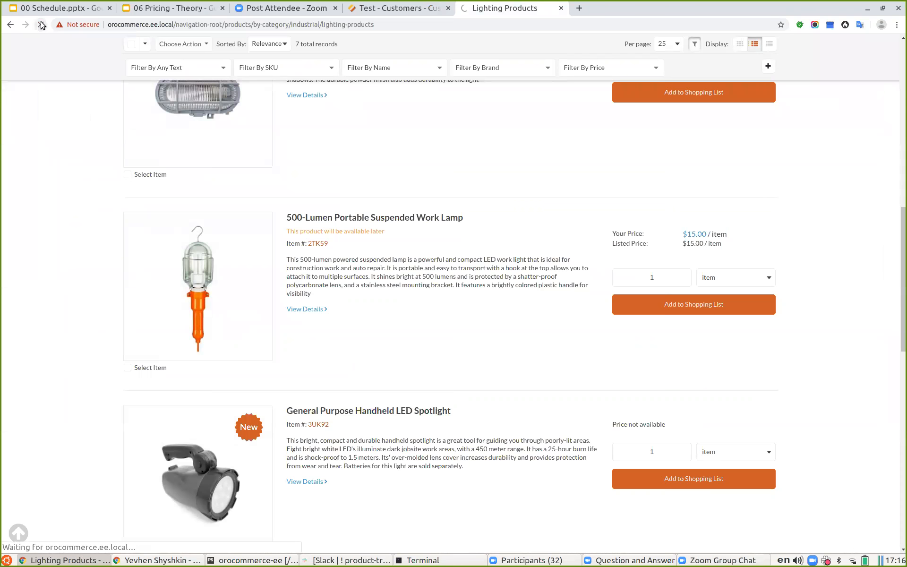
scroll(253, 192, "down", 9)
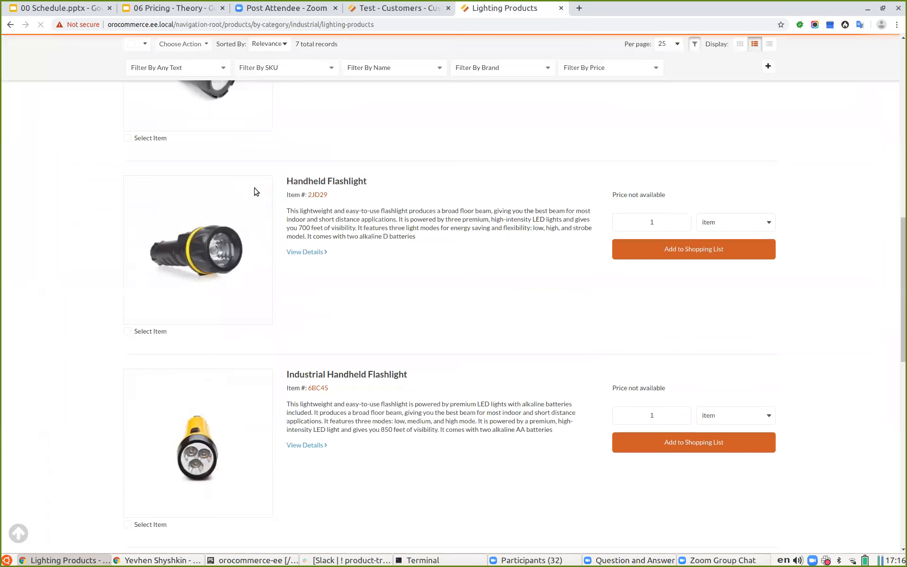
scroll(429, 281, "up", 3)
scroll(431, 280, "down", 16)
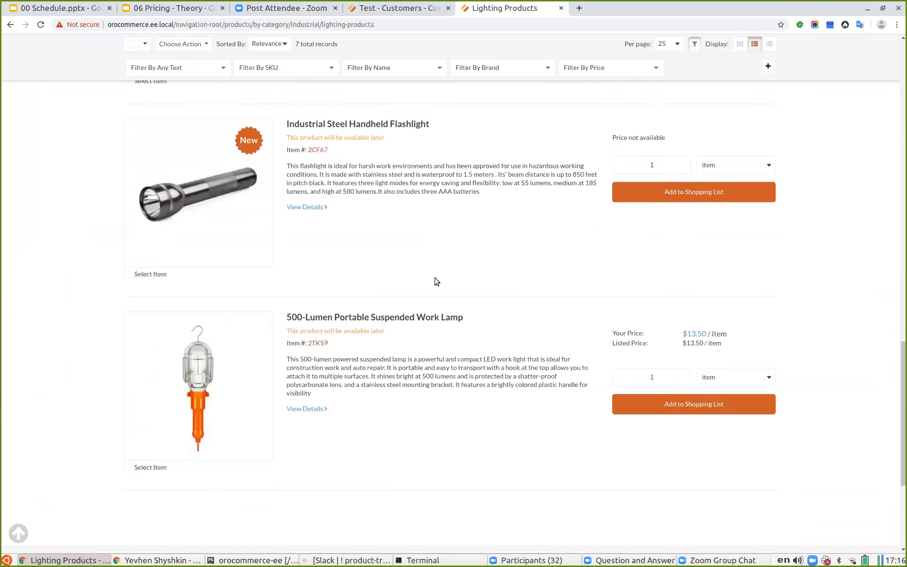
scroll(437, 282, "up", 1)
mouse_move(689, 177)
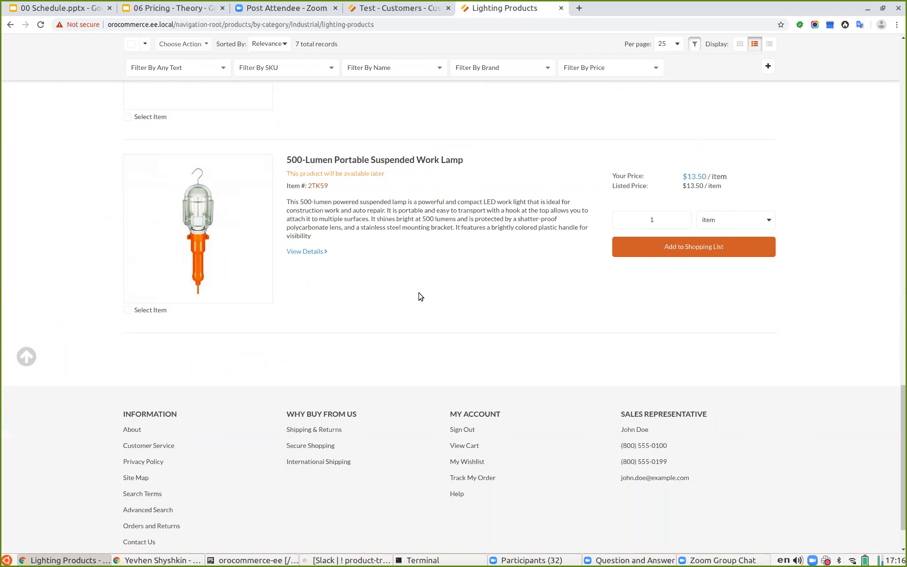
mouse_move(728, 185)
Switch to the "06 Pricing - Theory" presentation and present slide 20, Pricing strategies, in full screen
left_click(174, 4)
scroll(67, 373, "down", 3)
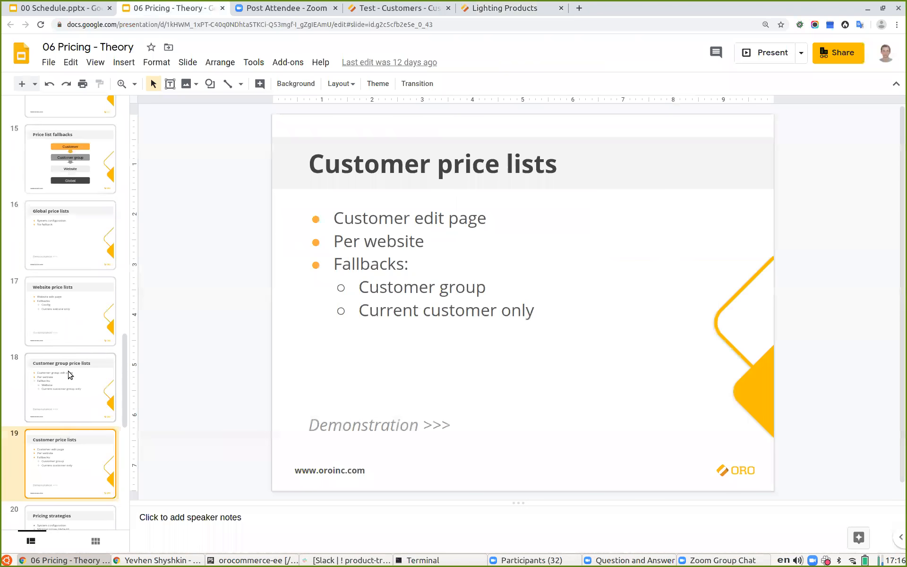
left_click(80, 408)
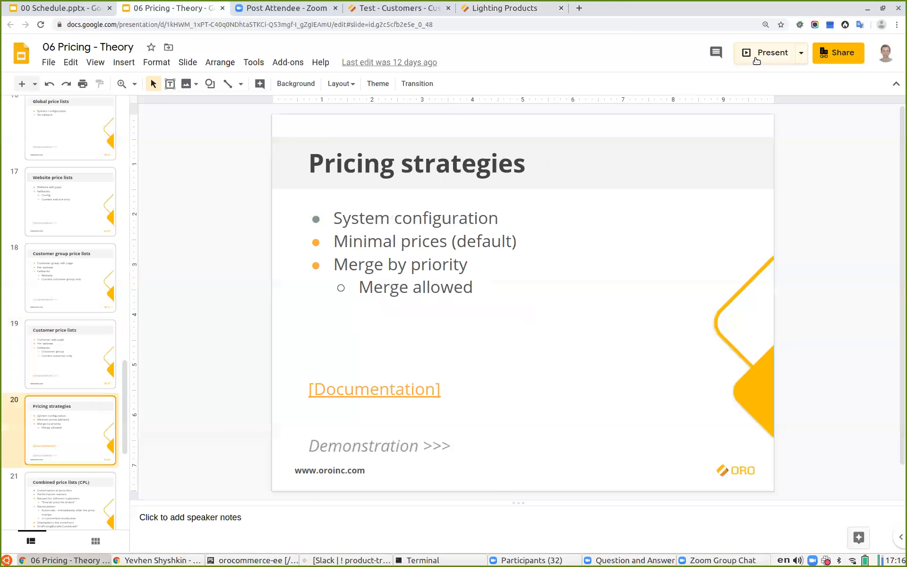
left_click(768, 52)
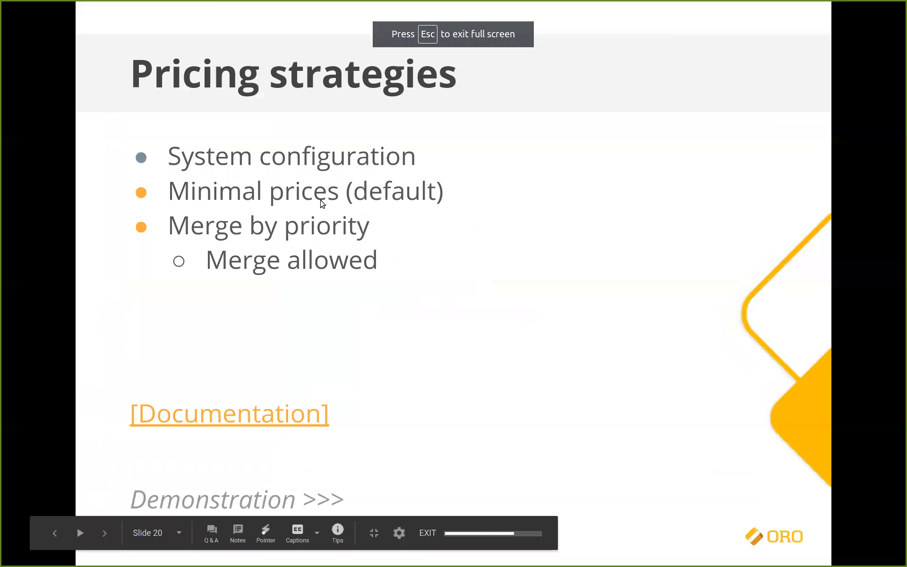
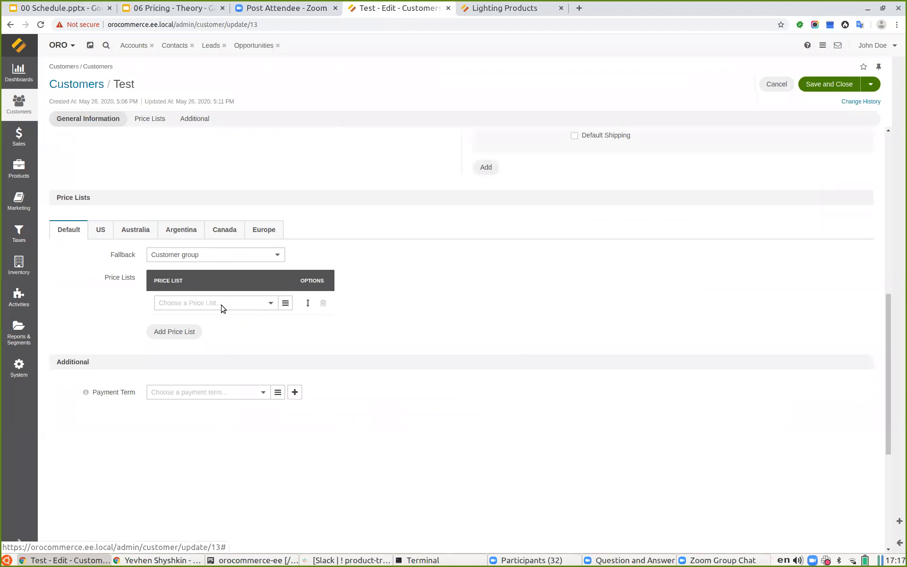
Set the Test customer's Default website price list to "Test for 2TK59" and save the customer
left_click(224, 307)
left_click(204, 424)
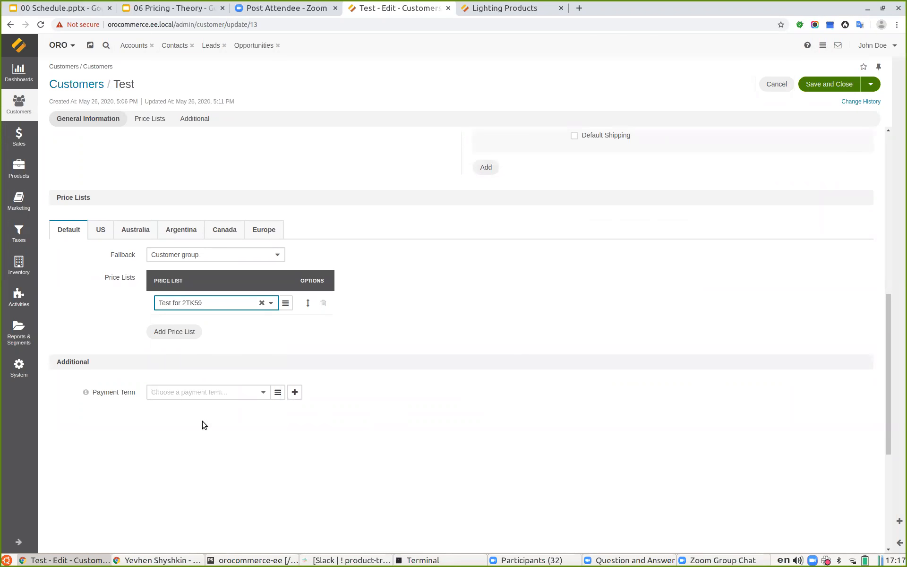
left_click(812, 85)
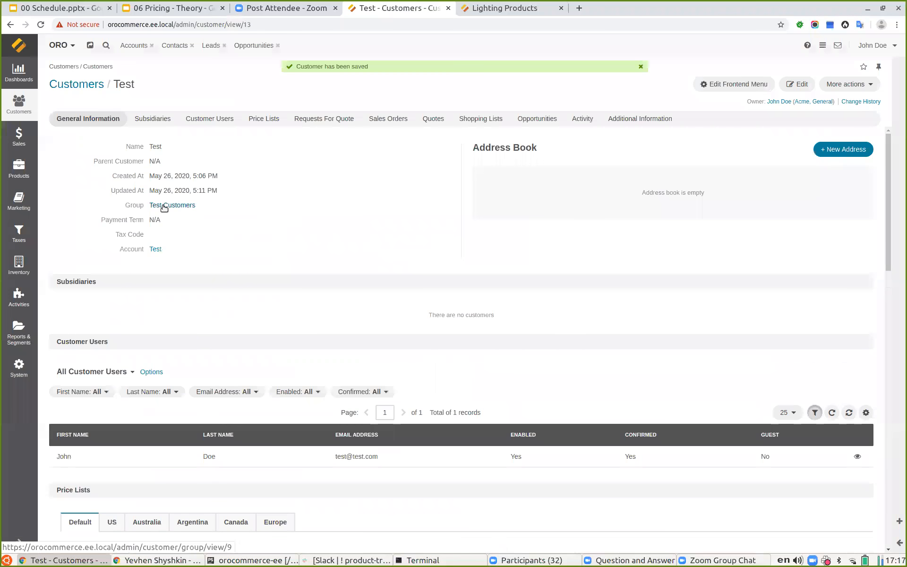
Replace the Test Customers group's Default website price list with "Test for 2TK59 - 10%" and save the group
left_click(163, 205)
left_click(771, 84)
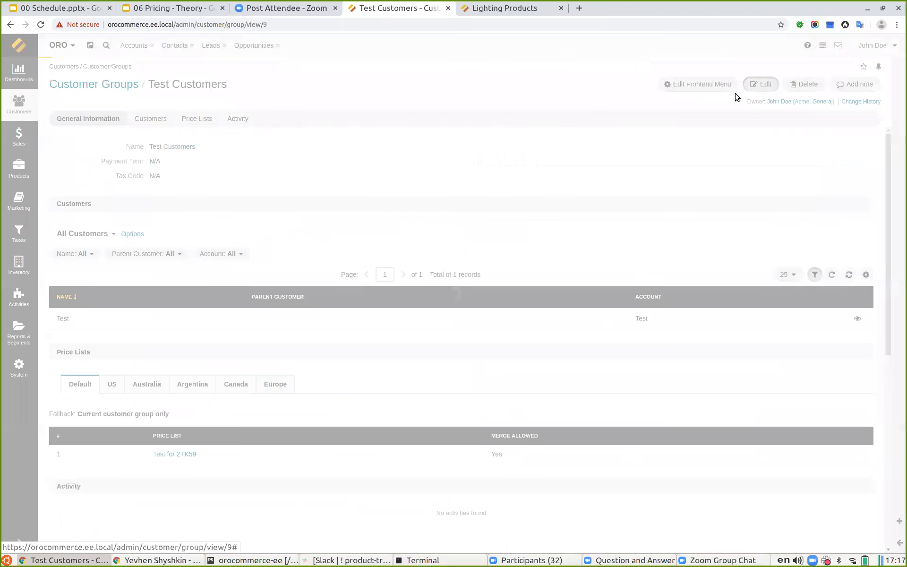
scroll(204, 247, "down", 5)
scroll(204, 246, "down", 4)
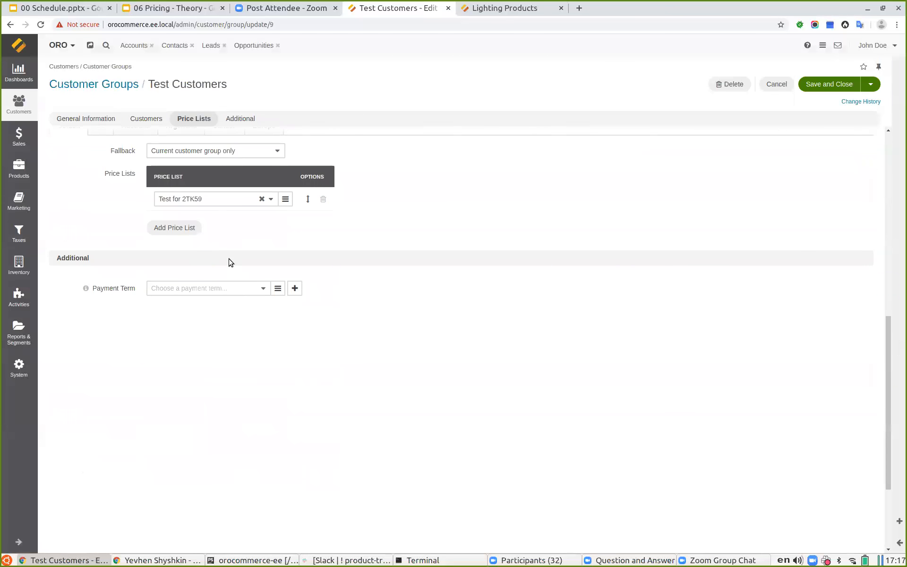
scroll(229, 261, "up", 1)
left_click(203, 253)
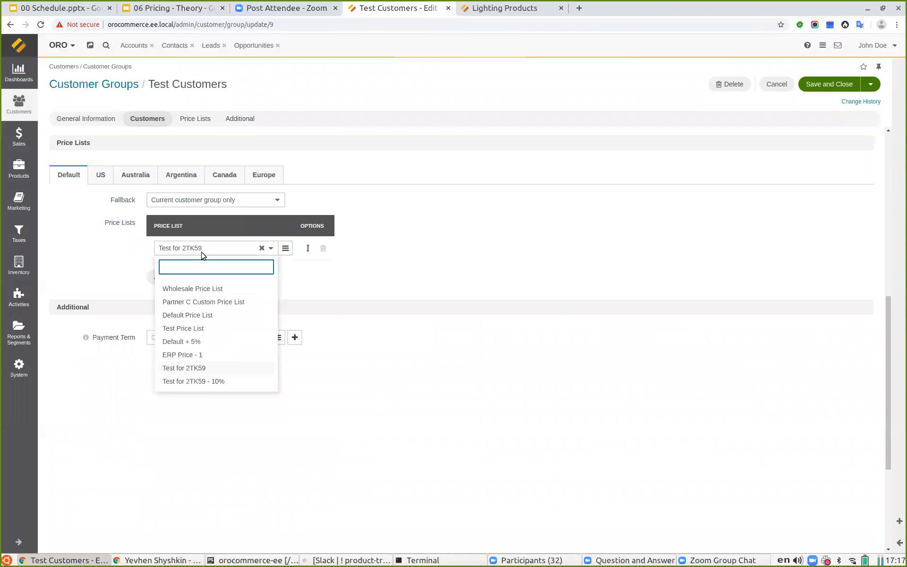
left_click(213, 381)
left_click(821, 88)
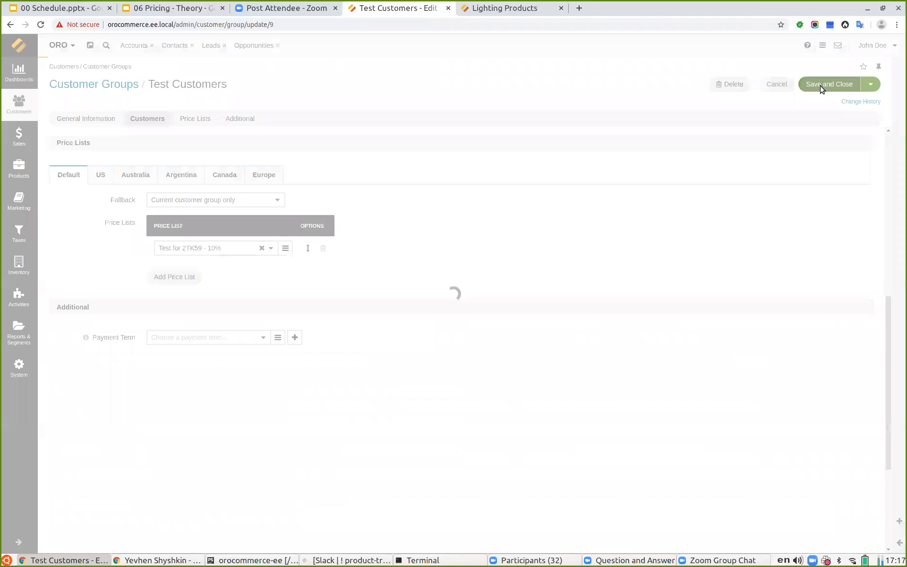
Reload the storefront product list and check the unit price of product 2TK59 after the customer group change
left_click(485, 12)
left_click(41, 24)
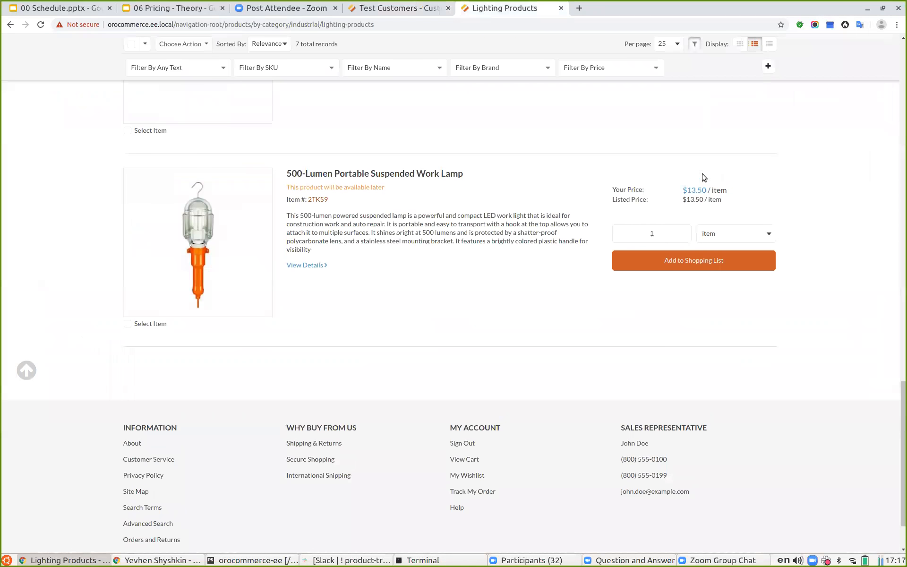
mouse_move(694, 191)
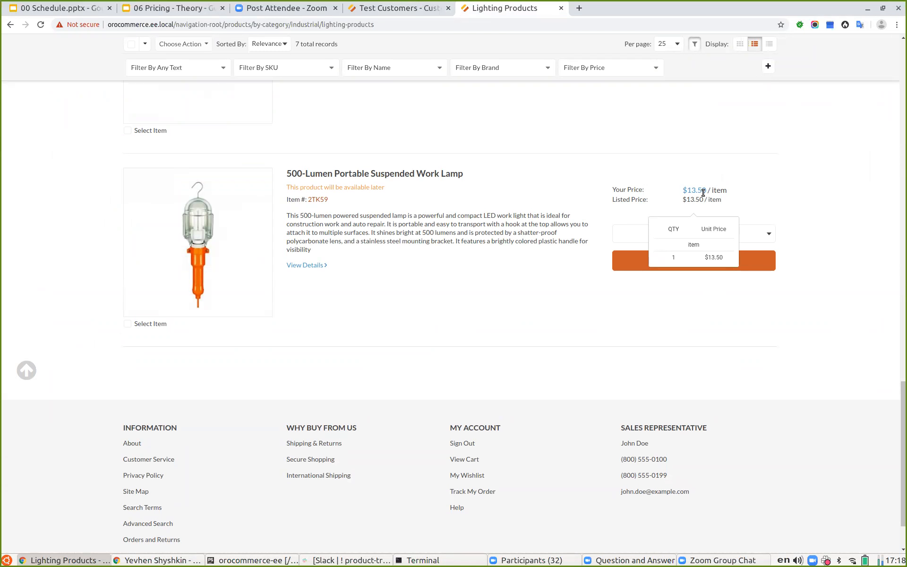
Return to the Pricing strategies slide, review it in full screen and leave the presentation view
left_click(380, 12)
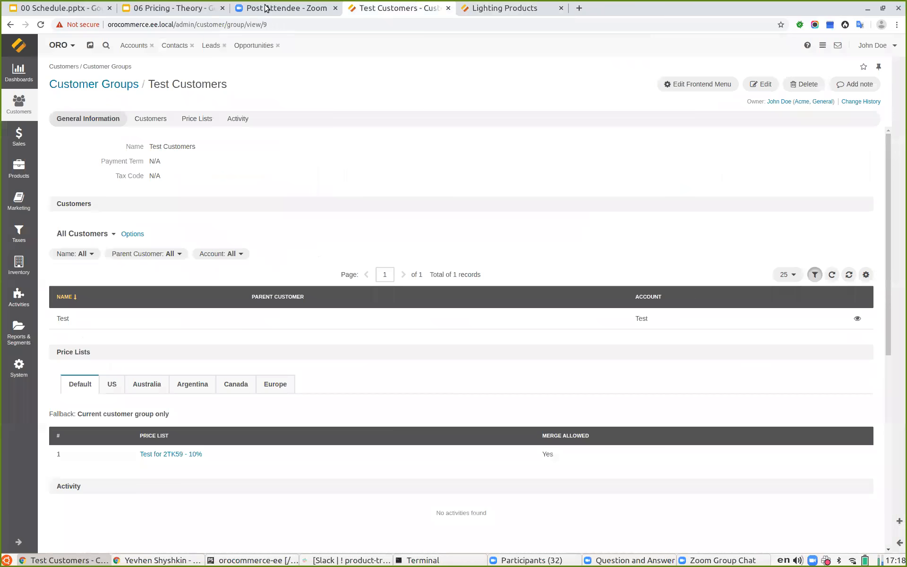
left_click(170, 8)
key("F11")
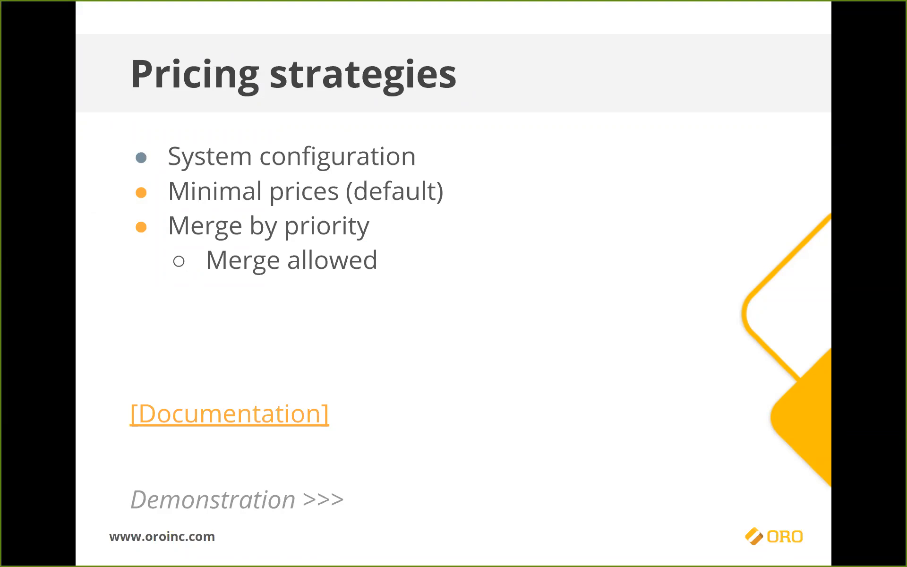
key("Escape")
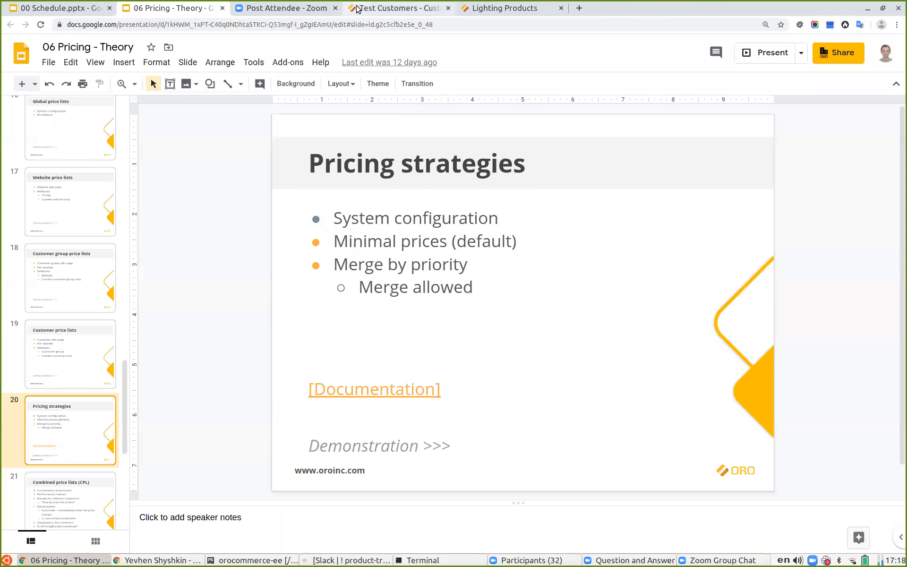
Open the catalog Pricing settings in the OroCommerce system configuration by searching for "price", and clear the search
left_click(357, 9)
left_click(18, 367)
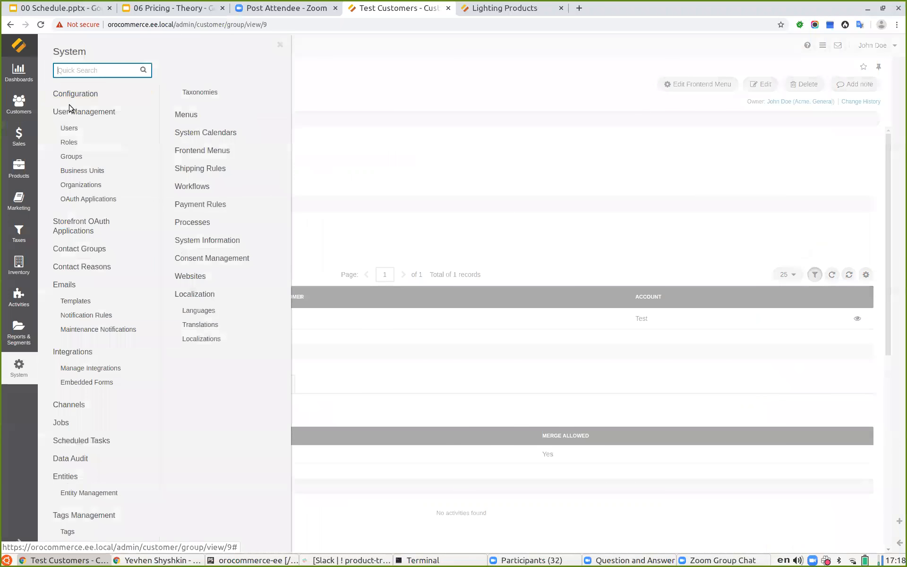
left_click(72, 93)
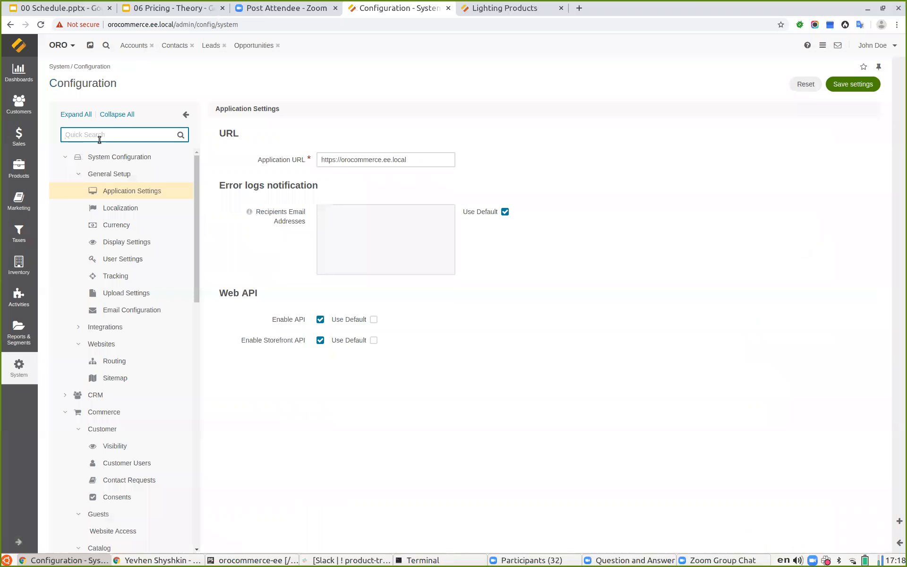
type("price")
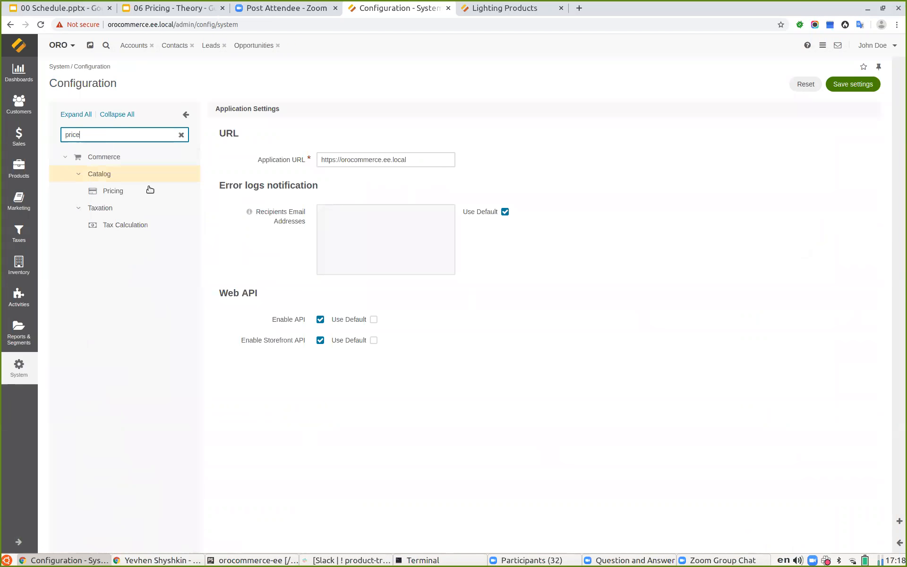
left_click(151, 191)
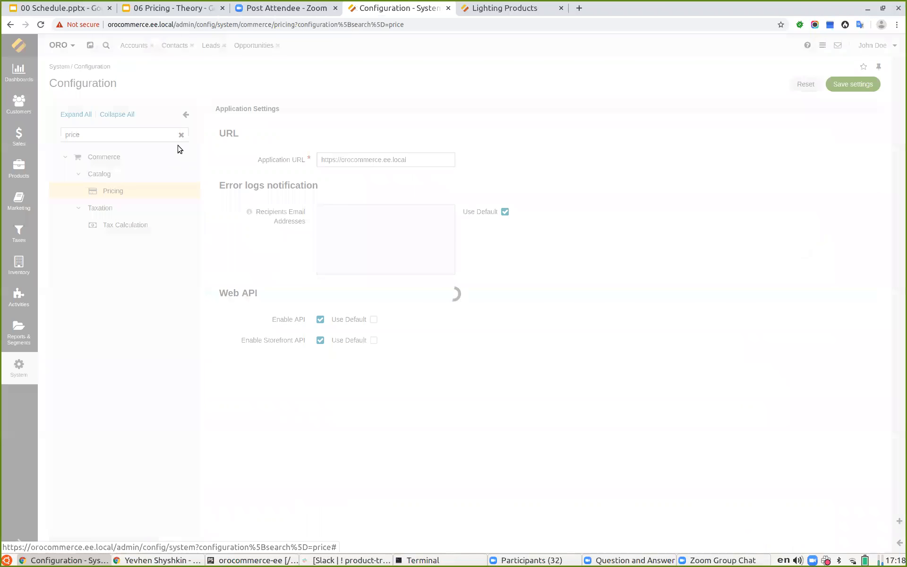
left_click(181, 135)
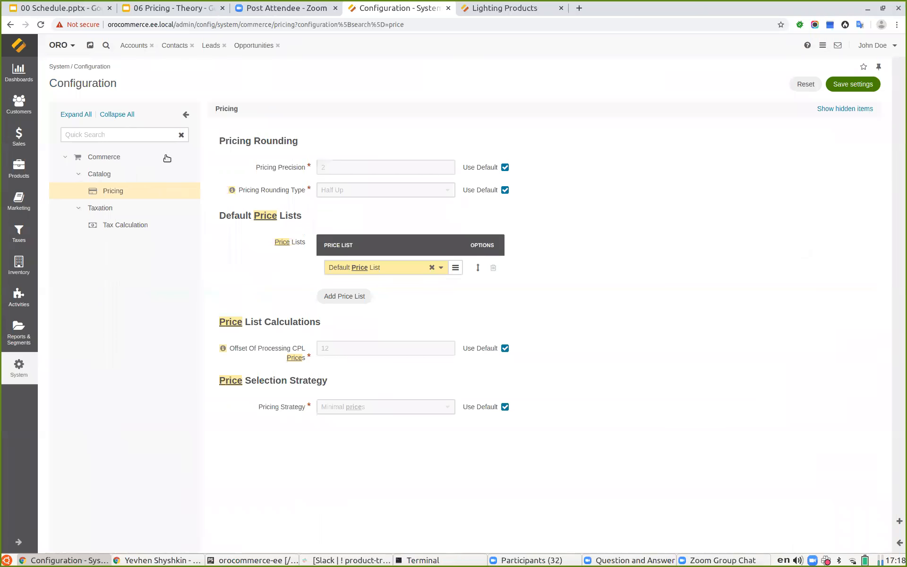
Override the default pricing strategy with Merge by priority and save the pricing configuration
scroll(586, 326, "down", 2)
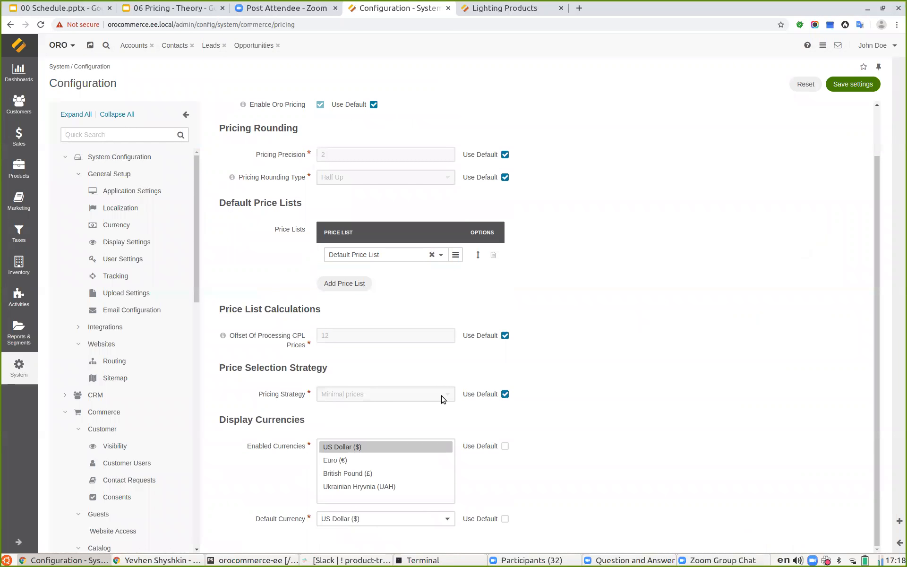
left_click(473, 393)
left_click(396, 397)
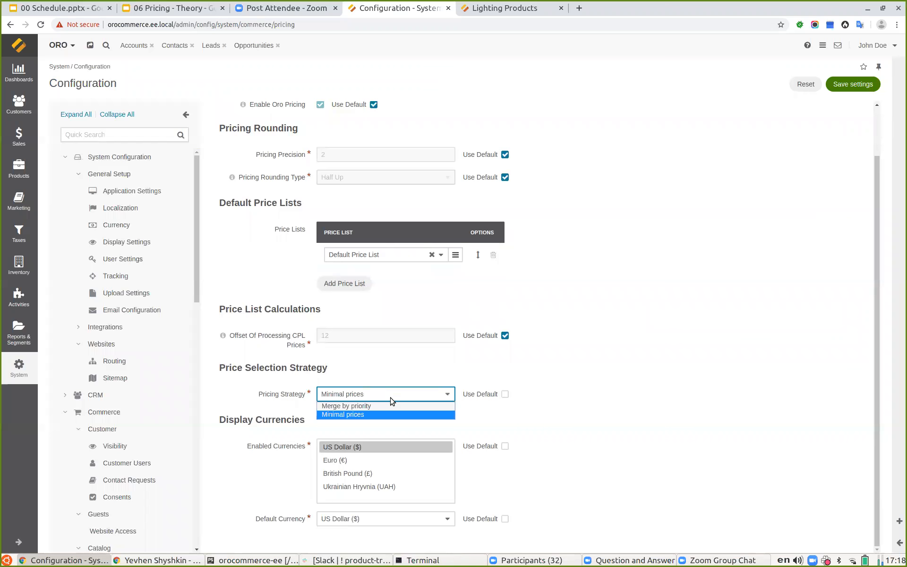
left_click(355, 406)
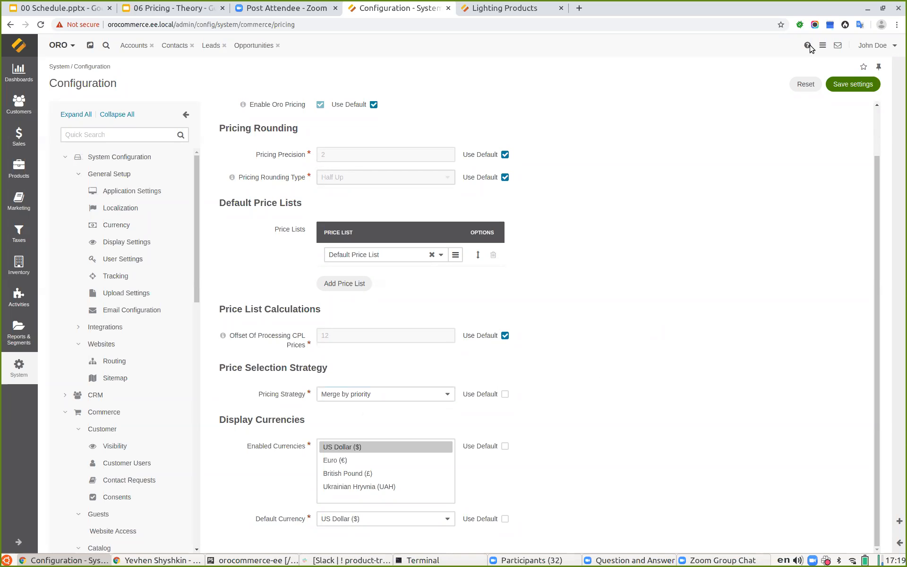
left_click(845, 83)
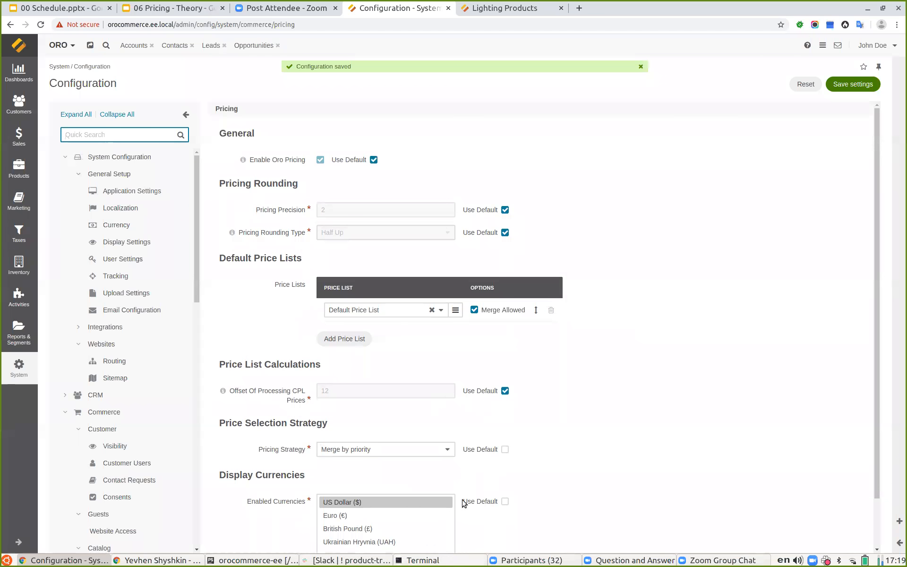
scroll(605, 401, "down", 1)
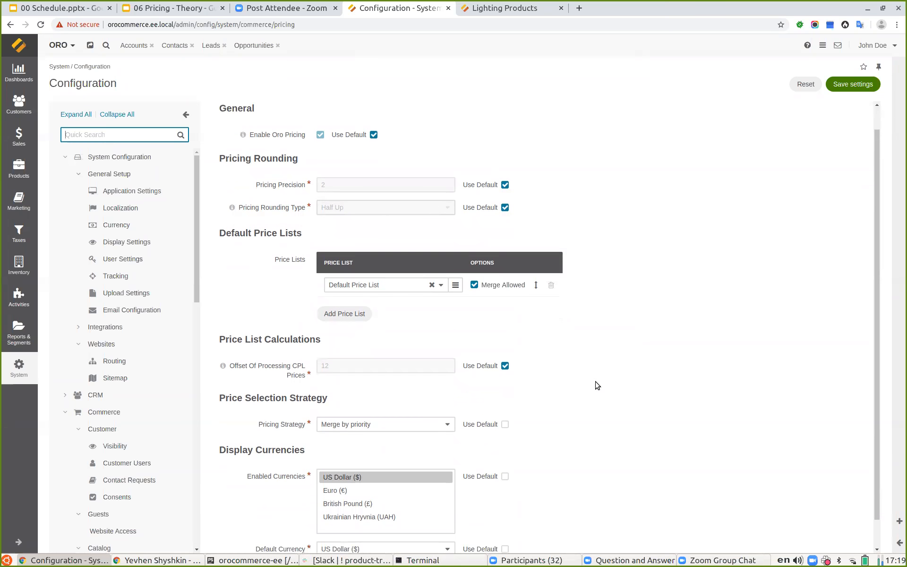
scroll(582, 354, "down", 1)
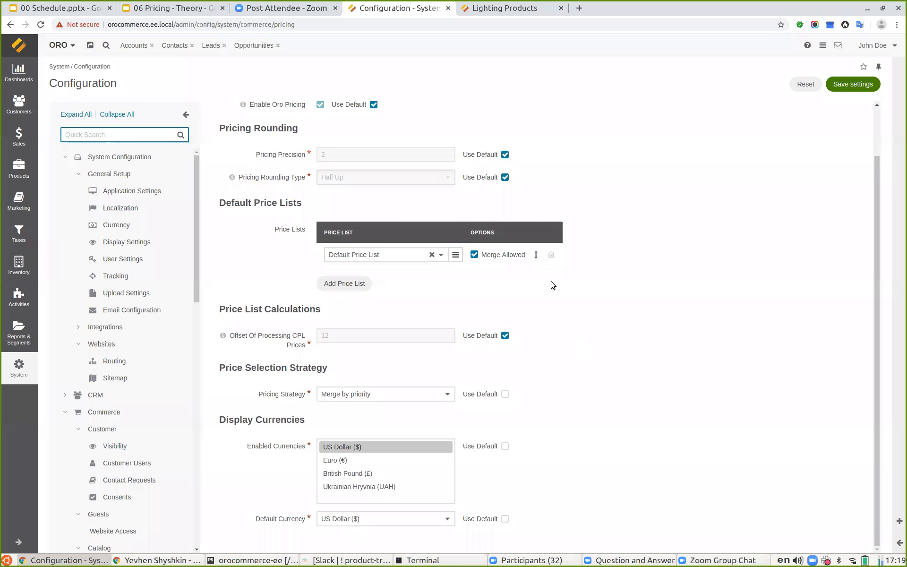
Reload the storefront Lighting Products list and check the unit price of product 2TK59 under the merge by priority strategy
left_click(488, 9)
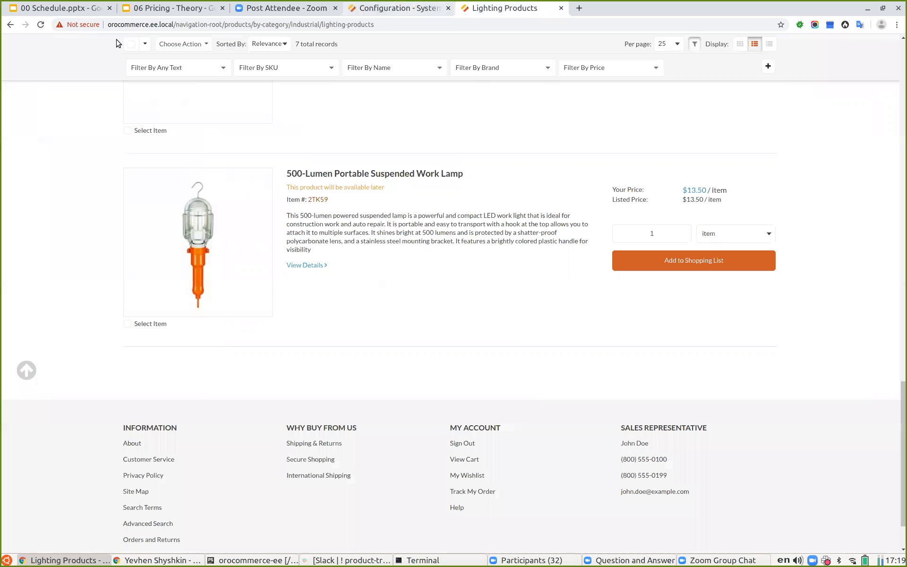
left_click(41, 25)
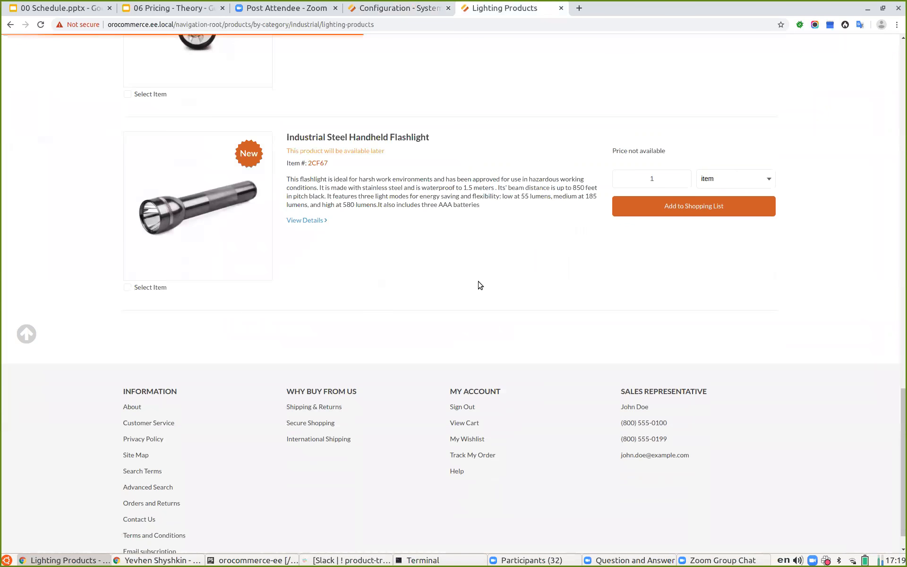
scroll(479, 292, "up", 13)
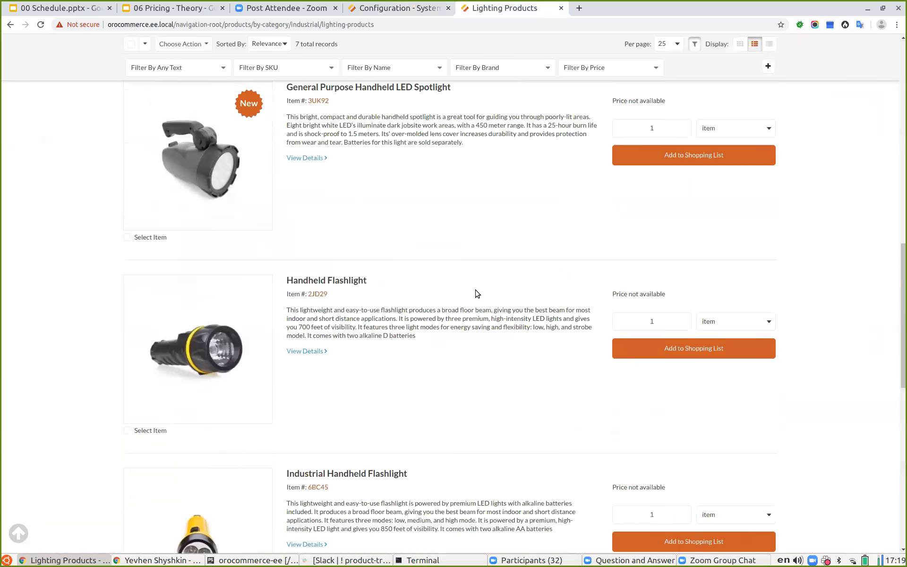
mouse_move(695, 256)
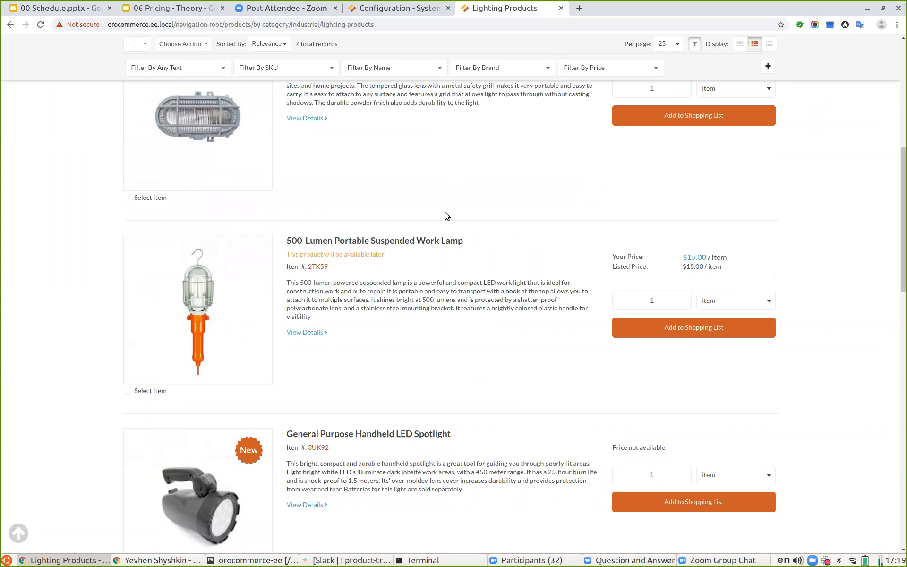
Add "Test for 2TK59 - 10%" with Merge Allowed as the Test customer's second Default website price list and save the customer
left_click(369, 13)
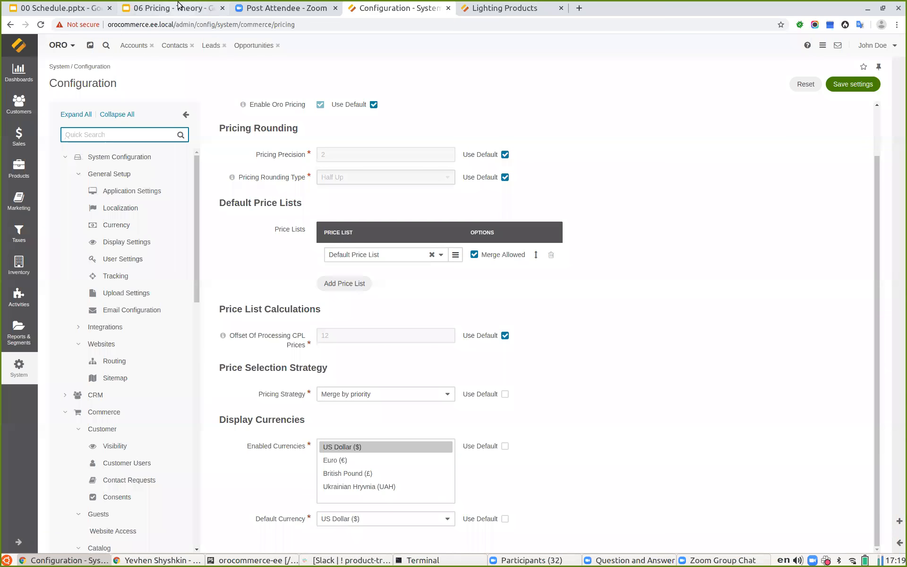
left_click(18, 112)
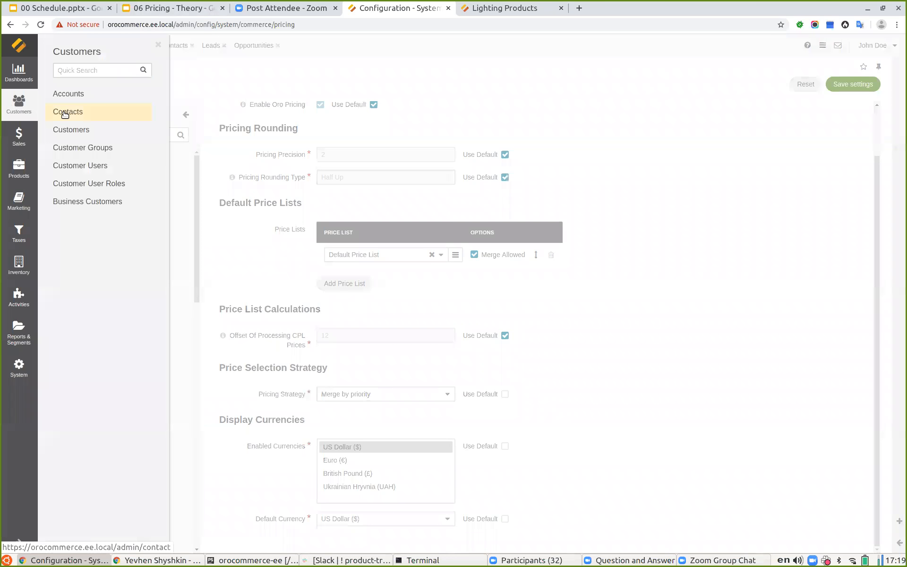
left_click(71, 130)
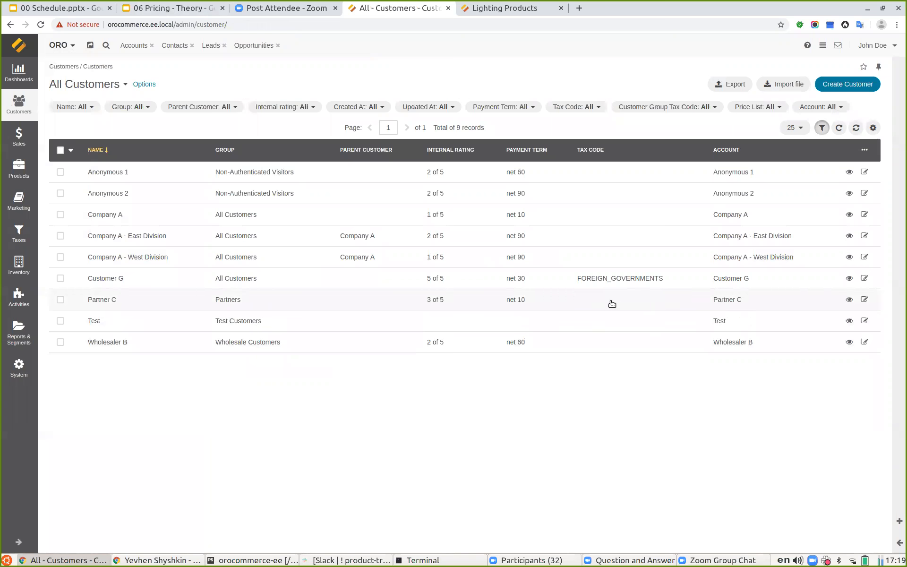
left_click(864, 321)
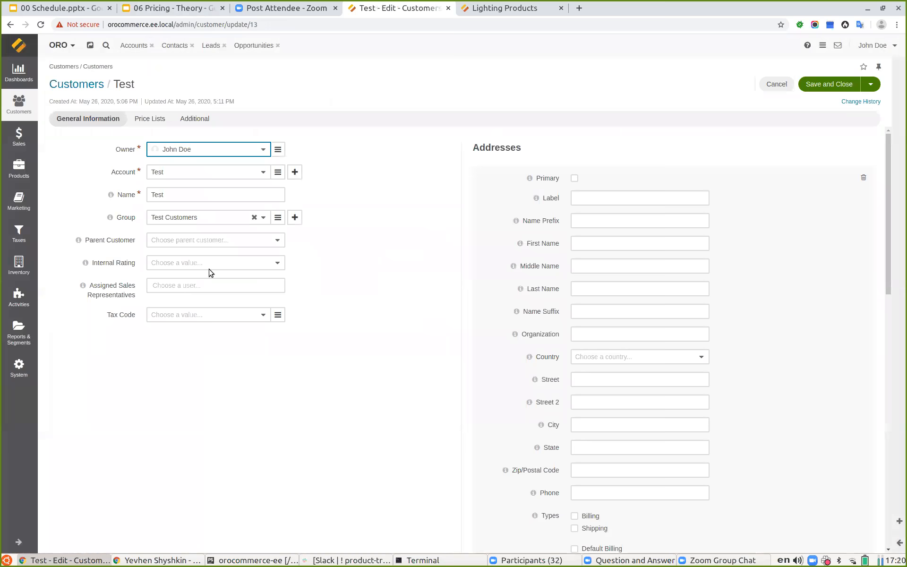
scroll(210, 272, "down", 10)
left_click(177, 307)
left_click(234, 301)
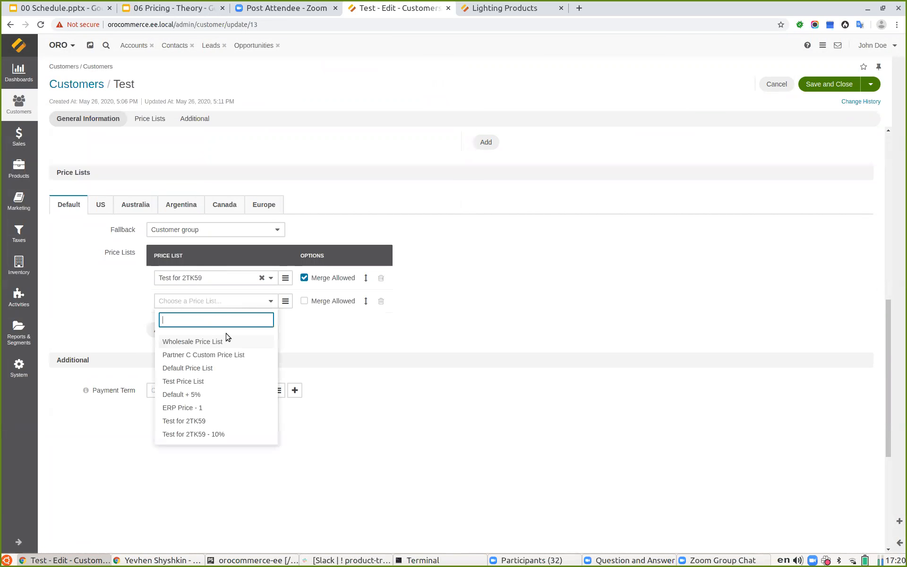
left_click(208, 435)
left_click(304, 301)
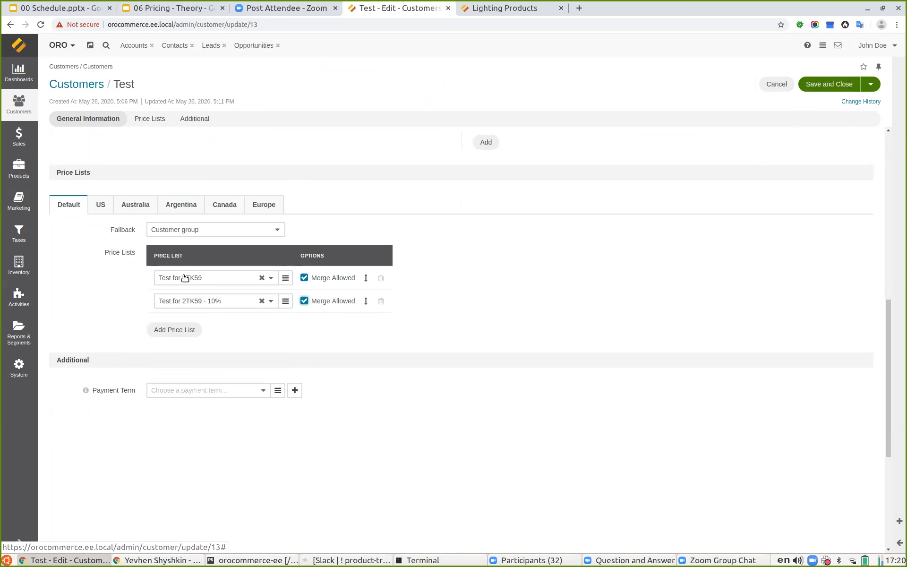
left_click(826, 86)
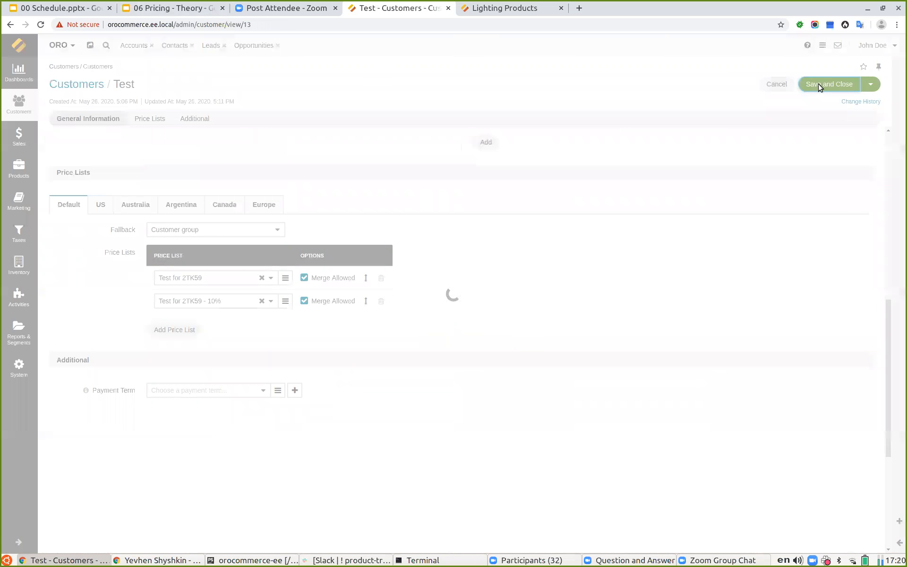
Reload the storefront product list and check the unit price of 2TK59 with the customer's additional price list
left_click(501, 10)
left_click(41, 26)
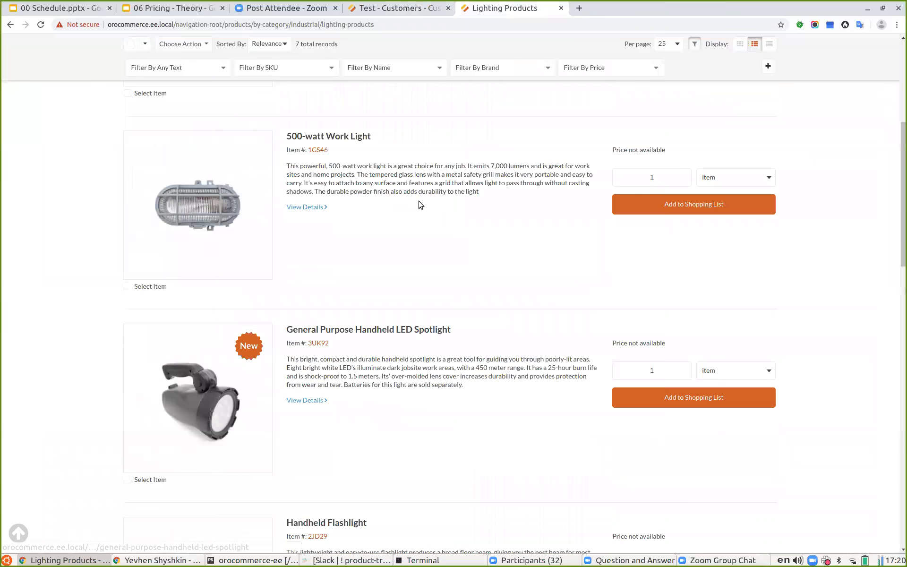
scroll(392, 200, "down", 10)
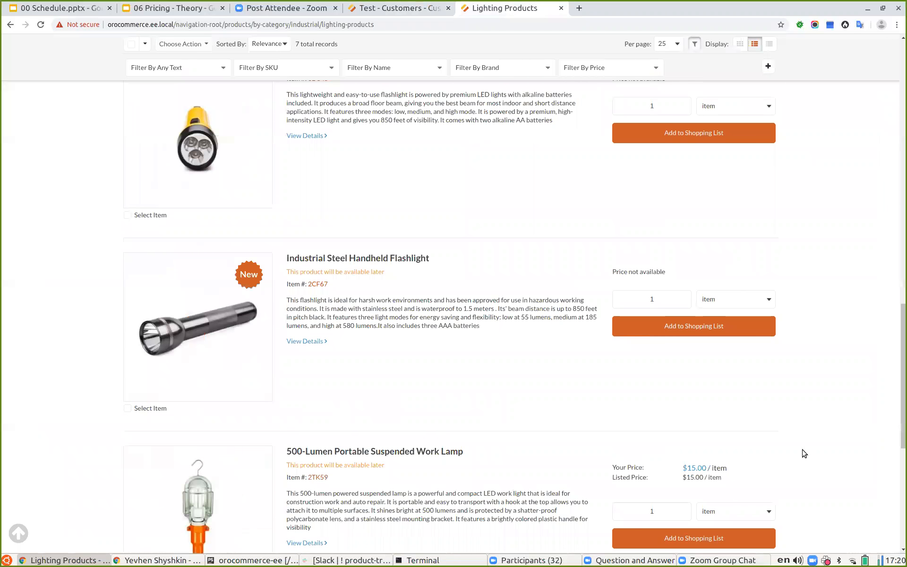
mouse_move(690, 466)
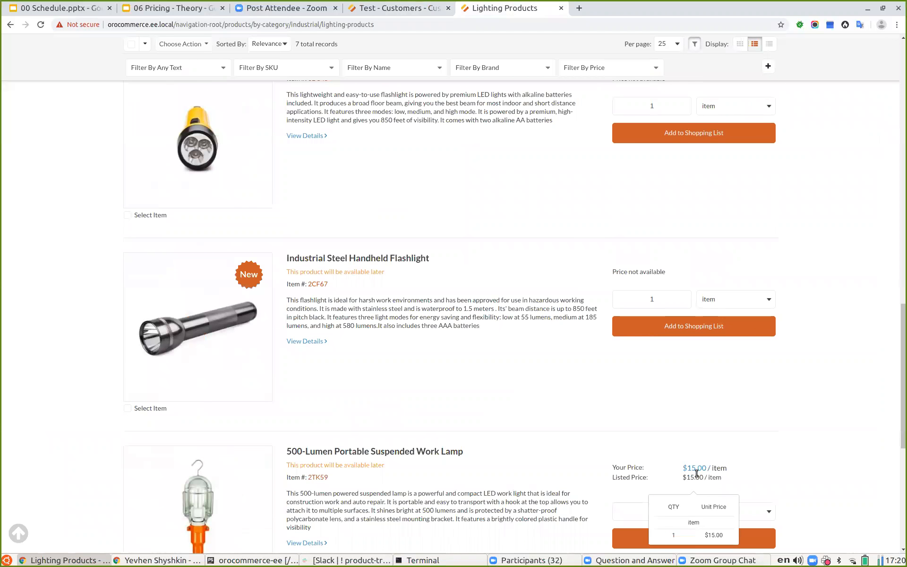
Reorder the Test customer's Default website price lists so "Test for 2TK59 - 10%" comes first, and save the customer
left_click(400, 10)
left_click(798, 84)
scroll(251, 253, "down", 10)
left_click_drag(365, 275, 364, 251)
left_click(822, 86)
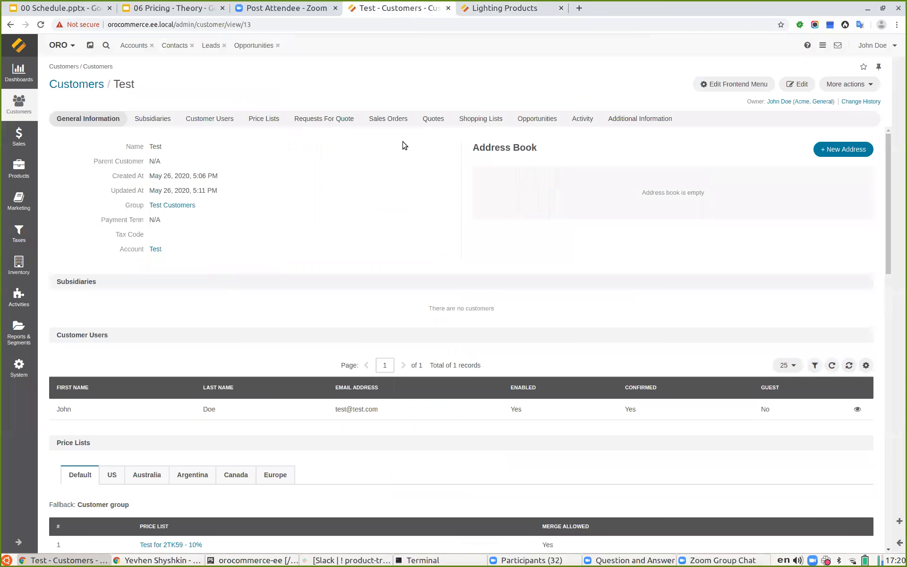
Reload the storefront product list and check the unit price of 2TK59 after the price list reordering
left_click(483, 15)
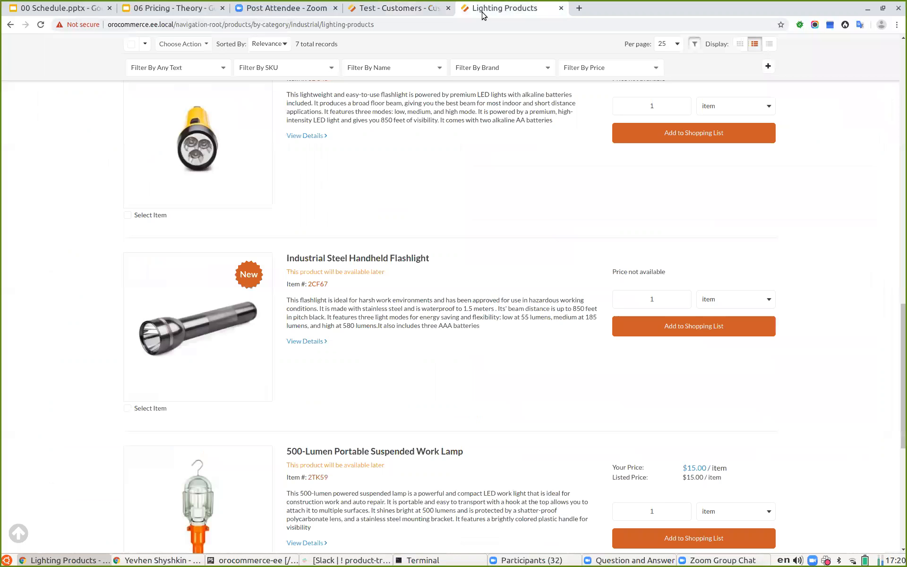
left_click(40, 26)
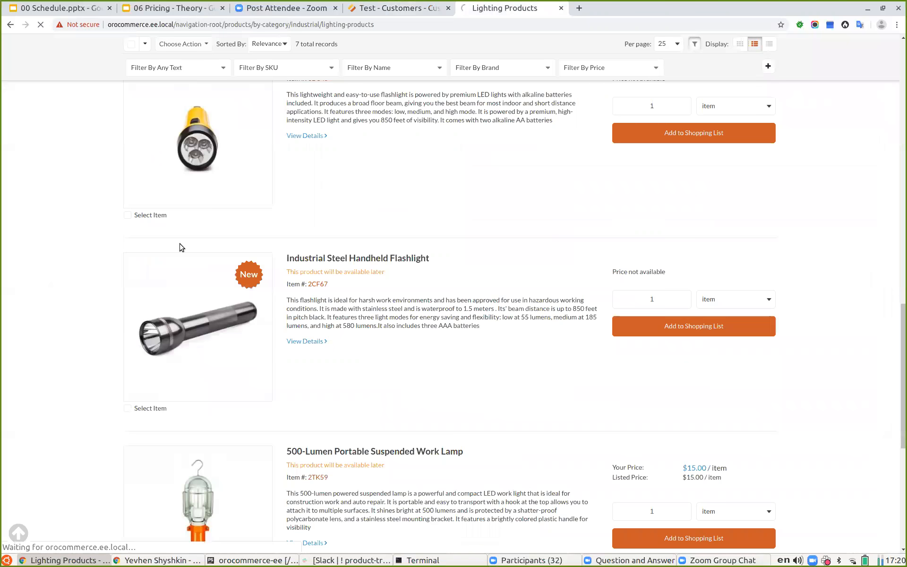
mouse_move(701, 433)
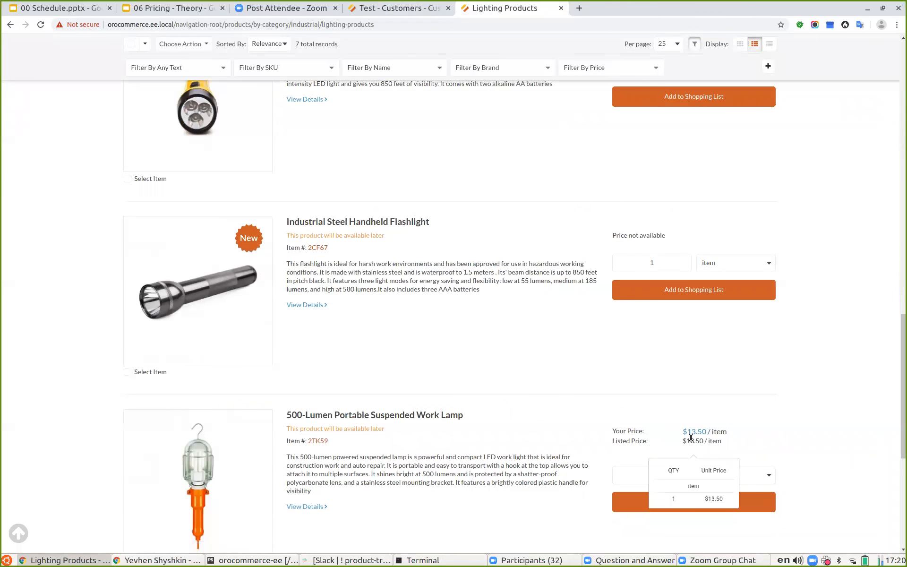
Review the Test customer's price list order and merge options in the edit form and compare them with the storefront price of 2TK59
left_click(364, 10)
left_click(784, 89)
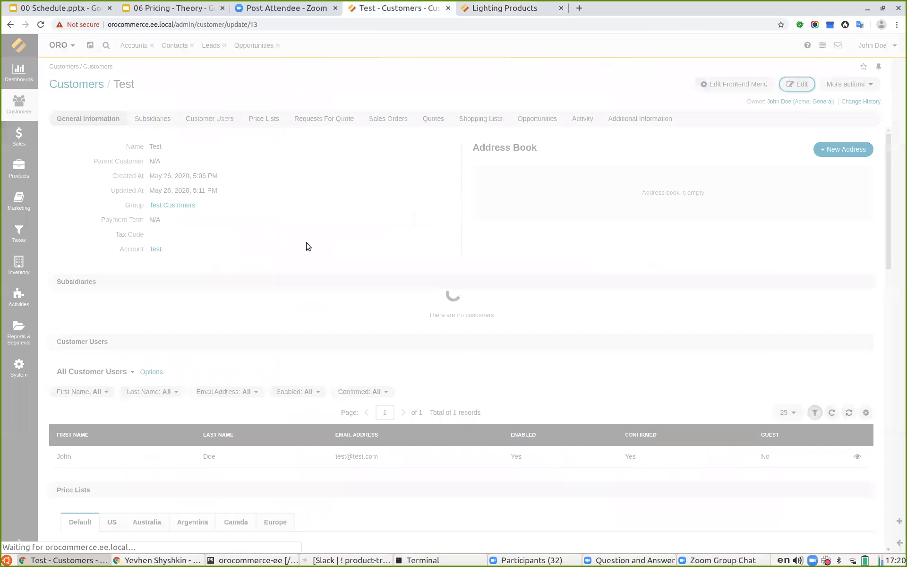
scroll(247, 333, "down", 10)
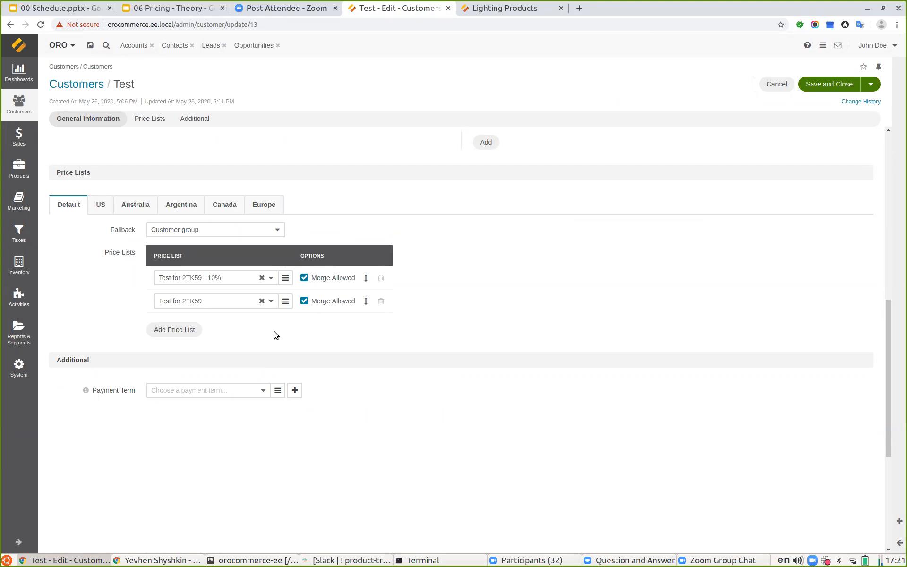
left_click(481, 10)
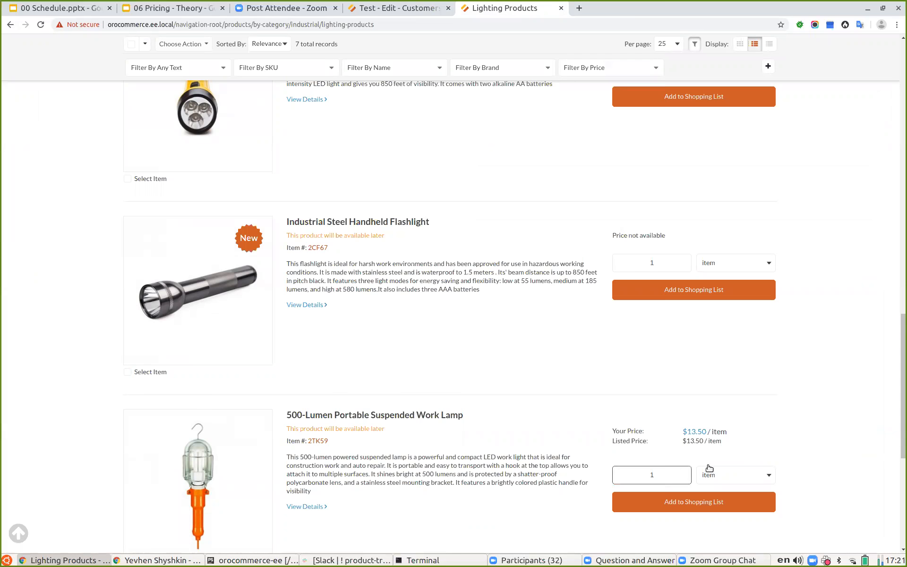
mouse_move(706, 432)
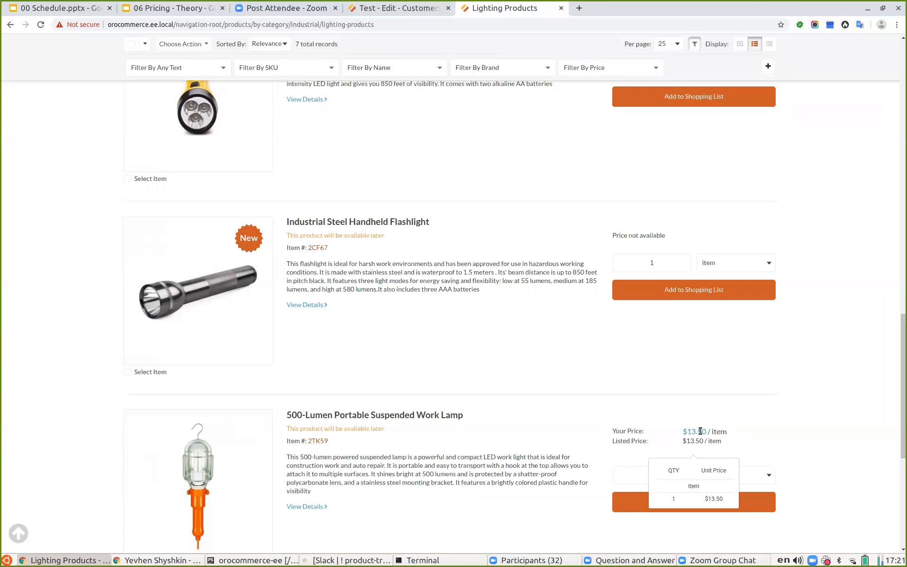
Open the Test Customers customer group for editing in the admin
left_click(362, 10)
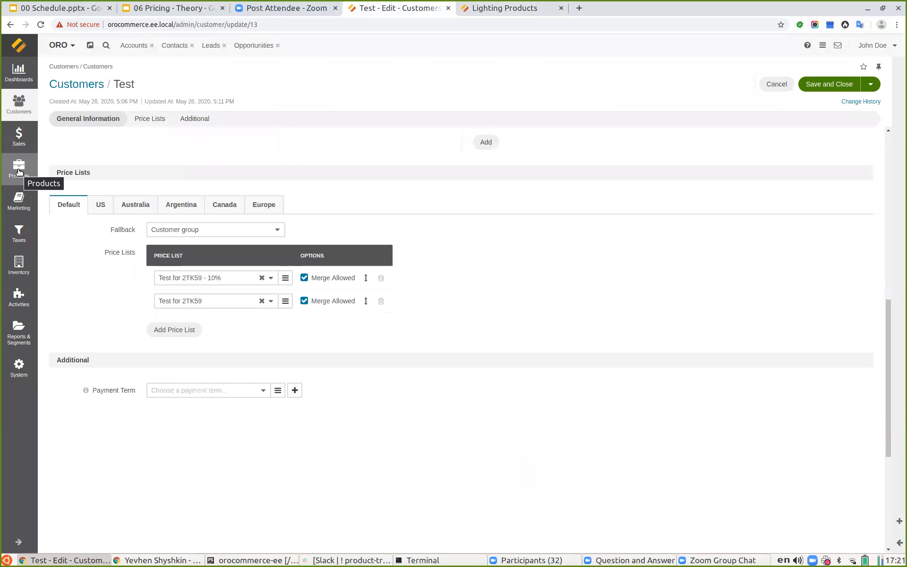
left_click(19, 171)
left_click(19, 136)
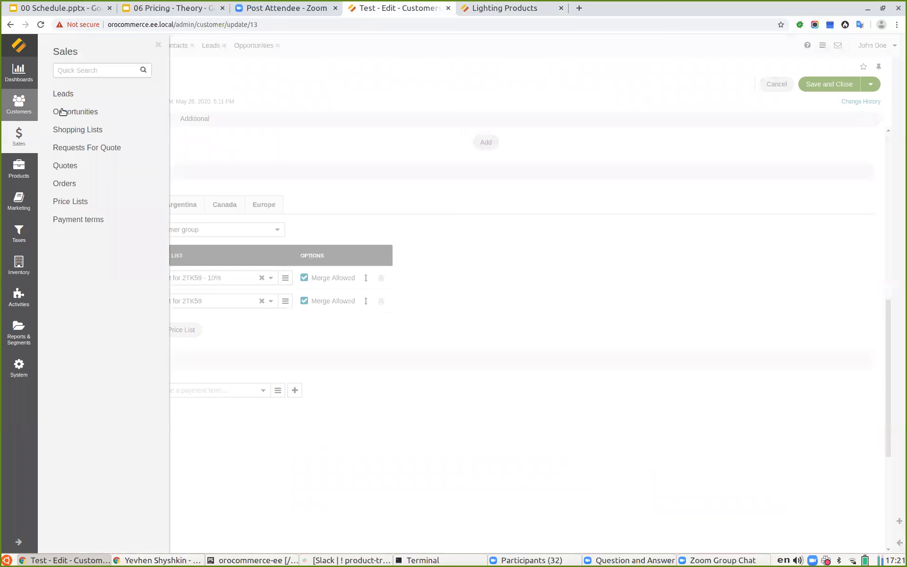
left_click(18, 105)
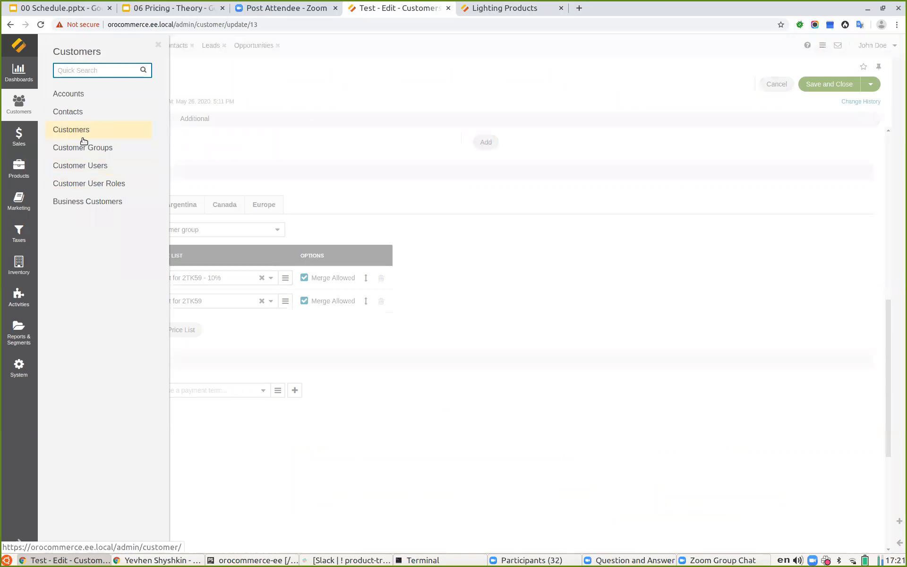
left_click(84, 148)
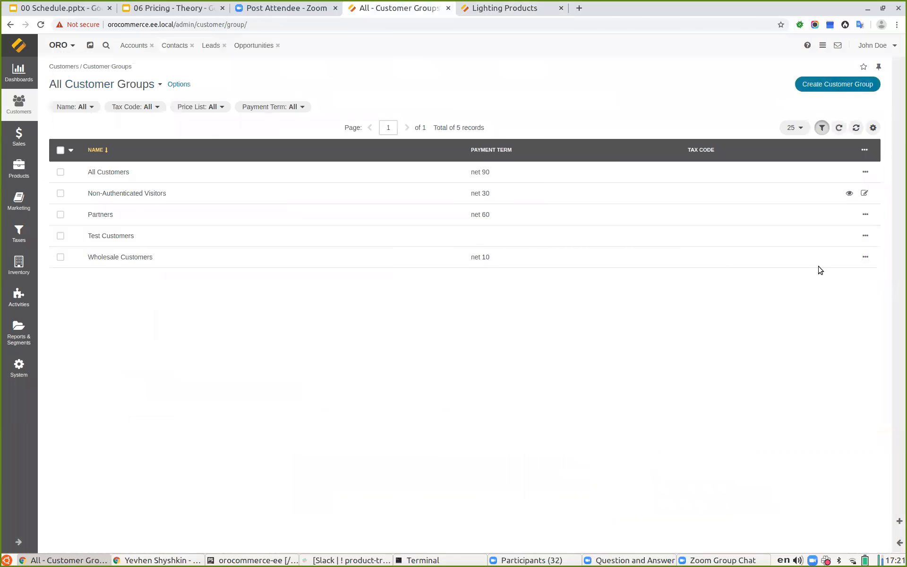
mouse_move(865, 235)
left_click(831, 237)
Set the group's Default website price list fallback to Website, remove "Test for 2TK59 - 10%", and save the customer group
scroll(217, 273, "down", 7)
left_click(195, 251)
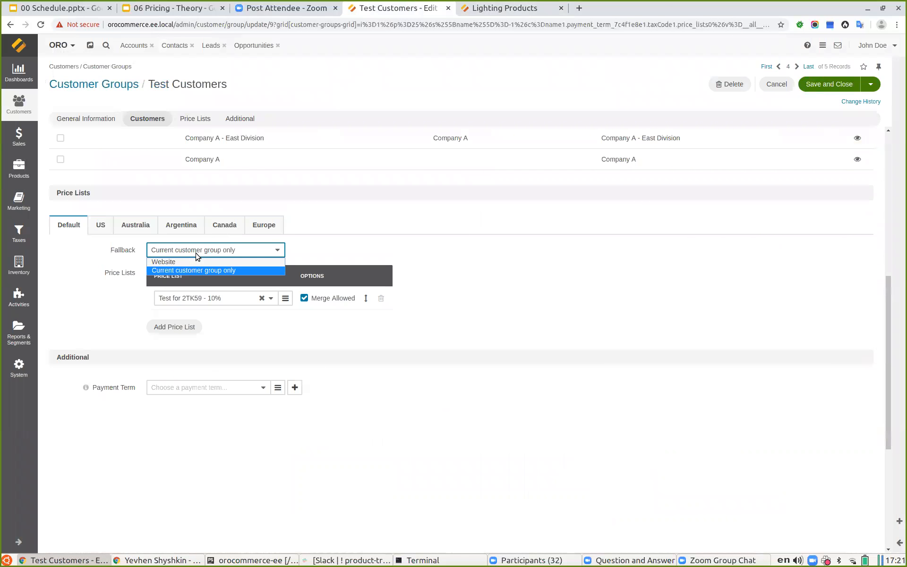
left_click(202, 262)
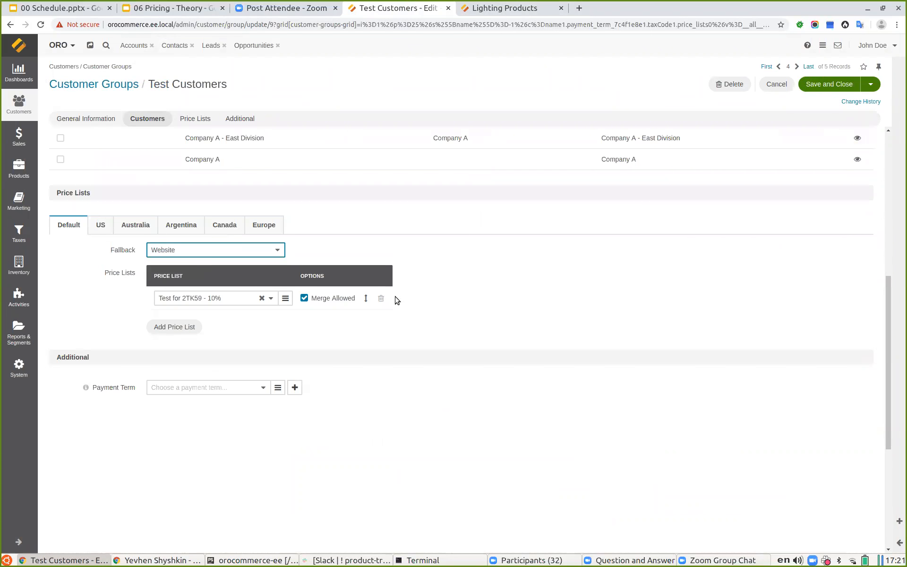
left_click(380, 298)
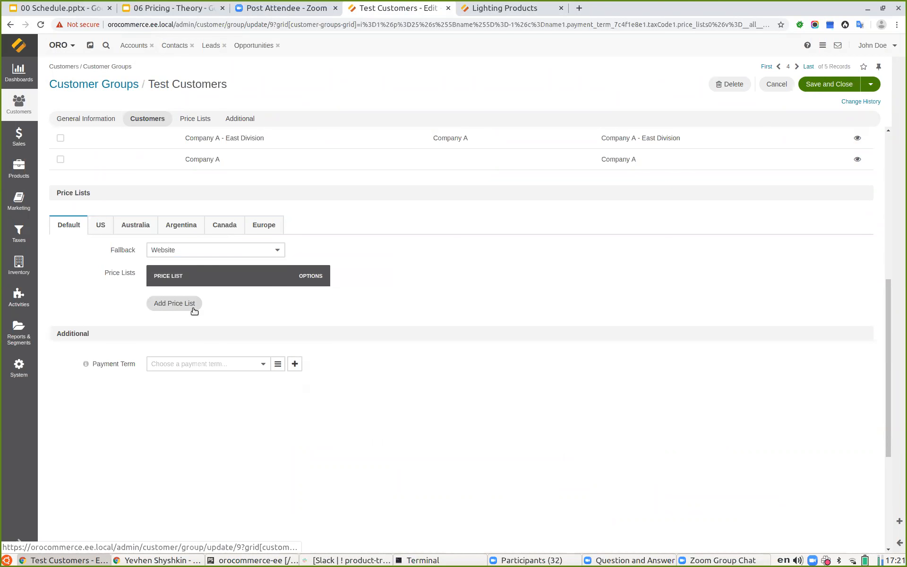
left_click(816, 88)
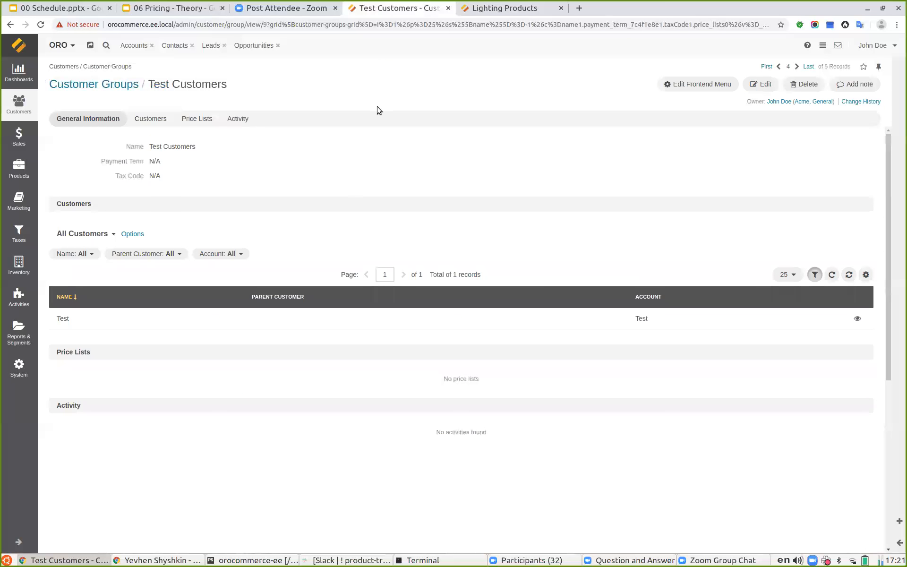
Reload the storefront product list and check the prices of 2TK59 and the other lighting products with the Website fallback
left_click(503, 11)
left_click(42, 25)
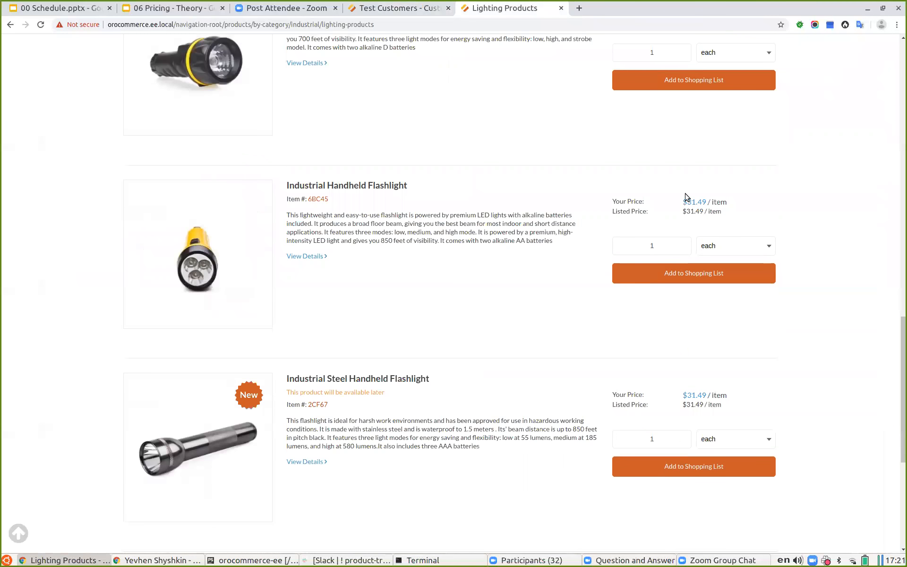
scroll(421, 283, "down", 7)
scroll(415, 284, "up", 20)
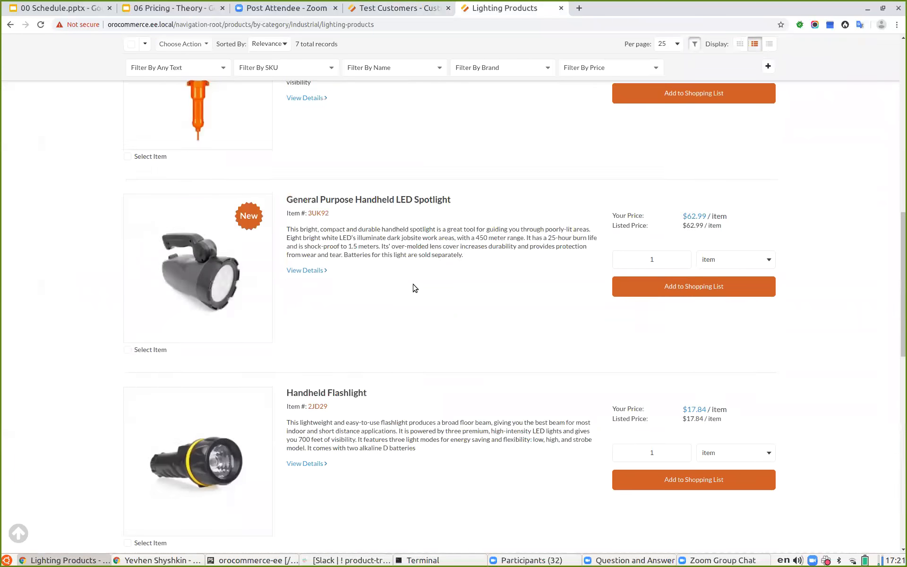
scroll(327, 255, "up", 4)
double_click(319, 233)
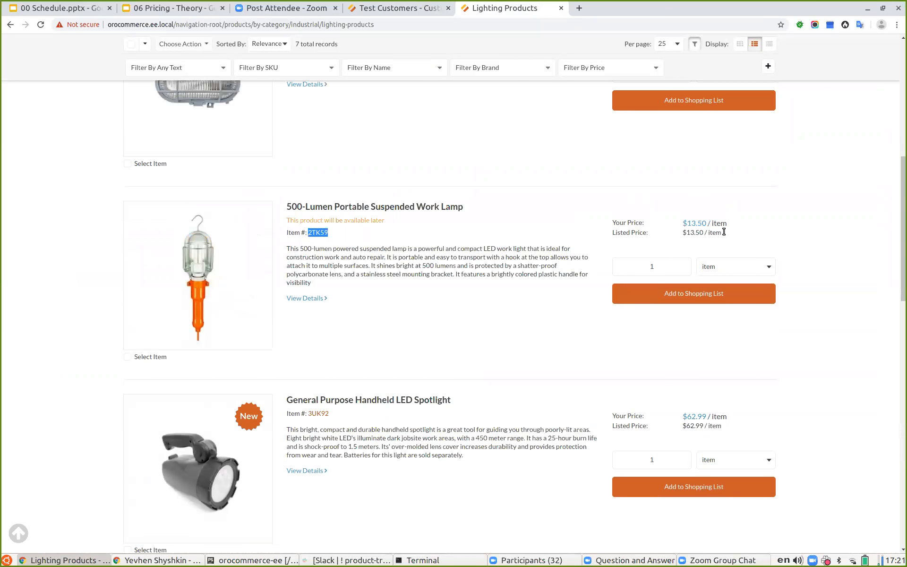
mouse_move(712, 231)
For the Test customer's Default website, disallow merging for "Test for 2TK59 - 10%", remove "Test for 2TK59", and save the customer
left_click(400, 14)
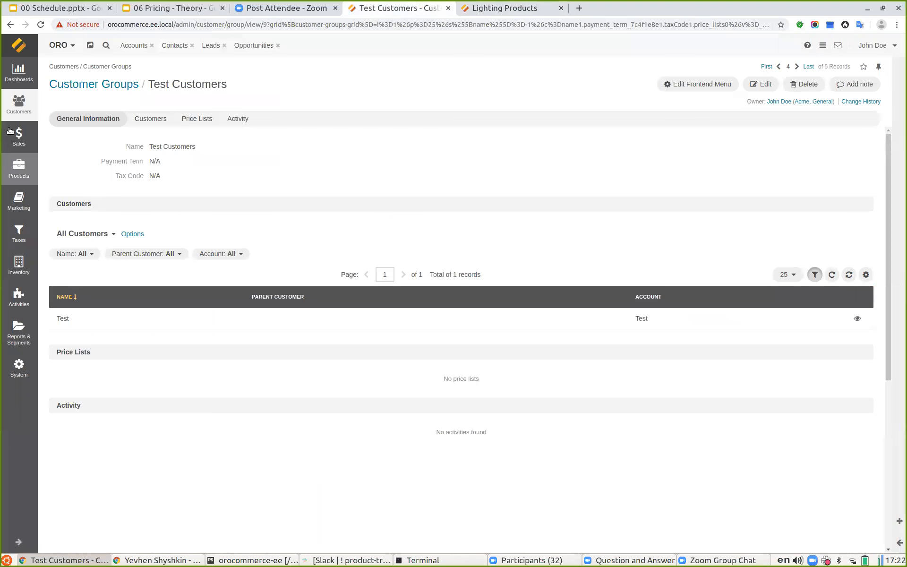
left_click(13, 110)
left_click(74, 126)
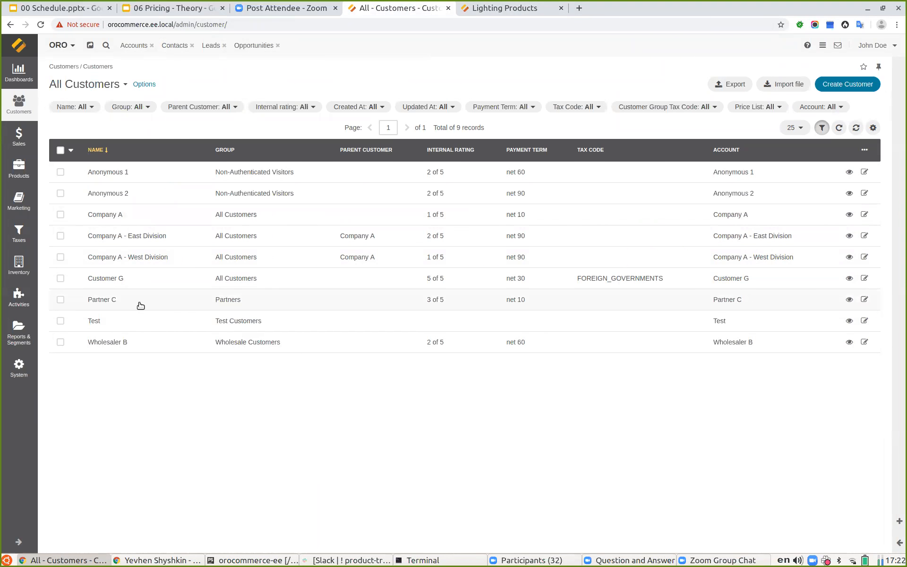
left_click(864, 320)
scroll(321, 329, "down", 9)
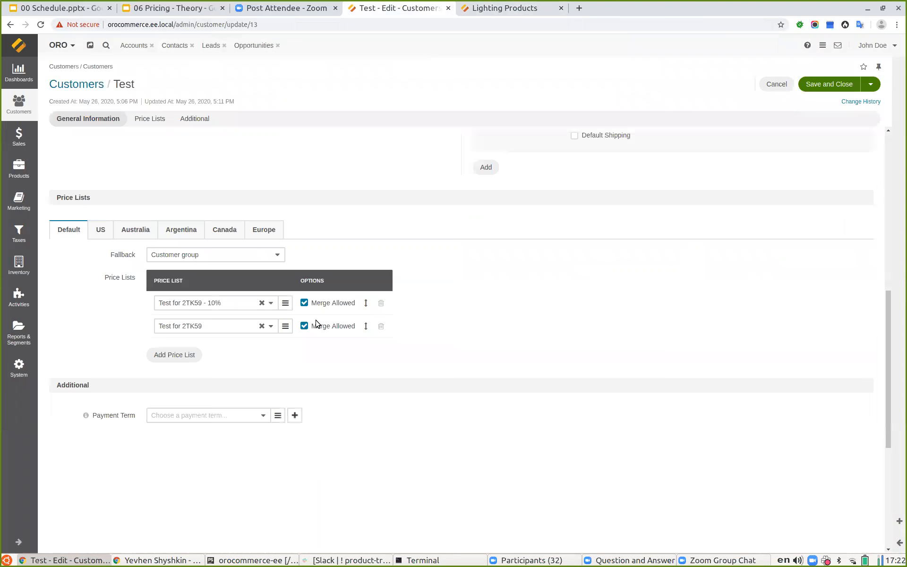
left_click(304, 303)
left_click(304, 326)
left_click(380, 326)
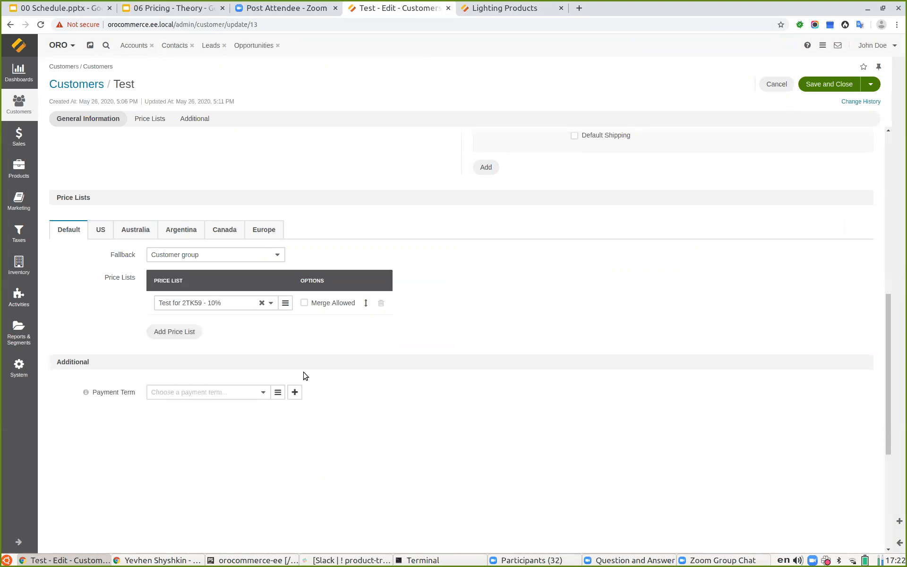
left_click(815, 85)
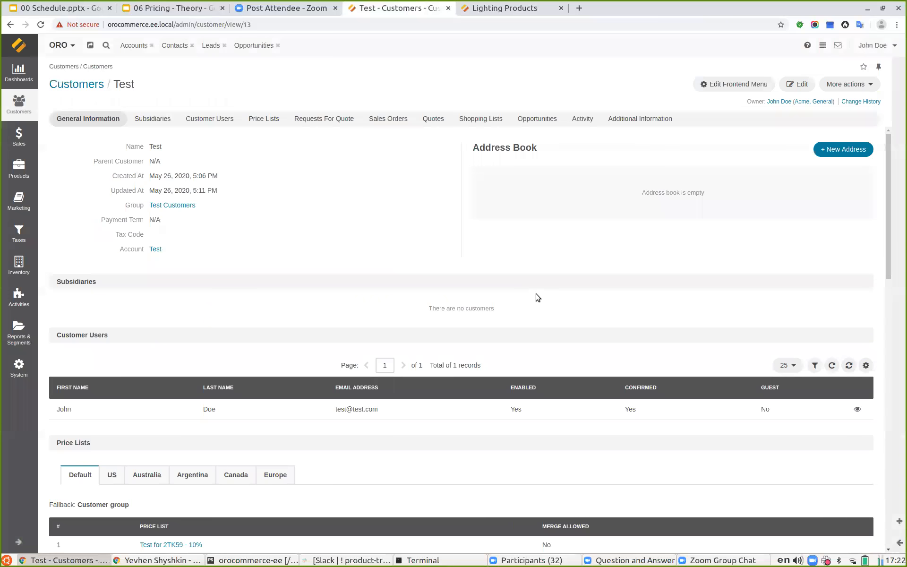
Reload the storefront product list and check the quantity prices of 2TK59 and 3UK92 with merging disallowed
left_click(515, 8)
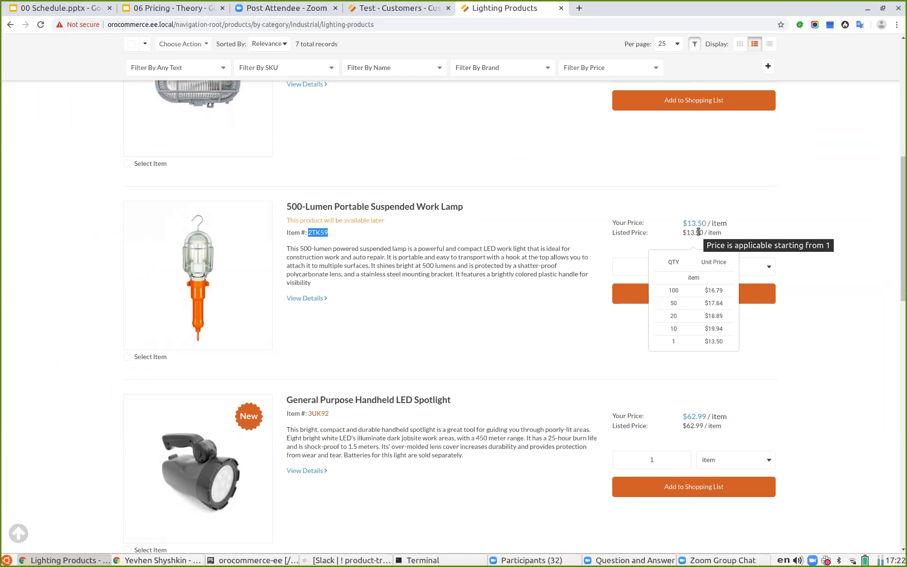
key("F5")
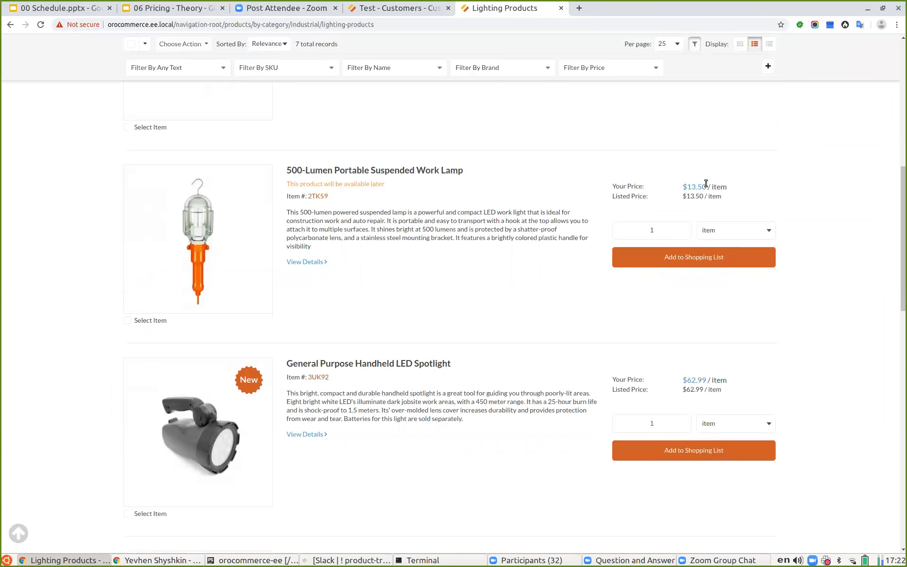
mouse_move(705, 188)
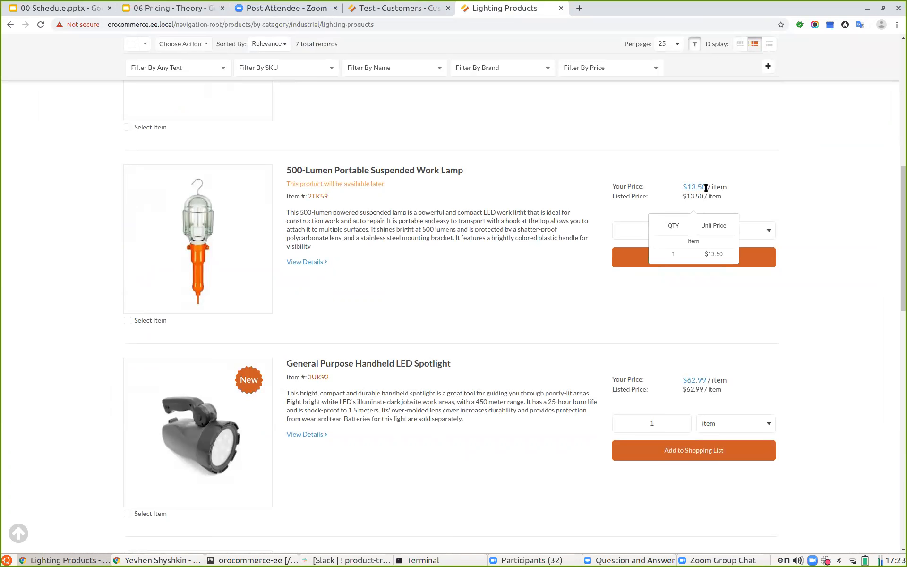
mouse_move(703, 387)
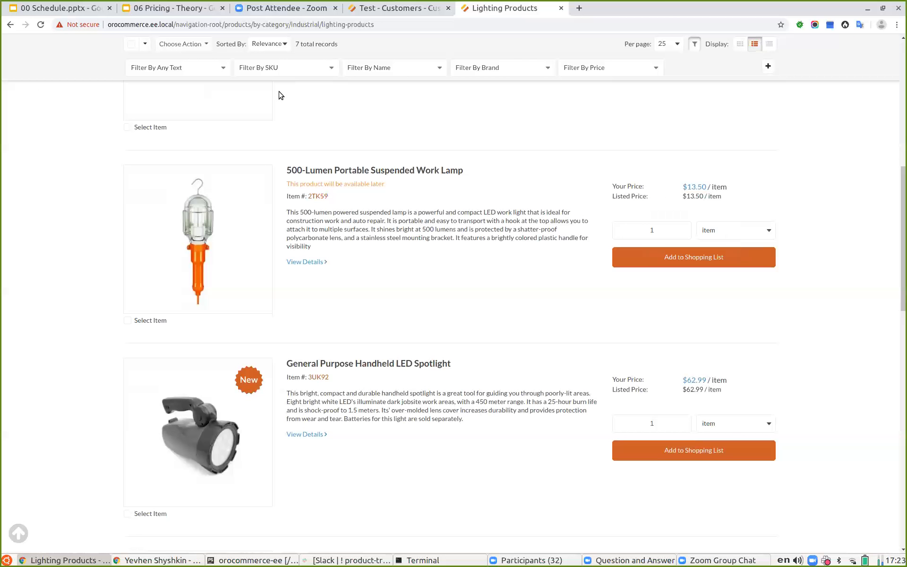
Present the "06 Pricing - Theory" slides from "Pricing strategies" through "Combined price lists (CPL)", and exit the presentation
left_click(175, 8)
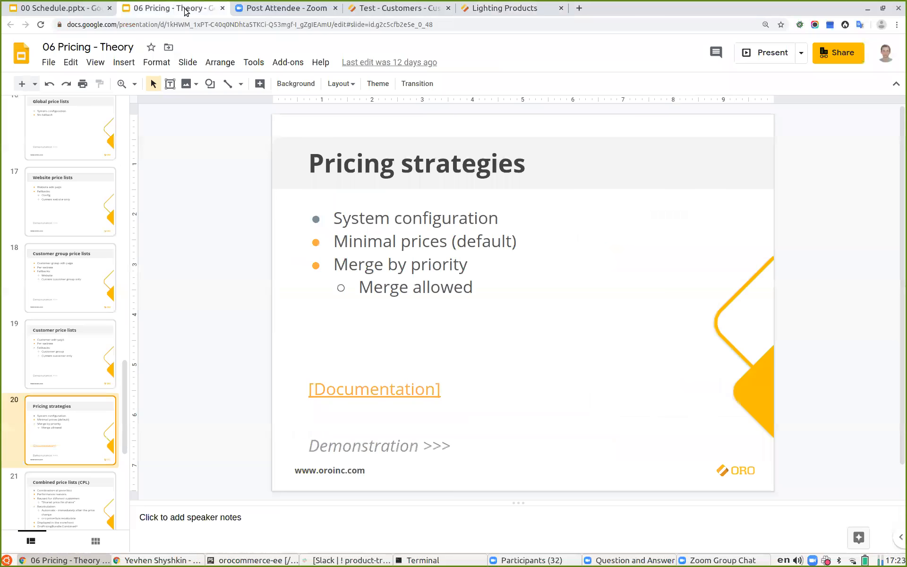
left_click(765, 58)
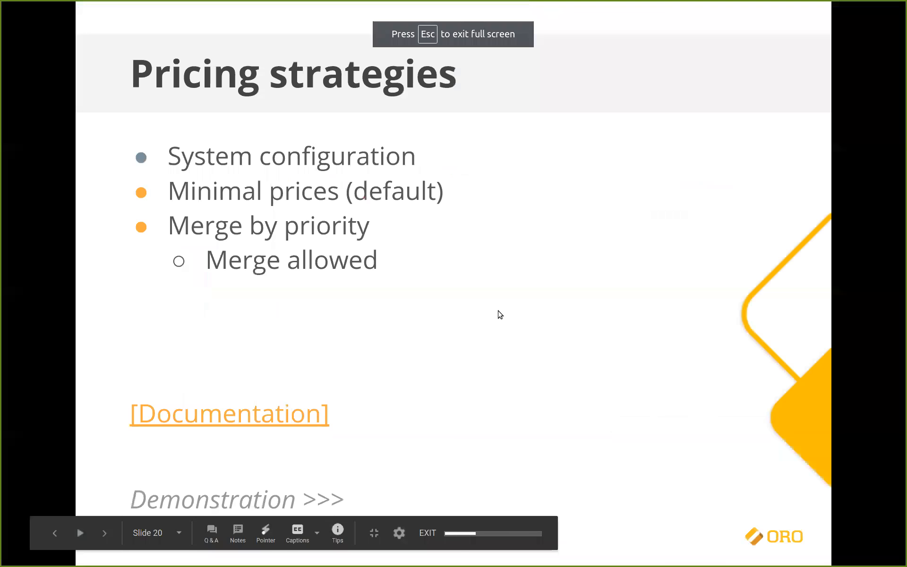
left_click(477, 309)
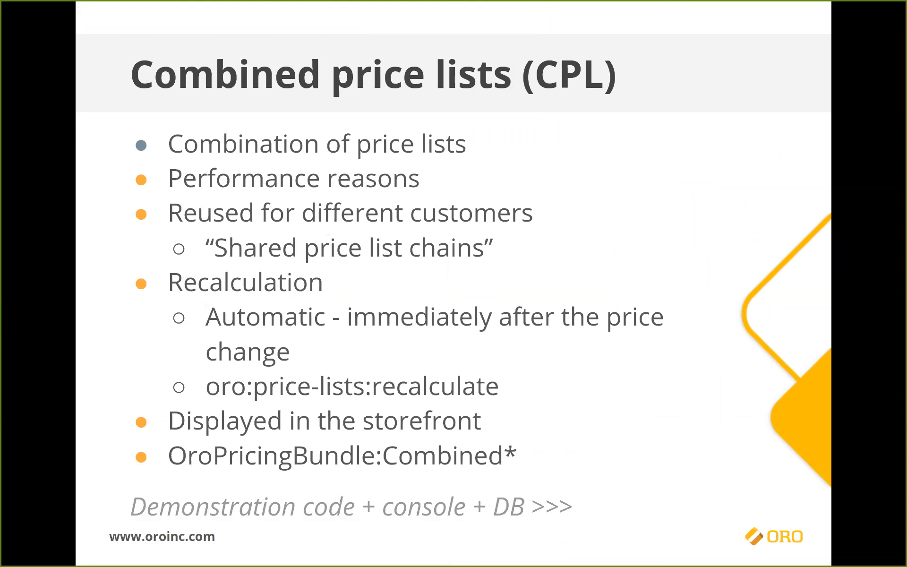
key("Escape")
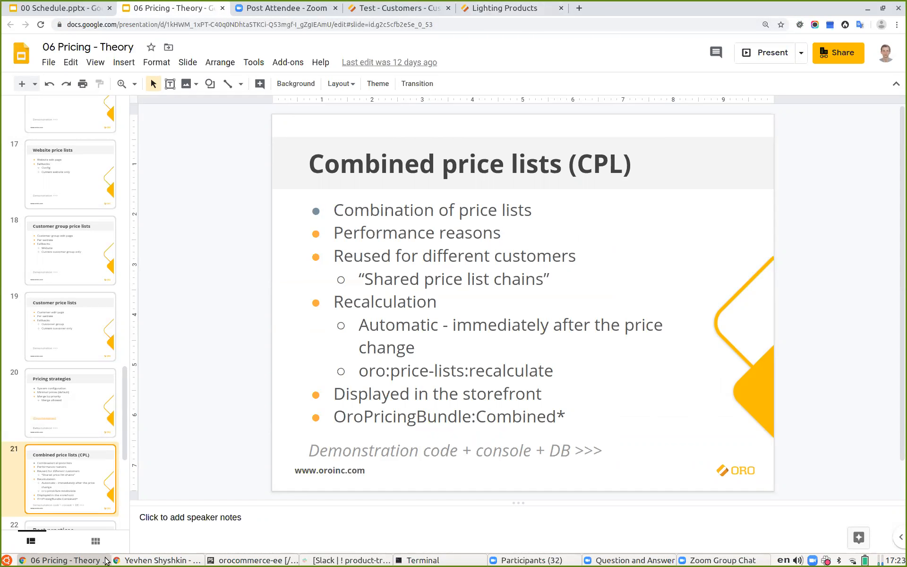
Switch to PhpStorm, collapse PricingBundle's Provider folder in the project tree, and return to the pricing slides in the browser
left_click(232, 560)
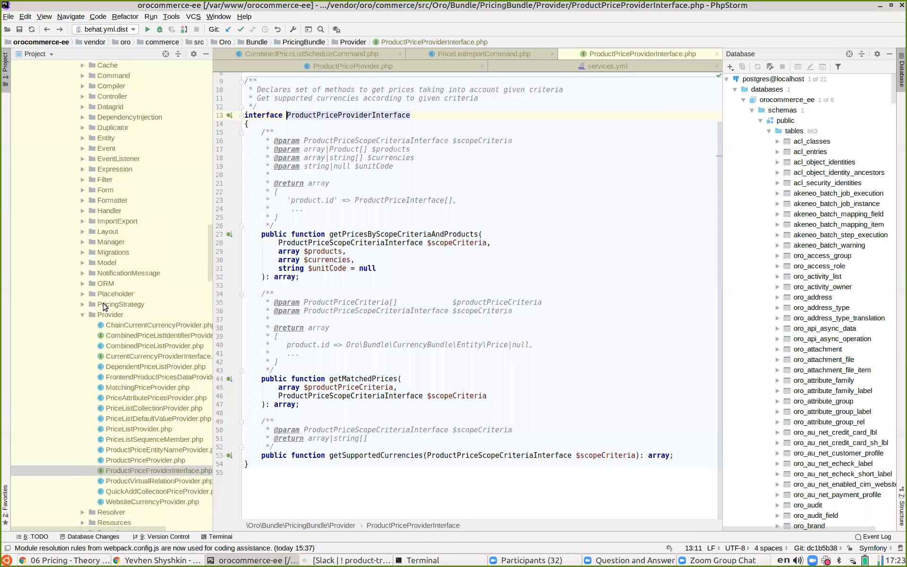
left_click(82, 314)
scroll(124, 273, "up", 5)
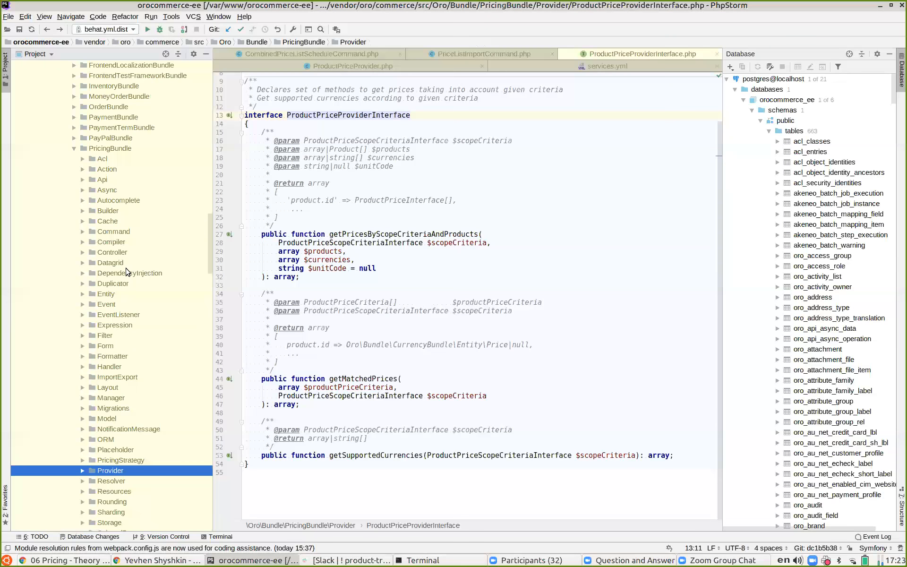
left_click(150, 560)
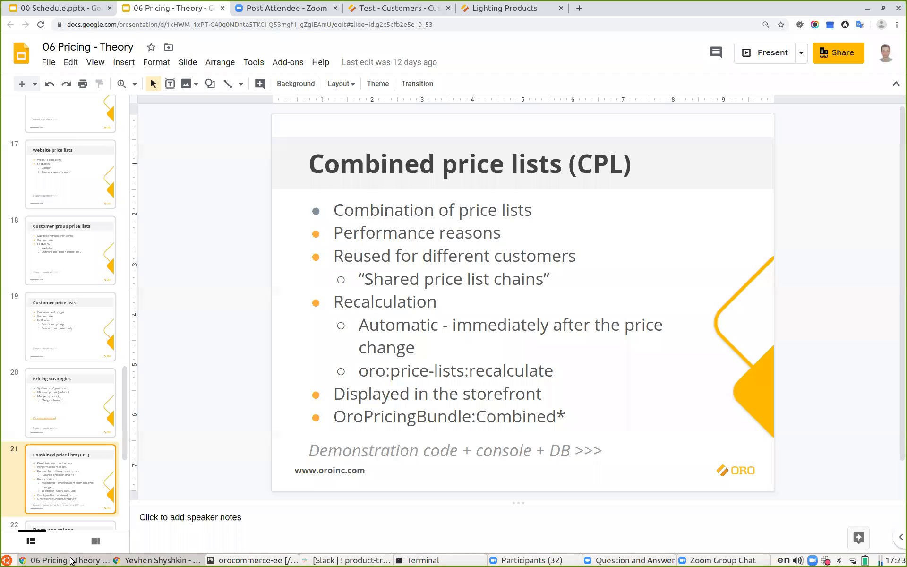
left_click(75, 560)
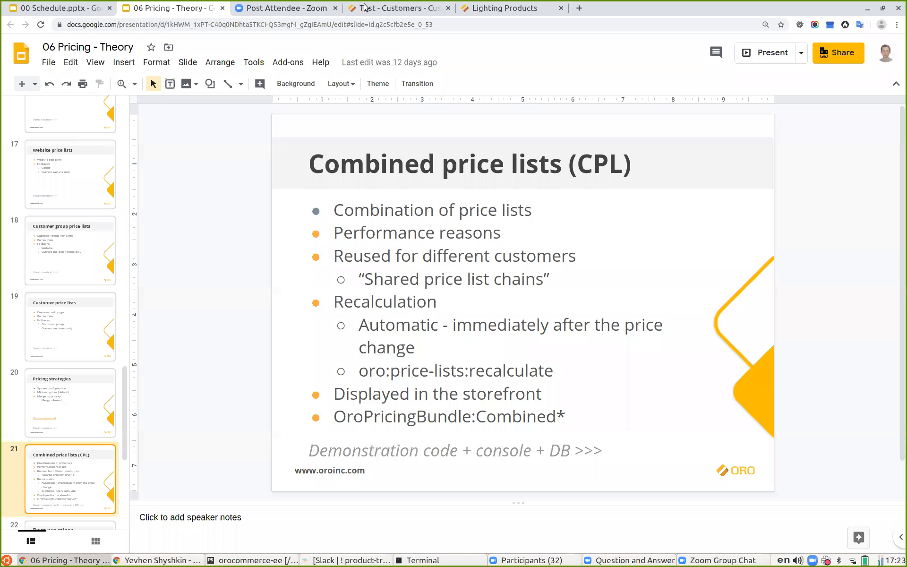
Open the Test customer for editing and review its Default website fallback and price list options
left_click(364, 6)
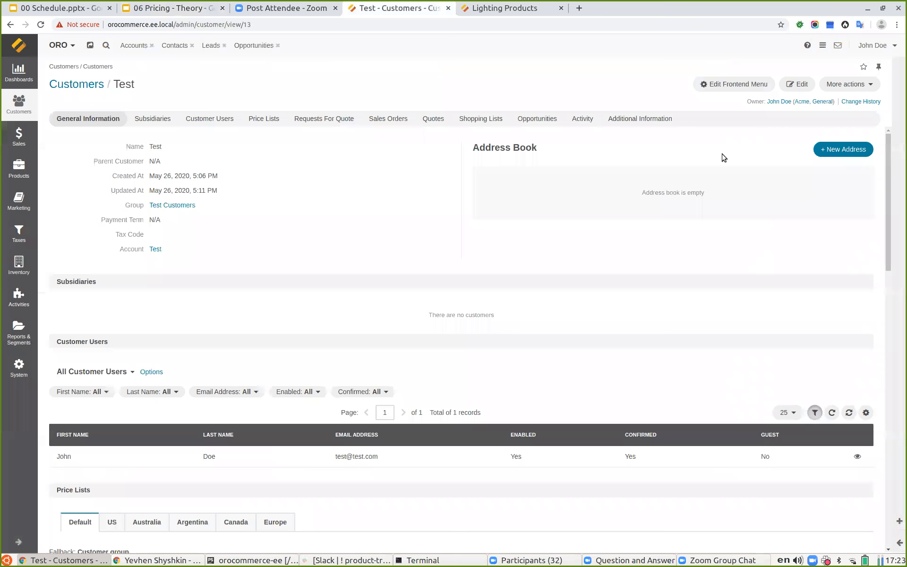
scroll(325, 239, "down", 3)
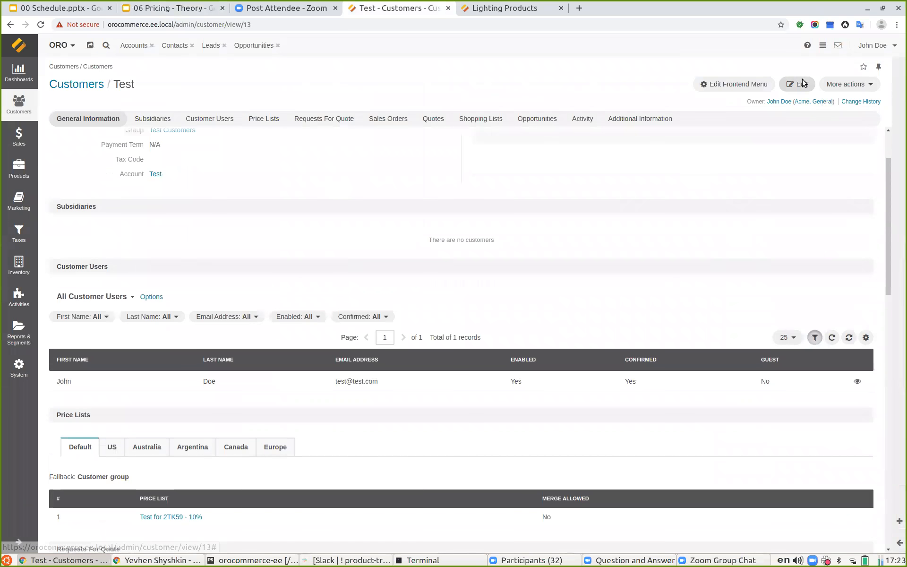
left_click(803, 83)
scroll(229, 425, "down", 5)
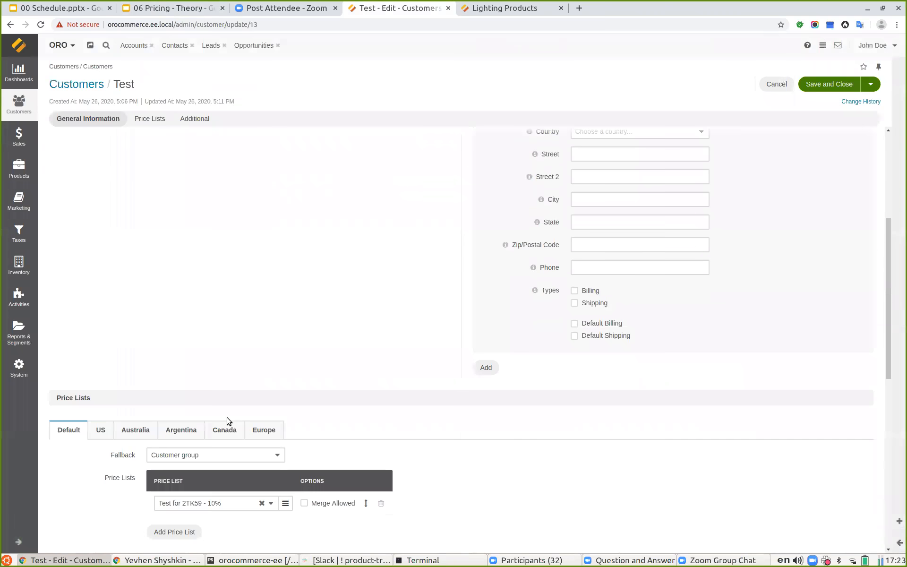
scroll(164, 486, "down", 2)
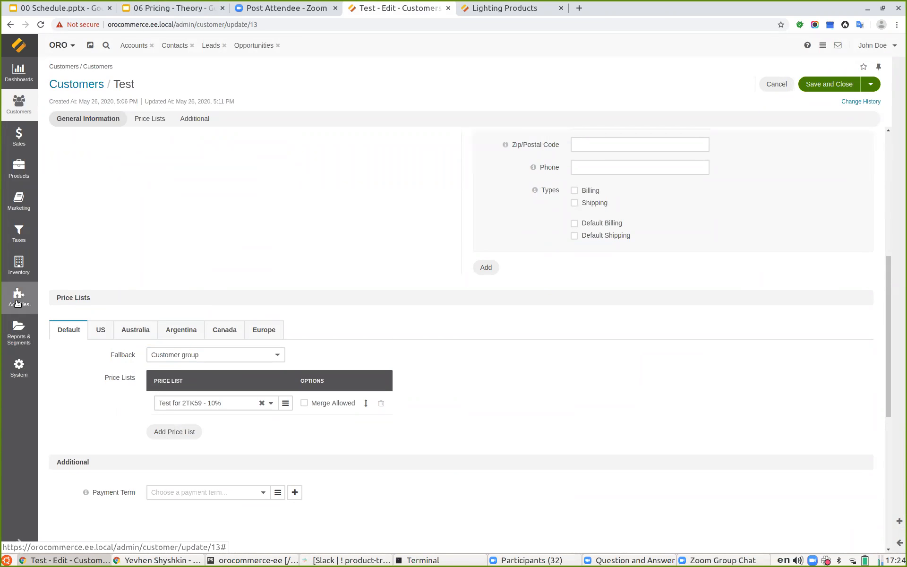
Open the Default website's edit form and review its price list fallback and assigned price lists
left_click(19, 366)
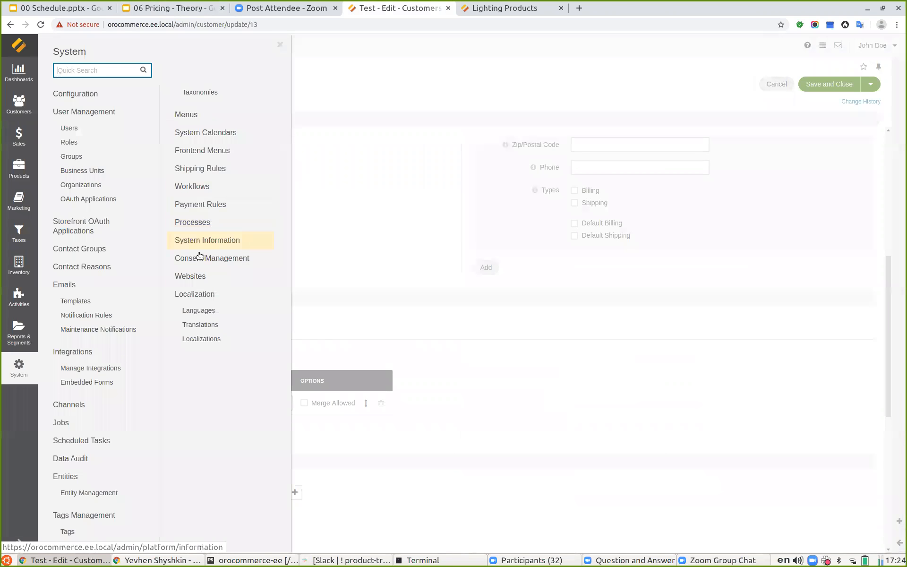
left_click(194, 276)
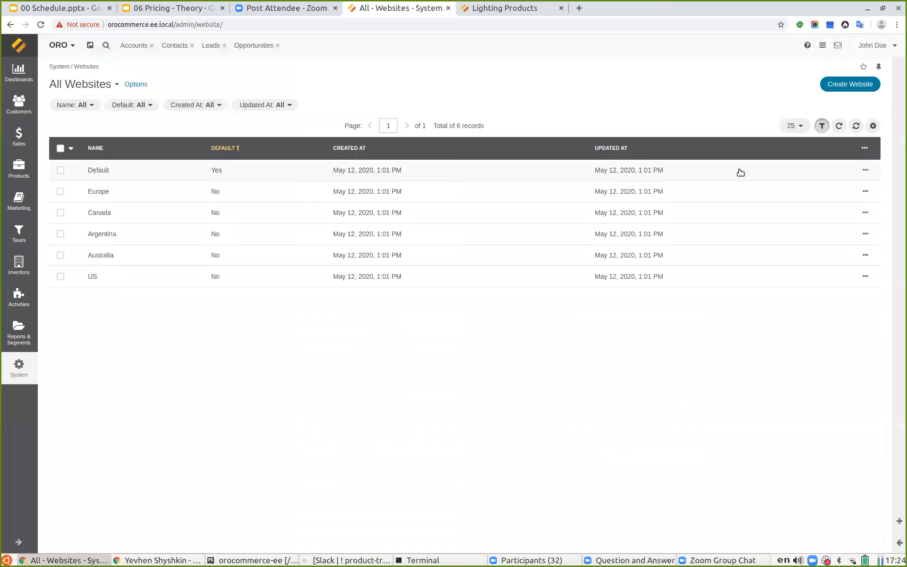
left_click(840, 171)
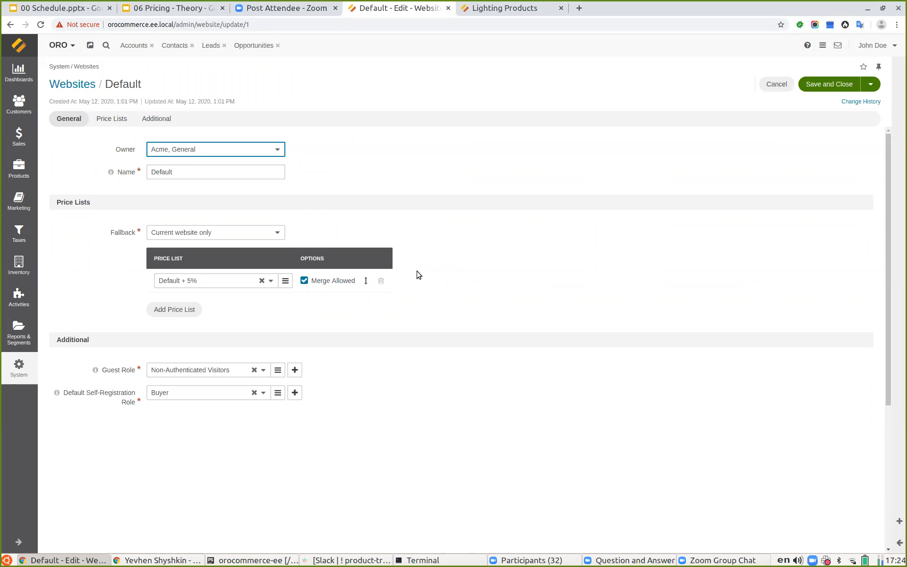
Switch to PhpStorm, expand PricingBundle's Entity folder, and widen the project tree to review the full CombinedPriceList entity file names
left_click(241, 561)
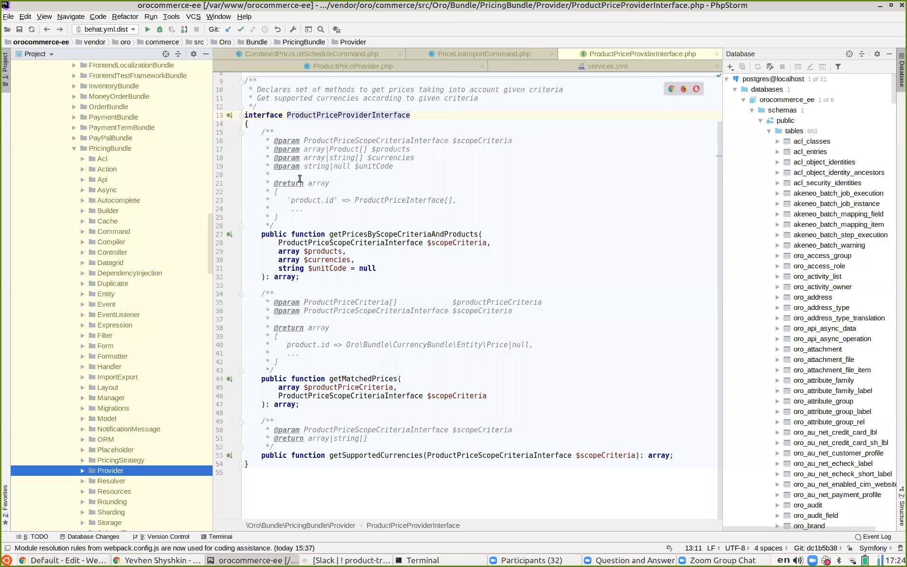
double_click(108, 293)
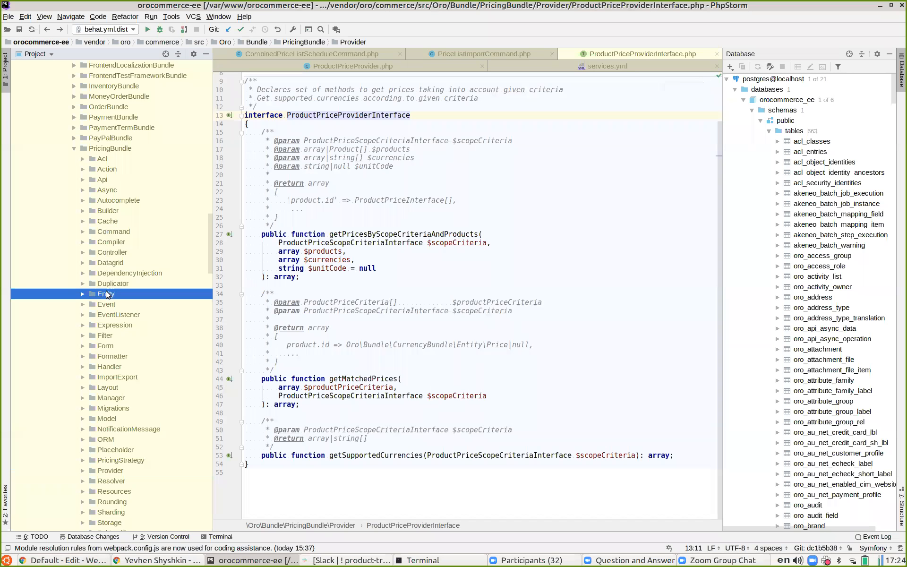
scroll(109, 295, "down", 4)
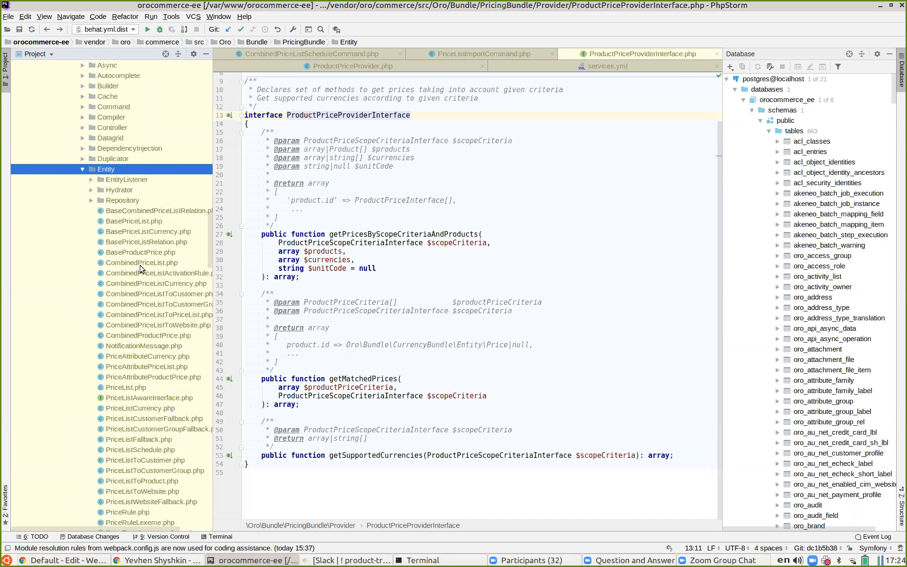
left_click(140, 263)
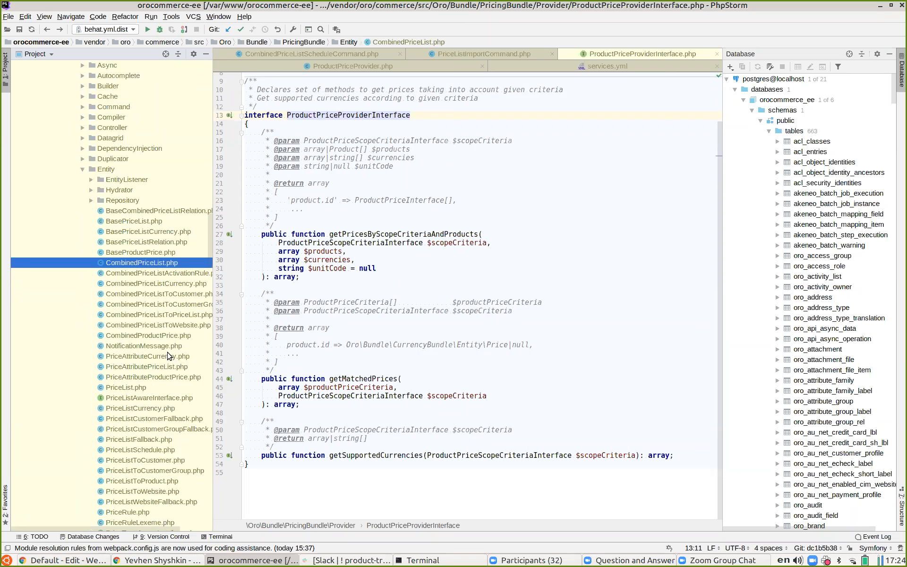
left_click_drag(213, 369, 257, 365)
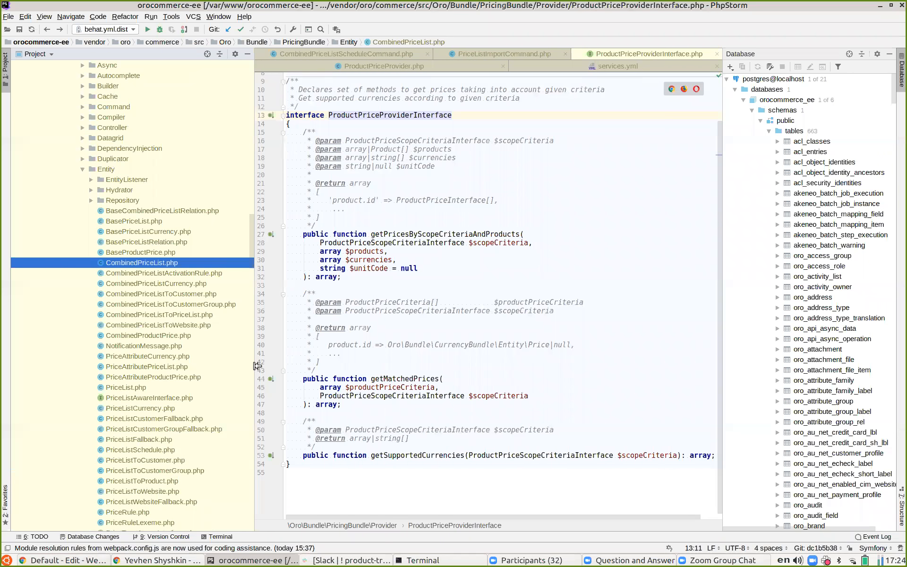
left_click(140, 274)
left_click(143, 285)
left_click(152, 295)
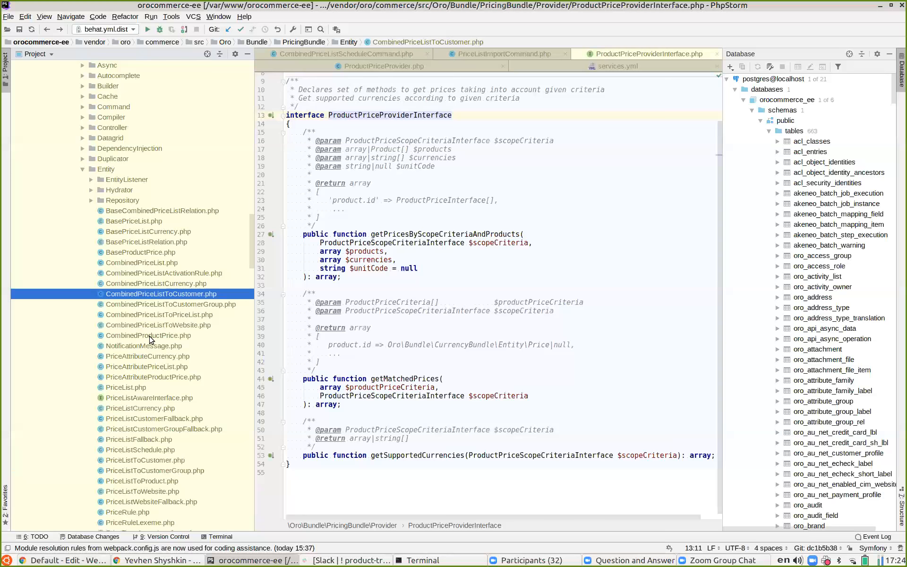
Open CombinedPriceList.php, CombinedProductPrice.php, CombinedPriceListToWebsite.php and CombinedPriceListCurrency.php from the Entity folder to view their classes
double_click(130, 263)
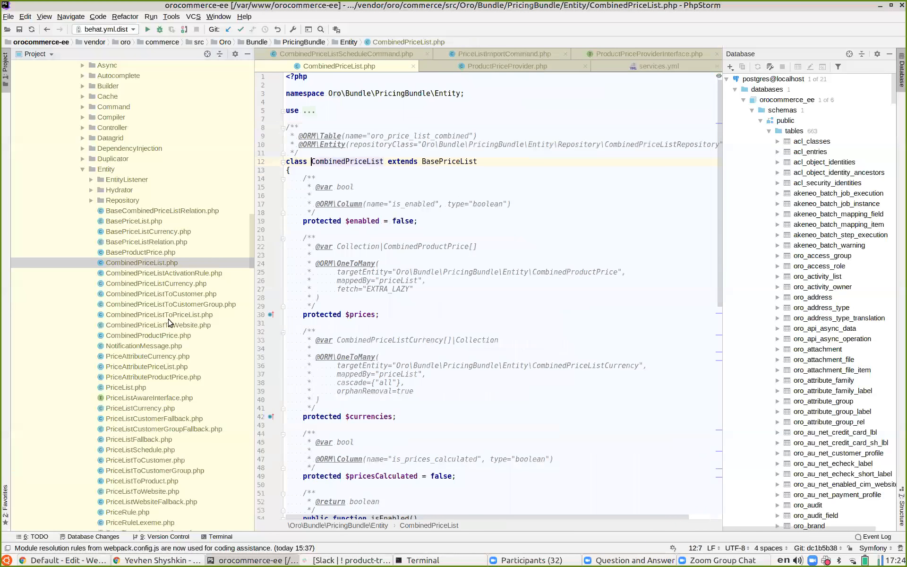
double_click(160, 336)
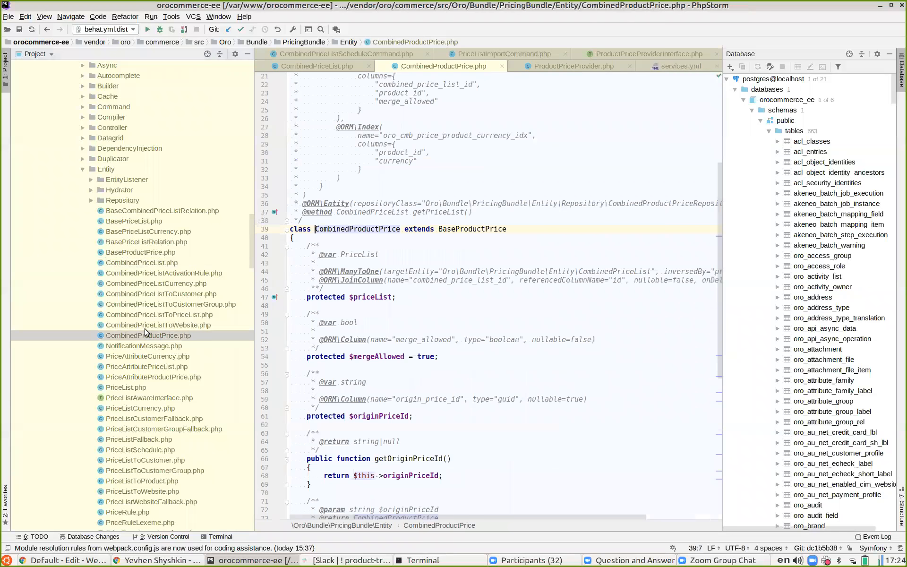
double_click(142, 325)
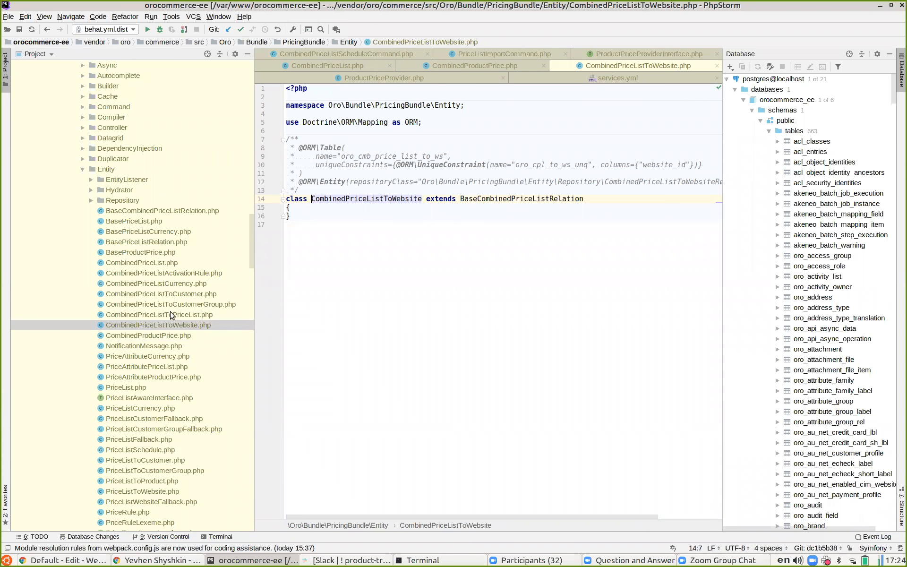
double_click(152, 284)
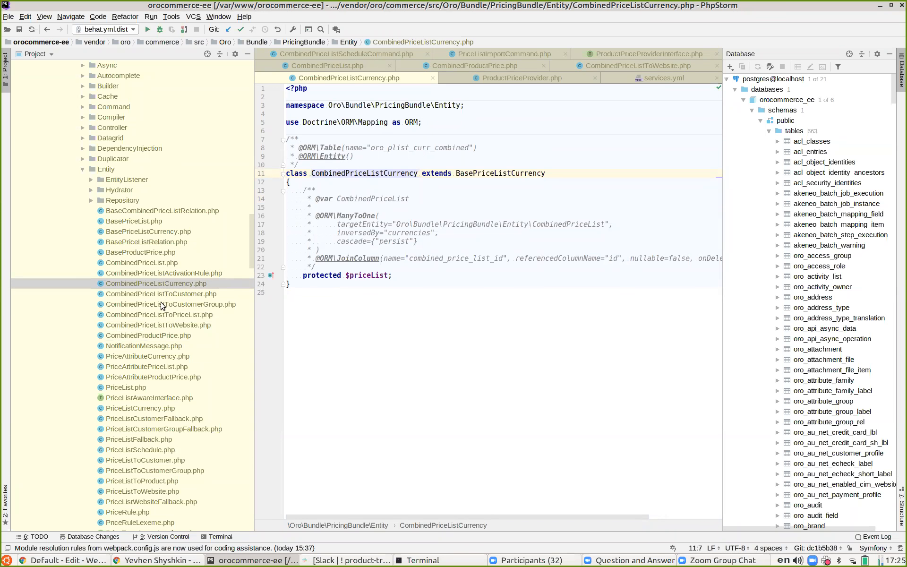
Compare ProductPrice.php and PriceList.php with their combined counterparts, highlighting CombinedPriceList.php, CombinedProductPrice.php and CombinedPriceListCurrency.php in the project tree
scroll(155, 316, "down", 2)
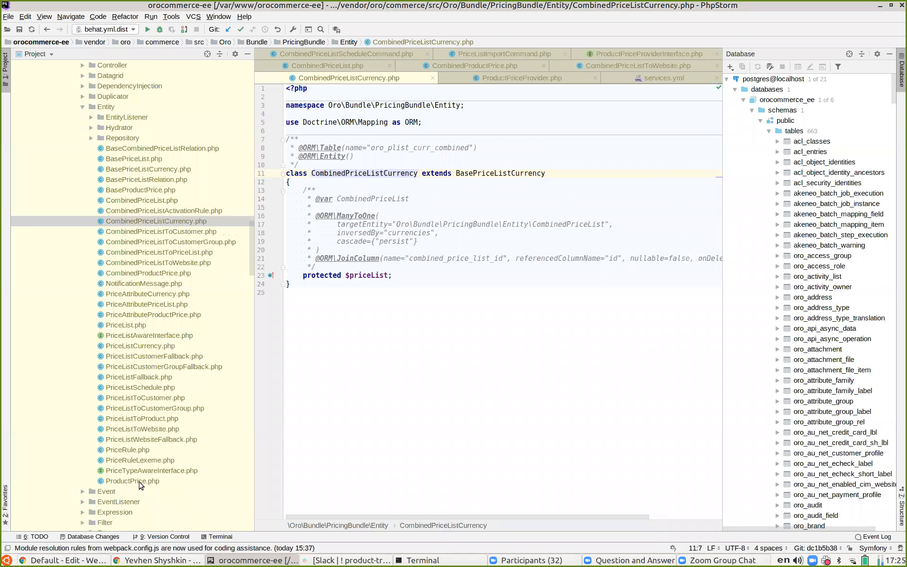
left_click(138, 480)
left_click(120, 326)
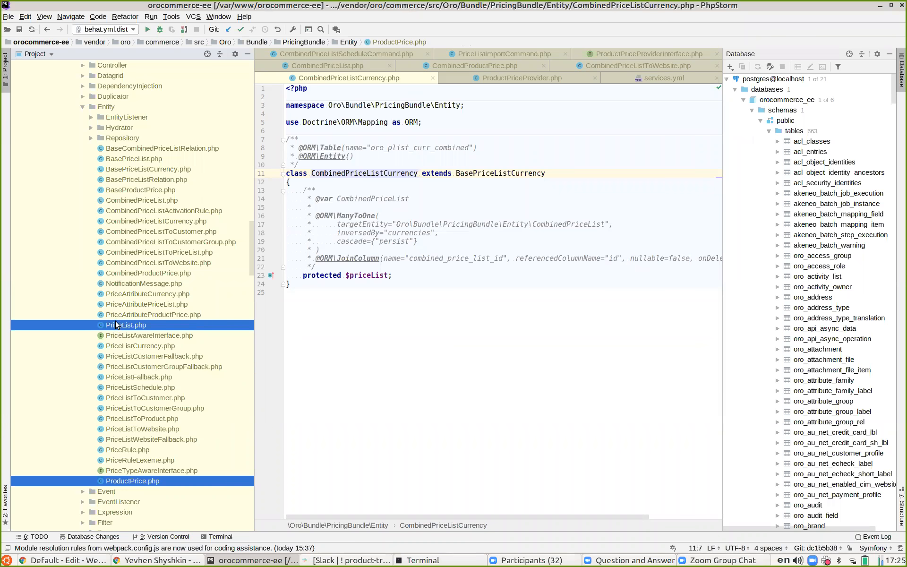
scroll(142, 331, "up", 2)
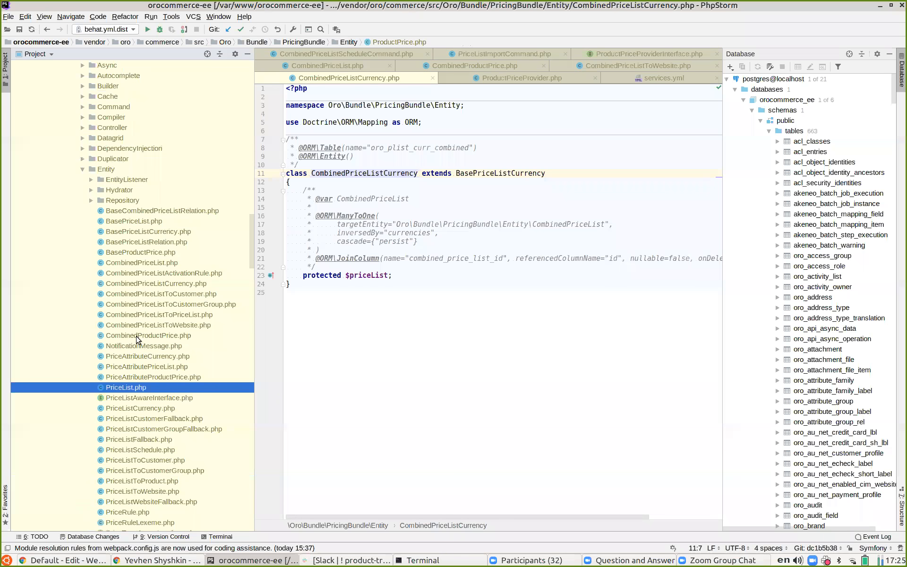
left_click(138, 336)
left_click(135, 263)
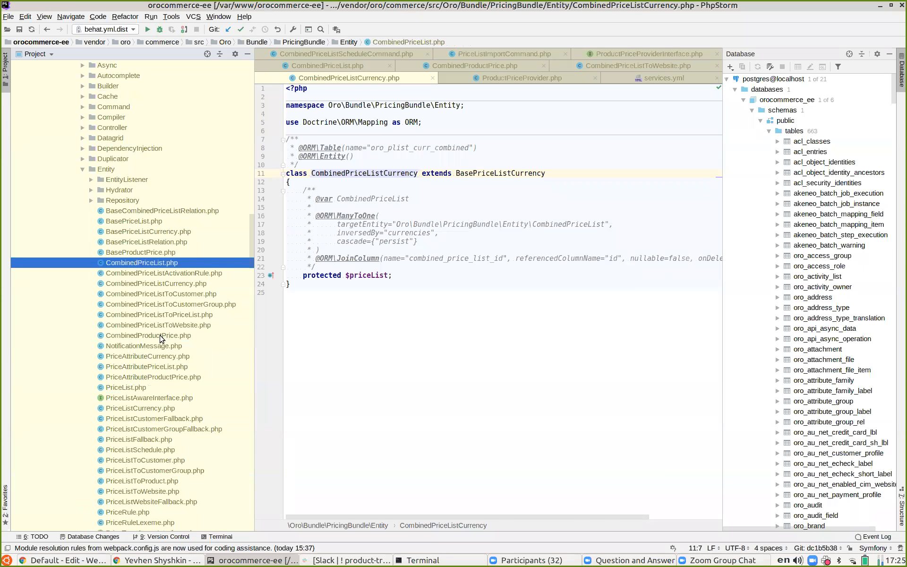
left_click(160, 337, "ctrl")
left_click(150, 283, "ctrl")
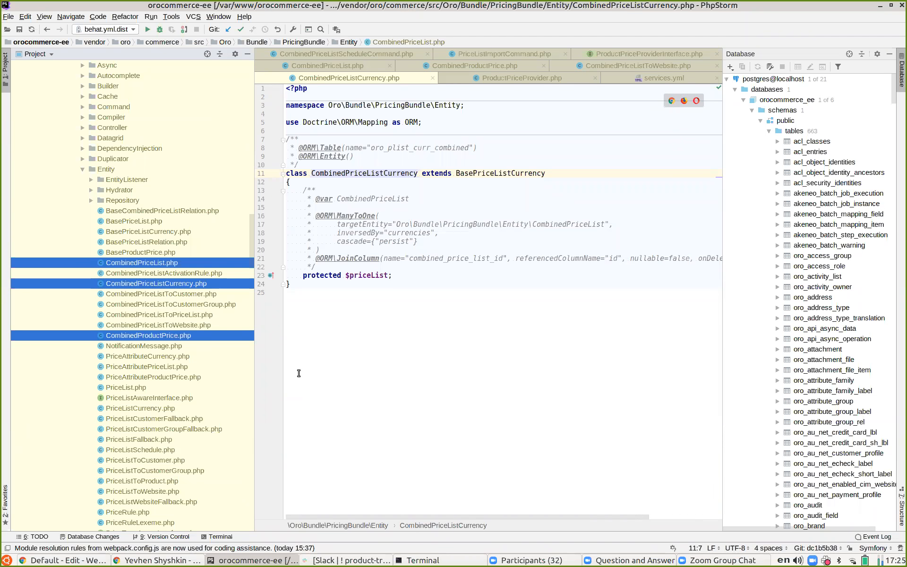
left_click(165, 336)
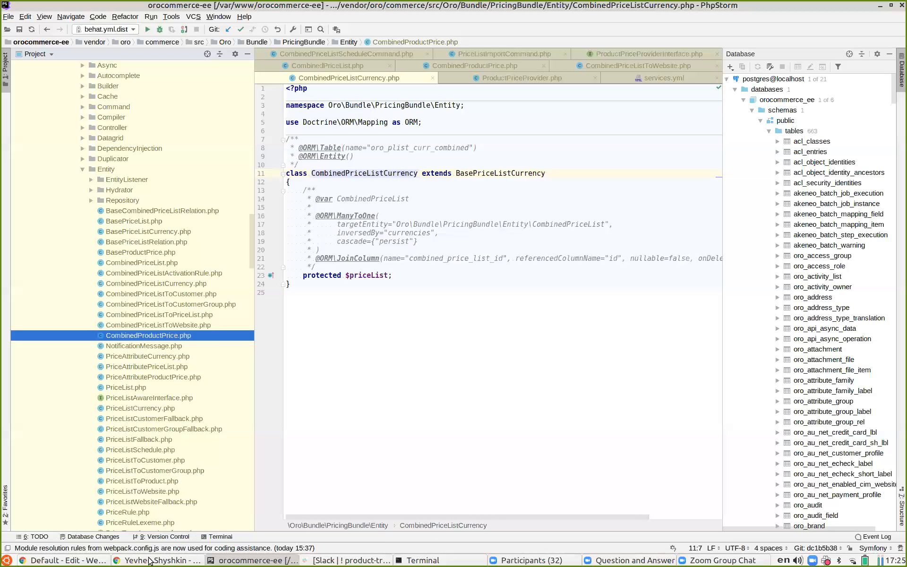
Switch to the "06 Pricing - Theory" slides in the browser and present the "Combined price lists (CPL)" slide
left_click(70, 561)
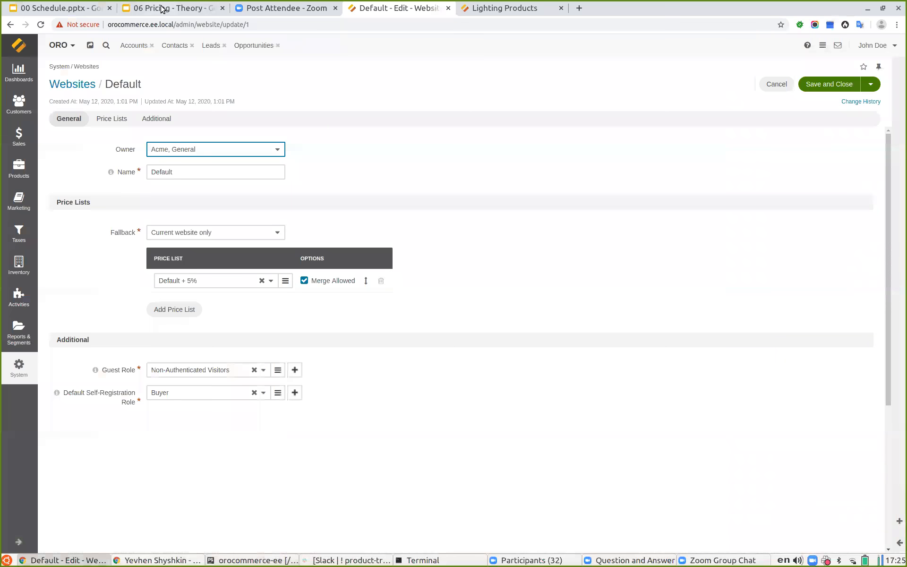
left_click(163, 7)
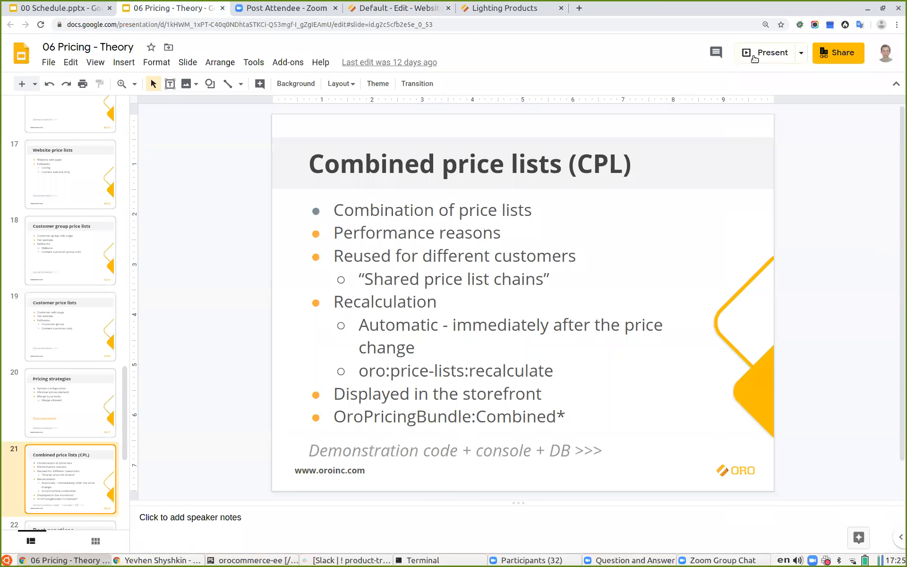
left_click(757, 53)
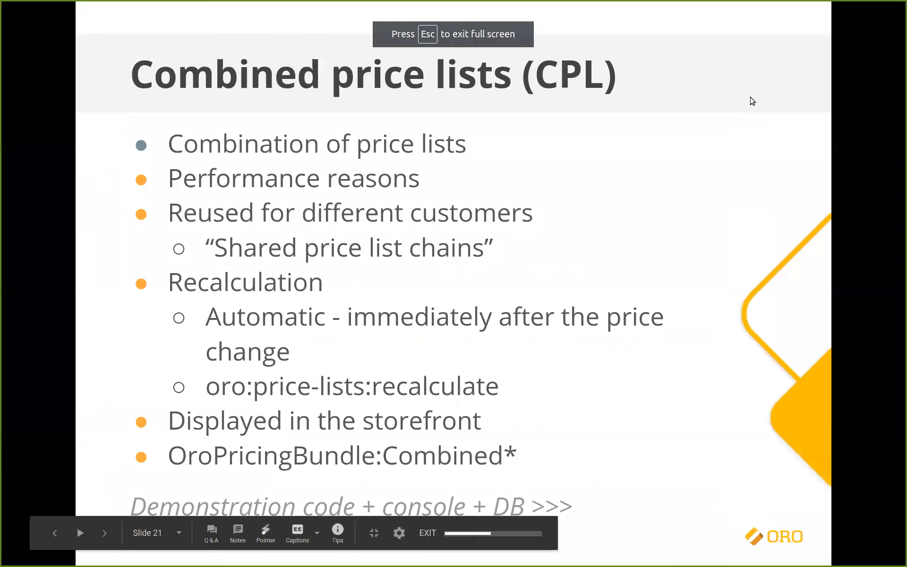
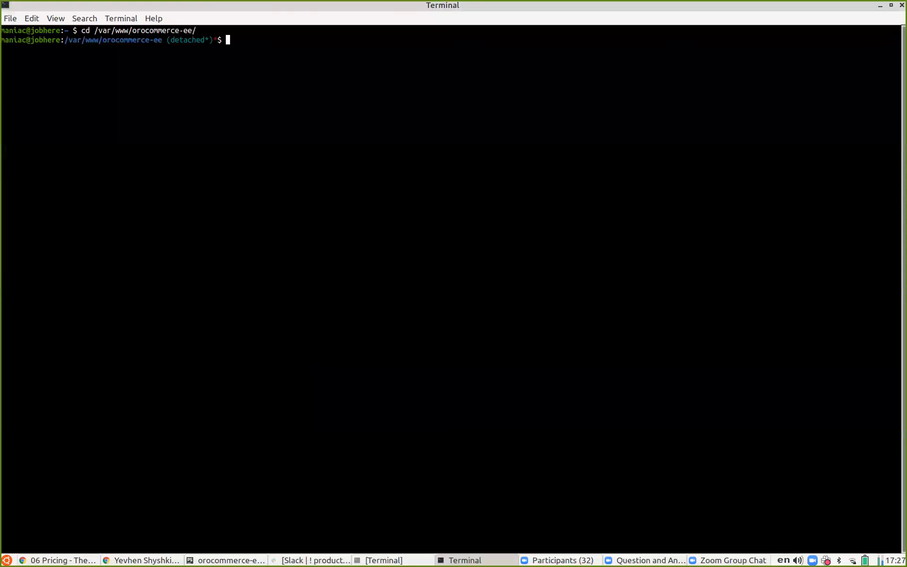
List the available console commands in the terminal by running bin/console --env=prod from /var/www/orocommerce-ee
type("bin/")
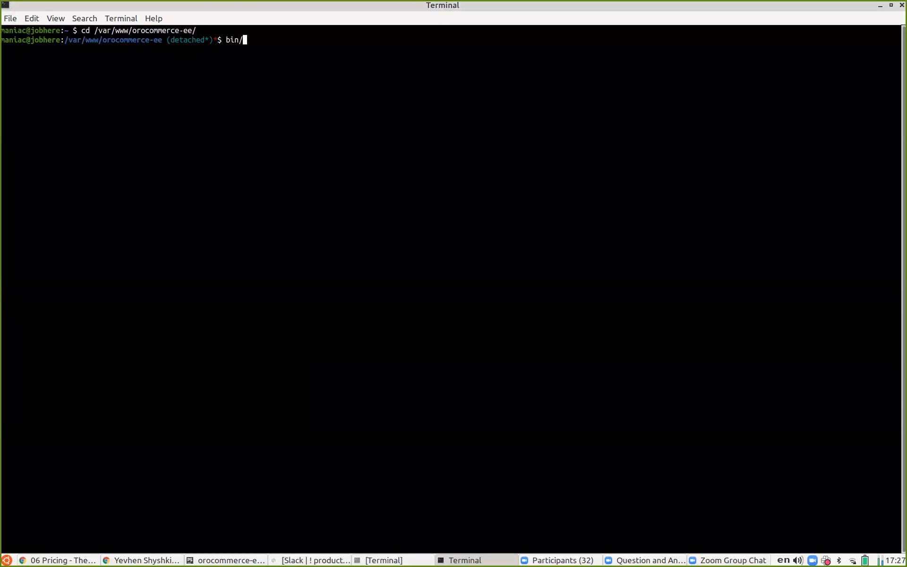
type("console --env=prod")
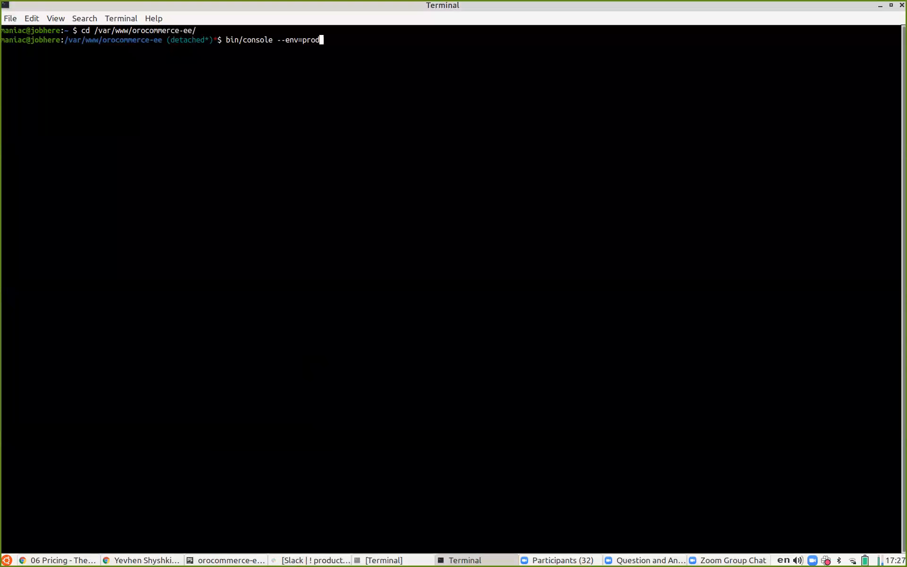
key("Return")
Copy the oro:price-lists:recalculate command from the CPL slide and run it in the terminal with bin/console --env=prod
key("Up")
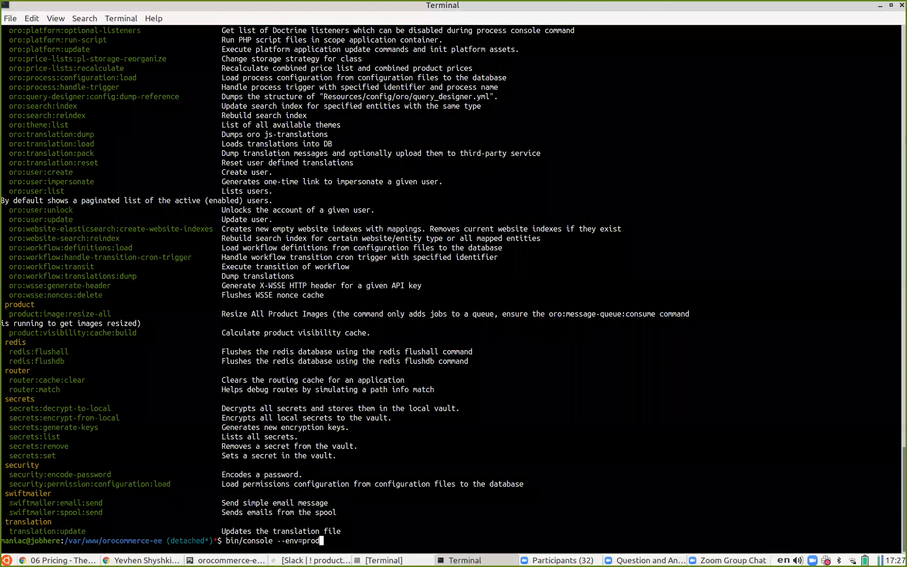
key("alt+Tab")
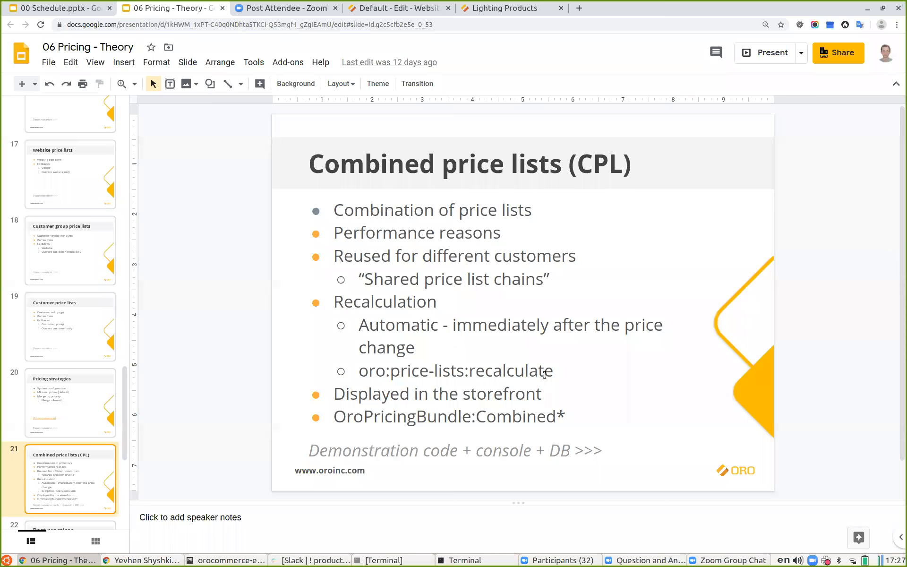
triple_click(362, 371)
key("ctrl+c")
right_click(365, 371)
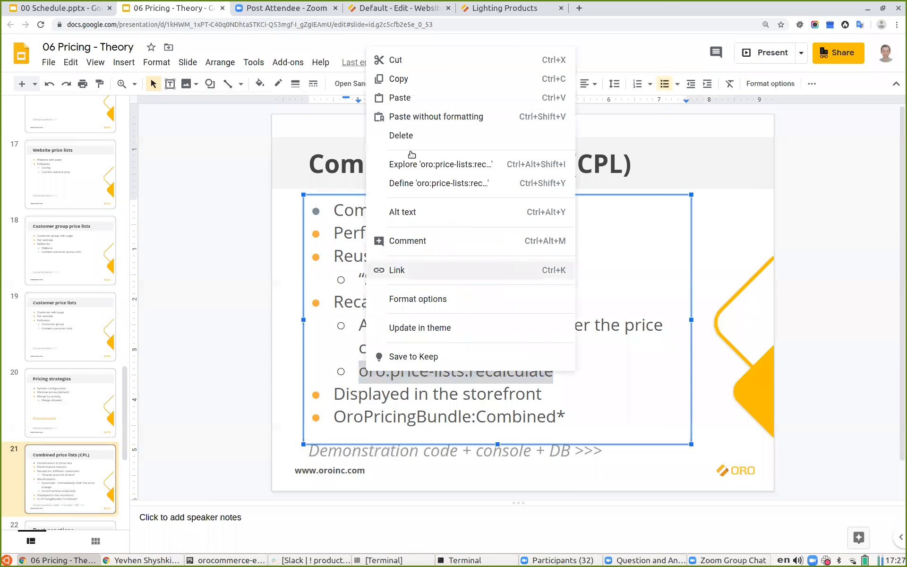
left_click(395, 79)
left_click(404, 553)
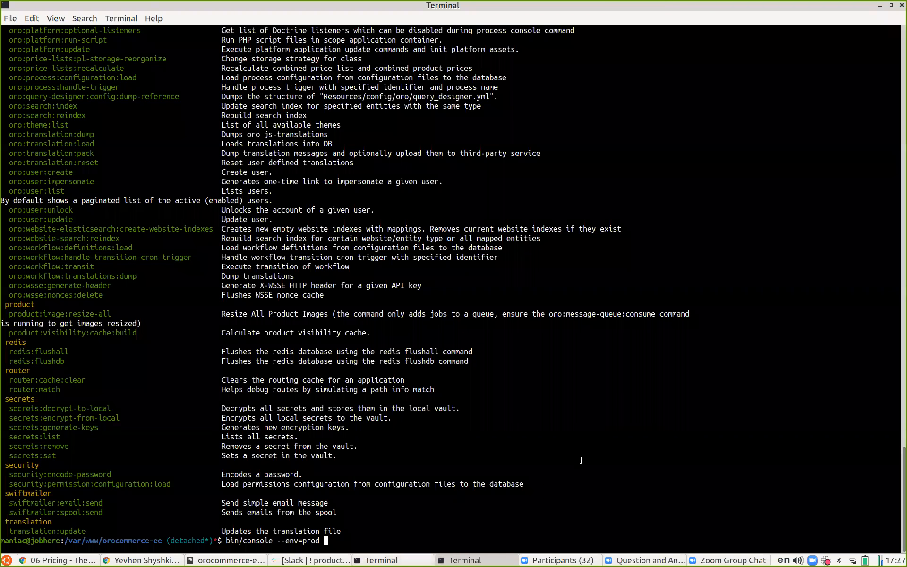
right_click(581, 459)
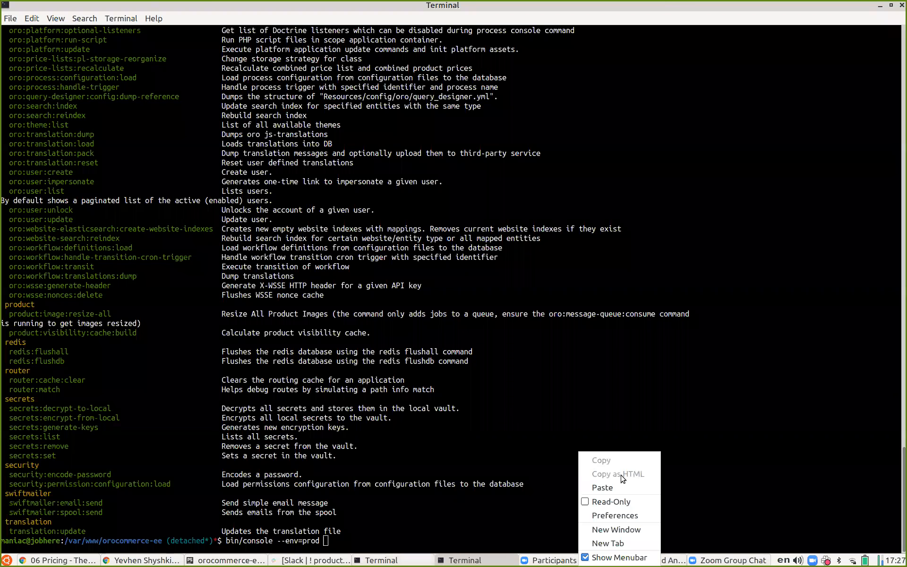
left_click(609, 485)
key("Return")
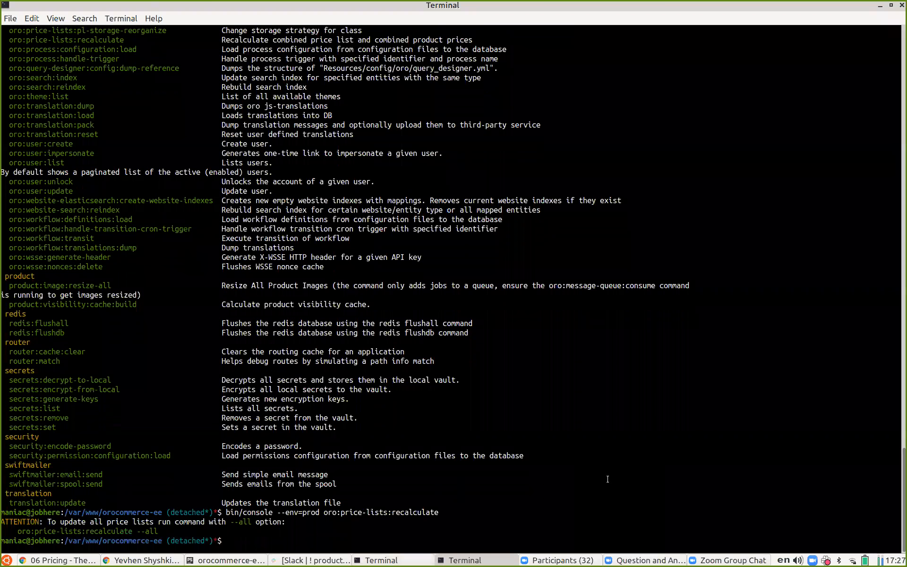
Display the help for oro:price-lists:recalculate by running the command with --help
key("Up")
type("--help")
key("Return")
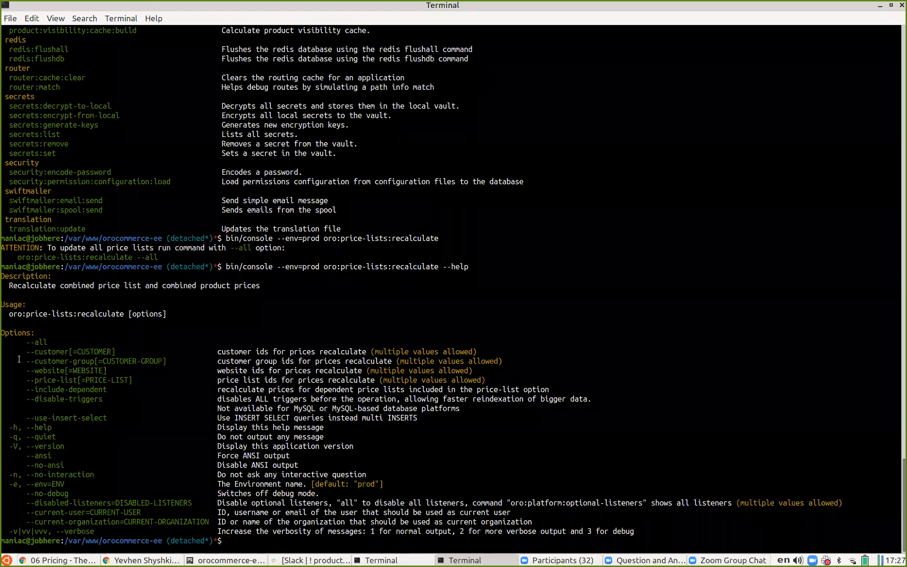
Review the recalculate command's options from --all and --customer through --disable-triggers, highlighting each one, and return to the pricing slides in the browser
left_click_drag(27, 342, 47, 343)
left_click(47, 343)
left_click_drag(29, 351, 68, 352)
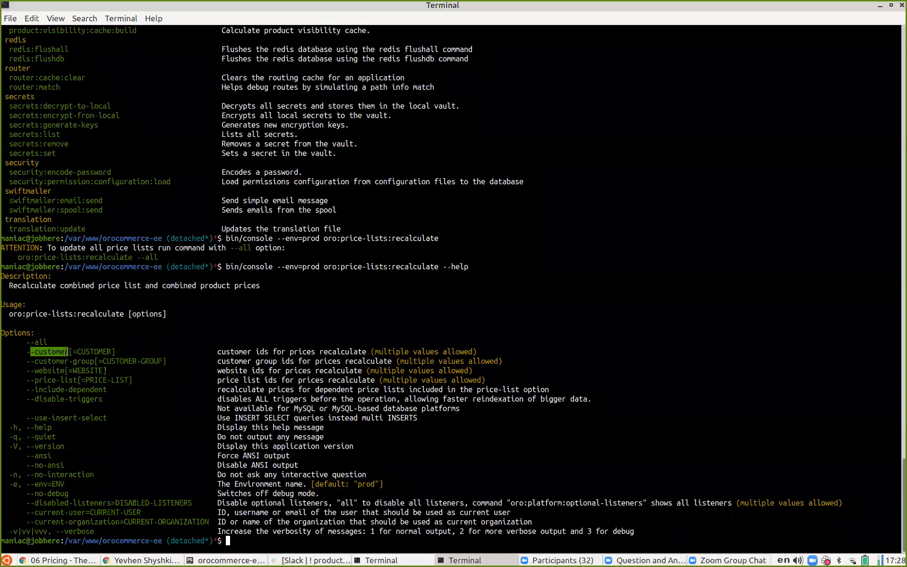
double_click(36, 364)
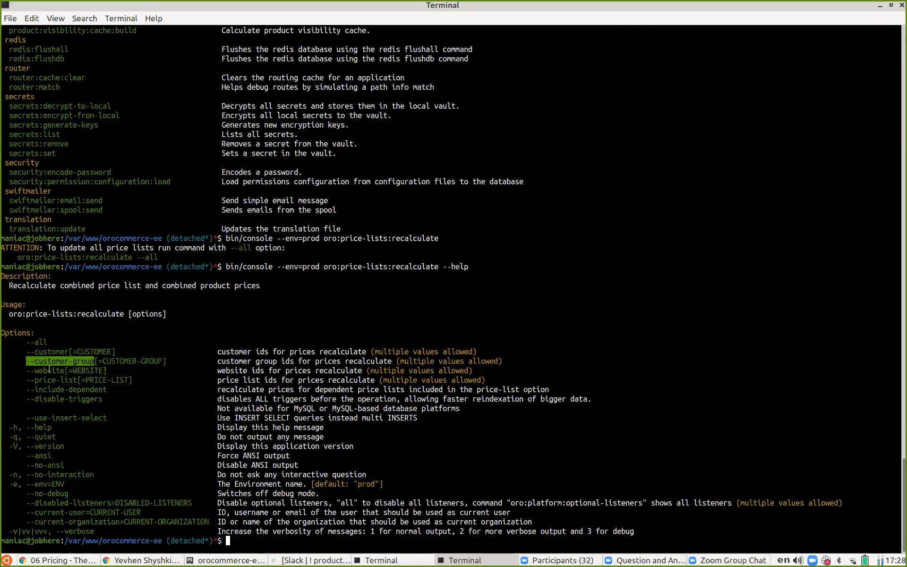
left_click_drag(27, 370, 78, 375)
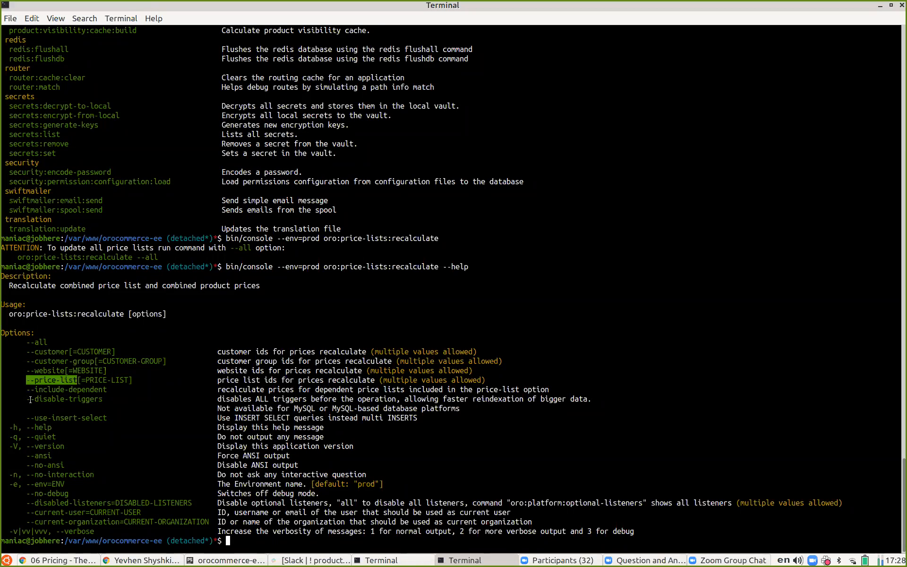
left_click_drag(34, 389, 107, 389)
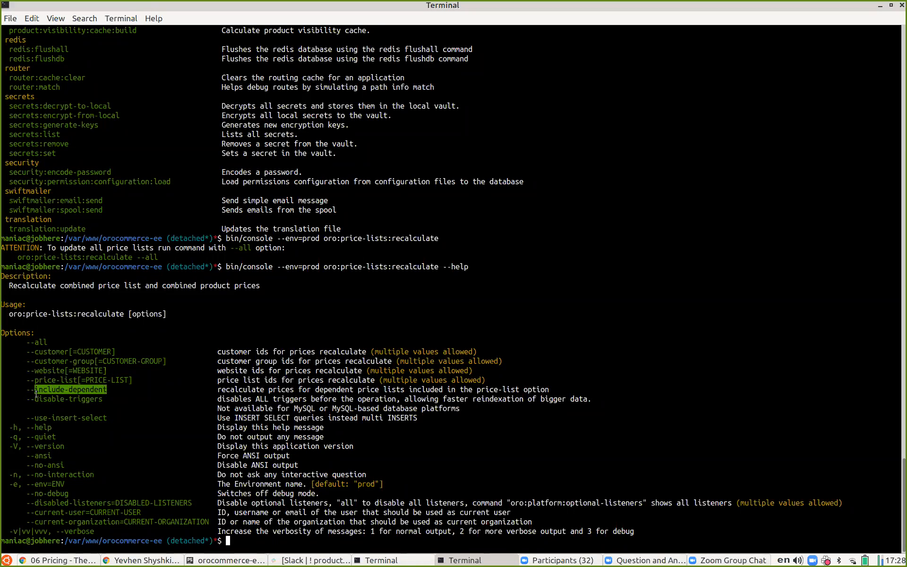
left_click_drag(24, 401, 100, 397)
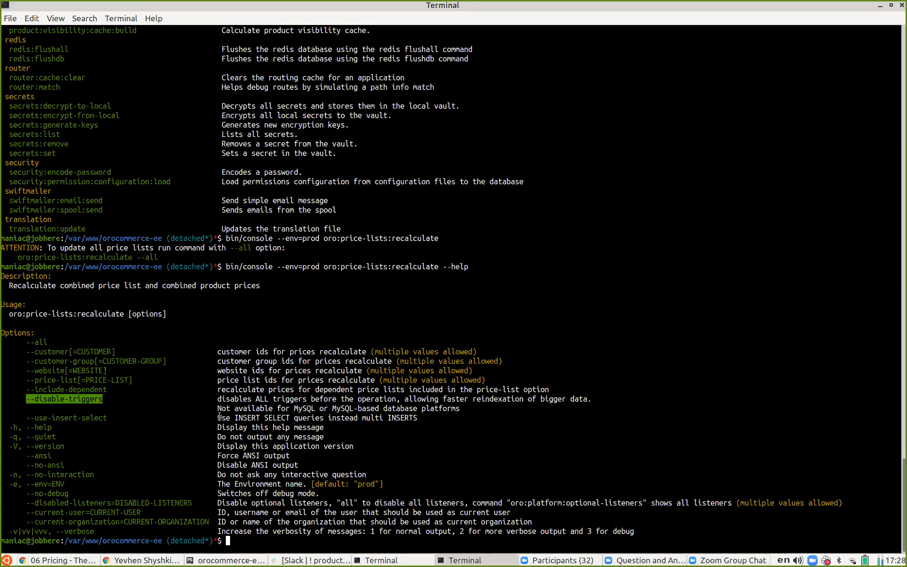
key("alt+Tab")
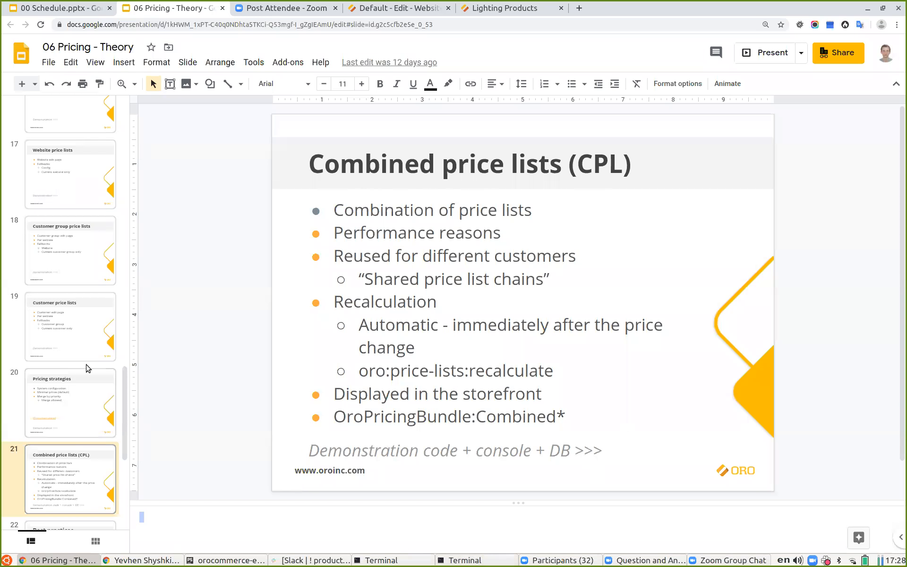
Open slide 22, Best practices, show it full screen, and leave the presentation view
scroll(71, 402, "down", 2)
left_click(57, 449)
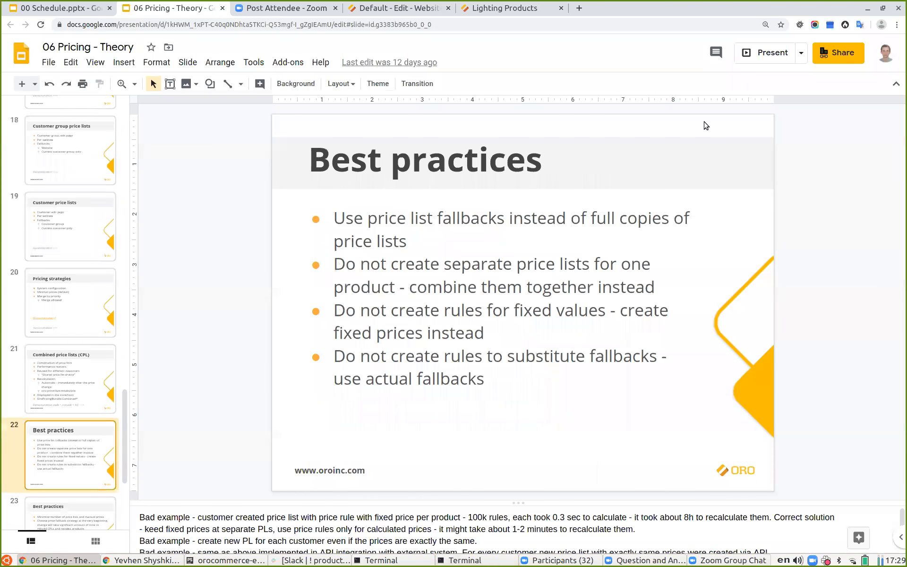
left_click(768, 52)
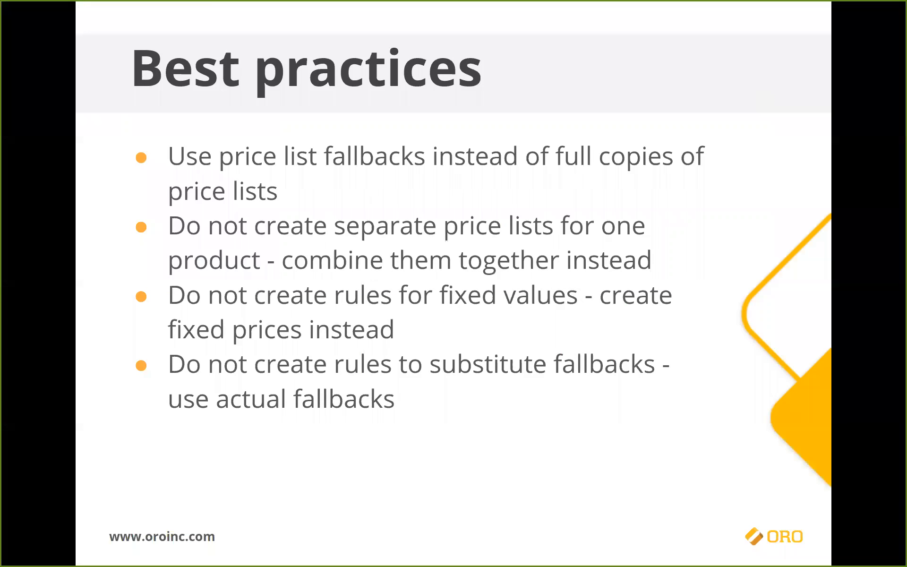
key("Escape")
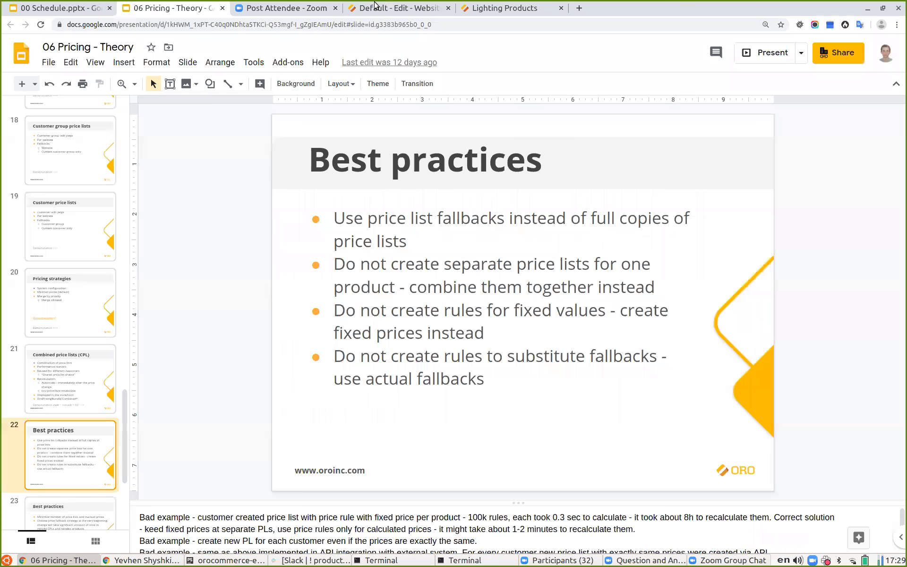
Switch to the OroCommerce admin and open the ERP Price - 1 price list for editing
left_click(375, 8)
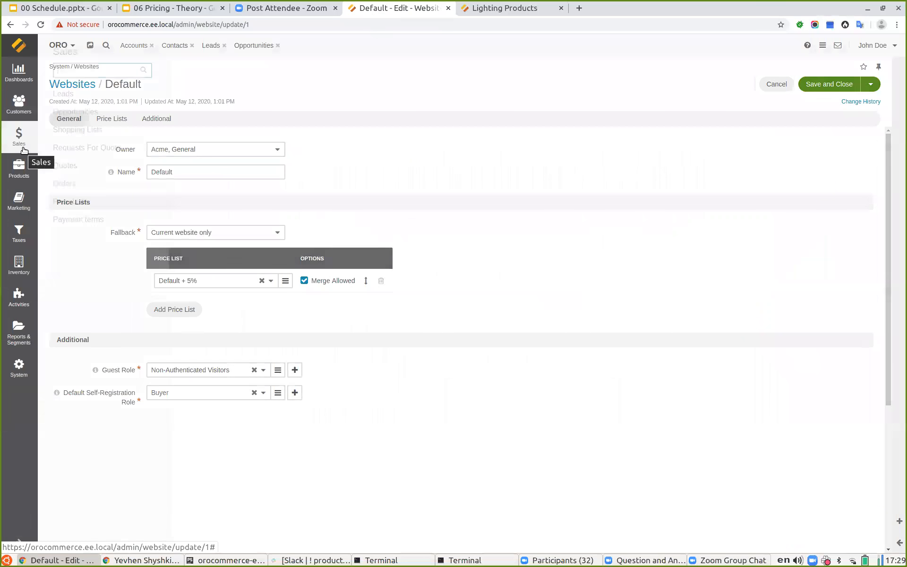
left_click(19, 136)
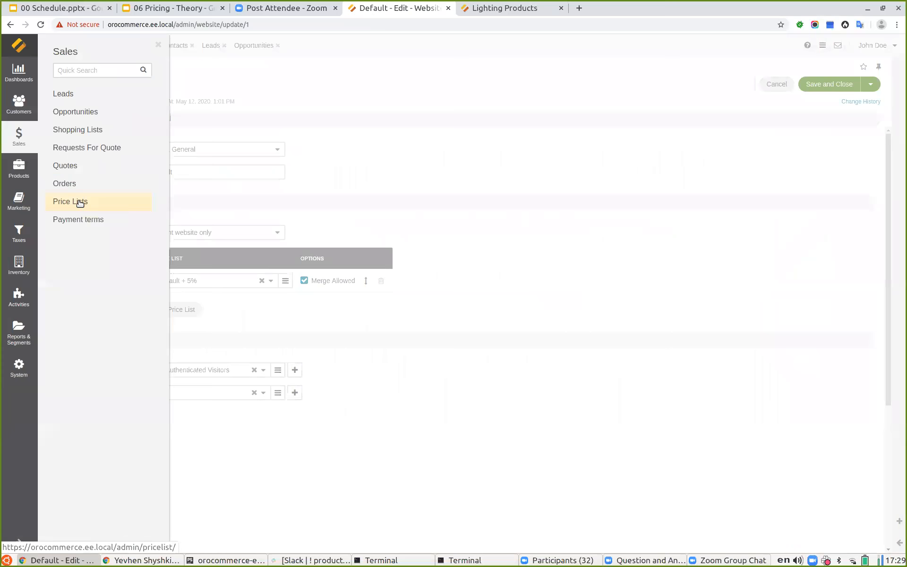
left_click(79, 202)
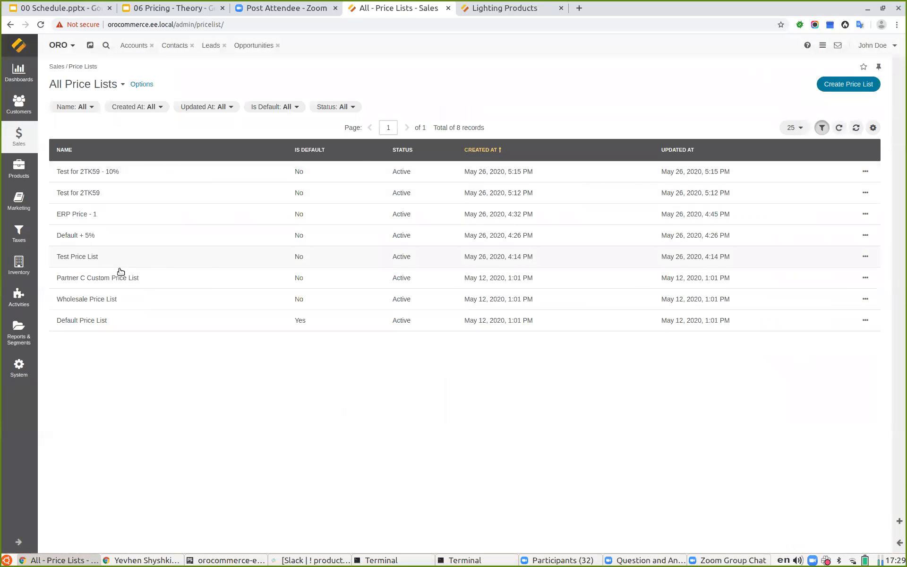
left_click(109, 220)
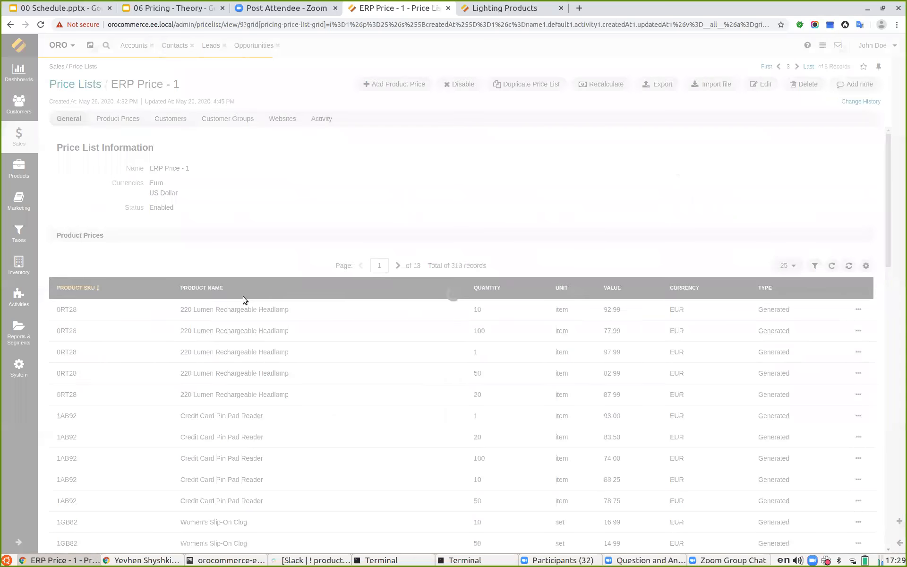
left_click(761, 84)
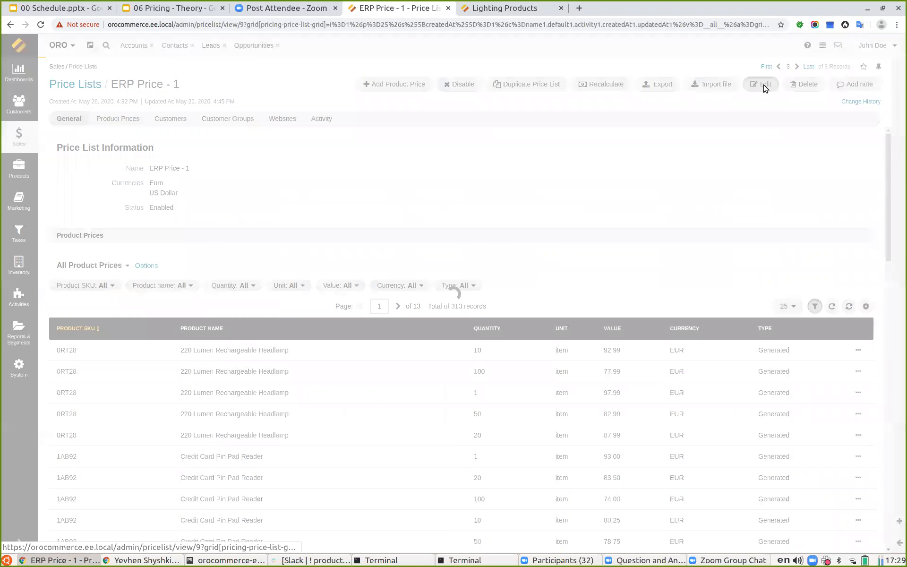
Set the dollar rule's Calculate As to 11 and the euro rule's to 12, and try to save the price list
scroll(292, 350, "down", 5)
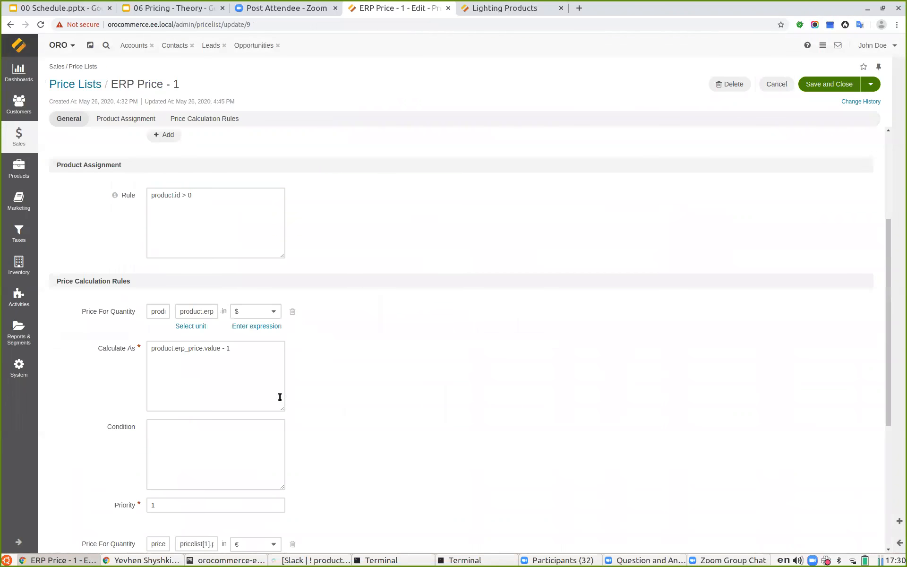
left_click_drag(256, 274, 69, 265)
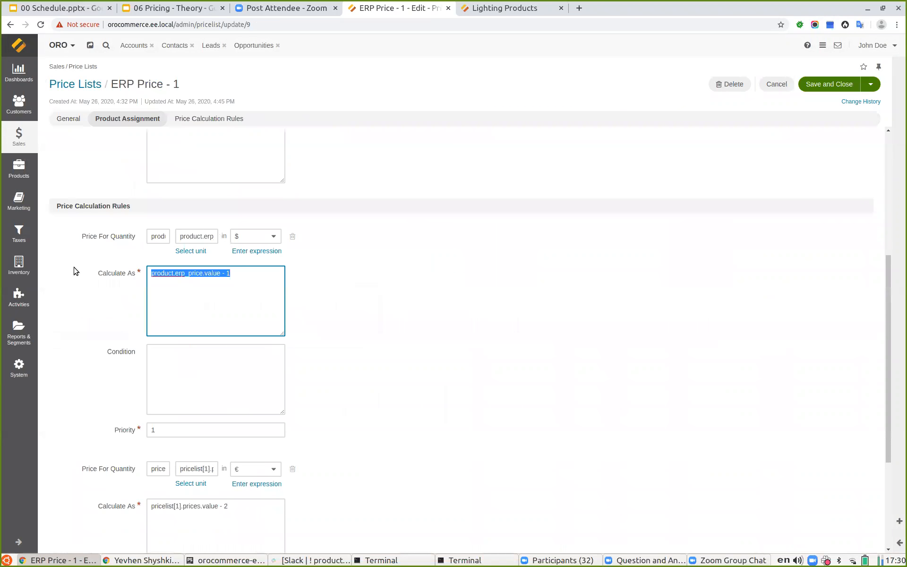
type("10")
scroll(212, 401, "down", 4)
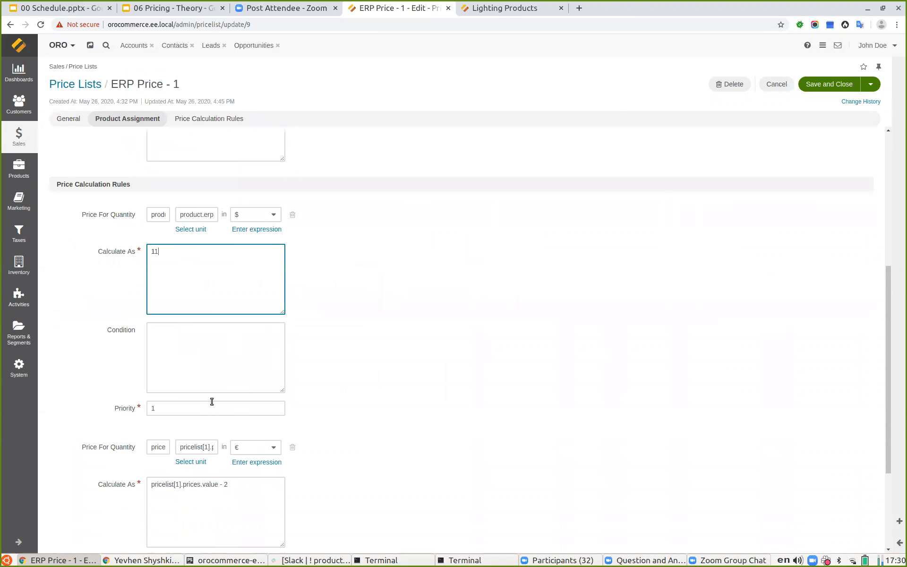
triple_click(262, 344)
type("12")
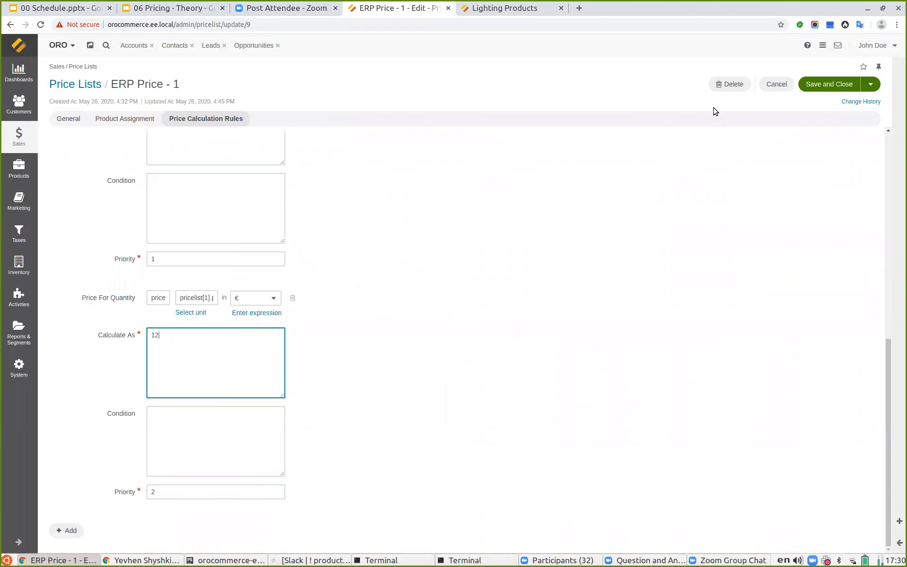
left_click(826, 84)
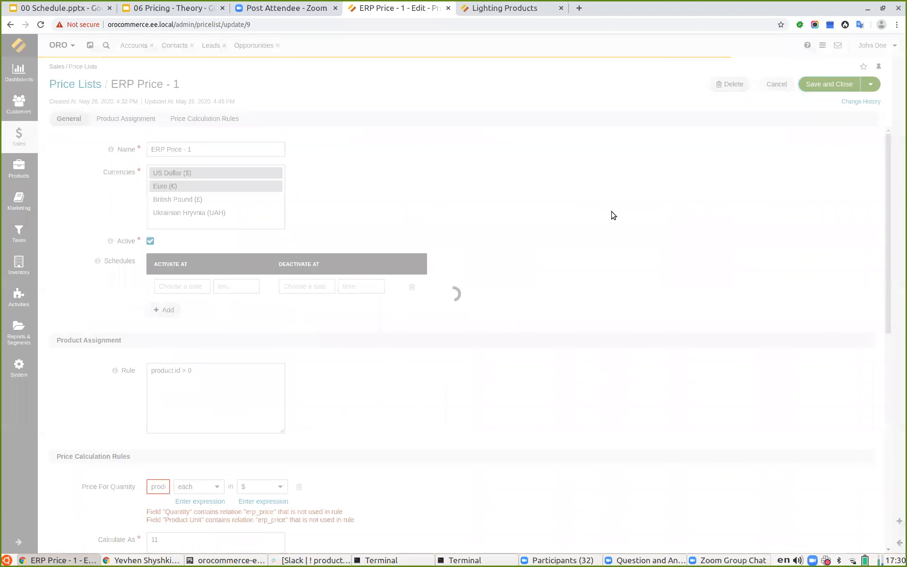
Replace the euro rule's quantity expression with 1 and its product unit expression with the fixed unit item
scroll(441, 411, "down", 4)
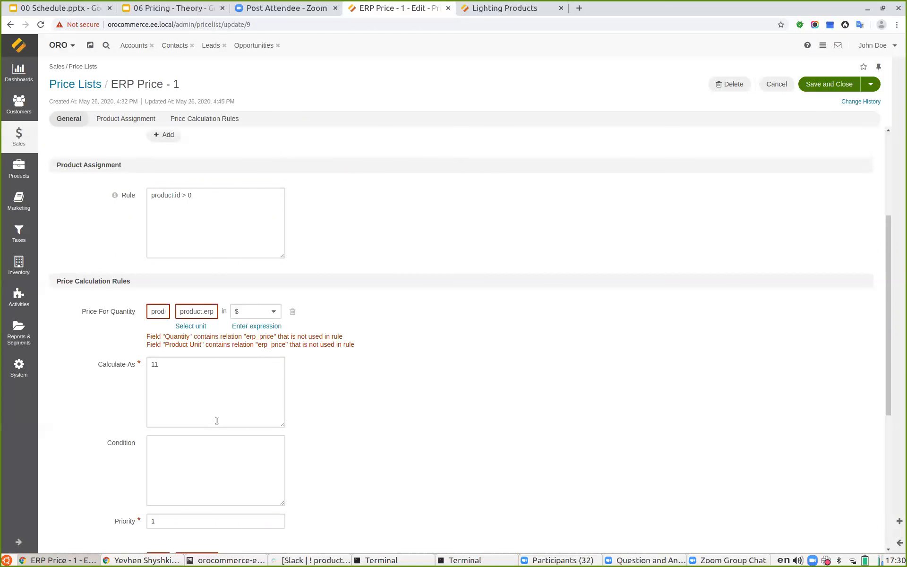
scroll(217, 420, "down", 4)
left_click(159, 384)
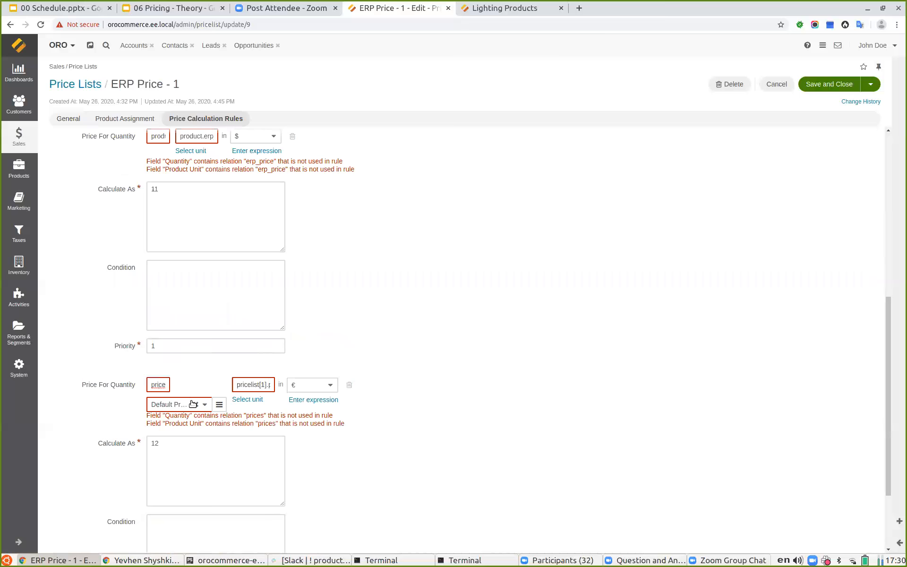
type("1")
left_click(196, 384)
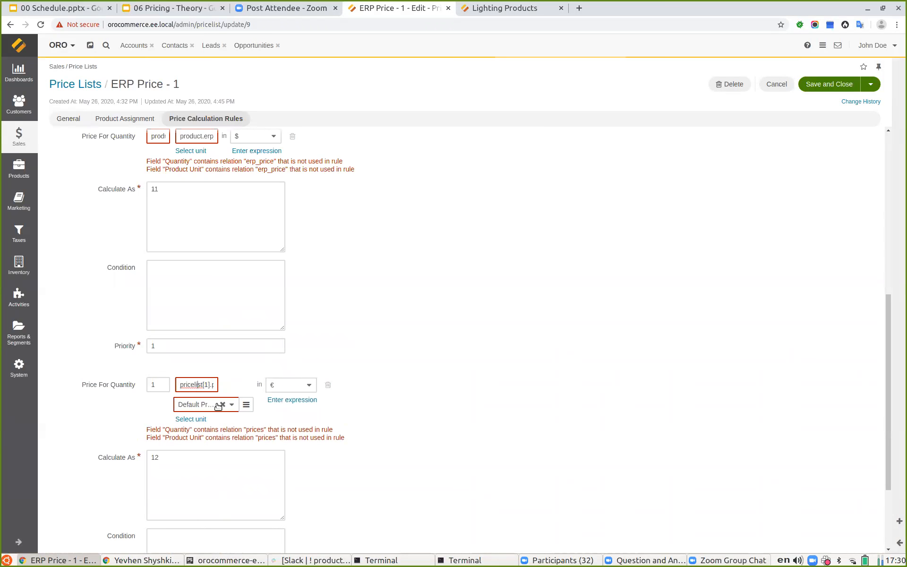
left_click(246, 408)
key("Escape")
left_click(211, 385)
triple_click(211, 386)
key("BackSpace")
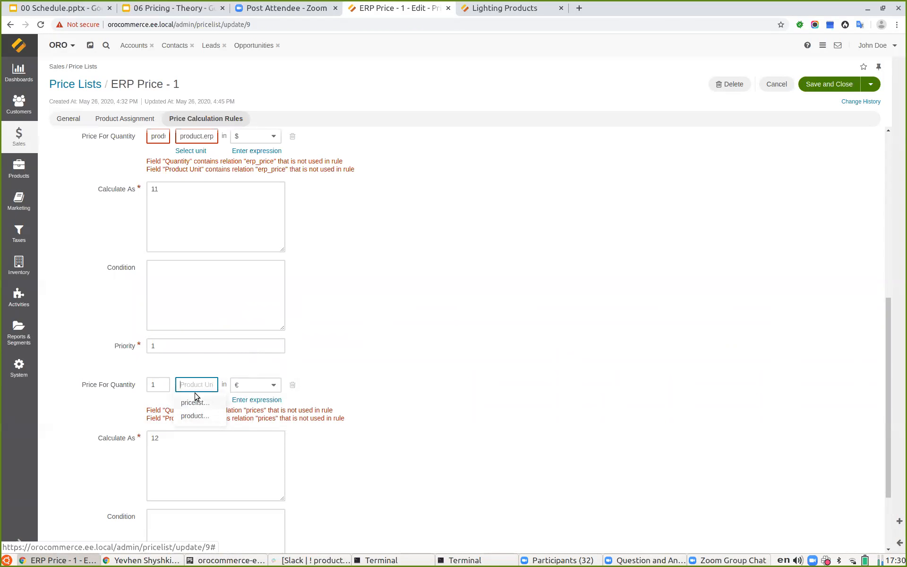
left_click(209, 373)
left_click(194, 400)
left_click(201, 376)
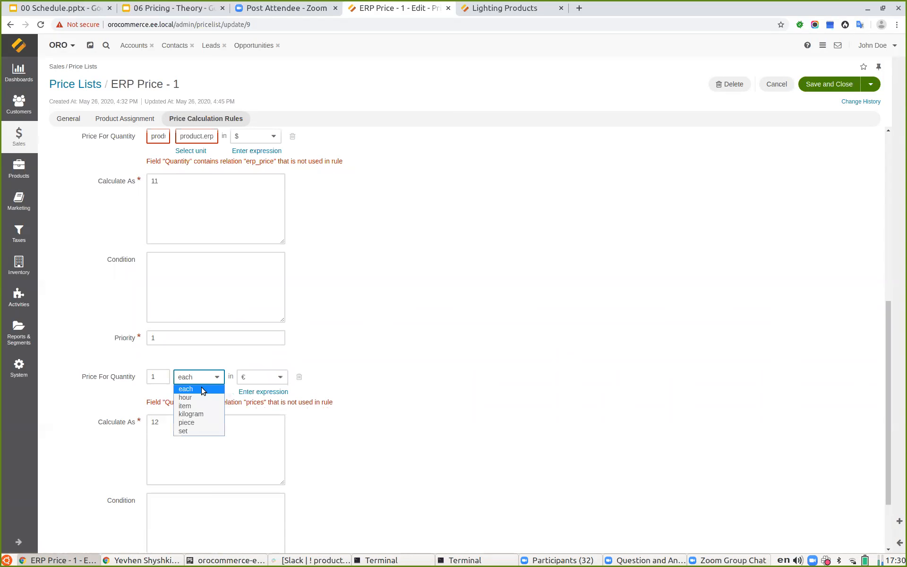
left_click(196, 407)
Set the dollar rule's quantity to 1 and its unit to item, and save and close the price list
scroll(242, 297, "up", 2)
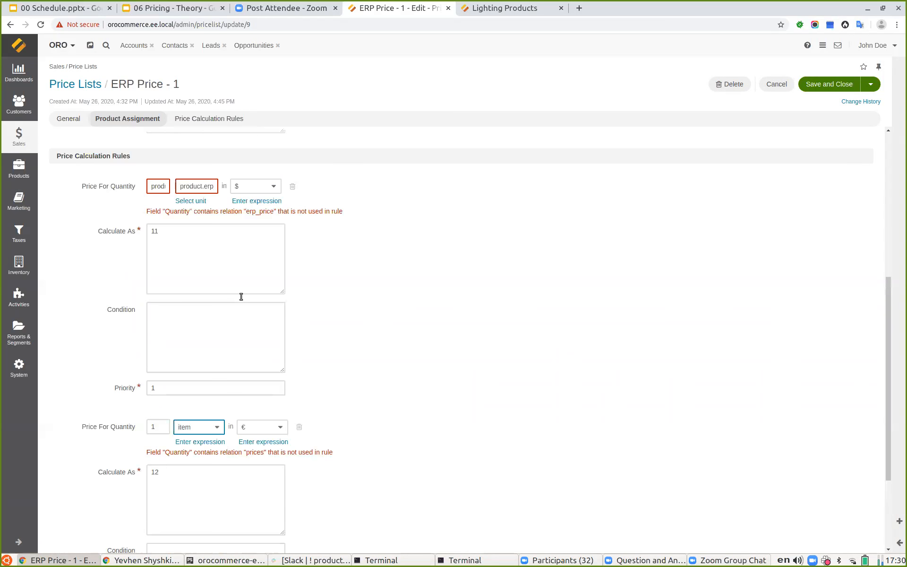
left_click(199, 200)
left_click(158, 187)
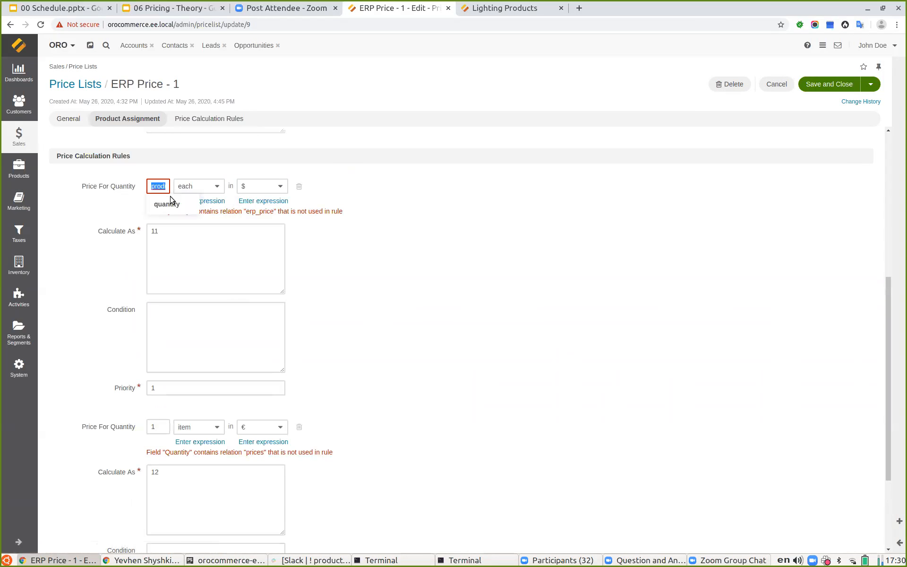
key("Escape")
left_click(204, 201)
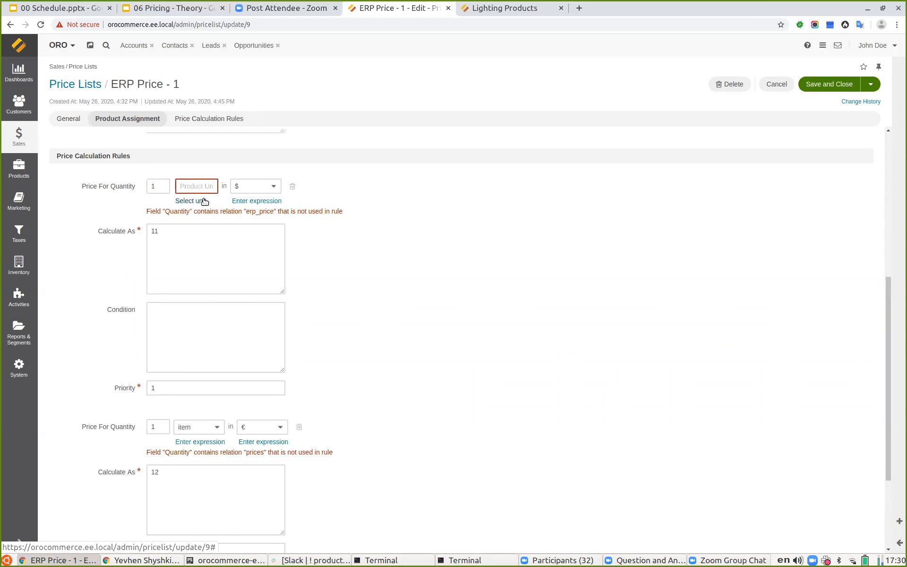
left_click(191, 201)
left_click(192, 190)
left_click(198, 215)
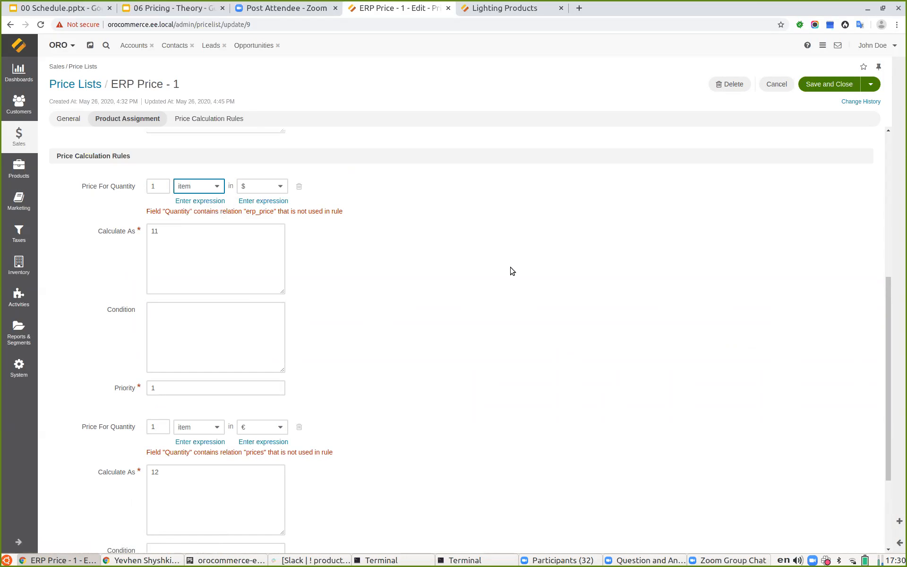
left_click(828, 84)
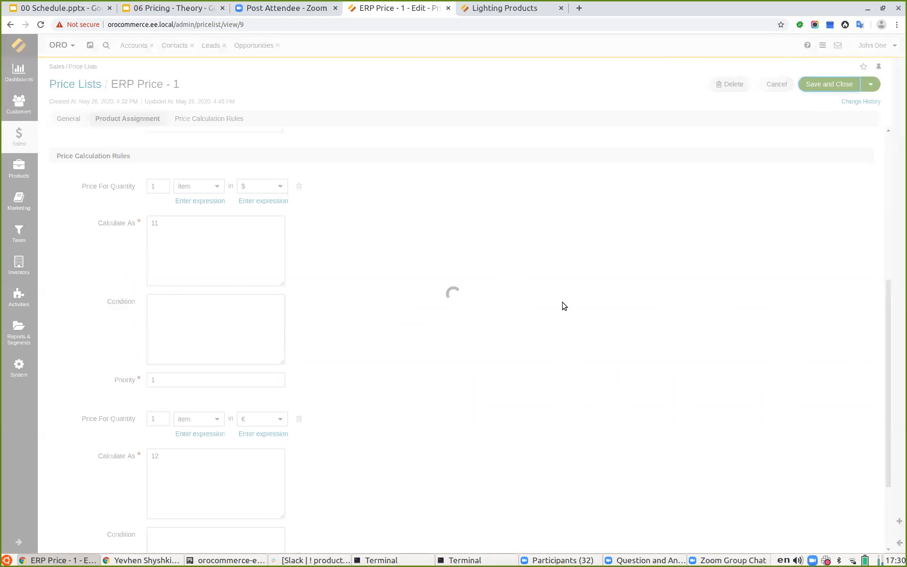
Reload the ERP Price - 1 page and examine the generated product prices in both currencies
left_click(41, 25)
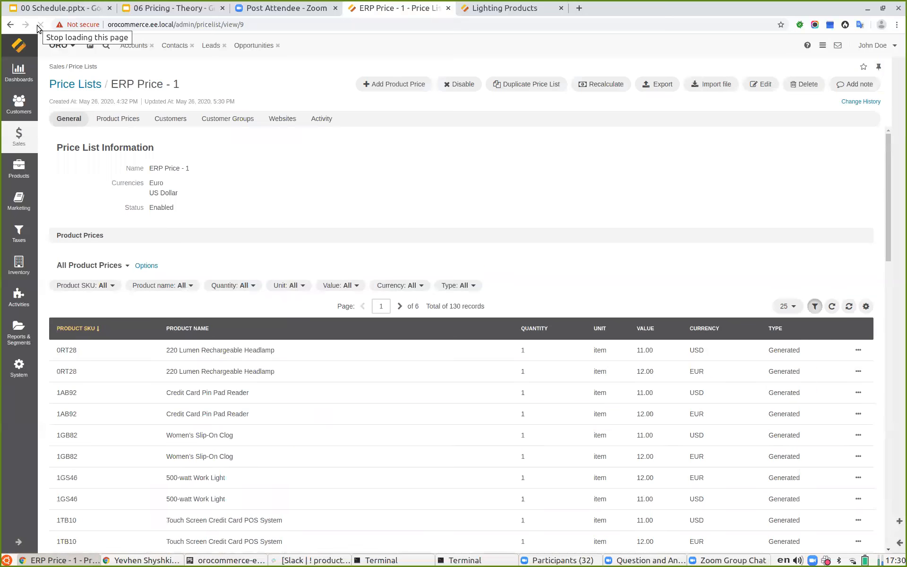
scroll(582, 244, "down", 5)
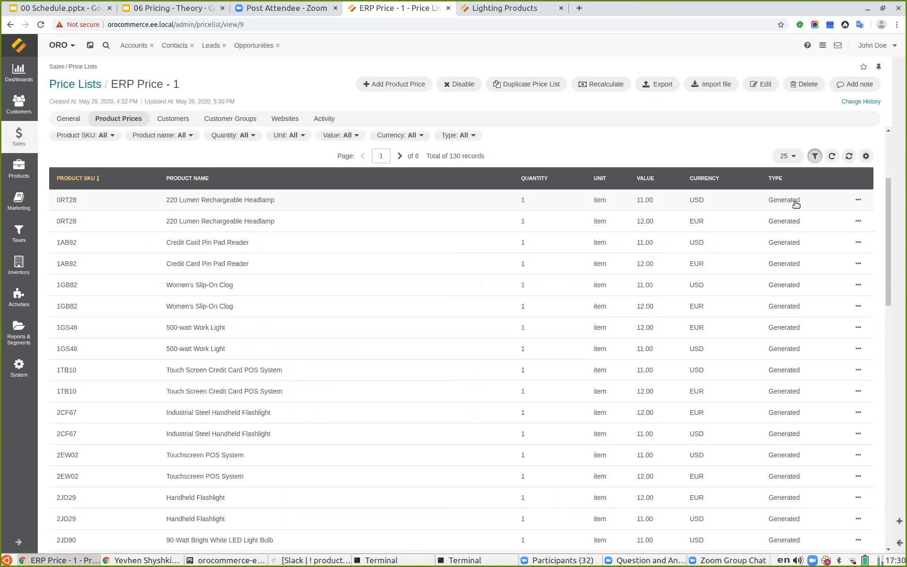
scroll(546, 193, "up", 3)
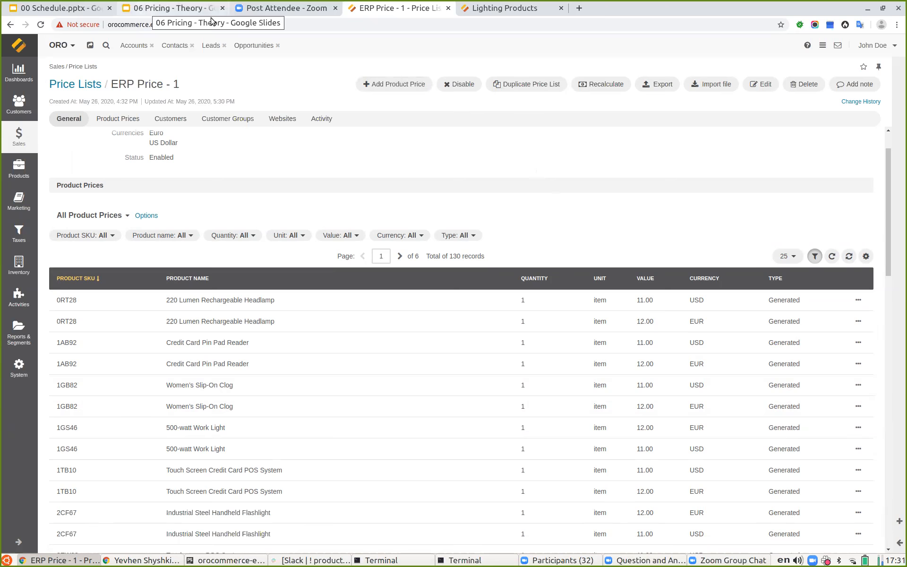
Switch back to the 06 Pricing - Theory deck in Google Slides and present the current slide full screen
left_click(148, 4)
left_click(752, 56)
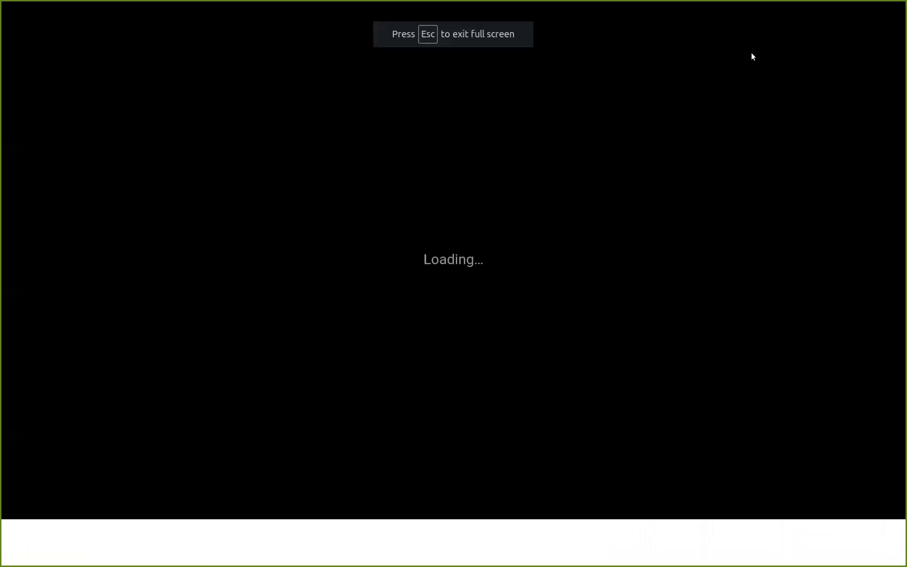